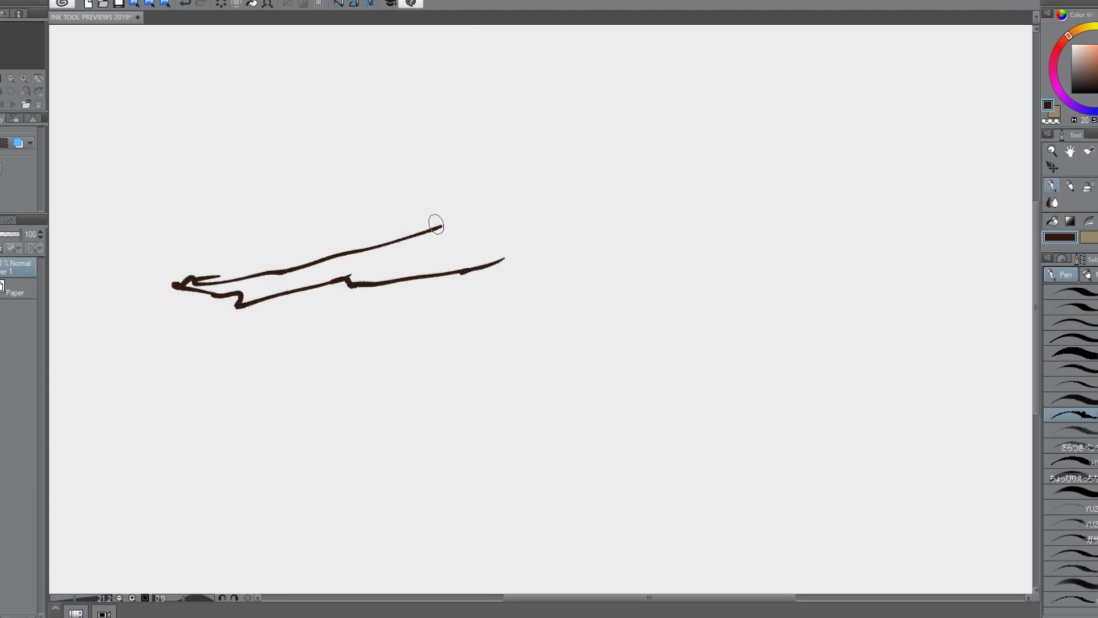
Step: Extend the upper edge of the boat-like hull to a pointed tip and sketch its ragged end, undoing the last stroke
{"action": "left_click_drag", "start_coordinate": [428, 247], "coordinate": [532, 190]}
{"action": "mouse_move", "coordinate": [496, 214]}
{"action": "left_mouse_down"}
{"action": "mouse_move", "coordinate": [384, 255]}
{"action": "mouse_move", "coordinate": [497, 231]}
{"action": "left_mouse_up"}
{"action": "mouse_move", "coordinate": [499, 230]}
{"action": "left_mouse_down"}
{"action": "mouse_move", "coordinate": [539, 196]}
{"action": "mouse_move", "coordinate": [500, 246]}
{"action": "mouse_move", "coordinate": [548, 215]}
{"action": "mouse_move", "coordinate": [543, 243]}
{"action": "left_mouse_up"}
{"action": "key", "text": "ctrl+z"}
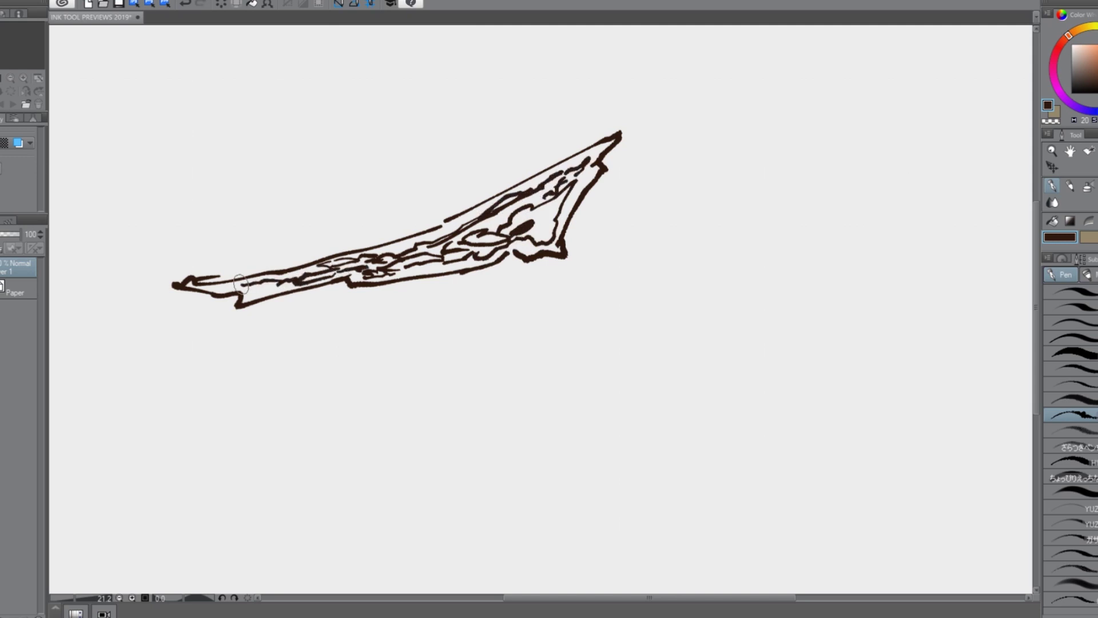
Step: Fill the hull's side with rough, dense ink texture strokes from the pointed tip along its full length
{"action": "left_click_drag", "start_coordinate": [439, 235], "coordinate": [603, 149]}
{"action": "left_click_drag", "start_coordinate": [578, 171], "coordinate": [485, 225]}
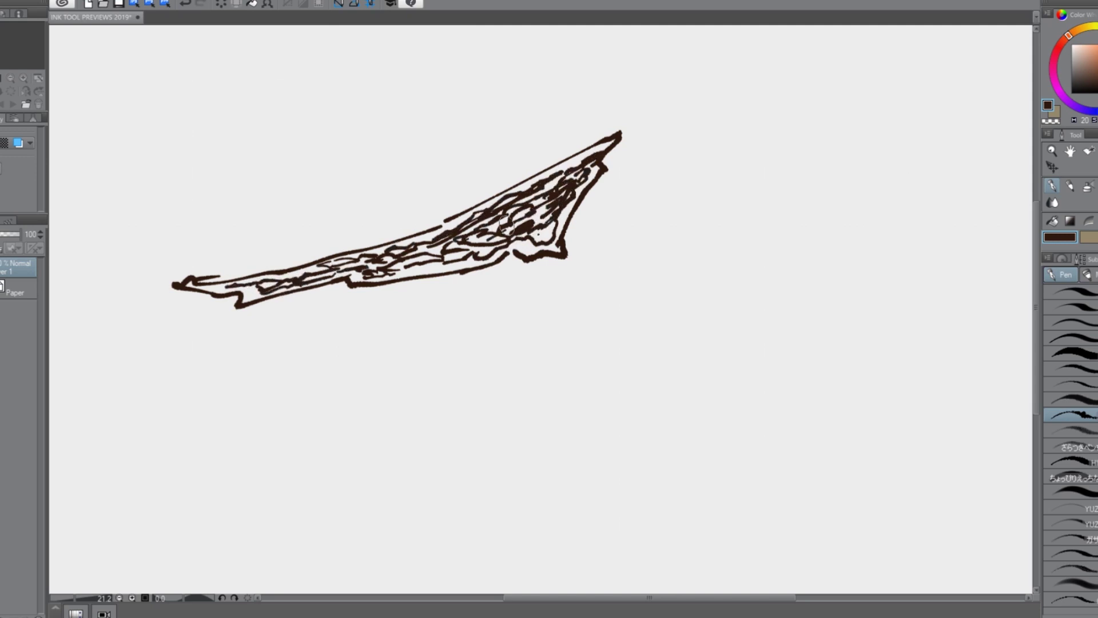
{"action": "left_click_drag", "start_coordinate": [595, 150], "coordinate": [615, 140]}
{"action": "left_click_drag", "start_coordinate": [469, 257], "coordinate": [390, 269]}
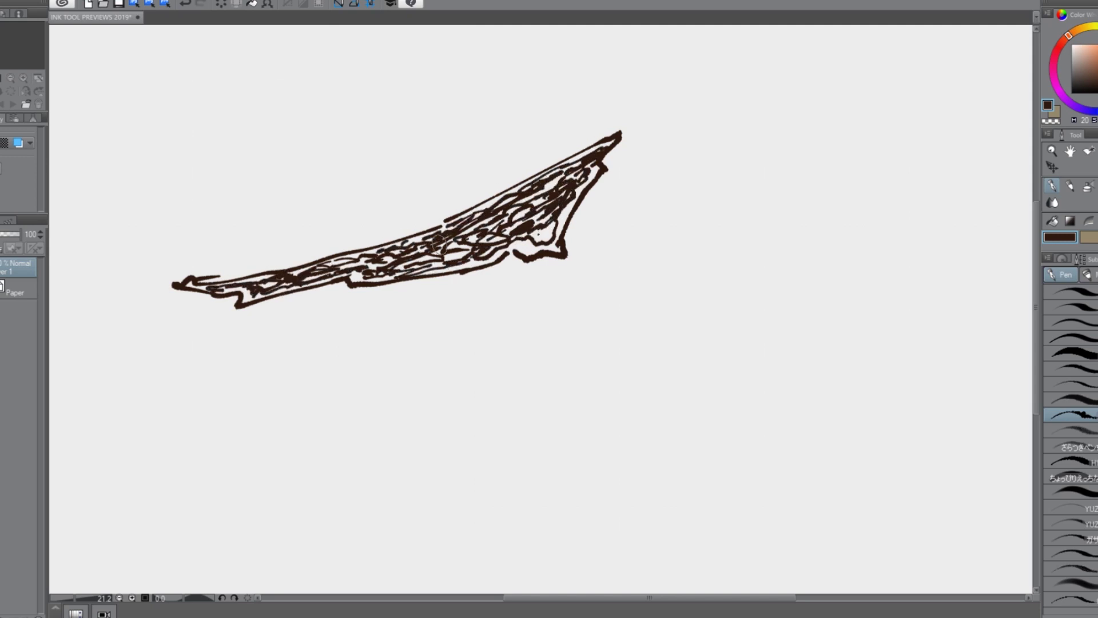
{"action": "mouse_move", "coordinate": [508, 174]}
{"action": "left_mouse_down"}
{"action": "mouse_move", "coordinate": [172, 208]}
{"action": "mouse_move", "coordinate": [567, 148]}
{"action": "left_mouse_up"}
{"action": "left_click_drag", "start_coordinate": [325, 211], "coordinate": [339, 207]}
Step: Draw the far rim and inner wall of the boat-like form and darken the seam along the hull's upper edge
{"action": "scroll", "coordinate": [257, 217], "scroll_direction": "up", "scroll_amount": 1}
{"action": "mouse_move", "coordinate": [182, 207]}
{"action": "left_mouse_down"}
{"action": "mouse_move", "coordinate": [274, 292]}
{"action": "mouse_move", "coordinate": [409, 252]}
{"action": "left_mouse_up"}
{"action": "left_click_drag", "start_coordinate": [217, 229], "coordinate": [543, 217]}
{"action": "left_click_drag", "start_coordinate": [258, 309], "coordinate": [332, 283]}
{"action": "mouse_move", "coordinate": [200, 303]}
{"action": "left_mouse_down"}
{"action": "mouse_move", "coordinate": [449, 262]}
{"action": "mouse_move", "coordinate": [564, 229]}
{"action": "left_mouse_up"}
{"action": "left_click_drag", "start_coordinate": [349, 275], "coordinate": [409, 235]}
{"action": "left_click_drag", "start_coordinate": [575, 211], "coordinate": [658, 177]}
Step: Ink two spiky leaf tufts beneath the hull and run long diagonal ground lines out from them
{"action": "left_click_drag", "start_coordinate": [412, 309], "coordinate": [415, 352]}
{"action": "left_click_drag", "start_coordinate": [492, 320], "coordinate": [434, 349]}
{"action": "left_click_drag", "start_coordinate": [360, 367], "coordinate": [515, 371]}
{"action": "mouse_move", "coordinate": [372, 399]}
{"action": "left_mouse_down"}
{"action": "mouse_move", "coordinate": [444, 373]}
{"action": "mouse_move", "coordinate": [635, 354]}
{"action": "left_mouse_up"}
{"action": "left_click_drag", "start_coordinate": [566, 395], "coordinate": [835, 306]}
{"action": "left_click_drag", "start_coordinate": [703, 308], "coordinate": [541, 338]}
{"action": "left_click_drag", "start_coordinate": [643, 296], "coordinate": [623, 343]}
{"action": "left_click_drag", "start_coordinate": [518, 410], "coordinate": [675, 410]}
{"action": "left_click_drag", "start_coordinate": [489, 425], "coordinate": [559, 424]}
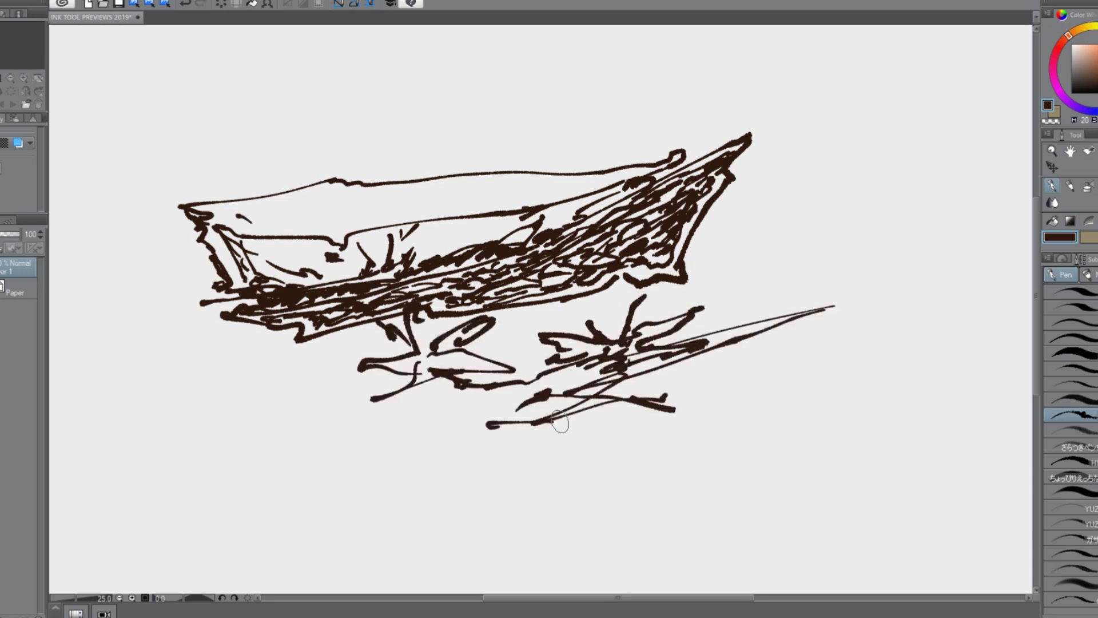
Step: Lay horizontal ground lines across the foreground and start a band of rough foliage strokes above them
{"action": "left_click_drag", "start_coordinate": [670, 440], "coordinate": [642, 459]}
{"action": "left_click_drag", "start_coordinate": [600, 459], "coordinate": [558, 490]}
{"action": "left_click_drag", "start_coordinate": [206, 487], "coordinate": [311, 483]}
{"action": "left_click_drag", "start_coordinate": [212, 440], "coordinate": [332, 452]}
{"action": "left_click_drag", "start_coordinate": [471, 443], "coordinate": [530, 457]}
{"action": "mouse_move", "coordinate": [328, 411]}
{"action": "left_mouse_down"}
{"action": "mouse_move", "coordinate": [397, 458]}
{"action": "mouse_move", "coordinate": [452, 455]}
{"action": "left_mouse_up"}
{"action": "left_click_drag", "start_coordinate": [275, 446], "coordinate": [172, 474]}
Step: Thicken the foreground foliage band, build up the leaf clump above it, and add a small tuft on the opposite side
{"action": "mouse_move", "coordinate": [160, 483]}
{"action": "left_mouse_down"}
{"action": "mouse_move", "coordinate": [229, 452]}
{"action": "mouse_move", "coordinate": [326, 466]}
{"action": "left_mouse_up"}
{"action": "mouse_move", "coordinate": [269, 460]}
{"action": "left_mouse_down"}
{"action": "mouse_move", "coordinate": [366, 449]}
{"action": "mouse_move", "coordinate": [417, 458]}
{"action": "left_mouse_up"}
{"action": "left_click_drag", "start_coordinate": [383, 458], "coordinate": [524, 469]}
{"action": "left_click_drag", "start_coordinate": [429, 392], "coordinate": [476, 410]}
{"action": "mouse_move", "coordinate": [383, 366]}
{"action": "left_mouse_down"}
{"action": "mouse_move", "coordinate": [435, 423]}
{"action": "mouse_move", "coordinate": [552, 427]}
{"action": "left_mouse_up"}
{"action": "left_click_drag", "start_coordinate": [689, 435], "coordinate": [738, 389]}
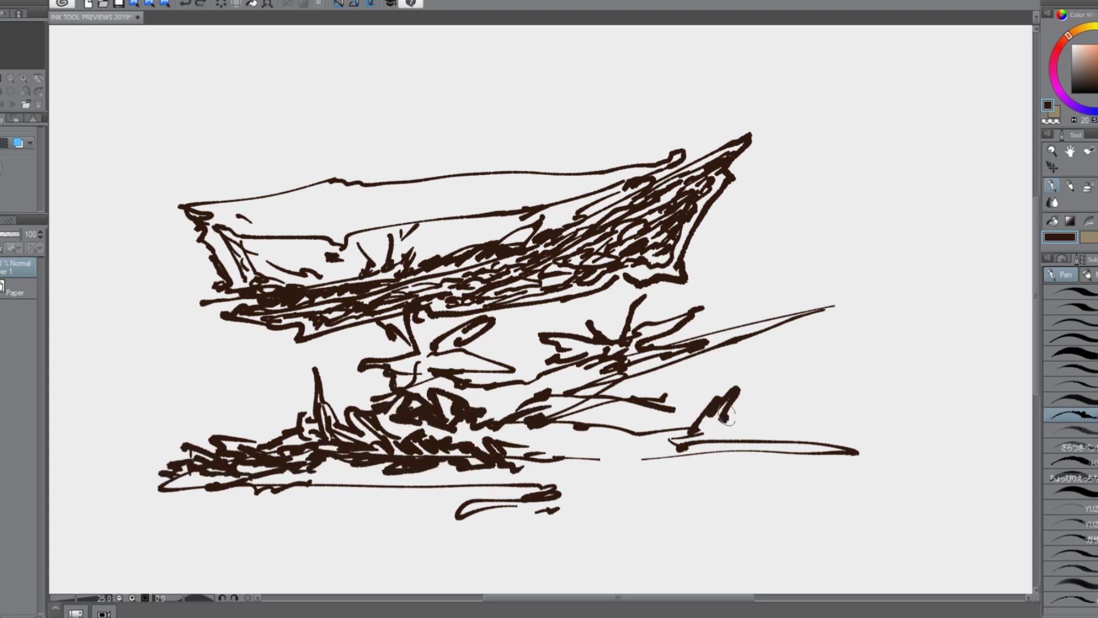
Step: Ink jagged dark strokes directly beneath the hull and spread them outward past its blunt end
{"action": "left_click_drag", "start_coordinate": [492, 337], "coordinate": [578, 321]}
{"action": "left_click_drag", "start_coordinate": [251, 260], "coordinate": [257, 343]}
{"action": "mouse_move", "coordinate": [246, 321]}
{"action": "left_mouse_down"}
{"action": "mouse_move", "coordinate": [237, 338]}
{"action": "mouse_move", "coordinate": [154, 321]}
{"action": "left_mouse_up"}
{"action": "left_click_drag", "start_coordinate": [131, 360], "coordinate": [295, 343]}
{"action": "left_click_drag", "start_coordinate": [246, 378], "coordinate": [326, 352]}
{"action": "left_click_drag", "start_coordinate": [314, 360], "coordinate": [387, 333]}
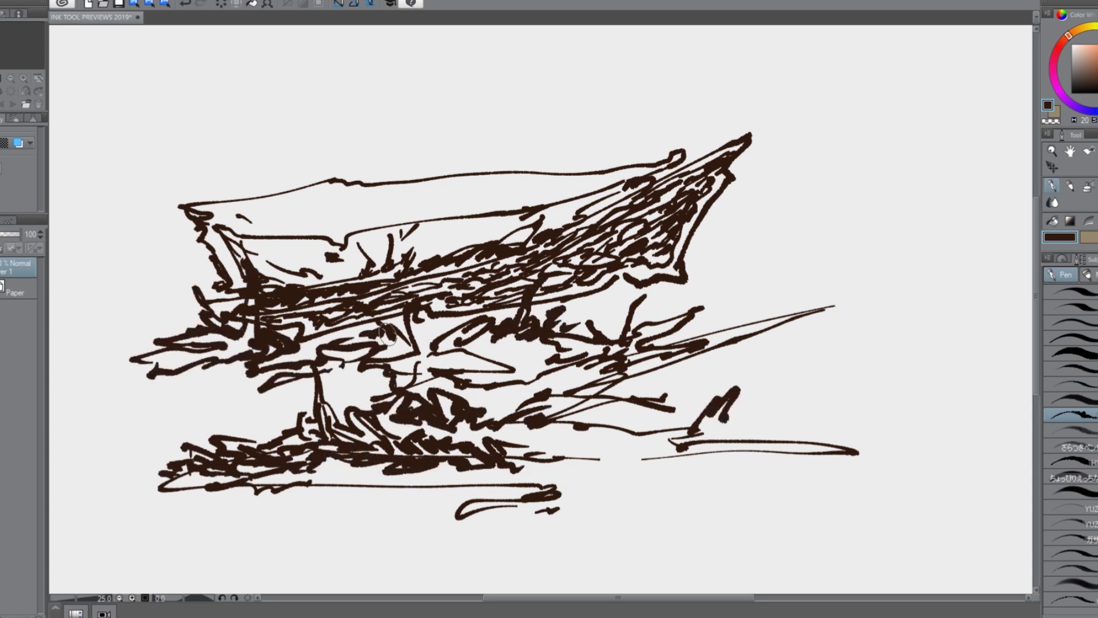
Step: Fill the gap between the hull and foreground foliage with heavy horizontal strokes, extending the foliage outward at its base
{"action": "left_click_drag", "start_coordinate": [267, 393], "coordinate": [160, 409]}
{"action": "left_click_drag", "start_coordinate": [178, 426], "coordinate": [311, 400]}
{"action": "left_click_drag", "start_coordinate": [323, 389], "coordinate": [383, 388]}
{"action": "left_click_drag", "start_coordinate": [189, 381], "coordinate": [252, 378]}
{"action": "left_click_drag", "start_coordinate": [149, 389], "coordinate": [260, 389]}
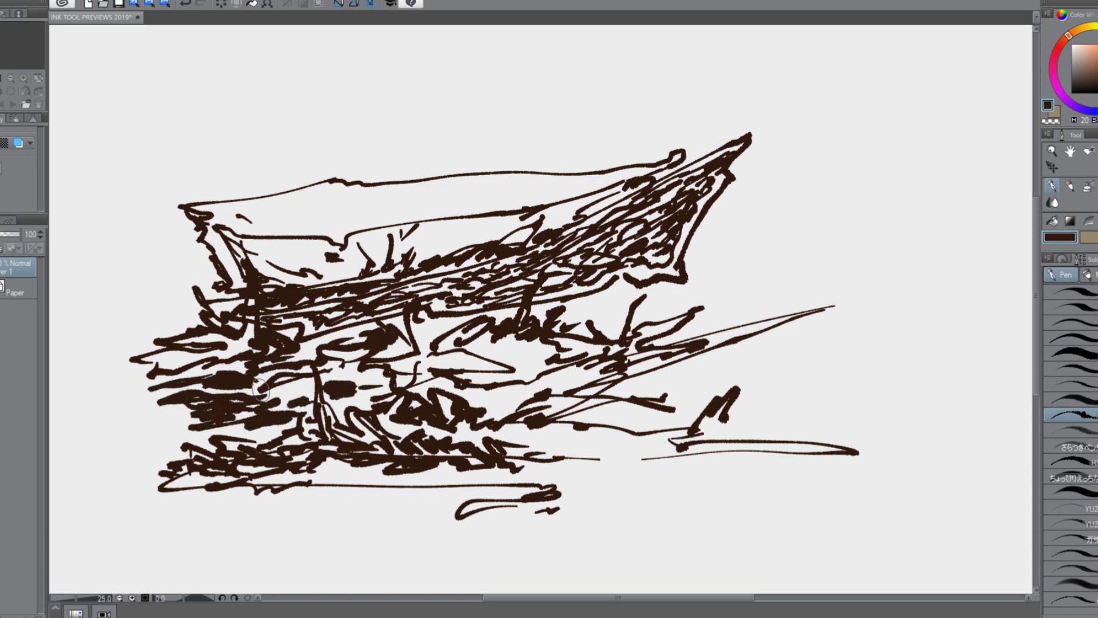
{"action": "left_click_drag", "start_coordinate": [154, 433], "coordinate": [180, 438]}
{"action": "left_click_drag", "start_coordinate": [169, 454], "coordinate": [119, 472]}
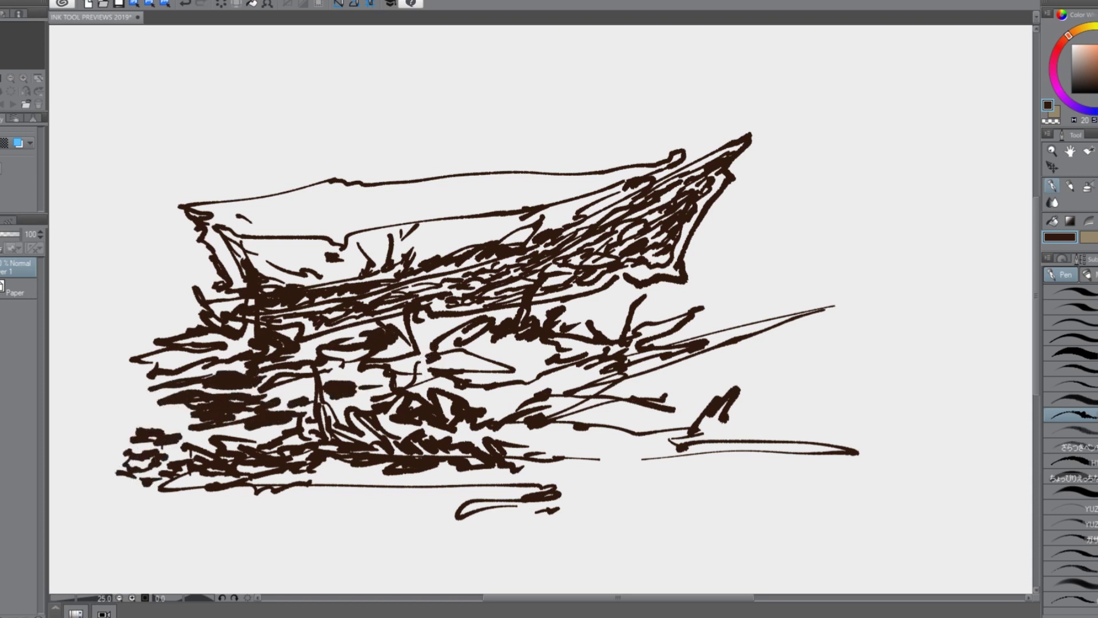
Step: Carve light grass-like marks out of the dark foreground foliage and the tufts beneath the hull using transparent colour
{"action": "key", "text": "c"}
{"action": "left_click_drag", "start_coordinate": [379, 336], "coordinate": [395, 344]}
{"action": "left_click_drag", "start_coordinate": [427, 469], "coordinate": [471, 460]}
{"action": "left_click_drag", "start_coordinate": [378, 452], "coordinate": [358, 465]}
{"action": "left_click_drag", "start_coordinate": [274, 451], "coordinate": [240, 461]}
{"action": "mouse_move", "coordinate": [223, 411]}
{"action": "left_mouse_down"}
{"action": "mouse_move", "coordinate": [206, 404]}
{"action": "mouse_move", "coordinate": [279, 419]}
{"action": "left_mouse_up"}
{"action": "left_click_drag", "start_coordinate": [215, 374], "coordinate": [240, 379]}
{"action": "left_click_drag", "start_coordinate": [183, 465], "coordinate": [237, 474]}
{"action": "left_click_drag", "start_coordinate": [505, 323], "coordinate": [601, 338]}
{"action": "left_click_drag", "start_coordinate": [452, 443], "coordinate": [371, 458]}
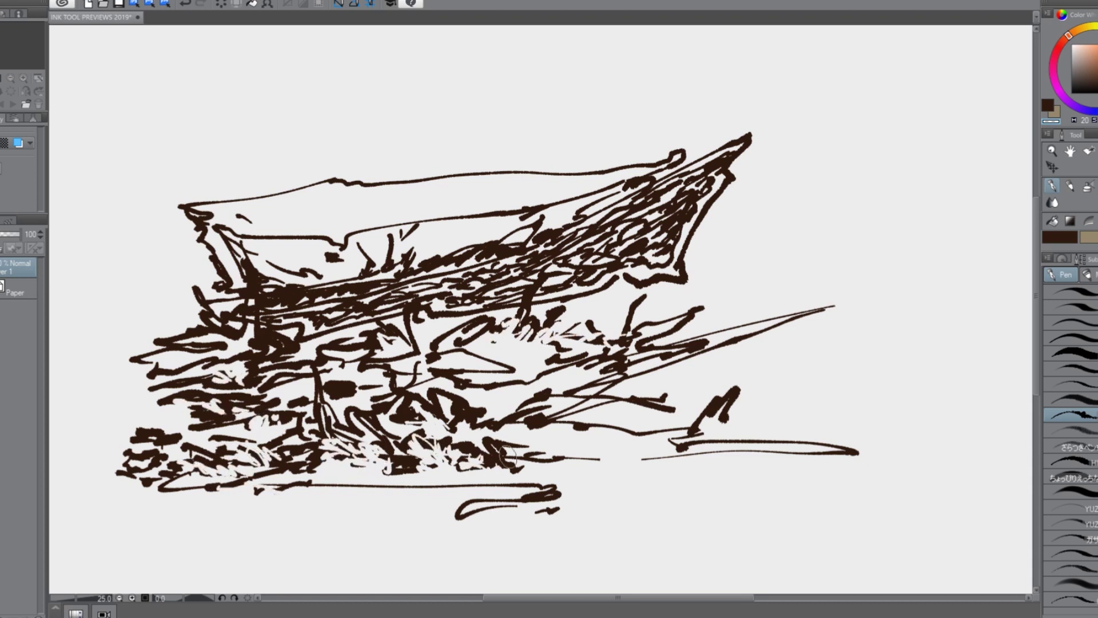
Step: Return to dark brown and ink dense foliage, spiky blades and ground strokes around the hull's pointed end
{"action": "key", "text": "c"}
{"action": "left_click_drag", "start_coordinate": [507, 360], "coordinate": [540, 374]}
{"action": "left_click_drag", "start_coordinate": [485, 357], "coordinate": [560, 359]}
{"action": "left_click_drag", "start_coordinate": [573, 304], "coordinate": [636, 295]}
{"action": "mouse_move", "coordinate": [655, 319]}
{"action": "left_mouse_down"}
{"action": "mouse_move", "coordinate": [738, 304]}
{"action": "mouse_move", "coordinate": [656, 333]}
{"action": "left_mouse_up"}
{"action": "left_click_drag", "start_coordinate": [721, 350], "coordinate": [820, 359]}
{"action": "mouse_move", "coordinate": [726, 356]}
{"action": "left_mouse_down"}
{"action": "mouse_move", "coordinate": [621, 388]}
{"action": "mouse_move", "coordinate": [812, 421]}
{"action": "mouse_move", "coordinate": [695, 286]}
{"action": "mouse_move", "coordinate": [772, 286]}
{"action": "mouse_move", "coordinate": [715, 269]}
{"action": "mouse_move", "coordinate": [744, 343]}
{"action": "mouse_move", "coordinate": [824, 263]}
{"action": "left_mouse_up"}
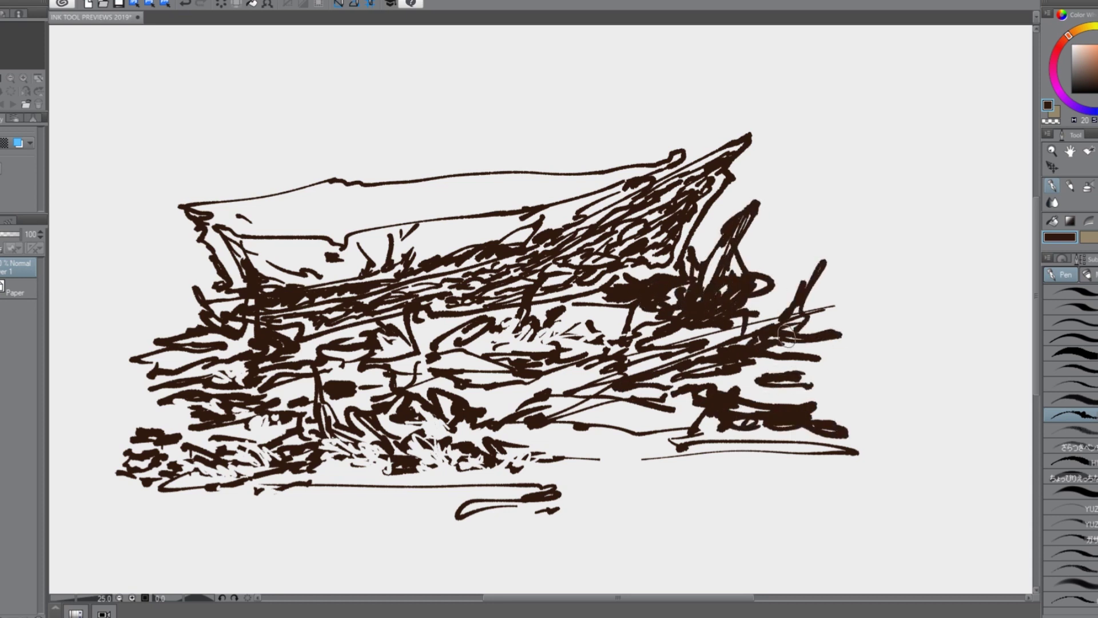
Step: Add ground strokes along the base of the scene and ink tall grass blades behind the boat's far rim
{"action": "left_click_drag", "start_coordinate": [584, 498], "coordinate": [635, 477]}
{"action": "left_click_drag", "start_coordinate": [337, 486], "coordinate": [498, 495]}
{"action": "left_click_drag", "start_coordinate": [456, 171], "coordinate": [537, 30]}
{"action": "mouse_move", "coordinate": [537, 30]}
{"action": "left_mouse_down"}
{"action": "mouse_move", "coordinate": [554, 108]}
{"action": "mouse_move", "coordinate": [723, 71]}
{"action": "left_mouse_up"}
{"action": "left_click_drag", "start_coordinate": [648, 140], "coordinate": [720, 127]}
{"action": "left_click_drag", "start_coordinate": [649, 164], "coordinate": [532, 167]}
{"action": "left_click_drag", "start_coordinate": [446, 167], "coordinate": [364, 156]}
Step: Ink grass blades and curved leaves around the boat's blunt end, and deepen the shadow beneath the hull
{"action": "left_click_drag", "start_coordinate": [253, 183], "coordinate": [197, 96]}
{"action": "mouse_move", "coordinate": [220, 186]}
{"action": "left_mouse_down"}
{"action": "mouse_move", "coordinate": [312, 171]}
{"action": "mouse_move", "coordinate": [314, 182]}
{"action": "left_mouse_up"}
{"action": "left_click_drag", "start_coordinate": [214, 281], "coordinate": [106, 216]}
{"action": "left_click_drag", "start_coordinate": [106, 216], "coordinate": [120, 296]}
{"action": "left_click_drag", "start_coordinate": [192, 320], "coordinate": [154, 312]}
{"action": "left_click_drag", "start_coordinate": [635, 297], "coordinate": [586, 311]}
Step: Carve light marks into the dark foliage below the hull's pointed end using transparent colour
{"action": "key", "text": "c"}
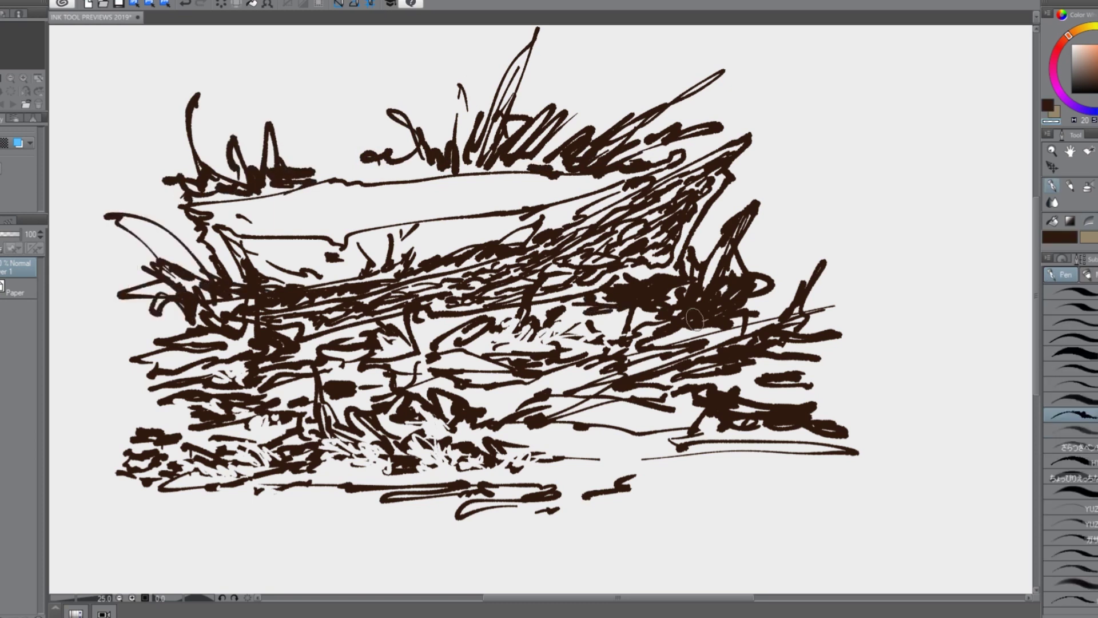
{"action": "left_click_drag", "start_coordinate": [687, 308], "coordinate": [724, 311]}
{"action": "mouse_move", "coordinate": [637, 302]}
{"action": "left_mouse_down"}
{"action": "mouse_move", "coordinate": [283, 332]}
{"action": "mouse_move", "coordinate": [269, 177]}
{"action": "mouse_move", "coordinate": [527, 179]}
{"action": "mouse_move", "coordinate": [823, 426]}
{"action": "left_mouse_up"}
Step: Switch back to dark brown, extend the foreground ground lines, and darken the hull's underside and the foliage on both sides
{"action": "key", "text": "c"}
{"action": "mouse_move", "coordinate": [561, 457]}
{"action": "left_mouse_down"}
{"action": "mouse_move", "coordinate": [799, 522]}
{"action": "mouse_move", "coordinate": [739, 529]}
{"action": "left_mouse_up"}
{"action": "scroll", "coordinate": [652, 169], "scroll_direction": "down", "scroll_amount": 1}
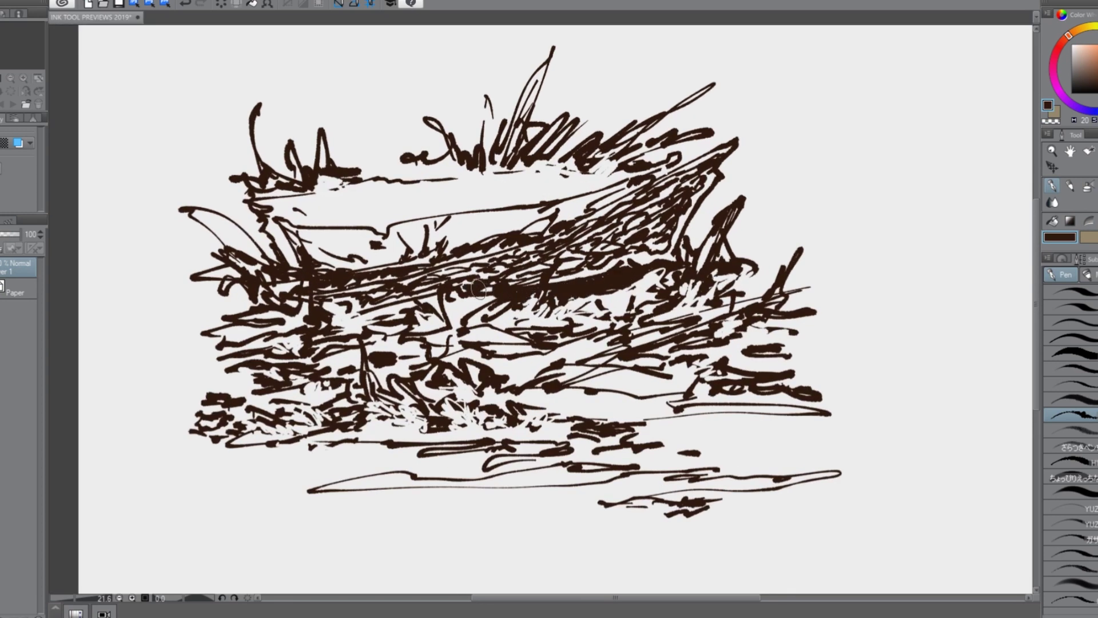
{"action": "left_click_drag", "start_coordinate": [410, 280], "coordinate": [290, 288]}
{"action": "mouse_move", "coordinate": [223, 403]}
{"action": "left_mouse_down"}
{"action": "mouse_move", "coordinate": [475, 394]}
{"action": "mouse_move", "coordinate": [809, 429]}
{"action": "mouse_move", "coordinate": [829, 395]}
{"action": "mouse_move", "coordinate": [760, 338]}
{"action": "mouse_move", "coordinate": [704, 223]}
{"action": "mouse_move", "coordinate": [757, 234]}
{"action": "mouse_move", "coordinate": [737, 300]}
{"action": "mouse_move", "coordinate": [824, 306]}
{"action": "mouse_move", "coordinate": [800, 344]}
{"action": "left_mouse_up"}
{"action": "mouse_move", "coordinate": [183, 349]}
{"action": "left_mouse_down"}
{"action": "mouse_move", "coordinate": [211, 404]}
{"action": "mouse_move", "coordinate": [244, 323]}
{"action": "mouse_move", "coordinate": [166, 303]}
{"action": "mouse_move", "coordinate": [260, 281]}
{"action": "left_mouse_up"}
Step: Add broken ground marks along the base and fill the boat's upper surface with fine broken texture strokes
{"action": "mouse_move", "coordinate": [594, 416]}
{"action": "left_mouse_down"}
{"action": "mouse_move", "coordinate": [658, 441]}
{"action": "mouse_move", "coordinate": [371, 452]}
{"action": "mouse_move", "coordinate": [691, 499]}
{"action": "mouse_move", "coordinate": [743, 493]}
{"action": "left_mouse_up"}
{"action": "mouse_move", "coordinate": [608, 500]}
{"action": "left_mouse_down"}
{"action": "mouse_move", "coordinate": [519, 507]}
{"action": "mouse_move", "coordinate": [588, 495]}
{"action": "left_mouse_up"}
{"action": "left_click_drag", "start_coordinate": [624, 470], "coordinate": [651, 476]}
{"action": "left_click_drag", "start_coordinate": [341, 200], "coordinate": [481, 192]}
{"action": "left_click_drag", "start_coordinate": [456, 201], "coordinate": [336, 208]}
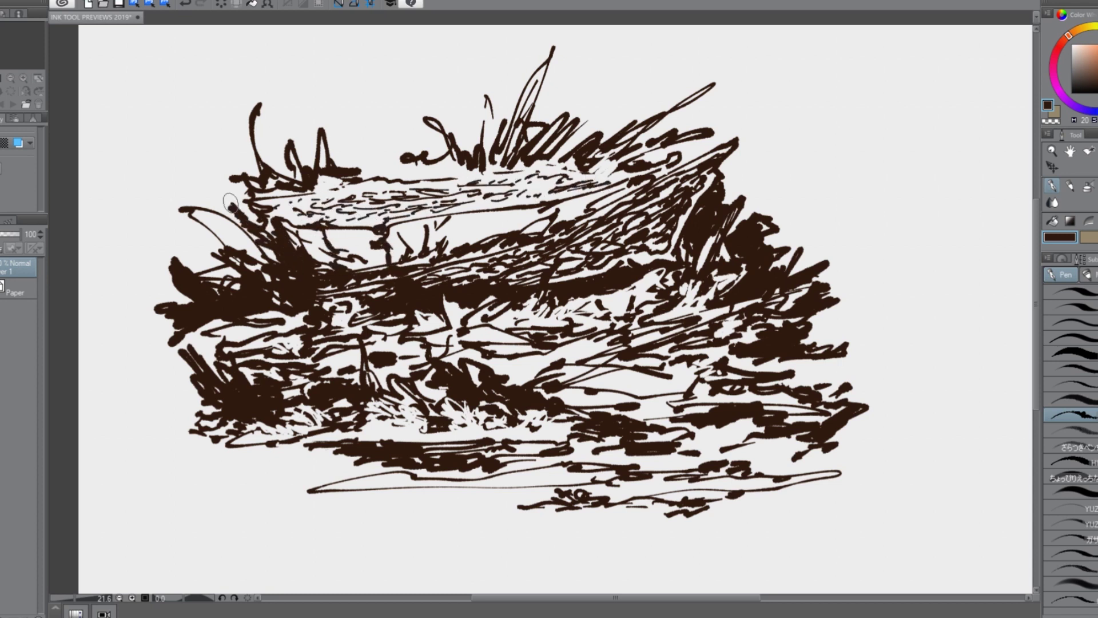
Step: Carve light marks near the hull's pointed end with transparent colour, then ink dark strokes out to both sides of the scene
{"action": "key", "text": "c"}
{"action": "mouse_move", "coordinate": [638, 246]}
{"action": "left_mouse_down"}
{"action": "mouse_move", "coordinate": [486, 258]}
{"action": "mouse_move", "coordinate": [715, 154]}
{"action": "mouse_move", "coordinate": [698, 196]}
{"action": "left_mouse_up"}
{"action": "key", "text": "c"}
{"action": "mouse_move", "coordinate": [698, 143]}
{"action": "left_mouse_down"}
{"action": "mouse_move", "coordinate": [709, 200]}
{"action": "mouse_move", "coordinate": [557, 337]}
{"action": "mouse_move", "coordinate": [630, 360]}
{"action": "mouse_move", "coordinate": [890, 367]}
{"action": "left_mouse_up"}
{"action": "left_click_drag", "start_coordinate": [145, 344], "coordinate": [178, 377]}
Step: Frame the scene with thin vertical lines on both sides and one along the top, undoing and redrawing unsatisfactory lines
{"action": "left_click_drag", "start_coordinate": [159, 123], "coordinate": [162, 412]}
{"action": "key", "text": "ctrl+z"}
{"action": "left_click_drag", "start_coordinate": [164, 82], "coordinate": [168, 453]}
{"action": "mouse_move", "coordinate": [860, 74]}
{"action": "left_mouse_down"}
{"action": "mouse_move", "coordinate": [875, 434]}
{"action": "mouse_move", "coordinate": [870, 417]}
{"action": "left_mouse_up"}
{"action": "key", "text": "ctrl+z"}
{"action": "key", "text": "ctrl+z"}
{"action": "left_click_drag", "start_coordinate": [844, 73], "coordinate": [856, 448]}
{"action": "key", "text": "ctrl+z"}
{"action": "mouse_move", "coordinate": [166, 85]}
{"action": "left_mouse_down"}
{"action": "mouse_move", "coordinate": [844, 69]}
{"action": "mouse_move", "coordinate": [751, 61]}
{"action": "left_mouse_up"}
{"action": "key", "text": "ctrl+z"}
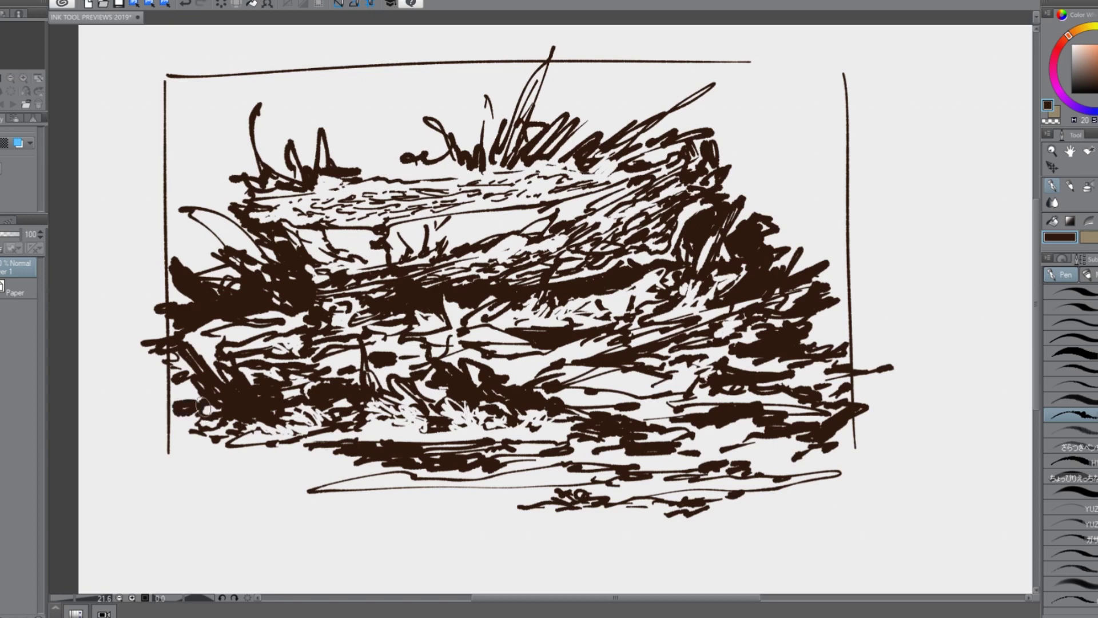
Step: Darken the foreground ground edge and add foliage strokes along the frame's right side
{"action": "left_click_drag", "start_coordinate": [359, 455], "coordinate": [322, 466]}
{"action": "left_click_drag", "start_coordinate": [783, 385], "coordinate": [826, 369]}
{"action": "left_click_drag", "start_coordinate": [815, 350], "coordinate": [837, 340]}
{"action": "left_click_drag", "start_coordinate": [852, 294], "coordinate": [832, 328]}
Step: Hatch a dark vertical mass with side twigs inside the frame's right edge and extend the ground strokes beyond the frame
{"action": "mouse_move", "coordinate": [779, 192]}
{"action": "left_mouse_down"}
{"action": "mouse_move", "coordinate": [826, 157]}
{"action": "mouse_move", "coordinate": [841, 123]}
{"action": "left_mouse_up"}
{"action": "scroll", "coordinate": [826, 236], "scroll_direction": "up", "scroll_amount": 1}
{"action": "scroll", "coordinate": [826, 236], "scroll_direction": "down", "scroll_amount": 1}
{"action": "left_click_drag", "start_coordinate": [783, 166], "coordinate": [818, 201]}
{"action": "left_click_drag", "start_coordinate": [808, 137], "coordinate": [815, 201]}
{"action": "scroll", "coordinate": [147, 211], "scroll_direction": "down", "scroll_amount": 1}
{"action": "left_click_drag", "start_coordinate": [864, 417], "coordinate": [902, 420]}
Step: Hatch vertical trunks inside the frame's left edge and in the background, and fill the upper-left corner with solid dark brown
{"action": "left_click_drag", "start_coordinate": [154, 279], "coordinate": [205, 293]}
{"action": "left_click_drag", "start_coordinate": [171, 167], "coordinate": [175, 271]}
{"action": "mouse_move", "coordinate": [193, 153]}
{"action": "left_mouse_down"}
{"action": "mouse_move", "coordinate": [211, 275]}
{"action": "mouse_move", "coordinate": [222, 274]}
{"action": "left_mouse_up"}
{"action": "left_click_drag", "start_coordinate": [280, 103], "coordinate": [280, 162]}
{"action": "left_click_drag", "start_coordinate": [293, 95], "coordinate": [295, 160]}
{"action": "left_click_drag", "start_coordinate": [342, 86], "coordinate": [345, 181]}
{"action": "left_click_drag", "start_coordinate": [360, 117], "coordinate": [360, 166]}
{"action": "mouse_move", "coordinate": [219, 102]}
{"action": "left_mouse_down"}
{"action": "mouse_move", "coordinate": [170, 150]}
{"action": "mouse_move", "coordinate": [237, 103]}
{"action": "left_mouse_up"}
{"action": "mouse_move", "coordinate": [166, 417]}
{"action": "left_mouse_down"}
{"action": "mouse_move", "coordinate": [218, 486]}
{"action": "mouse_move", "coordinate": [286, 495]}
{"action": "left_mouse_up"}
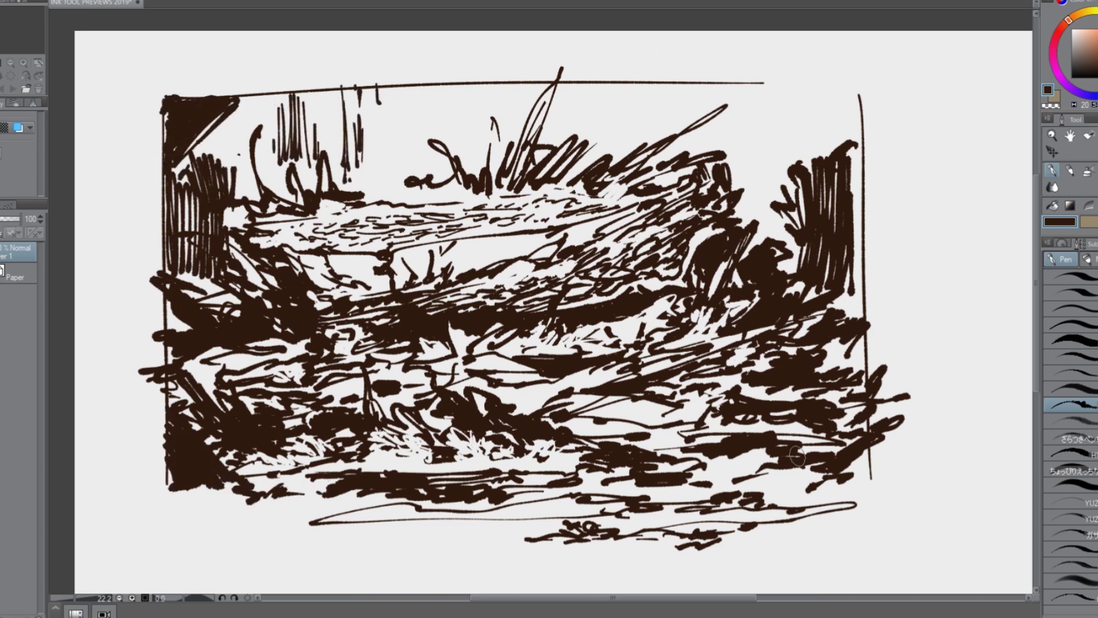
{"action": "left_click_drag", "start_coordinate": [869, 452], "coordinate": [799, 492]}
{"action": "key", "text": "ctrl+z"}
{"action": "key", "text": "ctrl+z"}
{"action": "key", "text": "ctrl+z"}
{"action": "key", "text": "ctrl+z"}
{"action": "key", "text": "ctrl+z"}
Step: Add dense vertical strokes below the dark upper-left corner, merging it with the foliage at the boat's blunt end
{"action": "mouse_move", "coordinate": [220, 123]}
{"action": "left_mouse_down"}
{"action": "mouse_move", "coordinate": [234, 165]}
{"action": "mouse_move", "coordinate": [224, 157]}
{"action": "left_mouse_up"}
{"action": "left_click_drag", "start_coordinate": [230, 116], "coordinate": [234, 182]}
{"action": "left_click_drag", "start_coordinate": [244, 136], "coordinate": [244, 182]}
{"action": "left_click_drag", "start_coordinate": [250, 113], "coordinate": [261, 200]}
{"action": "left_click_drag", "start_coordinate": [249, 184], "coordinate": [233, 194]}
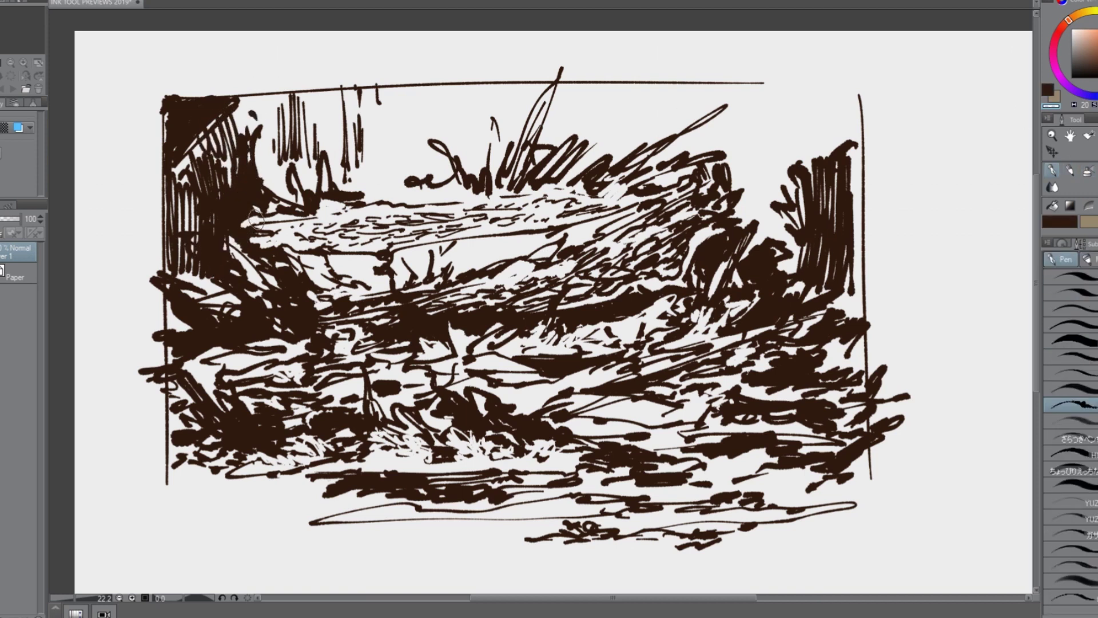
Step: Return to dark brown, hatch background foliage at the upper right, and close and darken the frame's upper-right corner
{"action": "left_click", "coordinate": [1059, 222]}
{"action": "key", "text": "ctrl+z"}
{"action": "left_click_drag", "start_coordinate": [695, 100], "coordinate": [725, 104]}
{"action": "left_click_drag", "start_coordinate": [741, 102], "coordinate": [739, 122]}
{"action": "mouse_move", "coordinate": [743, 137]}
{"action": "left_mouse_down"}
{"action": "mouse_move", "coordinate": [760, 186]}
{"action": "mouse_move", "coordinate": [789, 186]}
{"action": "left_mouse_up"}
{"action": "left_click_drag", "start_coordinate": [767, 84], "coordinate": [856, 86]}
{"action": "mouse_move", "coordinate": [790, 87]}
{"action": "left_mouse_down"}
{"action": "mouse_move", "coordinate": [849, 127]}
{"action": "mouse_move", "coordinate": [860, 121]}
{"action": "mouse_move", "coordinate": [860, 164]}
{"action": "left_mouse_up"}
Step: Ink rough ground strokes at the frame's two lower corners to suggest its bottom edge
{"action": "left_click_drag", "start_coordinate": [884, 473], "coordinate": [871, 500]}
{"action": "left_click_drag", "start_coordinate": [832, 494], "coordinate": [880, 495]}
{"action": "left_click_drag", "start_coordinate": [147, 489], "coordinate": [219, 487]}
{"action": "left_click_drag", "start_coordinate": [230, 502], "coordinate": [334, 500]}
Step: Darken the base of the grass behind the boat's far rim with solid strokes, undoing strokes that do not fit
{"action": "left_click_drag", "start_coordinate": [317, 207], "coordinate": [561, 185]}
{"action": "key", "text": "ctrl+z"}
{"action": "mouse_move", "coordinate": [395, 157]}
{"action": "left_mouse_down"}
{"action": "mouse_move", "coordinate": [394, 196]}
{"action": "mouse_move", "coordinate": [428, 200]}
{"action": "left_mouse_up"}
{"action": "key", "text": "ctrl+z"}
{"action": "left_click_drag", "start_coordinate": [592, 183], "coordinate": [504, 198]}
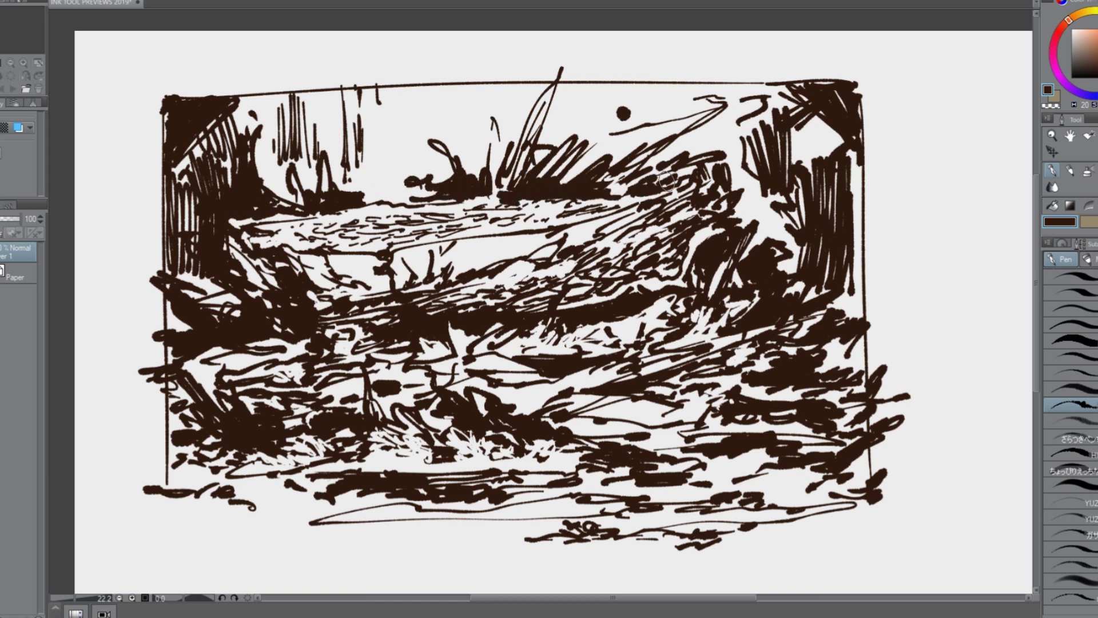
Step: Thicken the reeds beside the upper-left foliage and carve light, broken gaps into the dark mass with transparent ink
{"action": "left_click_drag", "start_coordinate": [259, 175], "coordinate": [295, 200]}
{"action": "mouse_move", "coordinate": [260, 140]}
{"action": "left_mouse_down"}
{"action": "mouse_move", "coordinate": [301, 178]}
{"action": "mouse_move", "coordinate": [244, 159]}
{"action": "left_mouse_up"}
{"action": "key", "text": "c"}
{"action": "left_click_drag", "start_coordinate": [245, 169], "coordinate": [224, 203]}
{"action": "left_click_drag", "start_coordinate": [260, 147], "coordinate": [279, 173]}
{"action": "left_click_drag", "start_coordinate": [241, 206], "coordinate": [212, 223]}
{"action": "left_click_drag", "start_coordinate": [200, 233], "coordinate": [206, 238]}
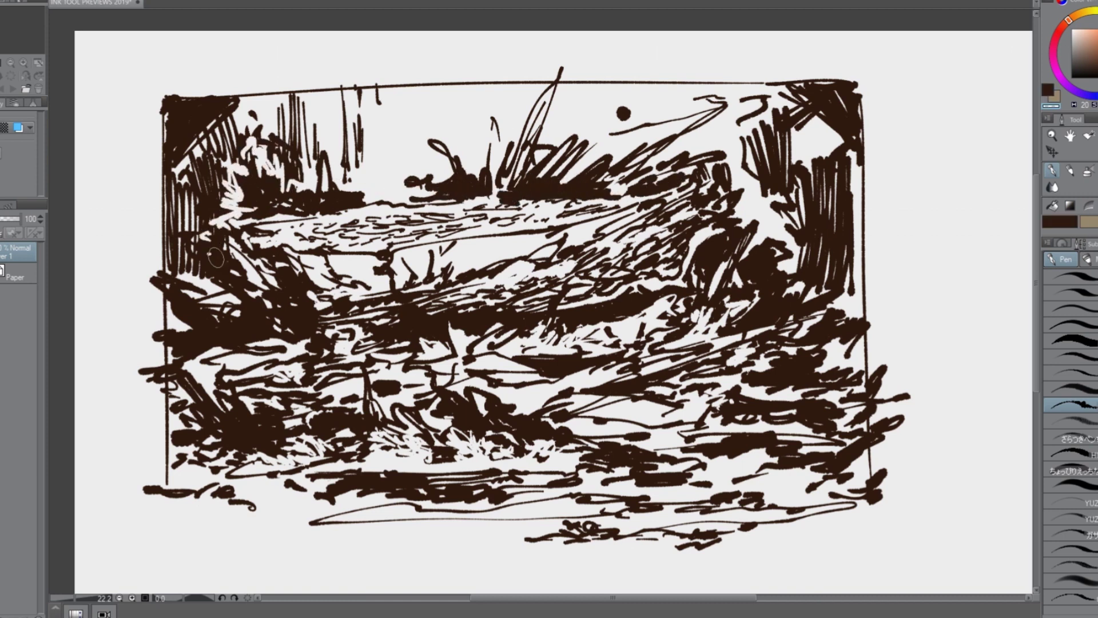
Step: Return to dark brown and fill the upper-right foliage with denser hatching, thickening the frame's right edge and adding leaf clusters
{"action": "key", "text": "c"}
{"action": "mouse_move", "coordinate": [802, 123]}
{"action": "left_mouse_down"}
{"action": "mouse_move", "coordinate": [808, 174]}
{"action": "mouse_move", "coordinate": [824, 159]}
{"action": "left_mouse_up"}
{"action": "left_click_drag", "start_coordinate": [857, 153], "coordinate": [852, 266]}
{"action": "left_click_drag", "start_coordinate": [854, 276], "coordinate": [856, 309]}
{"action": "left_click_drag", "start_coordinate": [770, 114], "coordinate": [729, 123]}
{"action": "left_click_drag", "start_coordinate": [744, 100], "coordinate": [770, 98]}
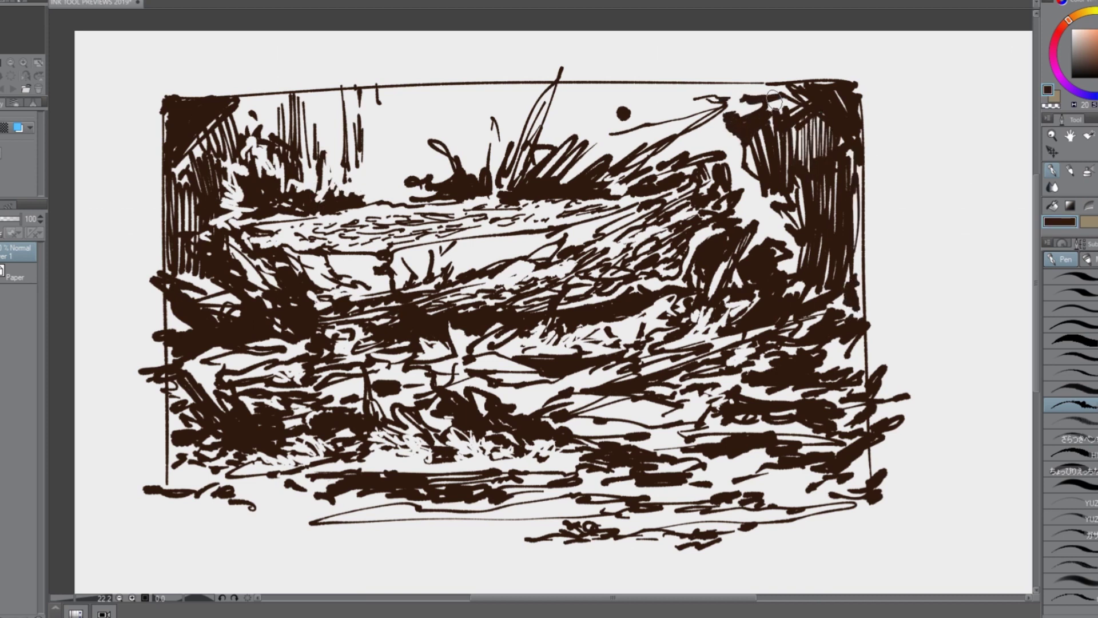
Step: Ink sparse horizontal cloud strokes across the sky and small stems behind the boat, undoing strokes that do not fit
{"action": "left_click_drag", "start_coordinate": [406, 133], "coordinate": [409, 150]}
{"action": "key", "text": "ctrl+z"}
{"action": "left_click_drag", "start_coordinate": [332, 119], "coordinate": [725, 91]}
{"action": "left_click_drag", "start_coordinate": [286, 100], "coordinate": [318, 112]}
{"action": "left_click_drag", "start_coordinate": [358, 103], "coordinate": [492, 95]}
{"action": "key", "text": "ctrl+z"}
{"action": "left_click_drag", "start_coordinate": [391, 100], "coordinate": [420, 101]}
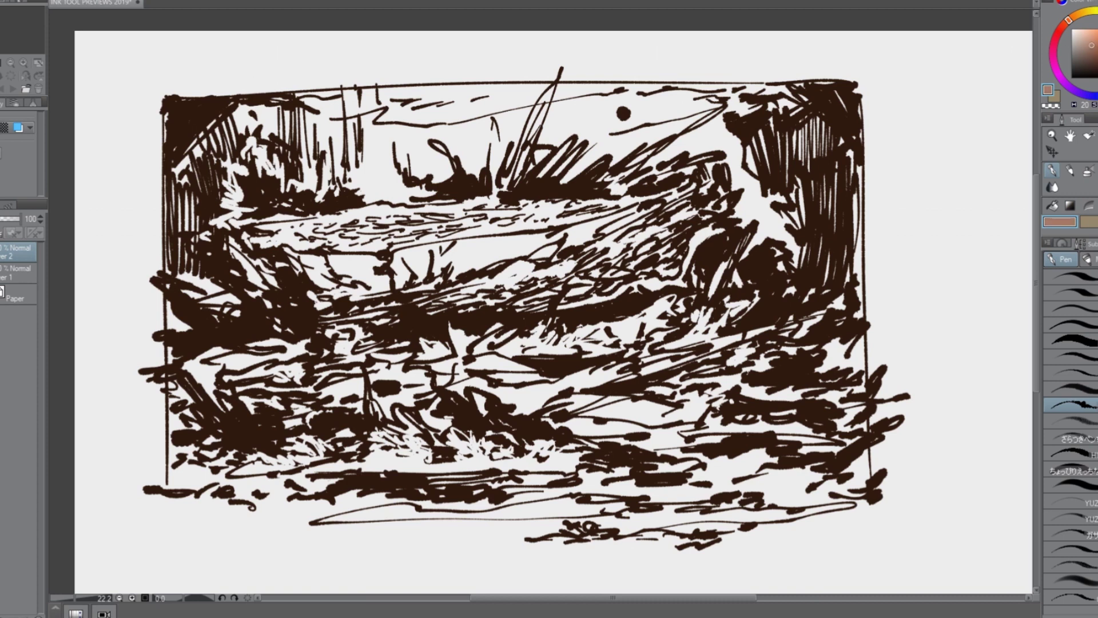
Step: Add olive-green strokes over the foreground grass on the separate colour layer, undoing trial strokes
{"action": "left_click_drag", "start_coordinate": [470, 419], "coordinate": [518, 448]}
{"action": "key", "text": "ctrl+z"}
{"action": "mouse_move", "coordinate": [444, 401]}
{"action": "left_mouse_down"}
{"action": "mouse_move", "coordinate": [465, 434]}
{"action": "mouse_move", "coordinate": [575, 452]}
{"action": "mouse_move", "coordinate": [320, 467]}
{"action": "left_mouse_up"}
{"action": "key", "text": "ctrl+z"}
{"action": "left_click_drag", "start_coordinate": [346, 426], "coordinate": [417, 456]}
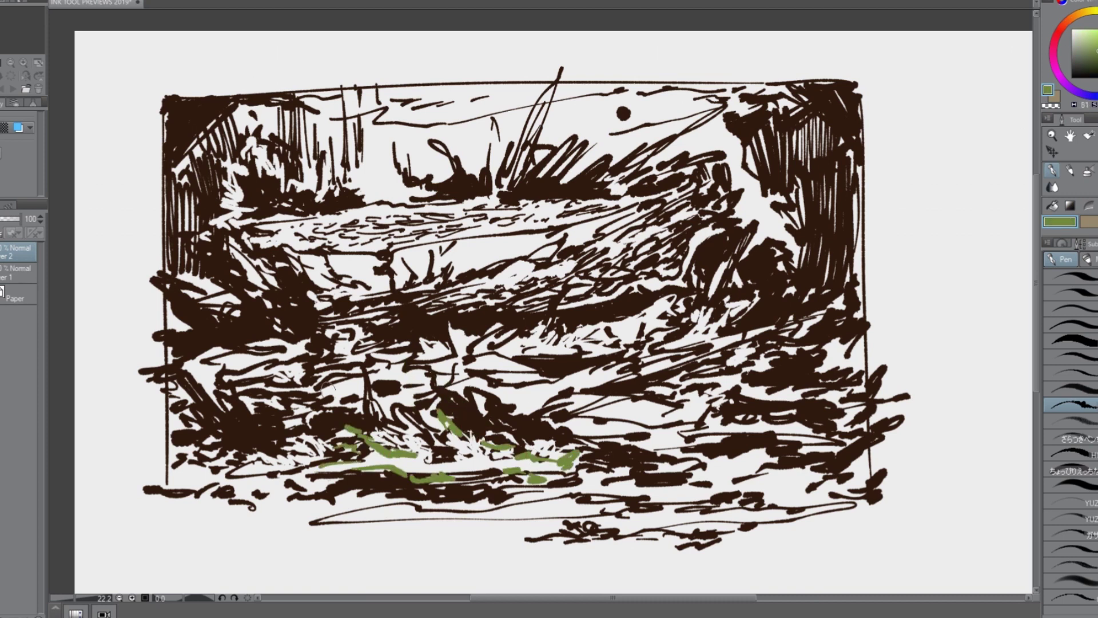
Step: Spread olive-green accents over the ground on both sides, the lower foreground and the grass behind the boat's far rim
{"action": "left_click_drag", "start_coordinate": [223, 346], "coordinate": [286, 329]}
{"action": "left_click_drag", "start_coordinate": [735, 378], "coordinate": [824, 366]}
{"action": "left_click_drag", "start_coordinate": [812, 300], "coordinate": [847, 349]}
{"action": "left_click_drag", "start_coordinate": [726, 331], "coordinate": [795, 312]}
{"action": "left_click_drag", "start_coordinate": [200, 466], "coordinate": [283, 458]}
{"action": "left_click_drag", "start_coordinate": [300, 502], "coordinate": [389, 501]}
{"action": "left_click_drag", "start_coordinate": [475, 511], "coordinate": [584, 505]}
{"action": "left_click_drag", "start_coordinate": [603, 478], "coordinate": [663, 473]}
{"action": "left_click_drag", "start_coordinate": [444, 184], "coordinate": [486, 202]}
{"action": "left_click_drag", "start_coordinate": [497, 203], "coordinate": [512, 191]}
{"action": "left_click_drag", "start_coordinate": [506, 367], "coordinate": [509, 350]}
{"action": "left_click_drag", "start_coordinate": [704, 488], "coordinate": [725, 469]}
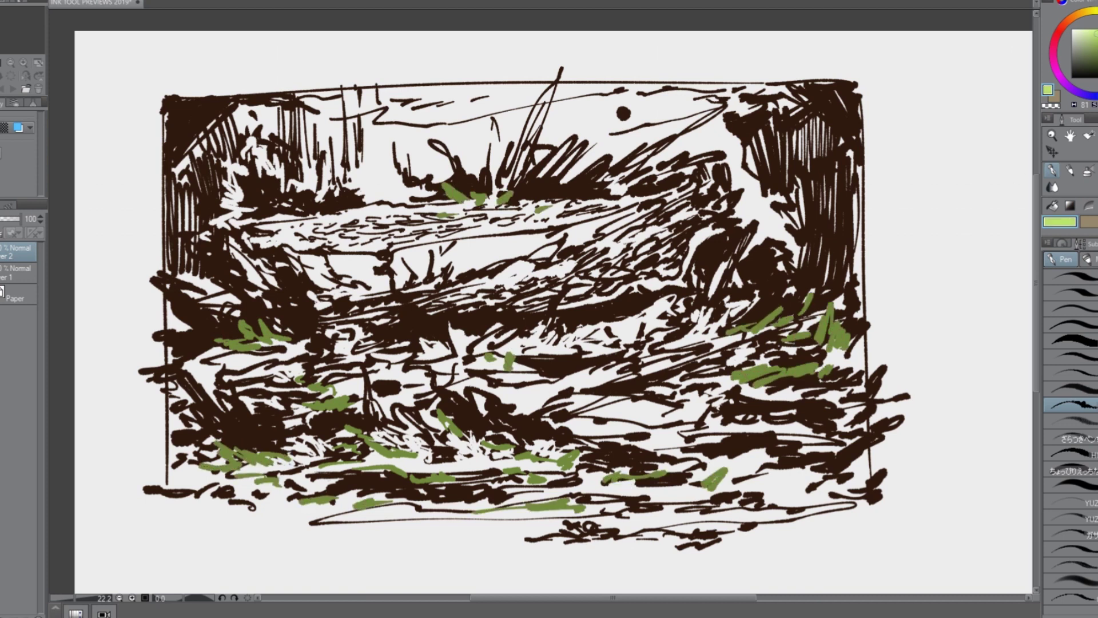
Step: Add bright yellow-green highlights along the lower foreground and a few on the ground at centre right
{"action": "left_click_drag", "start_coordinate": [566, 487], "coordinate": [494, 503]}
{"action": "left_click_drag", "start_coordinate": [328, 497], "coordinate": [362, 514]}
{"action": "left_click_drag", "start_coordinate": [709, 491], "coordinate": [793, 491]}
{"action": "left_click_drag", "start_coordinate": [782, 504], "coordinate": [817, 506]}
{"action": "left_click_drag", "start_coordinate": [630, 413], "coordinate": [650, 413]}
{"action": "left_click_drag", "start_coordinate": [593, 431], "coordinate": [625, 426]}
Step: Try brown and tan strokes across the ground in front of the boat
{"action": "left_click", "coordinate": [1056, 97]}
{"action": "mouse_move", "coordinate": [519, 402]}
{"action": "left_mouse_down"}
{"action": "mouse_move", "coordinate": [548, 389]}
{"action": "mouse_move", "coordinate": [366, 378]}
{"action": "mouse_move", "coordinate": [421, 372]}
{"action": "left_mouse_up"}
{"action": "left_click_drag", "start_coordinate": [326, 372], "coordinate": [366, 369]}
{"action": "left_click_drag", "start_coordinate": [600, 411], "coordinate": [681, 432]}
{"action": "left_click_drag", "start_coordinate": [532, 350], "coordinate": [697, 336]}
{"action": "left_click_drag", "start_coordinate": [674, 378], "coordinate": [693, 361]}
{"action": "left_click_drag", "start_coordinate": [321, 385], "coordinate": [361, 376]}
{"action": "left_click_drag", "start_coordinate": [247, 375], "coordinate": [316, 363]}
{"action": "left_click_drag", "start_coordinate": [443, 464], "coordinate": [527, 461]}
{"action": "left_click_drag", "start_coordinate": [606, 474], "coordinate": [655, 466]}
Step: Undo the brown and tan ground strokes
{"action": "key", "text": "ctrl+z"}
{"action": "key", "text": "ctrl+z"}
{"action": "key", "text": "ctrl+z"}
{"action": "key", "text": "ctrl+z"}
{"action": "key", "text": "ctrl+z"}
{"action": "key", "text": "ctrl+z"}
{"action": "key", "text": "ctrl+z"}
{"action": "key", "text": "ctrl+z"}
{"action": "key", "text": "ctrl+z"}
{"action": "key", "text": "ctrl+z"}
{"action": "key", "text": "ctrl+z"}
{"action": "key", "text": "ctrl+z"}
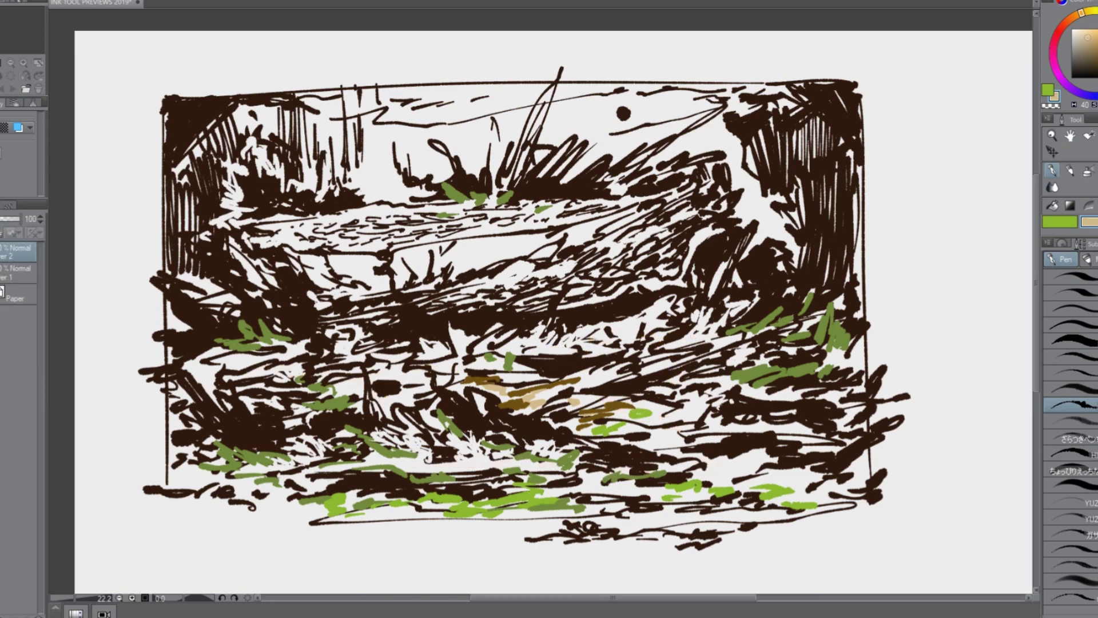
{"action": "key", "text": "ctrl+z"}
{"action": "key", "text": "ctrl+z"}
{"action": "key", "text": "ctrl+z"}
{"action": "key", "text": "ctrl+z"}
{"action": "key", "text": "ctrl+z"}
{"action": "key", "text": "ctrl+z"}
{"action": "key", "text": "ctrl+z"}
{"action": "key", "text": "ctrl+z"}
Step: Sample colours from the drawing, add a few green ground accents and lay pale grey-green strokes along the boat's hull
{"action": "left_click", "coordinate": [743, 328], "text": "alt"}
{"action": "left_click_drag", "start_coordinate": [593, 397], "coordinate": [636, 414]}
{"action": "left_click_drag", "start_coordinate": [610, 354], "coordinate": [624, 355]}
{"action": "scroll", "coordinate": [488, 282], "scroll_direction": "down", "scroll_amount": 3}
{"action": "scroll", "coordinate": [488, 281], "scroll_direction": "up", "scroll_amount": 3}
{"action": "mouse_move", "coordinate": [556, 310]}
{"action": "left_mouse_down"}
{"action": "mouse_move", "coordinate": [601, 297]}
{"action": "mouse_move", "coordinate": [366, 297]}
{"action": "left_mouse_up"}
{"action": "left_click", "coordinate": [735, 225], "text": "alt"}
{"action": "left_click_drag", "start_coordinate": [613, 298], "coordinate": [513, 306]}
{"action": "scroll", "coordinate": [572, 347], "scroll_direction": "down", "scroll_amount": 1}
{"action": "scroll", "coordinate": [427, 348], "scroll_direction": "up", "scroll_amount": 5}
{"action": "scroll", "coordinate": [344, 346], "scroll_direction": "down", "scroll_amount": 2}
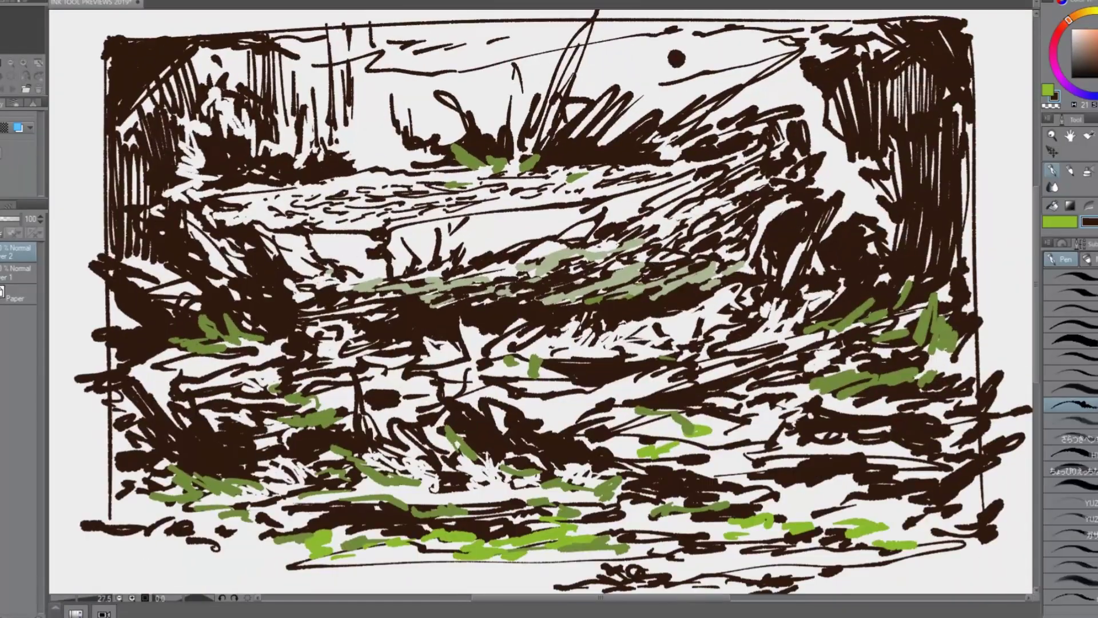
Step: Merge the colour layer down into the ink layer and return to the ink pen after a brief eraser test
{"action": "key", "text": "ctrl+e"}
{"action": "key", "text": "e"}
{"action": "left_click", "coordinate": [262, 245]}
{"action": "key", "text": "ctrl+z"}
{"action": "key", "text": "p"}
{"action": "key", "text": "c"}
Step: Rework the boat's blunt end and hull planking with textured strokes, breaking up the pale green areas
{"action": "left_click_drag", "start_coordinate": [249, 226], "coordinate": [268, 261]}
{"action": "left_click_drag", "start_coordinate": [207, 213], "coordinate": [270, 218]}
{"action": "left_click_drag", "start_coordinate": [200, 207], "coordinate": [286, 211]}
{"action": "left_click_drag", "start_coordinate": [323, 275], "coordinate": [386, 281]}
{"action": "left_click_drag", "start_coordinate": [486, 266], "coordinate": [409, 276]}
{"action": "mouse_move", "coordinate": [482, 273]}
{"action": "left_mouse_down"}
{"action": "mouse_move", "coordinate": [563, 243]}
{"action": "mouse_move", "coordinate": [769, 223]}
{"action": "left_mouse_up"}
{"action": "left_click_drag", "start_coordinate": [264, 258], "coordinate": [291, 275]}
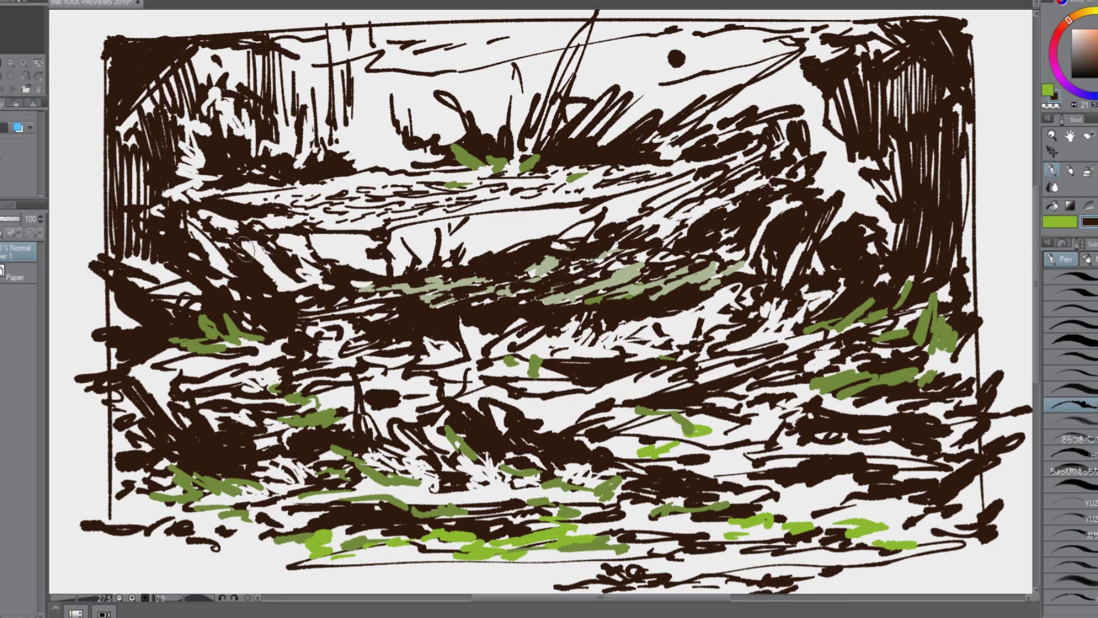
Step: Deepen the shadow beneath the hull and darken the gaps in the right-hand ground and foreground grass
{"action": "left_click_drag", "start_coordinate": [438, 336], "coordinate": [441, 344]}
{"action": "mouse_move", "coordinate": [575, 314]}
{"action": "left_mouse_down"}
{"action": "mouse_move", "coordinate": [552, 318]}
{"action": "mouse_move", "coordinate": [667, 323]}
{"action": "left_mouse_up"}
{"action": "left_click_drag", "start_coordinate": [383, 311], "coordinate": [369, 321]}
{"action": "left_click_drag", "start_coordinate": [443, 303], "coordinate": [484, 311]}
{"action": "left_click_drag", "start_coordinate": [809, 358], "coordinate": [829, 349]}
{"action": "left_click_drag", "start_coordinate": [810, 394], "coordinate": [886, 390]}
{"action": "mouse_move", "coordinate": [385, 473]}
{"action": "left_mouse_down"}
{"action": "mouse_move", "coordinate": [364, 458]}
{"action": "mouse_move", "coordinate": [607, 470]}
{"action": "left_mouse_up"}
{"action": "scroll", "coordinate": [572, 375], "scroll_direction": "down", "scroll_amount": 1}
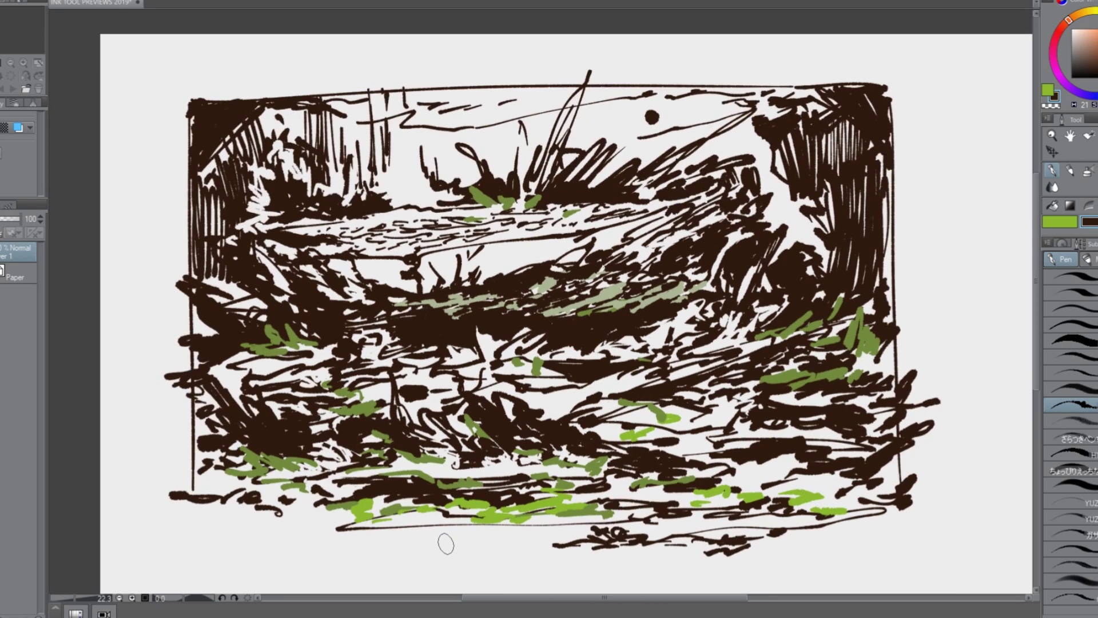
Step: Handwrite "Maybe ok" beneath the boat scene
{"action": "scroll", "coordinate": [445, 544], "scroll_direction": "up", "scroll_amount": 2}
{"action": "mouse_move", "coordinate": [273, 521]}
{"action": "left_mouse_down"}
{"action": "mouse_move", "coordinate": [329, 549]}
{"action": "mouse_move", "coordinate": [462, 532]}
{"action": "left_mouse_up"}
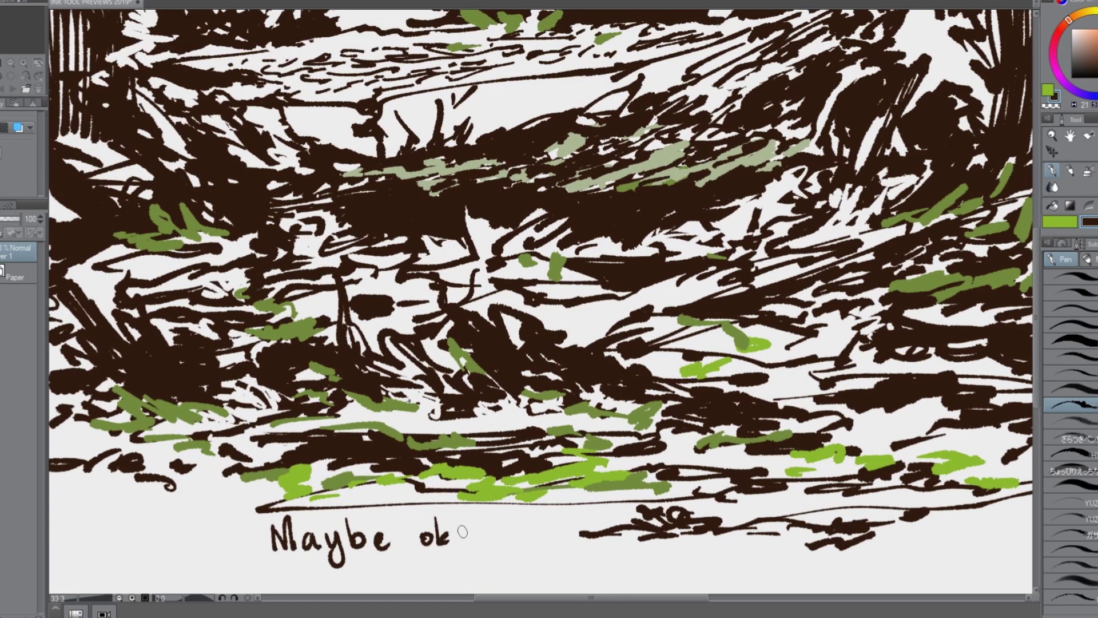
{"action": "scroll", "coordinate": [621, 361], "scroll_direction": "down", "scroll_amount": 3}
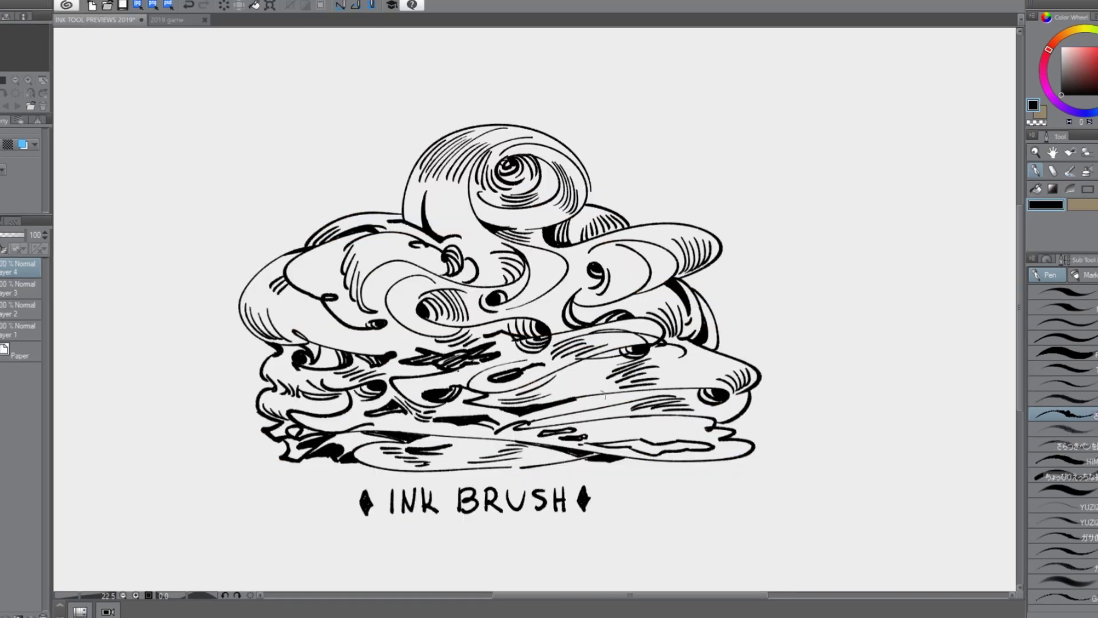
Step: Select the hand-lettered INK BRUSH caption, centre it beneath the swirling artwork, deselect it and return to the pen
{"action": "left_click_drag", "start_coordinate": [338, 457], "coordinate": [348, 481]}
{"action": "key", "text": "ctrl+d"}
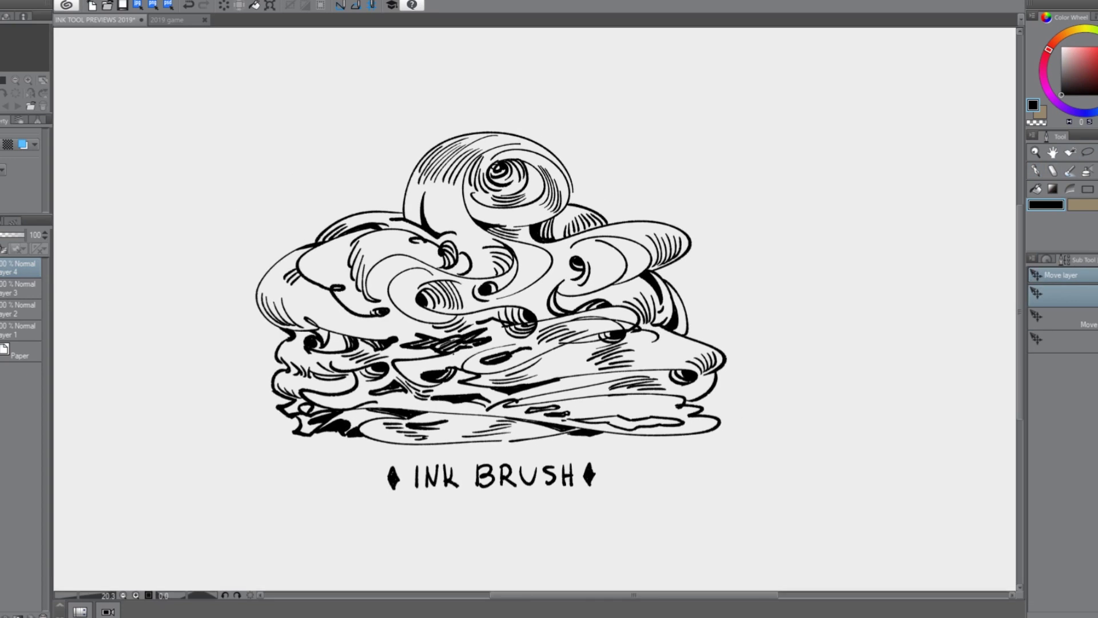
{"action": "key", "text": "p"}
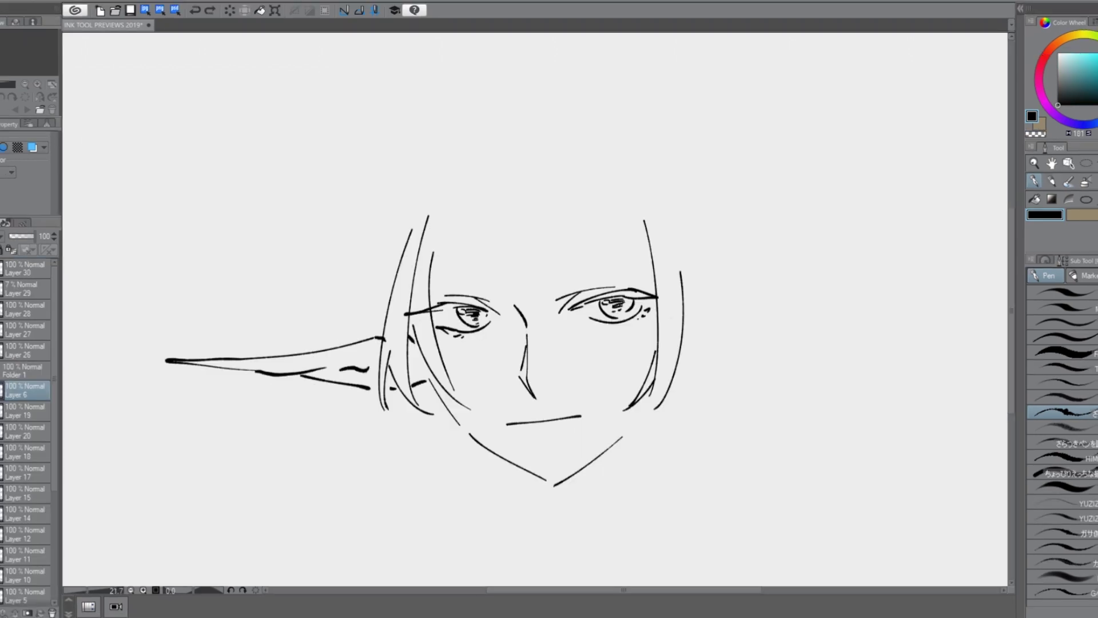
Step: Redraw the face's jawline on both sides down to the chin, undoing strokes that do not fit
{"action": "key", "text": "e"}
{"action": "key", "text": "p"}
{"action": "mouse_move", "coordinate": [467, 432]}
{"action": "left_mouse_down"}
{"action": "mouse_move", "coordinate": [564, 482]}
{"action": "mouse_move", "coordinate": [556, 468]}
{"action": "left_mouse_up"}
{"action": "key", "text": "ctrl+z"}
{"action": "key", "text": "ctrl+z"}
{"action": "left_click_drag", "start_coordinate": [561, 469], "coordinate": [628, 409]}
{"action": "key", "text": "ctrl+z"}
{"action": "key", "text": "ctrl+z"}
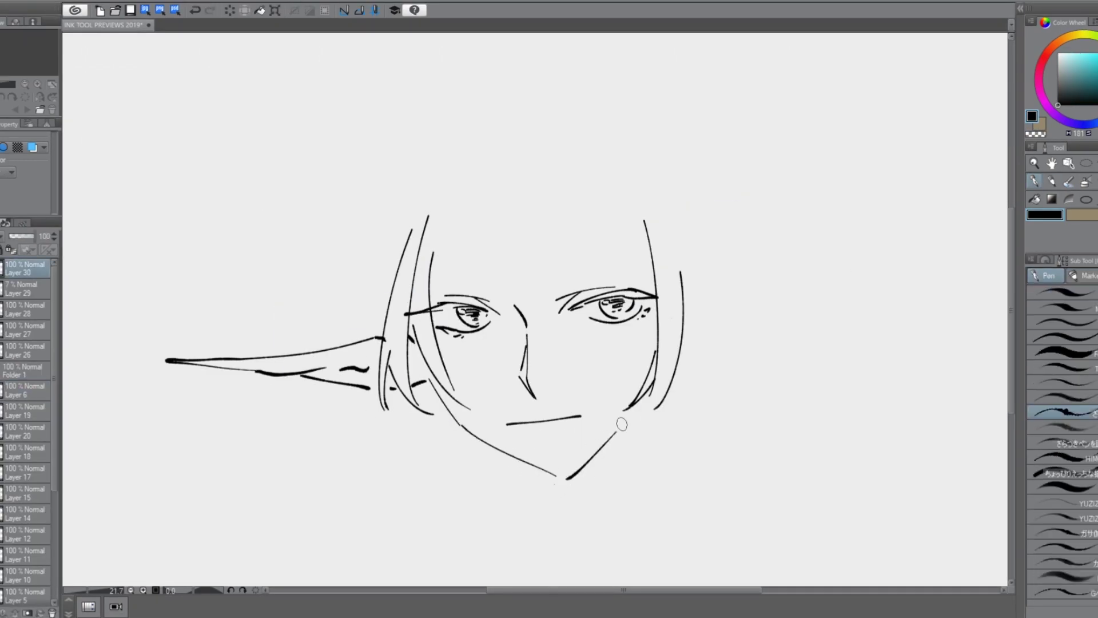
{"action": "key", "text": "ctrl+z"}
{"action": "left_click_drag", "start_coordinate": [632, 407], "coordinate": [561, 473]}
Step: Create a new layer and draw hair strands falling across the forehead between the eyes, undoing unsuitable strokes
{"action": "left_click_drag", "start_coordinate": [516, 235], "coordinate": [576, 372]}
{"action": "key", "text": "ctrl+z"}
{"action": "key", "text": "ctrl+shift+n"}
{"action": "left_click_drag", "start_coordinate": [496, 213], "coordinate": [571, 358]}
{"action": "key", "text": "ctrl+z"}
{"action": "key", "text": "ctrl+z"}
{"action": "left_click_drag", "start_coordinate": [541, 230], "coordinate": [584, 364]}
{"action": "left_click_drag", "start_coordinate": [556, 320], "coordinate": [592, 347]}
{"action": "left_click_drag", "start_coordinate": [549, 291], "coordinate": [591, 345]}
{"action": "left_click_drag", "start_coordinate": [537, 224], "coordinate": [612, 286]}
{"action": "left_click_drag", "start_coordinate": [607, 223], "coordinate": [636, 289]}
{"action": "key", "text": "ctrl+z"}
{"action": "key", "text": "ctrl+z"}
Step: Try long outer hair strands beside the right side of the face and undo them
{"action": "left_click_drag", "start_coordinate": [658, 215], "coordinate": [703, 385]}
{"action": "left_click_drag", "start_coordinate": [686, 251], "coordinate": [720, 396]}
{"action": "key", "text": "ctrl+z"}
{"action": "left_click_drag", "start_coordinate": [673, 243], "coordinate": [732, 396]}
{"action": "key", "text": "ctrl+z"}
{"action": "key", "text": "ctrl+z"}
{"action": "key", "text": "ctrl+z"}
{"action": "key", "text": "ctrl+z"}
{"action": "key", "text": "ctrl+z"}
{"action": "key", "text": "ctrl+z"}
{"action": "key", "text": "ctrl+z"}
Step: Outline the top of the head with two curves and add a strand at the parting, discarding a trial stroke beside the face
{"action": "left_click_drag", "start_coordinate": [436, 244], "coordinate": [477, 202]}
{"action": "left_click_drag", "start_coordinate": [555, 188], "coordinate": [642, 227]}
{"action": "left_click_drag", "start_coordinate": [542, 179], "coordinate": [537, 272]}
{"action": "key", "text": "ctrl+z"}
{"action": "left_click_drag", "start_coordinate": [695, 326], "coordinate": [841, 338]}
{"action": "key", "text": "ctrl+z"}
Step: Erase the long pointed ear on the left side of the face on Layer 30
{"action": "left_click", "coordinate": [25, 289]}
{"action": "left_click_drag", "start_coordinate": [171, 361], "coordinate": [355, 367]}
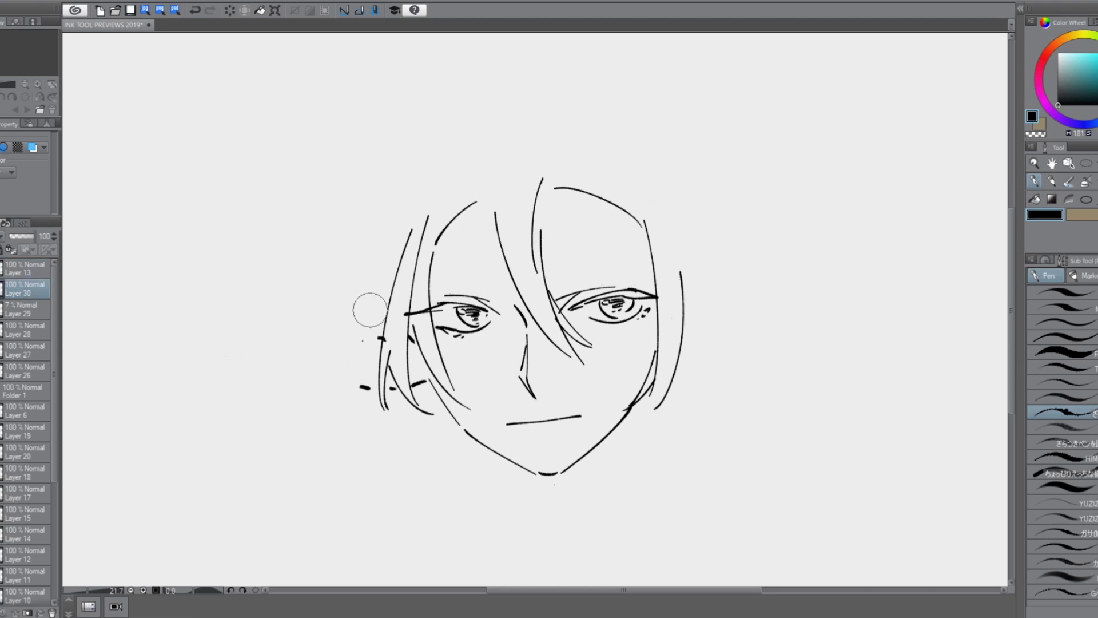
{"action": "left_click_drag", "start_coordinate": [370, 309], "coordinate": [359, 386]}
Step: Try new outline strokes for the pointed ear on the left side of the face and undo them
{"action": "left_click_drag", "start_coordinate": [392, 316], "coordinate": [214, 353]}
{"action": "left_click_drag", "start_coordinate": [257, 373], "coordinate": [358, 391]}
{"action": "left_click_drag", "start_coordinate": [294, 368], "coordinate": [405, 337]}
{"action": "key", "text": "ctrl+z"}
{"action": "key", "text": "ctrl+z"}
{"action": "key", "text": "ctrl+z"}
{"action": "key", "text": "ctrl+z"}
{"action": "key", "text": "ctrl+z"}
{"action": "key", "text": "ctrl+z"}
{"action": "key", "text": "ctrl+z"}
{"action": "mouse_move", "coordinate": [389, 296]}
{"action": "left_mouse_down"}
{"action": "mouse_move", "coordinate": [408, 411]}
{"action": "mouse_move", "coordinate": [421, 395]}
{"action": "left_mouse_up"}
{"action": "key", "text": "ctrl+z"}
Step: Rework the linework around the hair strands beside the left cheek, where the ear meets the face
{"action": "left_click_drag", "start_coordinate": [383, 339], "coordinate": [400, 391]}
{"action": "left_click_drag", "start_coordinate": [413, 330], "coordinate": [419, 405]}
{"action": "left_click_drag", "start_coordinate": [388, 310], "coordinate": [385, 409]}
{"action": "left_click_drag", "start_coordinate": [413, 325], "coordinate": [470, 409]}
{"action": "left_click_drag", "start_coordinate": [389, 365], "coordinate": [433, 414]}
{"action": "left_click_drag", "start_coordinate": [390, 350], "coordinate": [387, 409]}
Step: Draw a shorter pointed ear on the left side of the face, with upper and lower edges and small inner marks
{"action": "mouse_move", "coordinate": [363, 341]}
{"action": "left_mouse_down"}
{"action": "mouse_move", "coordinate": [386, 339]}
{"action": "mouse_move", "coordinate": [225, 375]}
{"action": "left_mouse_up"}
{"action": "left_click_drag", "start_coordinate": [259, 372], "coordinate": [369, 388]}
{"action": "left_click_drag", "start_coordinate": [380, 346], "coordinate": [305, 362]}
{"action": "left_click_drag", "start_coordinate": [369, 357], "coordinate": [388, 362]}
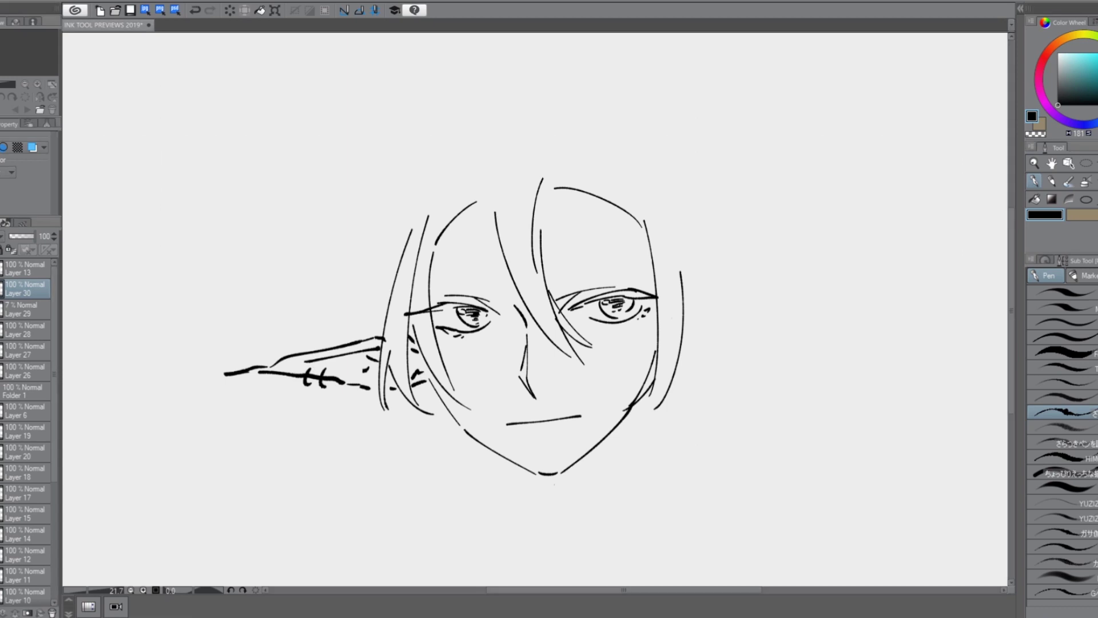
Step: Undo the last four strokes on the left ear and restore them
{"action": "key", "text": "ctrl+z"}
{"action": "key", "text": "ctrl+z"}
{"action": "key", "text": "ctrl+z"}
{"action": "key", "text": "ctrl+z"}
{"action": "key", "text": "ctrl+y"}
{"action": "key", "text": "ctrl+y"}
{"action": "key", "text": "ctrl+y"}
{"action": "key", "text": "ctrl+y"}
Step: Add two curved hair strands from the top of the head down to the bridge of the nose, undoing trial strokes
{"action": "left_click_drag", "start_coordinate": [487, 180], "coordinate": [521, 329]}
{"action": "key", "text": "ctrl+z"}
{"action": "left_click_drag", "start_coordinate": [493, 240], "coordinate": [523, 325]}
{"action": "key", "text": "ctrl+z"}
Step: Outline a matching pointed ear on the right side of the face, undoing edge strokes that do not fit
{"action": "left_click_drag", "start_coordinate": [687, 303], "coordinate": [862, 334]}
{"action": "key", "text": "ctrl+z"}
{"action": "mouse_move", "coordinate": [691, 330]}
{"action": "left_mouse_down"}
{"action": "mouse_move", "coordinate": [907, 358]}
{"action": "mouse_move", "coordinate": [789, 372]}
{"action": "mouse_move", "coordinate": [807, 364]}
{"action": "left_mouse_up"}
{"action": "key", "text": "ctrl+z"}
{"action": "key", "text": "ctrl+z"}
{"action": "key", "text": "ctrl+z"}
{"action": "left_click_drag", "start_coordinate": [685, 391], "coordinate": [817, 361]}
{"action": "key", "text": "ctrl+z"}
Step: Draw the inner fold and small notch marks inside the right ear, discarding an unsuitable stroke
{"action": "left_click_drag", "start_coordinate": [695, 345], "coordinate": [765, 350]}
{"action": "left_click_drag", "start_coordinate": [765, 356], "coordinate": [758, 360]}
{"action": "left_click_drag", "start_coordinate": [753, 364], "coordinate": [752, 380]}
{"action": "left_click_drag", "start_coordinate": [740, 369], "coordinate": [742, 384]}
{"action": "key", "text": "ctrl+z"}
{"action": "left_click_drag", "start_coordinate": [673, 382], "coordinate": [682, 388]}
Step: Select the right ear's linework, adjust its position beside the hair, clear the selection and return to the Pen tool
{"action": "key", "text": "m"}
{"action": "mouse_move", "coordinate": [662, 316]}
{"action": "left_mouse_down"}
{"action": "mouse_move", "coordinate": [790, 296]}
{"action": "mouse_move", "coordinate": [665, 322]}
{"action": "left_mouse_up"}
{"action": "left_click_drag", "start_coordinate": [766, 366], "coordinate": [775, 365], "text": "ctrl"}
{"action": "key", "text": "ctrl+z"}
{"action": "key", "text": "ctrl+z"}
{"action": "left_click_drag", "start_coordinate": [675, 380], "coordinate": [675, 392]}
{"action": "left_click_drag", "start_coordinate": [772, 366], "coordinate": [774, 355], "text": "ctrl"}
{"action": "key", "text": "ctrl+d"}
{"action": "key", "text": "p"}
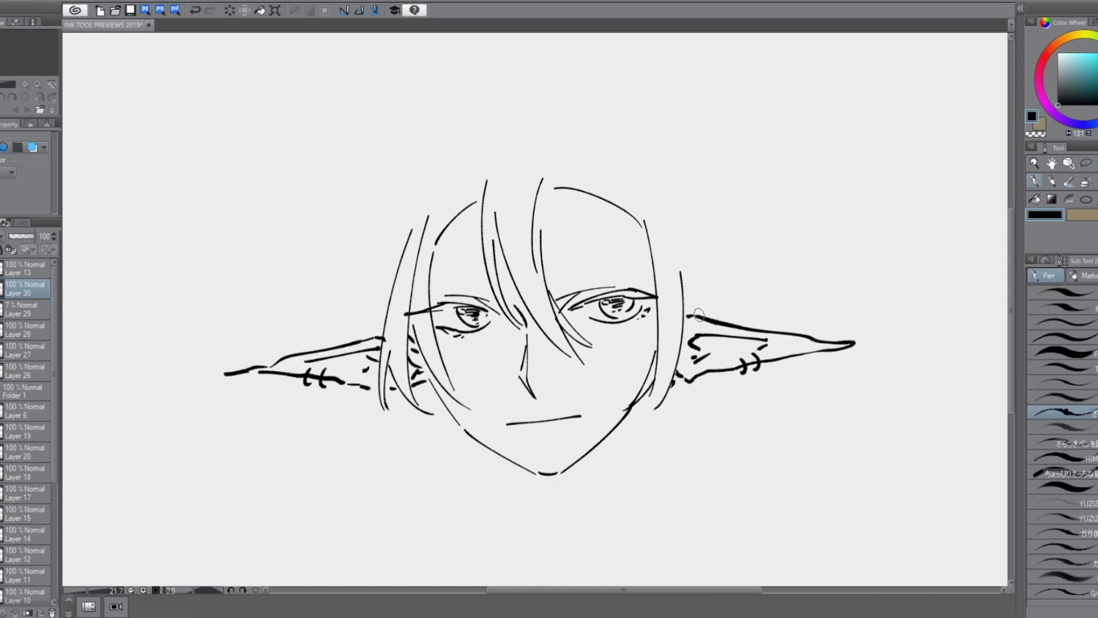
Step: Try an outer hair outline arching over the head and down both sides, undoing the trial strokes
{"action": "left_click", "coordinate": [26, 268]}
{"action": "left_click_drag", "start_coordinate": [434, 159], "coordinate": [338, 333]}
{"action": "key", "text": "ctrl+z"}
{"action": "left_click_drag", "start_coordinate": [392, 230], "coordinate": [721, 246]}
{"action": "mouse_move", "coordinate": [537, 154]}
{"action": "left_mouse_down"}
{"action": "mouse_move", "coordinate": [380, 268]}
{"action": "mouse_move", "coordinate": [696, 267]}
{"action": "left_mouse_up"}
{"action": "left_click_drag", "start_coordinate": [526, 96], "coordinate": [368, 258]}
{"action": "left_click_drag", "start_coordinate": [558, 115], "coordinate": [703, 308]}
{"action": "left_click_drag", "start_coordinate": [369, 248], "coordinate": [364, 333]}
{"action": "key", "text": "ctrl+z"}
{"action": "key", "text": "ctrl+z"}
{"action": "key", "text": "ctrl+z"}
{"action": "key", "text": "ctrl+z"}
{"action": "key", "text": "ctrl+z"}
{"action": "key", "text": "ctrl+z"}
Step: Try a wider hair silhouette sweeping from the crown out toward both ears, undoing all of its strokes
{"action": "left_click_drag", "start_coordinate": [480, 142], "coordinate": [416, 185]}
{"action": "left_click_drag", "start_coordinate": [417, 186], "coordinate": [279, 325]}
{"action": "left_click_drag", "start_coordinate": [280, 329], "coordinate": [317, 318]}
{"action": "key", "text": "ctrl+z"}
{"action": "key", "text": "ctrl+z"}
{"action": "left_click_drag", "start_coordinate": [417, 189], "coordinate": [184, 340]}
{"action": "left_click_drag", "start_coordinate": [612, 129], "coordinate": [756, 257]}
{"action": "key", "text": "ctrl+z"}
{"action": "key", "text": "ctrl+z"}
{"action": "key", "text": "ctrl+z"}
{"action": "key", "text": "ctrl+z"}
{"action": "key", "text": "ctrl+z"}
{"action": "key", "text": "ctrl+z"}
{"action": "key", "text": "ctrl+z"}
{"action": "key", "text": "ctrl+z"}
Step: Draw the outer hair strands down both sides of the head and the curved lock on the forehead, discarding unsuitable strokes
{"action": "left_click_drag", "start_coordinate": [425, 176], "coordinate": [353, 338]}
{"action": "left_click_drag", "start_coordinate": [375, 269], "coordinate": [375, 368]}
{"action": "left_click_drag", "start_coordinate": [381, 321], "coordinate": [377, 359]}
{"action": "left_click_drag", "start_coordinate": [666, 178], "coordinate": [721, 329]}
{"action": "key", "text": "ctrl+z"}
{"action": "left_click_drag", "start_coordinate": [553, 199], "coordinate": [590, 298]}
{"action": "left_click_drag", "start_coordinate": [538, 248], "coordinate": [609, 299]}
{"action": "mouse_move", "coordinate": [556, 208]}
{"action": "left_mouse_down"}
{"action": "mouse_move", "coordinate": [587, 202]}
{"action": "mouse_move", "coordinate": [608, 305]}
{"action": "left_mouse_up"}
{"action": "key", "text": "ctrl+z"}
{"action": "key", "text": "ctrl+z"}
{"action": "left_click_drag", "start_coordinate": [613, 200], "coordinate": [642, 250]}
Step: Close the hair outline with two arcs over the crown and add a short mark at the parting, undoing misfit strokes
{"action": "left_click_drag", "start_coordinate": [448, 212], "coordinate": [431, 276]}
{"action": "key", "text": "ctrl+z"}
{"action": "left_click_drag", "start_coordinate": [426, 174], "coordinate": [580, 136]}
{"action": "key", "text": "ctrl+z"}
{"action": "left_click_drag", "start_coordinate": [434, 170], "coordinate": [534, 125]}
{"action": "mouse_move", "coordinate": [542, 125]}
{"action": "left_mouse_down"}
{"action": "mouse_move", "coordinate": [664, 176]}
{"action": "mouse_move", "coordinate": [661, 184]}
{"action": "mouse_move", "coordinate": [662, 170]}
{"action": "left_mouse_up"}
{"action": "key", "text": "ctrl+z"}
{"action": "key", "text": "ctrl+z"}
{"action": "left_click_drag", "start_coordinate": [533, 158], "coordinate": [544, 148]}
Step: Create a new layer above the 7% opacity Layer 29 and draw the flared shape below the left ear
{"action": "left_click", "coordinate": [23, 309]}
{"action": "key", "text": "ctrl+shift+n"}
{"action": "left_click_drag", "start_coordinate": [410, 421], "coordinate": [400, 558]}
{"action": "key", "text": "ctrl+z"}
{"action": "mouse_move", "coordinate": [411, 419]}
{"action": "left_mouse_down"}
{"action": "mouse_move", "coordinate": [316, 567]}
{"action": "mouse_move", "coordinate": [460, 564]}
{"action": "left_mouse_up"}
Step: Try outlines for a matching flared shape below the right ear, undoing both sets of strokes
{"action": "left_click_drag", "start_coordinate": [692, 411], "coordinate": [766, 530]}
{"action": "scroll", "coordinate": [735, 481], "scroll_direction": "down", "scroll_amount": 1}
{"action": "left_click_drag", "start_coordinate": [630, 401], "coordinate": [603, 355]}
{"action": "left_click_drag", "start_coordinate": [583, 375], "coordinate": [544, 465]}
{"action": "key", "text": "ctrl+z"}
{"action": "key", "text": "ctrl+z"}
{"action": "key", "text": "ctrl+z"}
{"action": "left_click_drag", "start_coordinate": [641, 341], "coordinate": [722, 449]}
{"action": "key", "text": "ctrl+z"}
{"action": "mouse_move", "coordinate": [642, 341]}
{"action": "left_mouse_down"}
{"action": "mouse_move", "coordinate": [650, 375]}
{"action": "mouse_move", "coordinate": [730, 468]}
{"action": "left_mouse_up"}
{"action": "left_click_drag", "start_coordinate": [585, 375], "coordinate": [556, 456]}
{"action": "key", "text": "ctrl+z"}
{"action": "key", "text": "ctrl+z"}
{"action": "key", "text": "ctrl+z"}
{"action": "key", "text": "ctrl+z"}
{"action": "key", "text": "ctrl+z"}
{"action": "key", "text": "ctrl+z"}
Step: Draw the right flared shape's outer edge, inner edge, centre fold and uneven hem
{"action": "left_click_drag", "start_coordinate": [631, 337], "coordinate": [693, 472]}
{"action": "left_click_drag", "start_coordinate": [579, 376], "coordinate": [536, 457]}
{"action": "left_click_drag", "start_coordinate": [524, 466], "coordinate": [584, 454]}
{"action": "left_click_drag", "start_coordinate": [602, 391], "coordinate": [602, 448]}
{"action": "left_click_drag", "start_coordinate": [603, 390], "coordinate": [611, 461]}
{"action": "left_click_drag", "start_coordinate": [612, 461], "coordinate": [680, 461]}
{"action": "left_click_drag", "start_coordinate": [680, 461], "coordinate": [667, 414]}
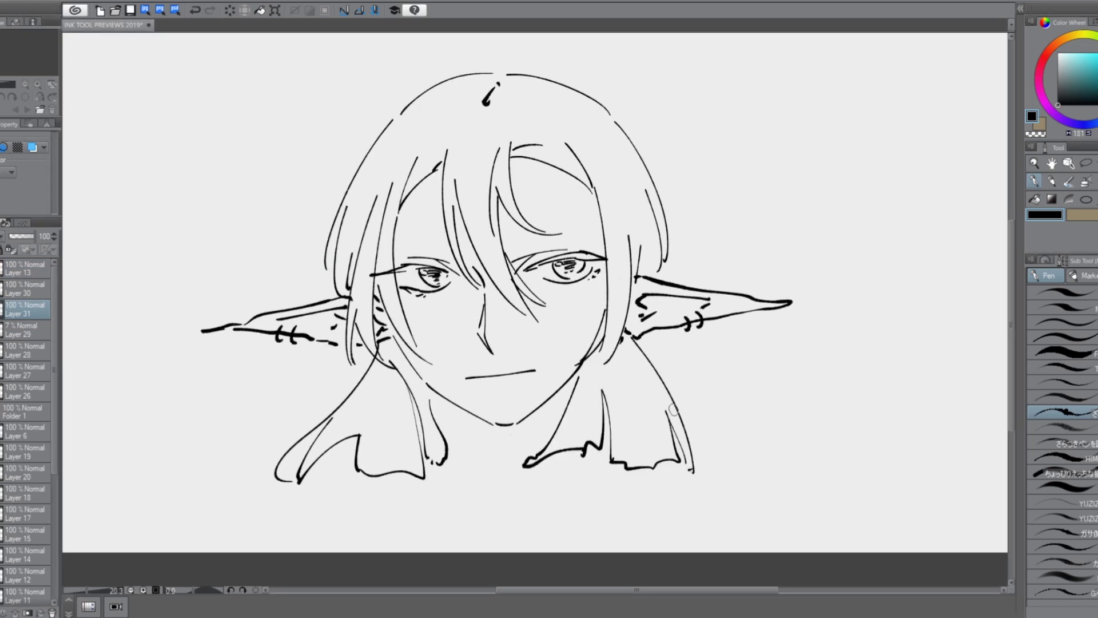
Step: Undo the right flared shape's inner edge and hem, and redraw them with a narrow fold and broken hem marks
{"action": "left_click_drag", "start_coordinate": [580, 379], "coordinate": [515, 438]}
{"action": "left_click_drag", "start_coordinate": [410, 378], "coordinate": [458, 433]}
{"action": "key", "text": "ctrl+z"}
{"action": "key", "text": "ctrl+z"}
{"action": "key", "text": "ctrl+z"}
{"action": "key", "text": "ctrl+z"}
{"action": "key", "text": "ctrl+z"}
{"action": "key", "text": "ctrl+z"}
{"action": "key", "text": "ctrl+z"}
{"action": "left_click_drag", "start_coordinate": [588, 373], "coordinate": [540, 467]}
{"action": "left_click_drag", "start_coordinate": [545, 465], "coordinate": [596, 467]}
{"action": "left_click_drag", "start_coordinate": [622, 416], "coordinate": [613, 465]}
Step: Add a thin strand extending outward below each ear, redrawing the right strand's lower line
{"action": "left_click_drag", "start_coordinate": [371, 364], "coordinate": [250, 416]}
{"action": "mouse_move", "coordinate": [659, 370]}
{"action": "left_mouse_down"}
{"action": "mouse_move", "coordinate": [793, 433]}
{"action": "mouse_move", "coordinate": [760, 441]}
{"action": "left_mouse_up"}
{"action": "key", "text": "ctrl+z"}
{"action": "key", "text": "ctrl+z"}
{"action": "left_click_drag", "start_coordinate": [687, 391], "coordinate": [746, 426]}
Step: Create a new layer at the top of the stack, choose red and try small marks at the left earlobe
{"action": "left_click", "coordinate": [25, 269]}
{"action": "key", "text": "ctrl+shift+n"}
{"action": "left_click", "coordinate": [1046, 53]}
{"action": "left_click", "coordinate": [1091, 62]}
{"action": "left_click_drag", "start_coordinate": [378, 350], "coordinate": [382, 349]}
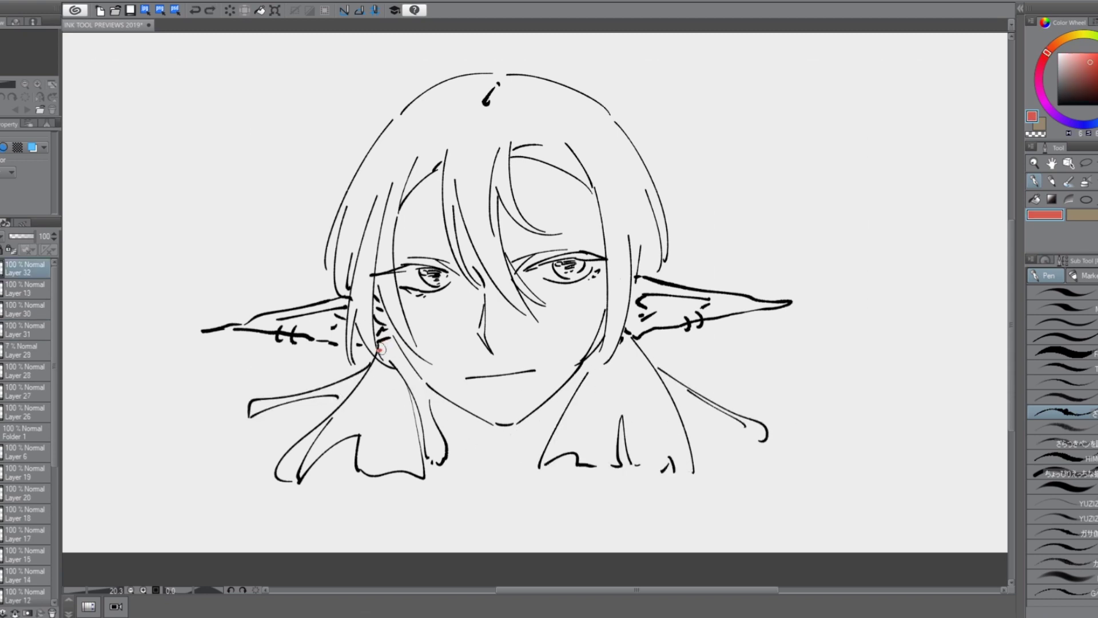
{"action": "key", "text": "ctrl+z"}
{"action": "key", "text": "ctrl+z"}
{"action": "key", "text": "ctrl+z"}
Step: Draw two red earring cords with small ring tips hanging below each ear, and hatch both eyes in red
{"action": "left_click_drag", "start_coordinate": [392, 344], "coordinate": [396, 491]}
{"action": "left_click_drag", "start_coordinate": [627, 342], "coordinate": [657, 492]}
{"action": "key", "text": "ctrl+z"}
{"action": "left_click_drag", "start_coordinate": [652, 489], "coordinate": [653, 490]}
{"action": "left_click_drag", "start_coordinate": [391, 346], "coordinate": [368, 502]}
{"action": "left_click_drag", "start_coordinate": [628, 343], "coordinate": [678, 514]}
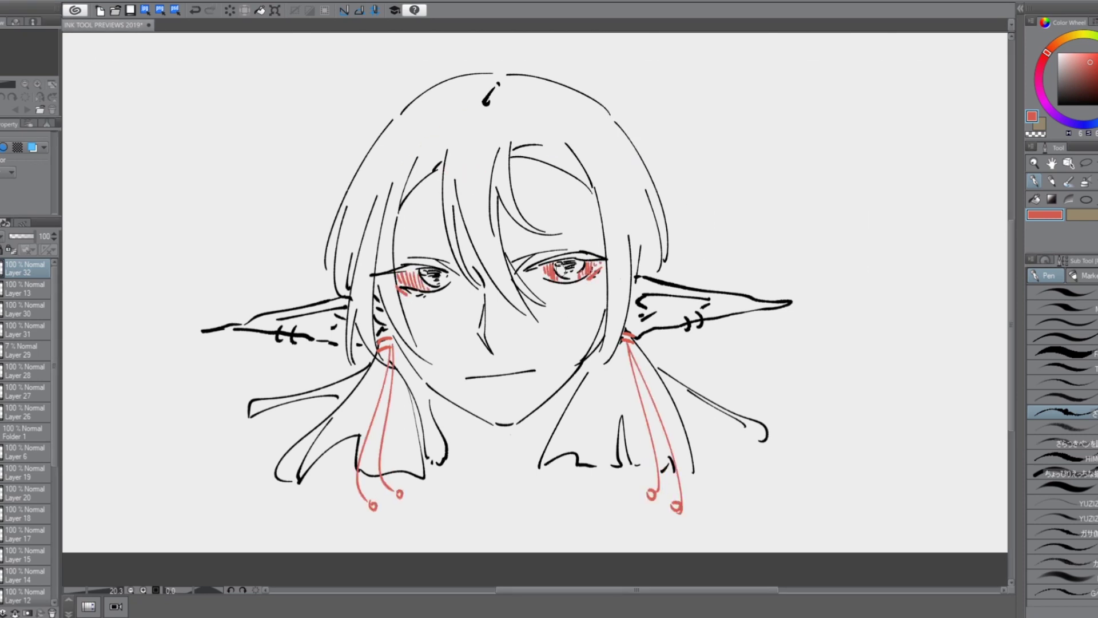
Step: Switch to a muted purple and draw accents beside the inner eye corners and a thin eyebrow above each eye
{"action": "left_click", "coordinate": [1064, 120]}
{"action": "left_click_drag", "start_coordinate": [451, 286], "coordinate": [458, 282]}
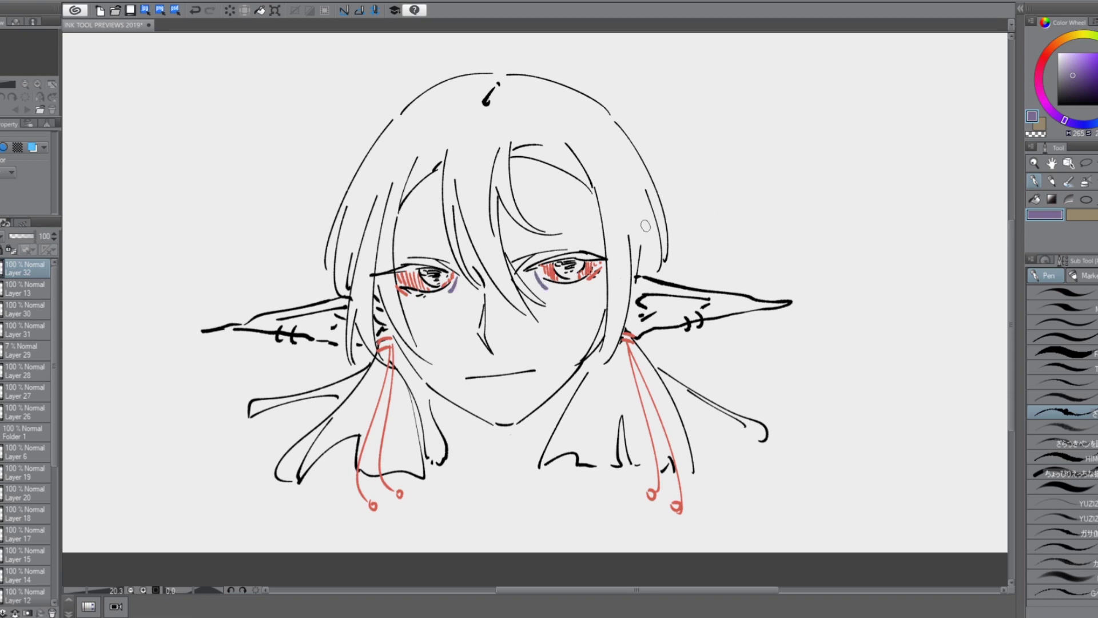
{"action": "left_click_drag", "start_coordinate": [390, 247], "coordinate": [442, 246]}
{"action": "left_click_drag", "start_coordinate": [520, 246], "coordinate": [601, 229]}
{"action": "key", "text": "ctrl+z"}
{"action": "key", "text": "ctrl+z"}
{"action": "mouse_move", "coordinate": [383, 247]}
{"action": "left_mouse_down"}
{"action": "mouse_move", "coordinate": [457, 253]}
{"action": "mouse_move", "coordinate": [600, 231]}
{"action": "left_mouse_up"}
Step: Add a small purple dot inside each pointed ear, undoing trial marks
{"action": "mouse_move", "coordinate": [266, 332]}
{"action": "left_mouse_down"}
{"action": "mouse_move", "coordinate": [338, 340]}
{"action": "mouse_move", "coordinate": [261, 324]}
{"action": "left_mouse_up"}
{"action": "key", "text": "ctrl+z"}
{"action": "key", "text": "ctrl+z"}
{"action": "key", "text": "ctrl+z"}
{"action": "key", "text": "ctrl+z"}
{"action": "scroll", "coordinate": [309, 363], "scroll_direction": "down", "scroll_amount": 2}
{"action": "scroll", "coordinate": [309, 364], "scroll_direction": "up", "scroll_amount": 1}
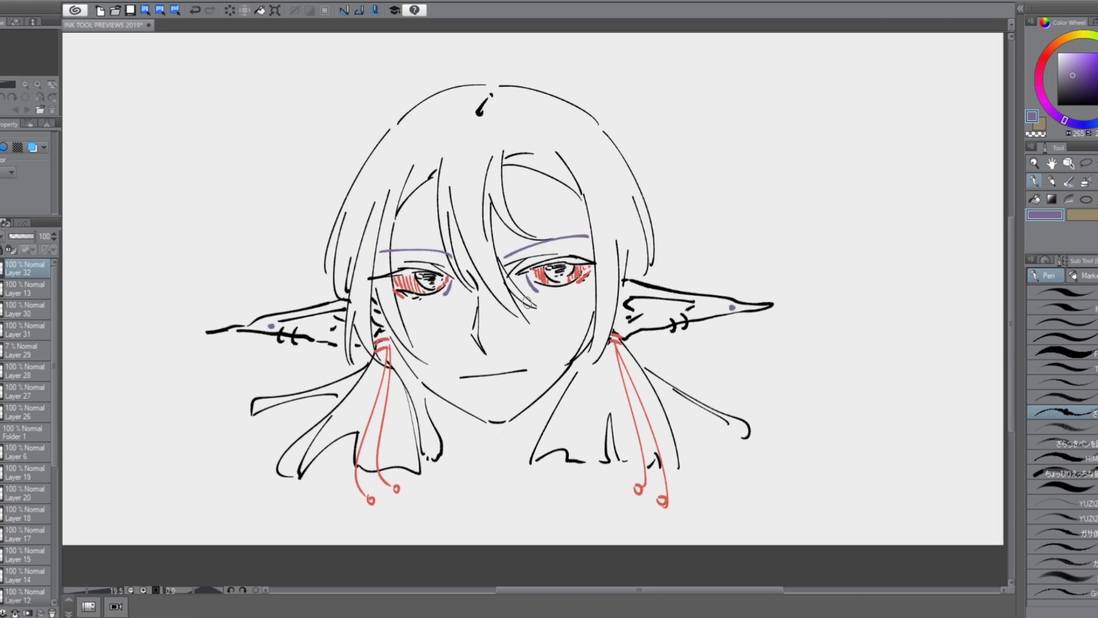
Step: Create a new layer, place it directly below Layer 31 and set the drawing colour to black
{"action": "left_click", "coordinate": [26, 329]}
{"action": "key", "text": "ctrl+shift+n"}
{"action": "left_click_drag", "start_coordinate": [25, 330], "coordinate": [26, 358]}
{"action": "left_click", "coordinate": [1058, 105]}
Step: Draw the sides of the neck, V-shaped collarbones and short shoulder lines beneath the face, undoing the first neck strokes
{"action": "left_click_drag", "start_coordinate": [447, 402], "coordinate": [464, 478]}
{"action": "left_click_drag", "start_coordinate": [565, 376], "coordinate": [556, 406]}
{"action": "key", "text": "ctrl+z"}
{"action": "key", "text": "ctrl+z"}
{"action": "mouse_move", "coordinate": [438, 393]}
{"action": "left_mouse_down"}
{"action": "mouse_move", "coordinate": [461, 468]}
{"action": "mouse_move", "coordinate": [518, 518]}
{"action": "left_mouse_up"}
{"action": "left_click_drag", "start_coordinate": [526, 517], "coordinate": [598, 477]}
{"action": "left_click_drag", "start_coordinate": [428, 475], "coordinate": [458, 446]}
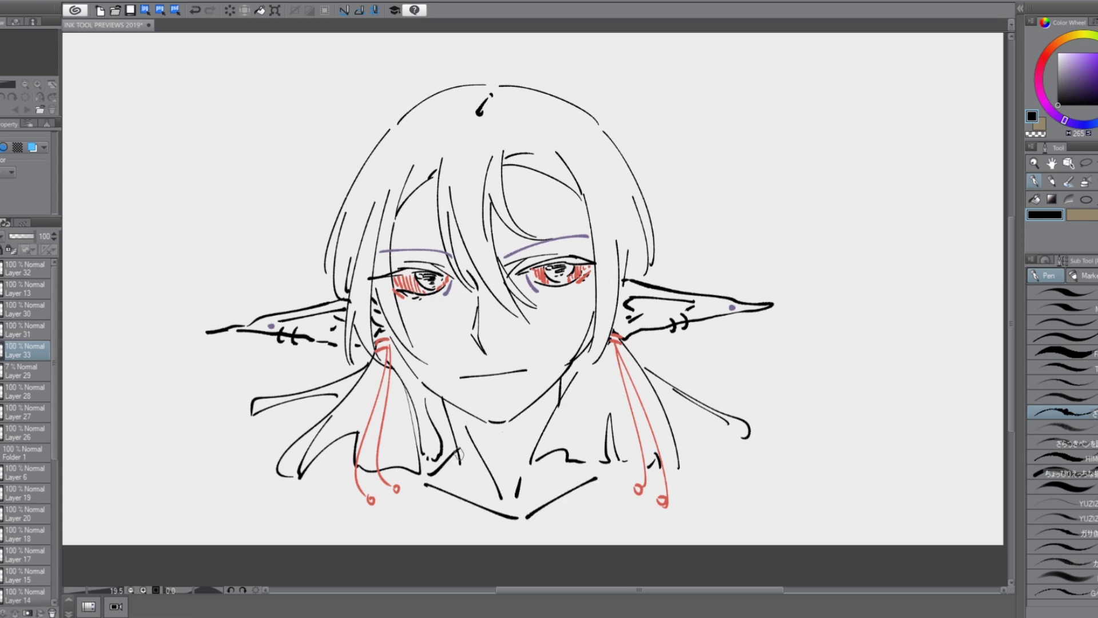
{"action": "left_click_drag", "start_coordinate": [589, 464], "coordinate": [599, 470]}
Step: Draw a vertical line with short crossbars on the throat and diagonal hatch marks below the collarbones
{"action": "mouse_move", "coordinate": [495, 446]}
{"action": "left_mouse_down"}
{"action": "mouse_move", "coordinate": [521, 425]}
{"action": "mouse_move", "coordinate": [510, 426]}
{"action": "left_mouse_up"}
{"action": "key", "text": "ctrl+z"}
{"action": "key", "text": "ctrl+z"}
{"action": "left_click_drag", "start_coordinate": [493, 438], "coordinate": [508, 438]}
{"action": "left_click_drag", "start_coordinate": [495, 447], "coordinate": [507, 449]}
{"action": "left_click_drag", "start_coordinate": [499, 456], "coordinate": [509, 456]}
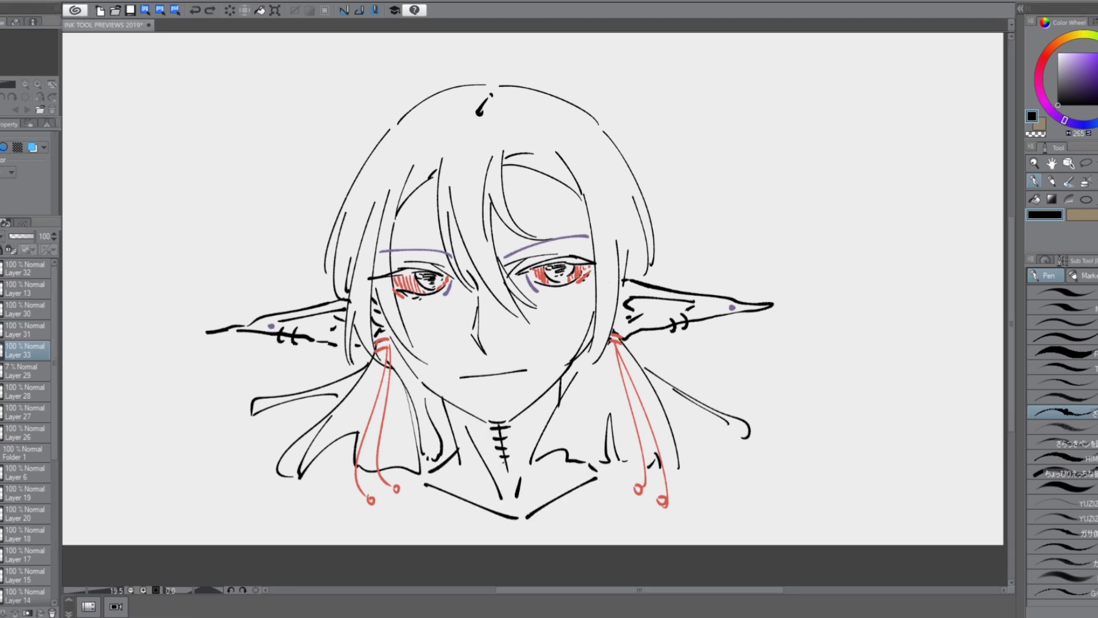
{"action": "left_click_drag", "start_coordinate": [432, 492], "coordinate": [472, 532]}
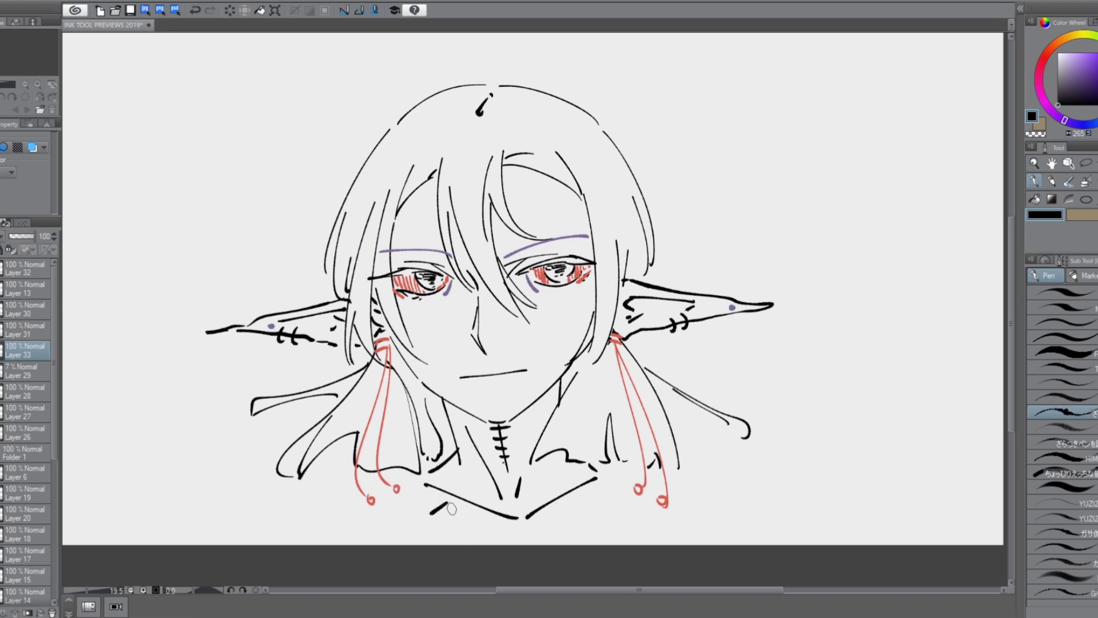
Step: Select layers 32, 13, 30, 31 and 33 together and move the portrait upward on the canvas
{"action": "left_click", "coordinate": [26, 268]}
{"action": "left_click", "coordinate": [26, 289], "text": "ctrl"}
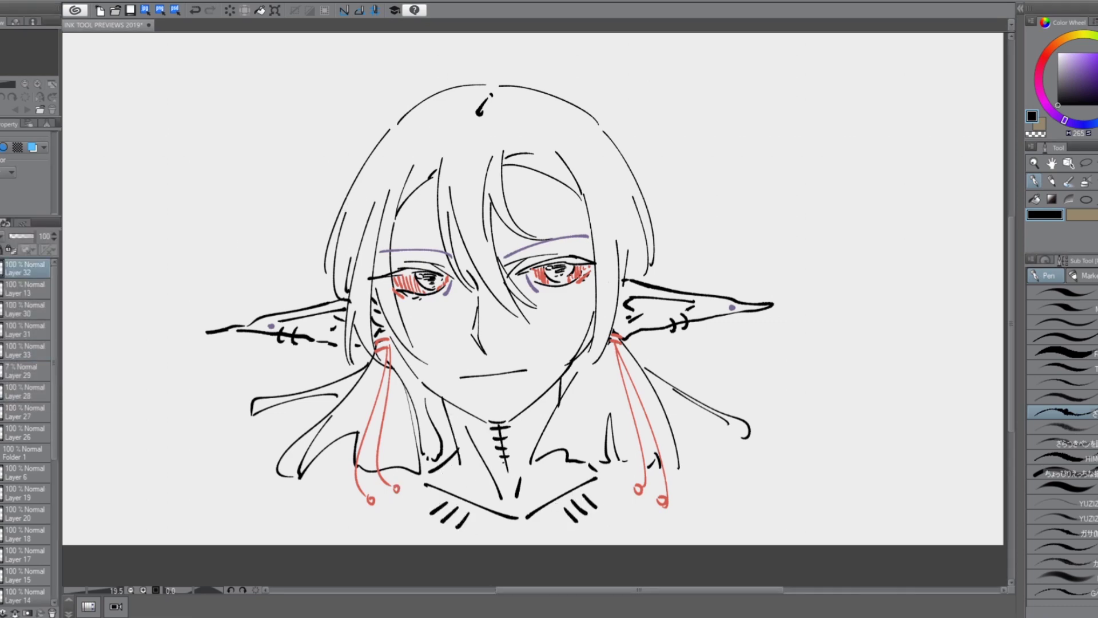
{"action": "left_click", "coordinate": [25, 310], "text": "ctrl"}
{"action": "left_click", "coordinate": [26, 330], "text": "ctrl"}
{"action": "left_click", "coordinate": [26, 351], "text": "ctrl"}
{"action": "scroll", "coordinate": [638, 327], "scroll_direction": "down", "scroll_amount": 2}
{"action": "key", "text": "k"}
{"action": "left_click_drag", "start_coordinate": [549, 321], "coordinate": [546, 270]}
{"action": "scroll", "coordinate": [551, 201], "scroll_direction": "up", "scroll_amount": 2}
{"action": "key", "text": "p"}
Step: Rework the upper hair outline on Layer 13, undoing the unwanted strokes
{"action": "left_click_drag", "start_coordinate": [506, 302], "coordinate": [551, 362]}
{"action": "left_click", "coordinate": [26, 289]}
{"action": "scroll", "coordinate": [535, 310], "scroll_direction": "up", "scroll_amount": 1}
{"action": "left_click_drag", "start_coordinate": [385, 159], "coordinate": [595, 184]}
{"action": "left_click_drag", "start_coordinate": [467, 145], "coordinate": [351, 188]}
{"action": "key", "text": "ctrl+z"}
{"action": "left_click_drag", "start_coordinate": [464, 151], "coordinate": [591, 189]}
{"action": "key", "text": "ctrl+z"}
{"action": "scroll", "coordinate": [549, 174], "scroll_direction": "down", "scroll_amount": 1}
{"action": "mouse_move", "coordinate": [467, 146]}
{"action": "left_mouse_down"}
{"action": "mouse_move", "coordinate": [596, 193]}
{"action": "mouse_move", "coordinate": [570, 193]}
{"action": "left_mouse_up"}
{"action": "key", "text": "ctrl+z"}
Step: Erase the crossed line on the throat and the old chin line on Layer 30
{"action": "left_click_drag", "start_coordinate": [475, 468], "coordinate": [482, 514]}
{"action": "left_click", "coordinate": [26, 351]}
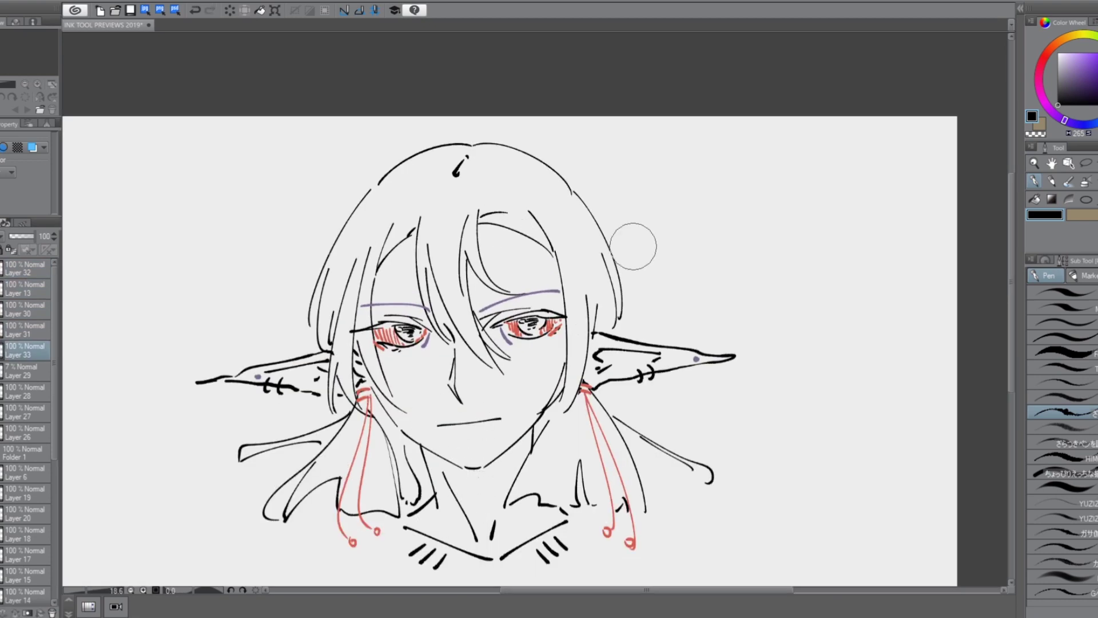
{"action": "left_click", "coordinate": [26, 310]}
{"action": "left_click_drag", "start_coordinate": [414, 435], "coordinate": [527, 423]}
{"action": "scroll", "coordinate": [560, 394], "scroll_direction": "up", "scroll_amount": 2}
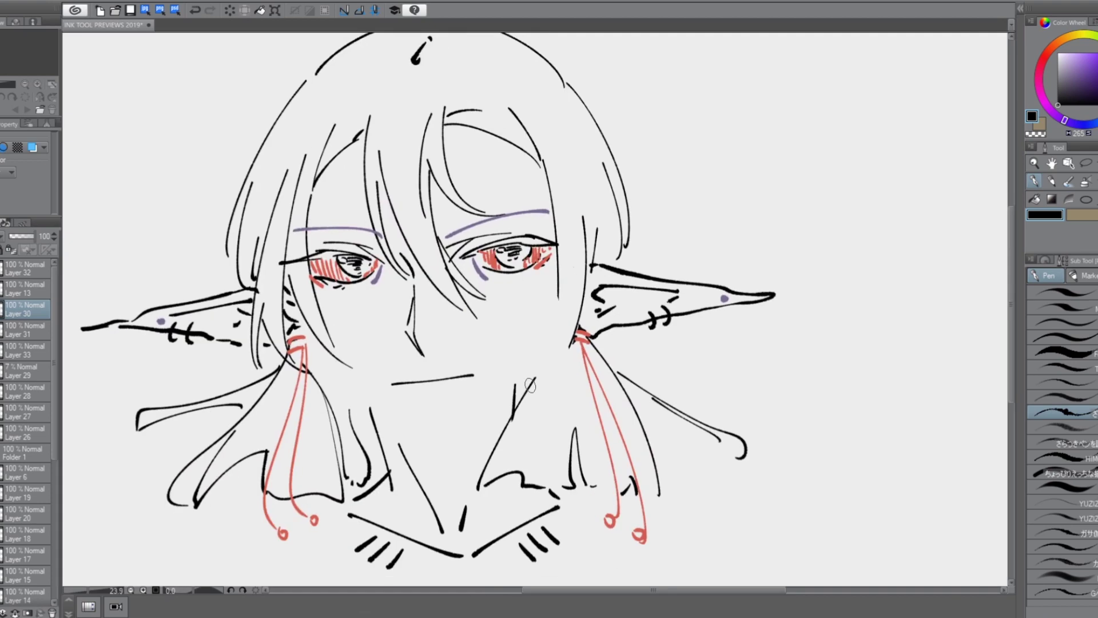
Step: Try redrawing both sides of the jawline on Layer 30, then undo the attempts
{"action": "left_click_drag", "start_coordinate": [309, 334], "coordinate": [449, 447]}
{"action": "left_click_drag", "start_coordinate": [552, 304], "coordinate": [529, 365]}
{"action": "scroll", "coordinate": [487, 405], "scroll_direction": "down", "scroll_amount": 2}
{"action": "left_click_drag", "start_coordinate": [356, 355], "coordinate": [518, 376]}
{"action": "key", "text": "ctrl+z"}
{"action": "mouse_move", "coordinate": [442, 424]}
{"action": "left_mouse_down"}
{"action": "mouse_move", "coordinate": [464, 414]}
{"action": "mouse_move", "coordinate": [454, 430]}
{"action": "left_mouse_up"}
{"action": "key", "text": "Delete"}
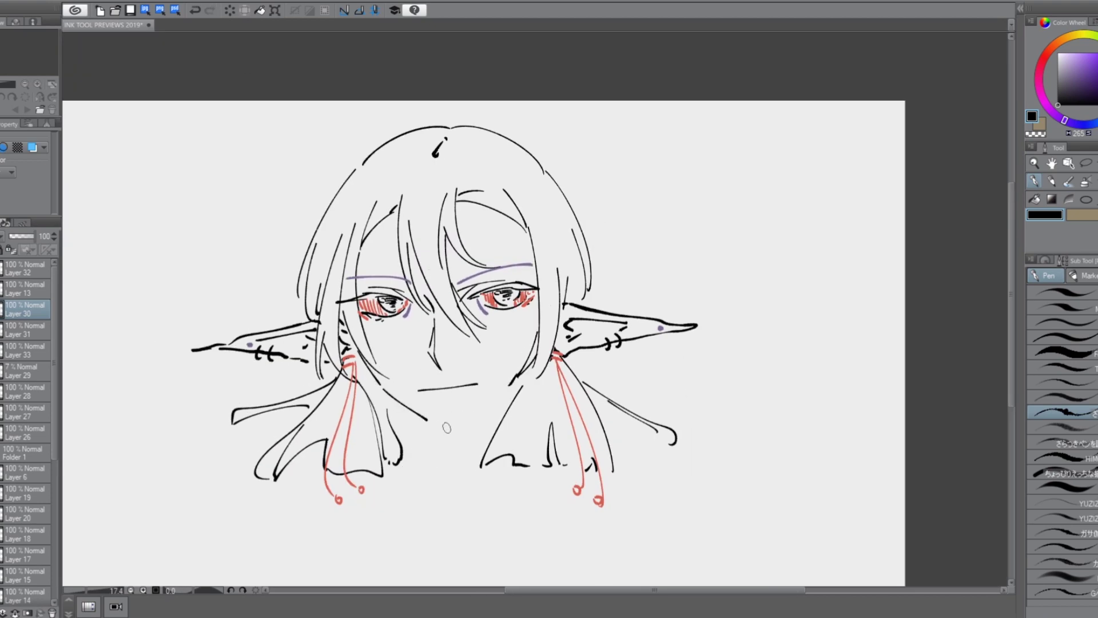
{"action": "key", "text": "ctrl+z"}
{"action": "key", "text": "ctrl+z"}
{"action": "key", "text": "ctrl+z"}
{"action": "key", "text": "ctrl+z"}
{"action": "key", "text": "ctrl+z"}
{"action": "key", "text": "ctrl+z"}
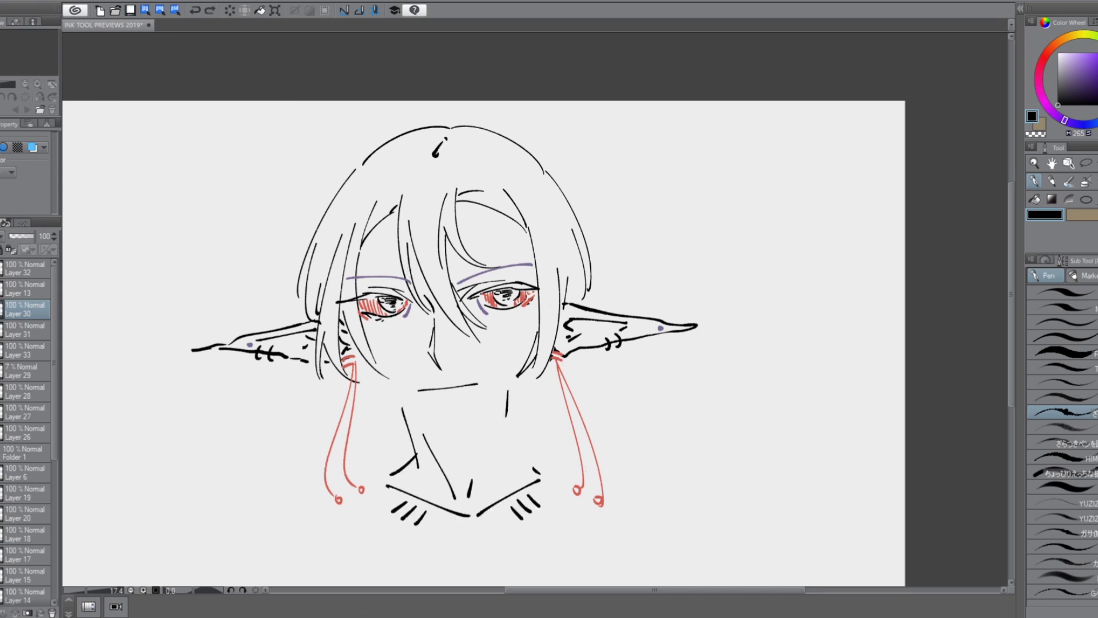
Step: Redraw the jawline with a rounded chin after undoing the pointed version, and undo the stray strokes at the hair ends
{"action": "left_click_drag", "start_coordinate": [385, 402], "coordinate": [457, 432]}
{"action": "key", "text": "ctrl+z"}
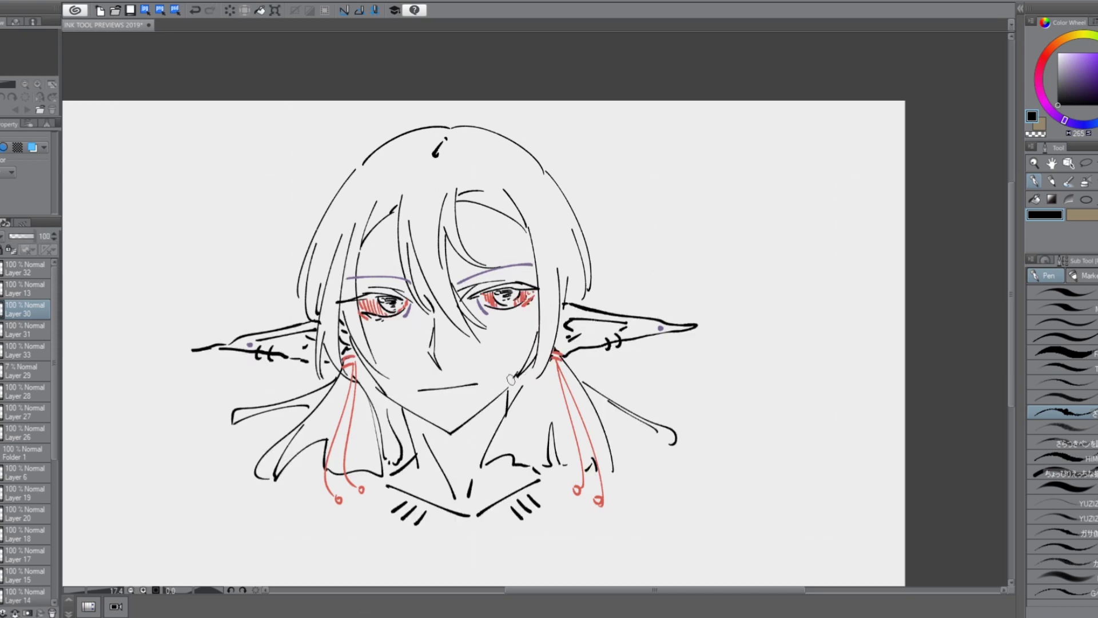
{"action": "key", "text": "ctrl+z"}
{"action": "left_click_drag", "start_coordinate": [395, 400], "coordinate": [518, 381]}
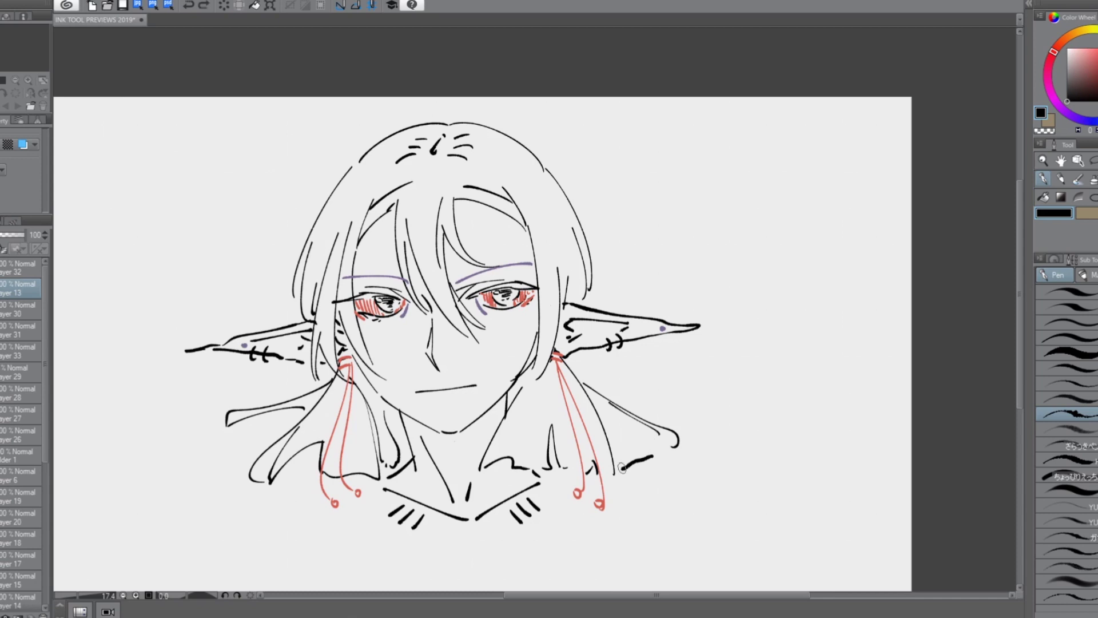
{"action": "key", "text": "ctrl+z"}
{"action": "key", "text": "ctrl+z"}
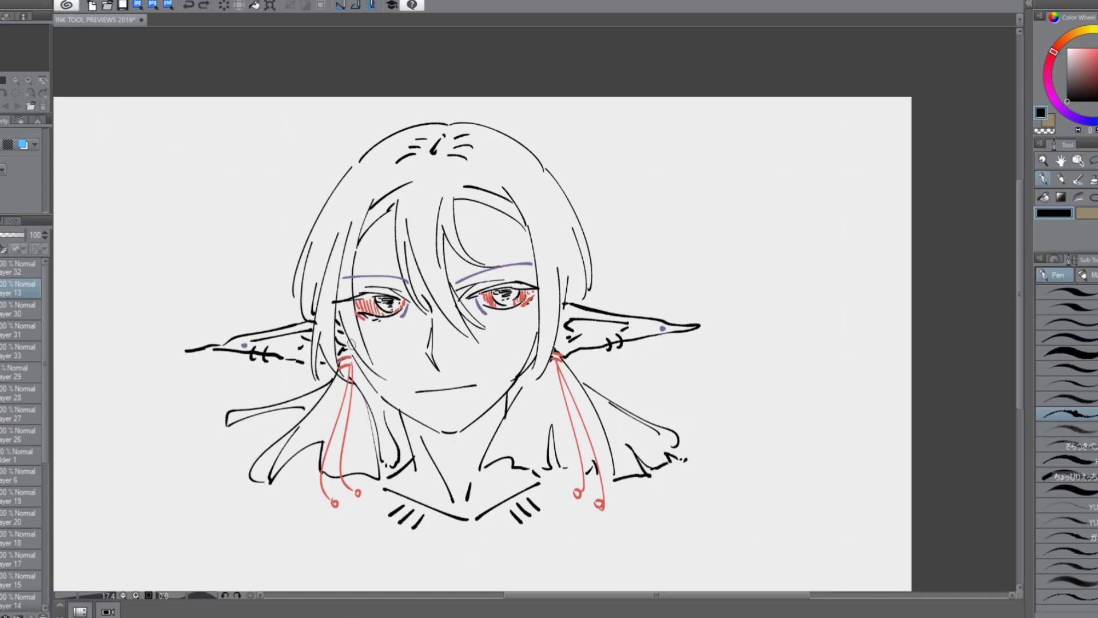
Step: Toggle the visibility of Layers 30 and 13 to examine their line work, and select Layer 30
{"action": "left_click", "coordinate": [1, 310]}
{"action": "left_click", "coordinate": [1, 310]}
{"action": "left_click", "coordinate": [1, 288]}
{"action": "left_click", "coordinate": [1, 288]}
{"action": "left_click", "coordinate": [1, 288]}
{"action": "left_click", "coordinate": [1, 288]}
{"action": "left_click", "coordinate": [20, 309]}
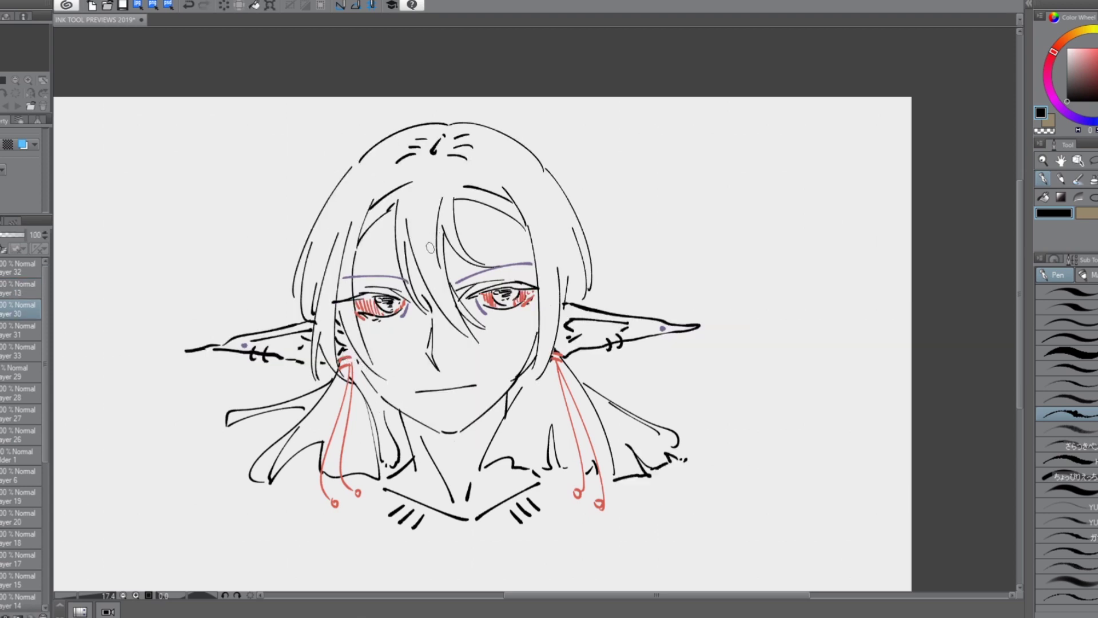
{"action": "left_click", "coordinate": [408, 309], "text": "ctrl+shift"}
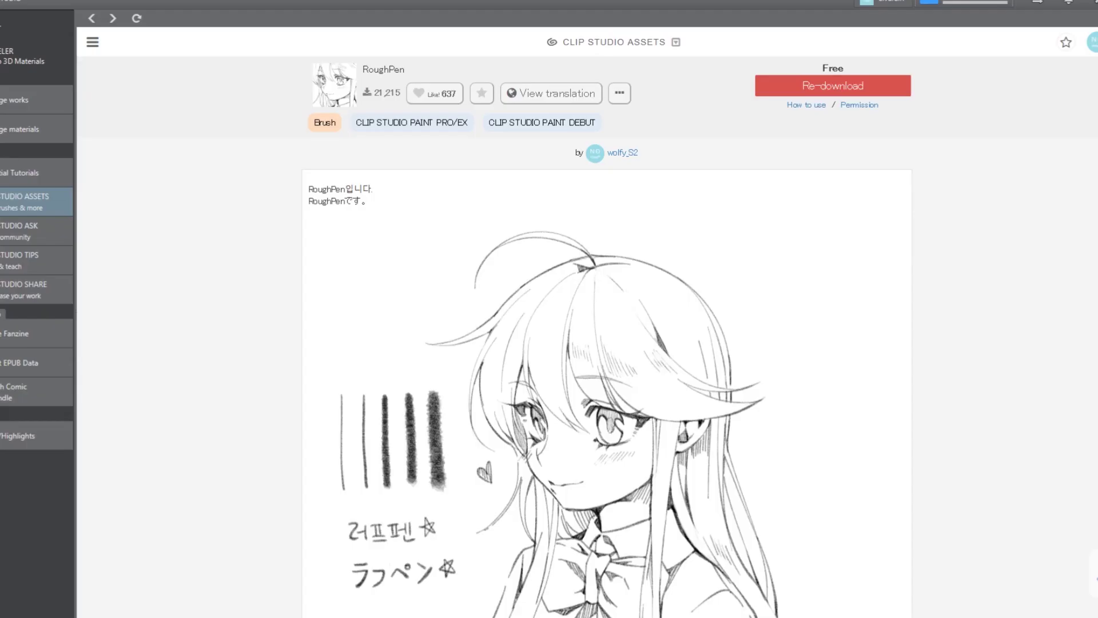
Step: In Clip Studio Assets, look through the RoughPen brush page, like the brush and translate its description
{"action": "scroll", "coordinate": [606, 366], "scroll_direction": "down", "scroll_amount": 3}
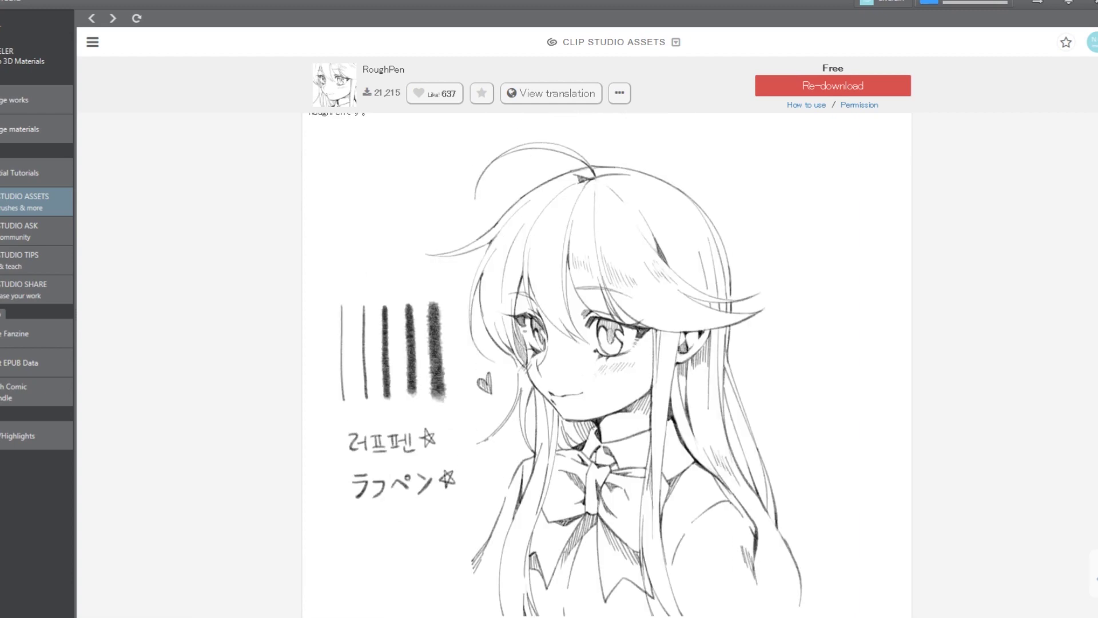
{"action": "scroll", "coordinate": [606, 366], "scroll_direction": "down", "scroll_amount": 9}
{"action": "scroll", "coordinate": [606, 366], "scroll_direction": "up", "scroll_amount": 8}
{"action": "scroll", "coordinate": [606, 366], "scroll_direction": "up", "scroll_amount": 5}
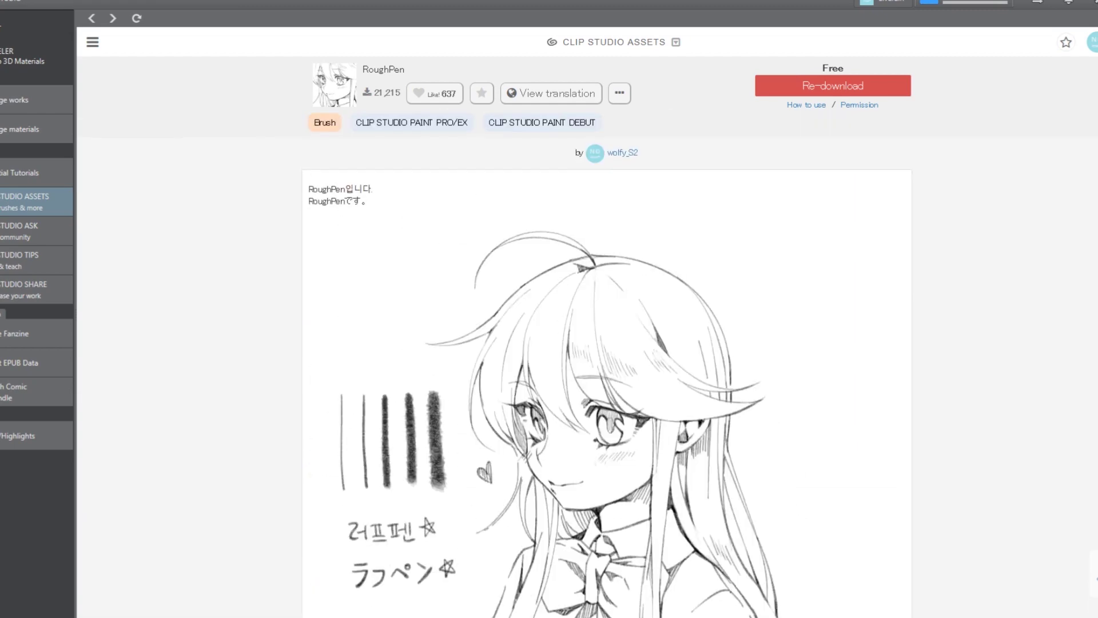
{"action": "left_click", "coordinate": [435, 93]}
{"action": "left_click", "coordinate": [551, 94]}
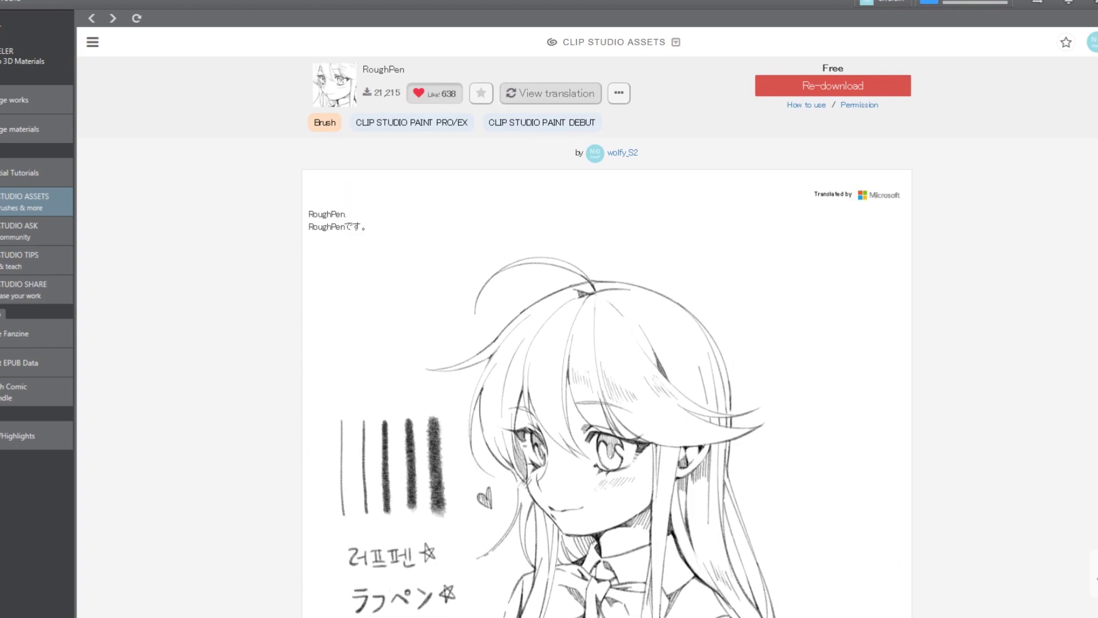
{"action": "scroll", "coordinate": [606, 366], "scroll_direction": "down", "scroll_amount": 5}
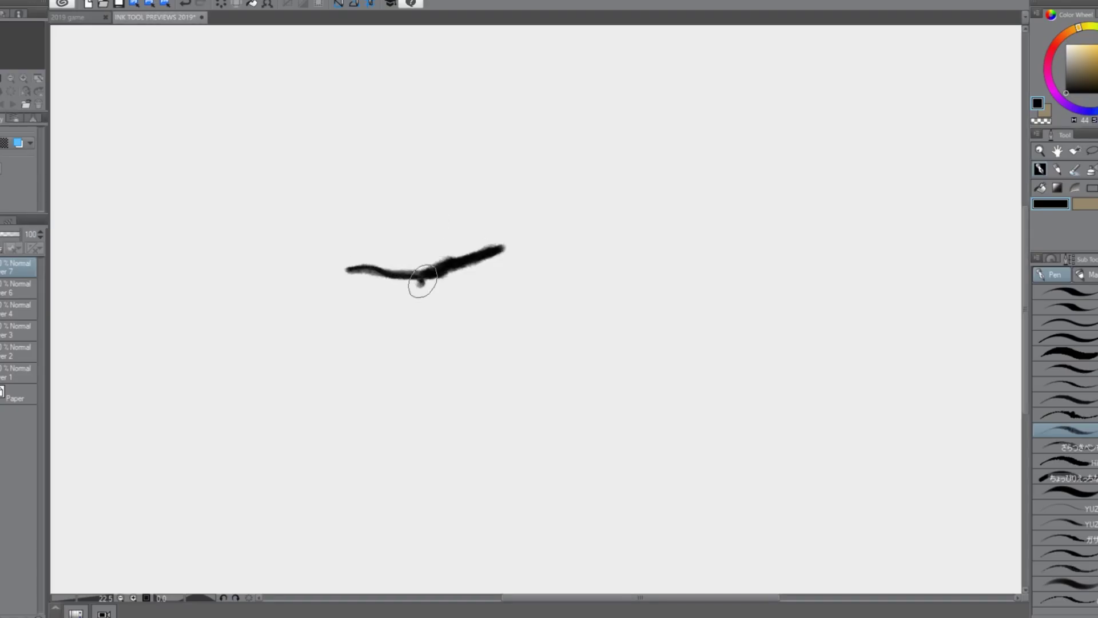
Step: Back in the drawing, sketch a layered rocky cliff topped by curved blades and a small mushroom shape on Layer 7
{"action": "mouse_move", "coordinate": [417, 282]}
{"action": "left_mouse_down"}
{"action": "mouse_move", "coordinate": [358, 263]}
{"action": "mouse_move", "coordinate": [346, 320]}
{"action": "mouse_move", "coordinate": [564, 372]}
{"action": "mouse_move", "coordinate": [483, 298]}
{"action": "left_mouse_up"}
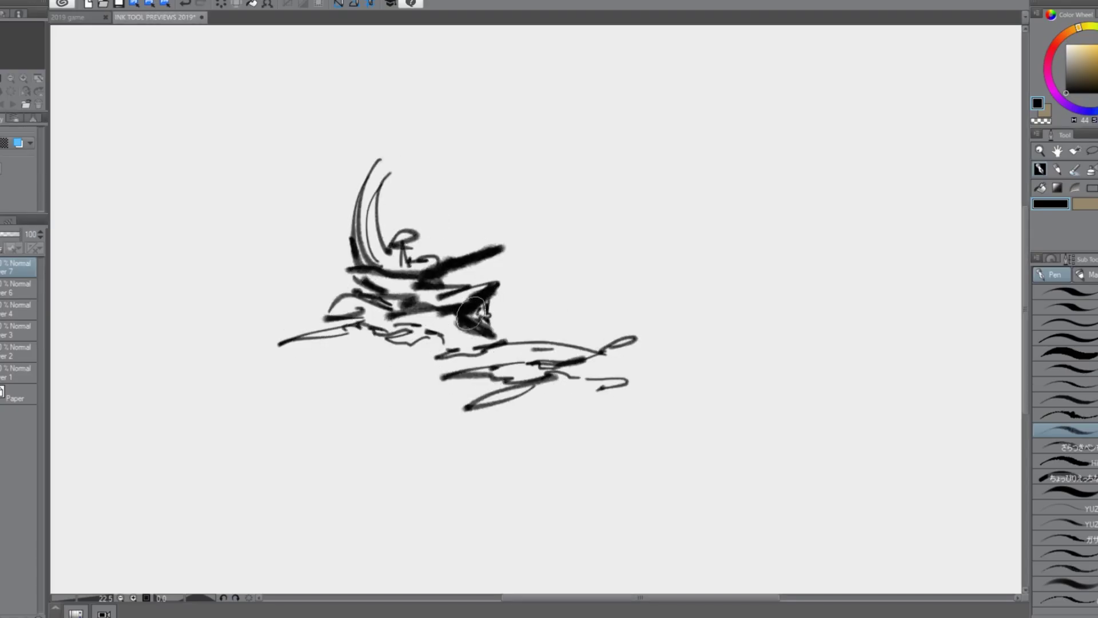
{"action": "mouse_move", "coordinate": [441, 328]}
{"action": "left_mouse_down"}
{"action": "mouse_move", "coordinate": [351, 303]}
{"action": "mouse_move", "coordinate": [294, 323]}
{"action": "mouse_move", "coordinate": [424, 366]}
{"action": "mouse_move", "coordinate": [447, 396]}
{"action": "mouse_move", "coordinate": [497, 264]}
{"action": "mouse_move", "coordinate": [446, 269]}
{"action": "left_mouse_up"}
{"action": "mouse_move", "coordinate": [385, 255]}
{"action": "left_mouse_down"}
{"action": "mouse_move", "coordinate": [337, 286]}
{"action": "mouse_move", "coordinate": [332, 350]}
{"action": "mouse_move", "coordinate": [412, 371]}
{"action": "mouse_move", "coordinate": [395, 252]}
{"action": "mouse_move", "coordinate": [397, 226]}
{"action": "mouse_move", "coordinate": [404, 232]}
{"action": "left_mouse_up"}
{"action": "key", "text": "c"}
{"action": "key", "text": "c"}
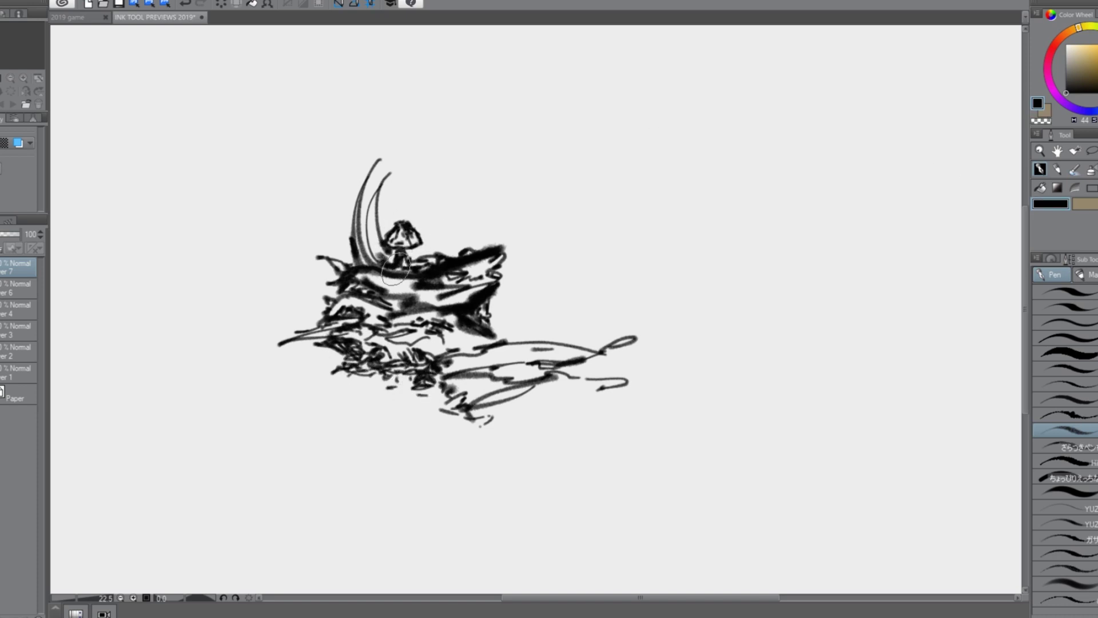
Step: Add dense rocky texture to the lower slope and extend the rocks outward on both sides of the cliff
{"action": "mouse_move", "coordinate": [493, 392]}
{"action": "left_mouse_down"}
{"action": "mouse_move", "coordinate": [503, 377]}
{"action": "mouse_move", "coordinate": [550, 392]}
{"action": "left_mouse_up"}
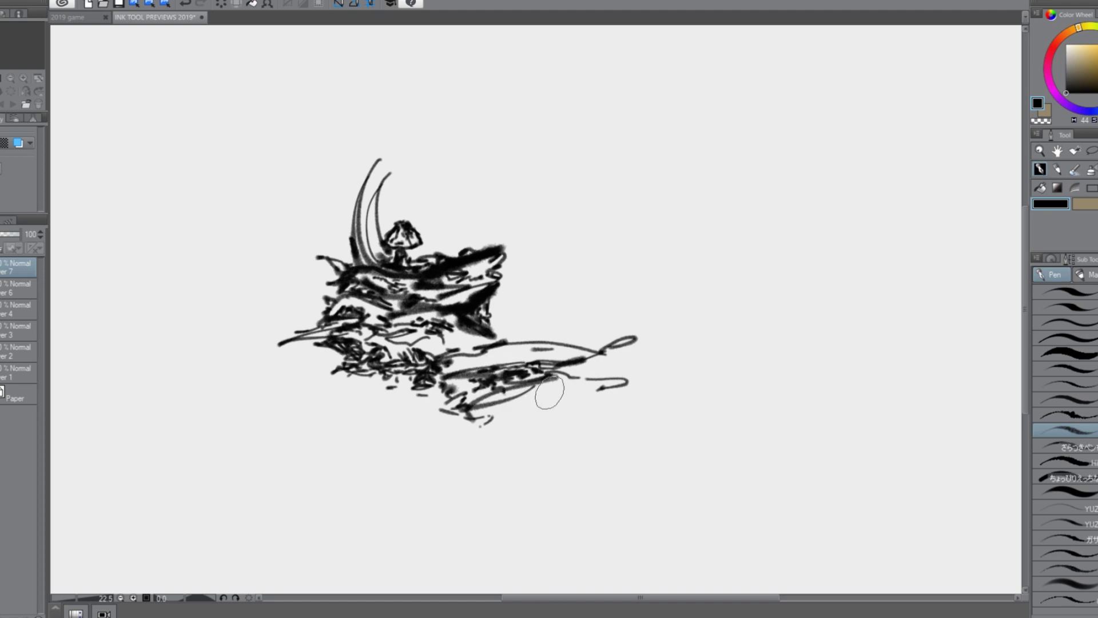
{"action": "left_click_drag", "start_coordinate": [461, 341], "coordinate": [499, 325]}
{"action": "mouse_move", "coordinate": [274, 349]}
{"action": "left_mouse_down"}
{"action": "mouse_move", "coordinate": [335, 383]}
{"action": "mouse_move", "coordinate": [257, 327]}
{"action": "mouse_move", "coordinate": [281, 332]}
{"action": "mouse_move", "coordinate": [313, 304]}
{"action": "left_mouse_up"}
{"action": "mouse_move", "coordinate": [629, 358]}
{"action": "left_mouse_down"}
{"action": "mouse_move", "coordinate": [537, 400]}
{"action": "mouse_move", "coordinate": [572, 361]}
{"action": "left_mouse_up"}
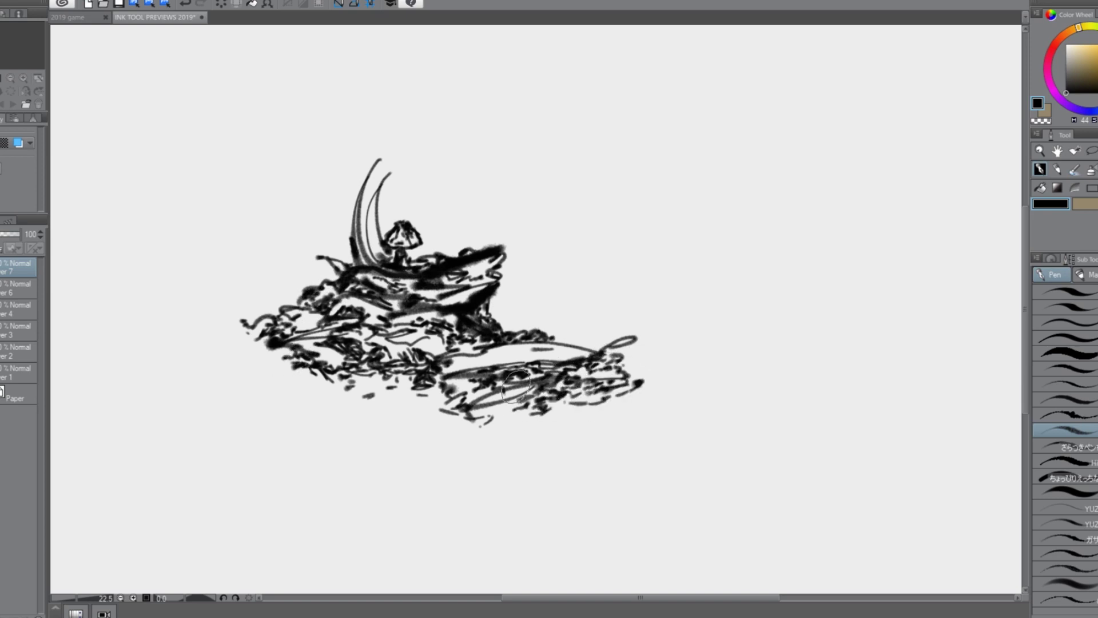
Step: Extend the rocks down into a shaded base with dark hatching and broken ground strokes beneath the cliff
{"action": "mouse_move", "coordinate": [450, 364]}
{"action": "left_mouse_down"}
{"action": "mouse_move", "coordinate": [600, 343]}
{"action": "mouse_move", "coordinate": [629, 352]}
{"action": "mouse_move", "coordinate": [662, 403]}
{"action": "left_mouse_up"}
{"action": "mouse_move", "coordinate": [452, 383]}
{"action": "left_mouse_down"}
{"action": "mouse_move", "coordinate": [400, 412]}
{"action": "mouse_move", "coordinate": [475, 355]}
{"action": "mouse_move", "coordinate": [532, 337]}
{"action": "left_mouse_up"}
{"action": "mouse_move", "coordinate": [469, 424]}
{"action": "left_mouse_down"}
{"action": "mouse_move", "coordinate": [639, 417]}
{"action": "mouse_move", "coordinate": [633, 466]}
{"action": "mouse_move", "coordinate": [658, 451]}
{"action": "mouse_move", "coordinate": [554, 426]}
{"action": "left_mouse_up"}
{"action": "mouse_move", "coordinate": [635, 400]}
{"action": "left_mouse_down"}
{"action": "mouse_move", "coordinate": [715, 395]}
{"action": "mouse_move", "coordinate": [657, 409]}
{"action": "left_mouse_up"}
{"action": "mouse_move", "coordinate": [447, 422]}
{"action": "left_mouse_down"}
{"action": "mouse_move", "coordinate": [481, 437]}
{"action": "mouse_move", "coordinate": [383, 408]}
{"action": "mouse_move", "coordinate": [515, 429]}
{"action": "left_mouse_up"}
{"action": "mouse_move", "coordinate": [394, 383]}
{"action": "left_mouse_down"}
{"action": "mouse_move", "coordinate": [254, 438]}
{"action": "mouse_move", "coordinate": [354, 389]}
{"action": "mouse_move", "coordinate": [344, 380]}
{"action": "left_mouse_up"}
{"action": "mouse_move", "coordinate": [229, 337]}
{"action": "left_mouse_down"}
{"action": "mouse_move", "coordinate": [275, 389]}
{"action": "mouse_move", "coordinate": [320, 404]}
{"action": "mouse_move", "coordinate": [268, 420]}
{"action": "mouse_move", "coordinate": [293, 413]}
{"action": "mouse_move", "coordinate": [395, 435]}
{"action": "mouse_move", "coordinate": [292, 443]}
{"action": "mouse_move", "coordinate": [395, 443]}
{"action": "mouse_move", "coordinate": [497, 466]}
{"action": "left_mouse_up"}
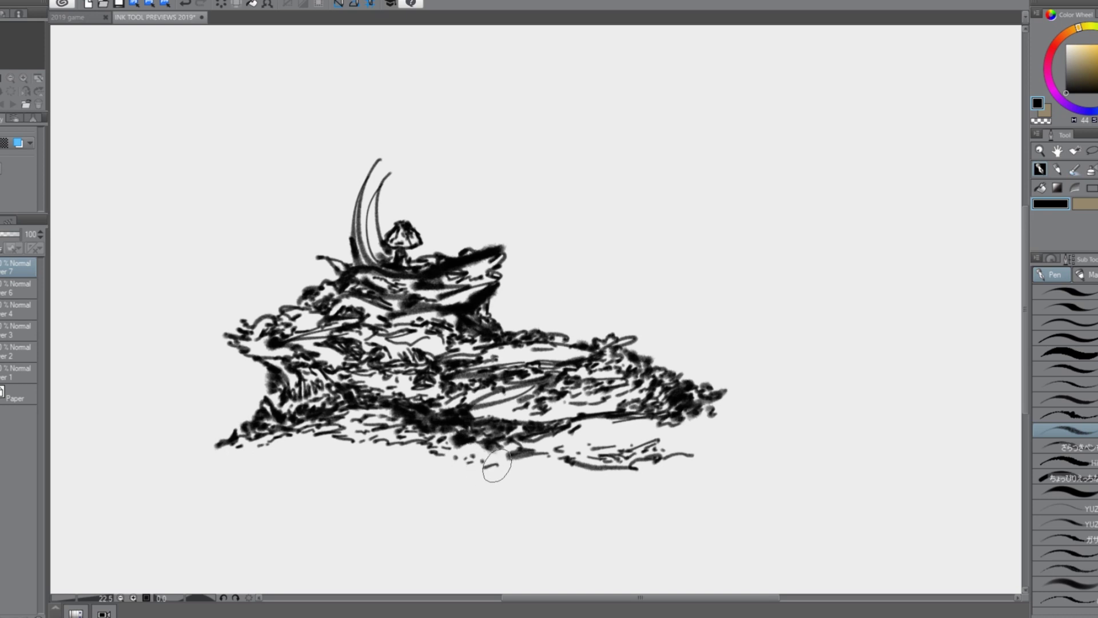
Step: Draw tall vertical spires to the right of the cliff and outline a flat pool shape along the foreground
{"action": "mouse_move", "coordinate": [547, 375]}
{"action": "left_mouse_down"}
{"action": "mouse_move", "coordinate": [523, 220]}
{"action": "mouse_move", "coordinate": [525, 324]}
{"action": "left_mouse_up"}
{"action": "mouse_move", "coordinate": [512, 218]}
{"action": "left_mouse_down"}
{"action": "mouse_move", "coordinate": [513, 331]}
{"action": "mouse_move", "coordinate": [503, 303]}
{"action": "left_mouse_up"}
{"action": "left_click_drag", "start_coordinate": [319, 435], "coordinate": [442, 460]}
{"action": "mouse_move", "coordinate": [326, 447]}
{"action": "left_mouse_down"}
{"action": "mouse_move", "coordinate": [453, 483]}
{"action": "mouse_move", "coordinate": [489, 481]}
{"action": "left_mouse_up"}
{"action": "mouse_move", "coordinate": [519, 492]}
{"action": "left_mouse_down"}
{"action": "mouse_move", "coordinate": [617, 464]}
{"action": "mouse_move", "coordinate": [568, 486]}
{"action": "left_mouse_up"}
{"action": "mouse_move", "coordinate": [502, 495]}
{"action": "left_mouse_down"}
{"action": "mouse_move", "coordinate": [449, 497]}
{"action": "mouse_move", "coordinate": [486, 491]}
{"action": "left_mouse_up"}
{"action": "scroll", "coordinate": [551, 519], "scroll_direction": "up", "scroll_amount": 1}
{"action": "scroll", "coordinate": [381, 342], "scroll_direction": "up", "scroll_amount": 1}
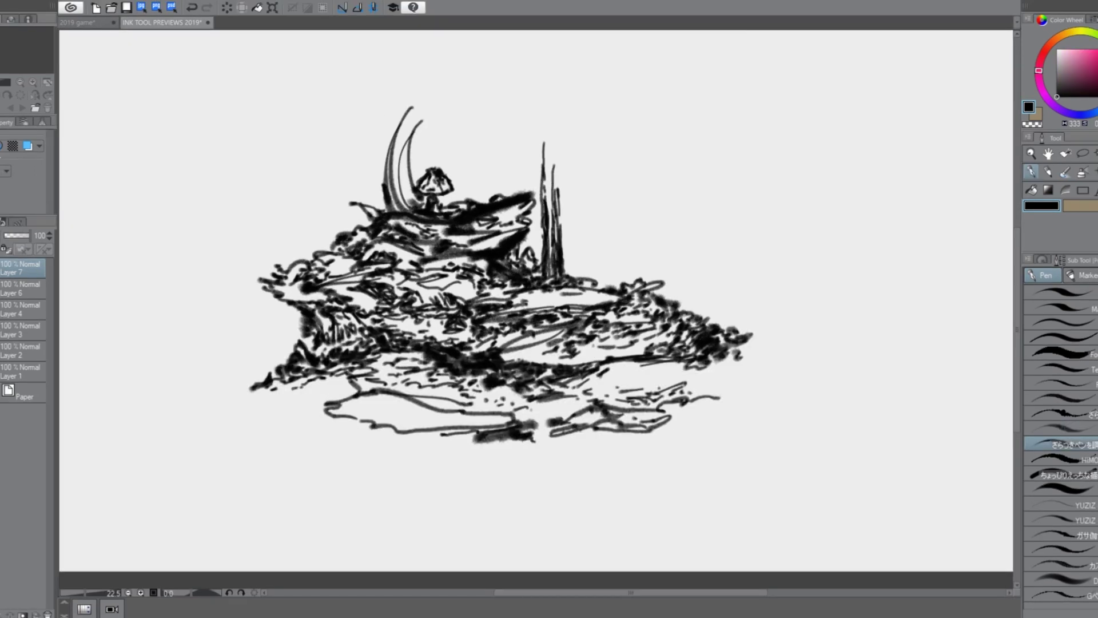
Step: Return to the soft rough pen and extend the ground on both sides of the cliff base, undoing stray strokes
{"action": "left_click_drag", "start_coordinate": [268, 284], "coordinate": [286, 331]}
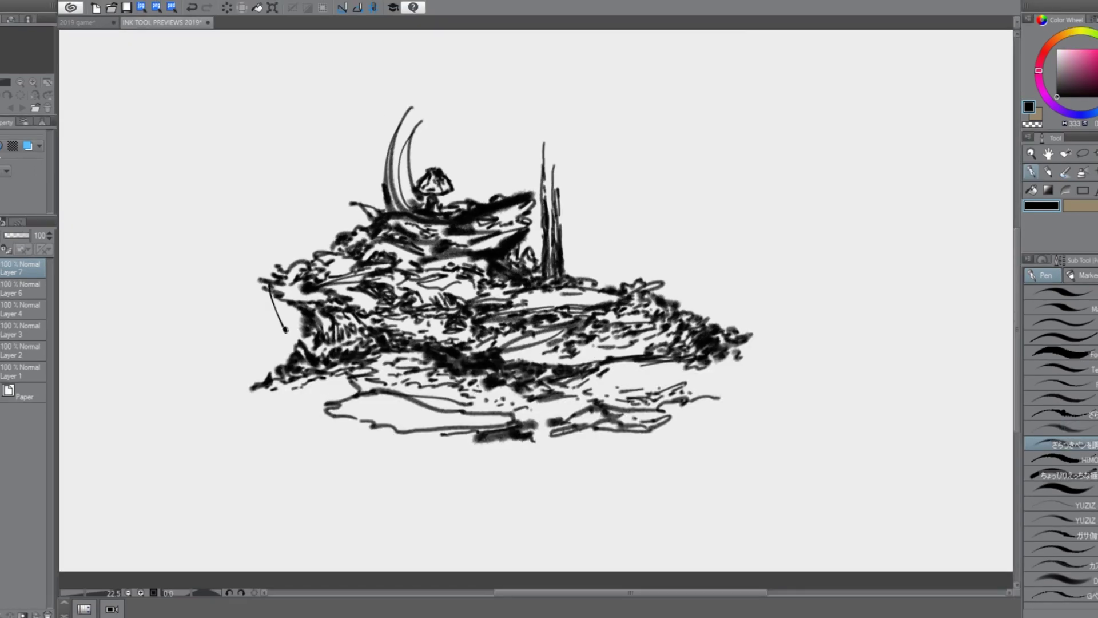
{"action": "key", "text": "comma"}
{"action": "mouse_move", "coordinate": [272, 294]}
{"action": "left_mouse_down"}
{"action": "mouse_move", "coordinate": [290, 335]}
{"action": "mouse_move", "coordinate": [290, 325]}
{"action": "left_mouse_up"}
{"action": "key", "text": "ctrl+z"}
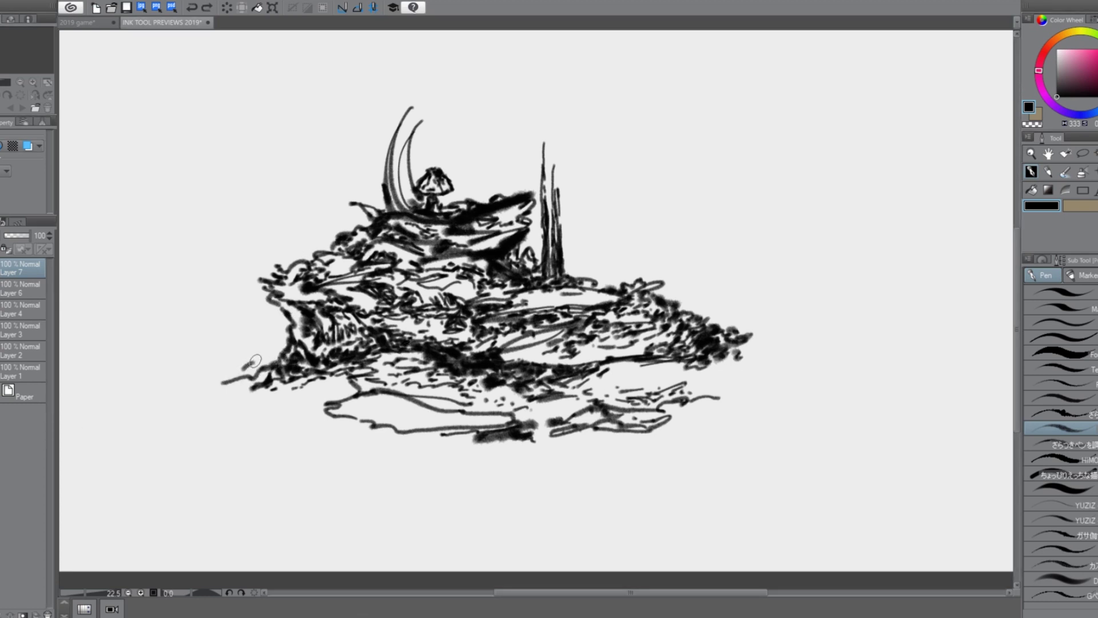
{"action": "mouse_move", "coordinate": [235, 368]}
{"action": "left_mouse_down"}
{"action": "mouse_move", "coordinate": [209, 381]}
{"action": "mouse_move", "coordinate": [330, 396]}
{"action": "left_mouse_up"}
{"action": "key", "text": "ctrl+z"}
{"action": "key", "text": "ctrl+z"}
{"action": "left_click_drag", "start_coordinate": [331, 387], "coordinate": [349, 387]}
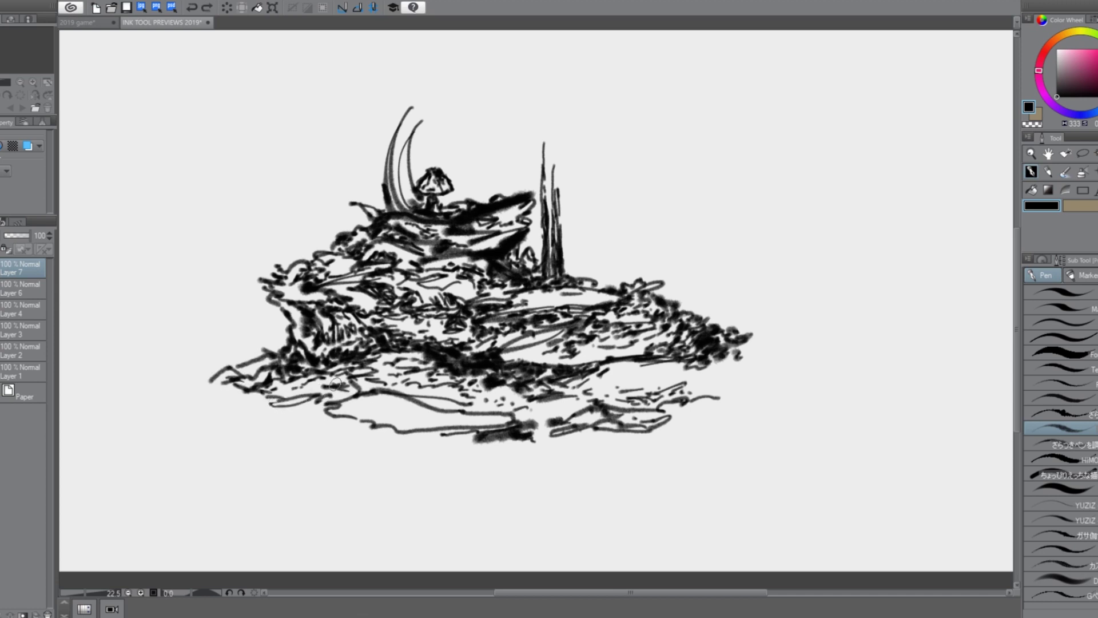
{"action": "left_click_drag", "start_coordinate": [660, 375], "coordinate": [724, 372]}
{"action": "left_click_drag", "start_coordinate": [681, 383], "coordinate": [716, 391]}
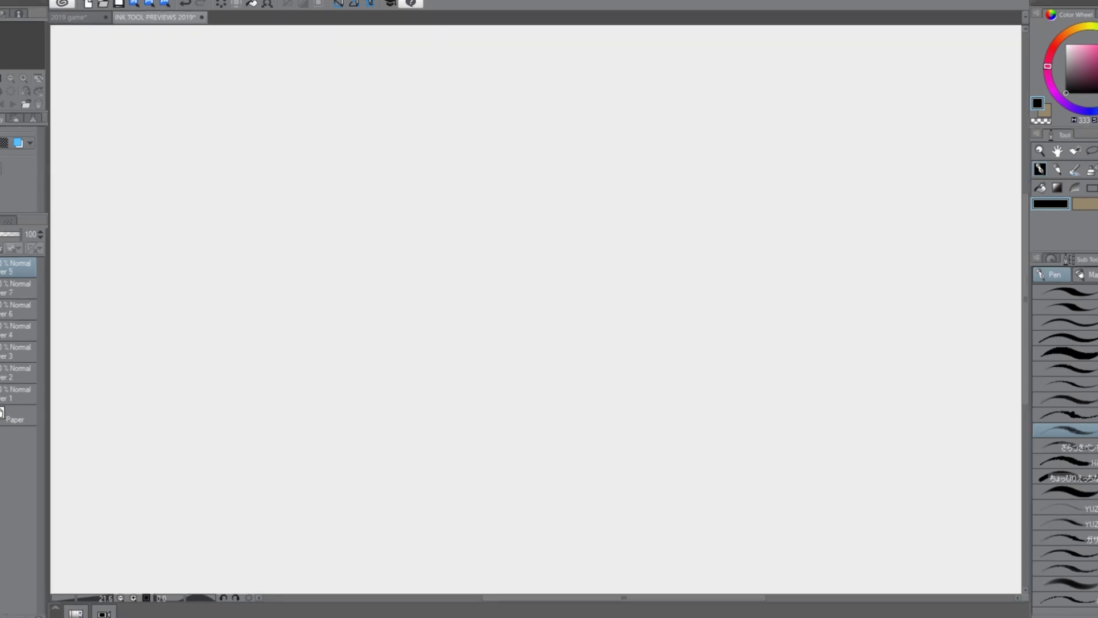
Step: Sketch a second scene on Layer 5 with a central trunk, side branches, hatched sloping ground and a dark shadow below
{"action": "left_click_drag", "start_coordinate": [473, 309], "coordinate": [596, 302]}
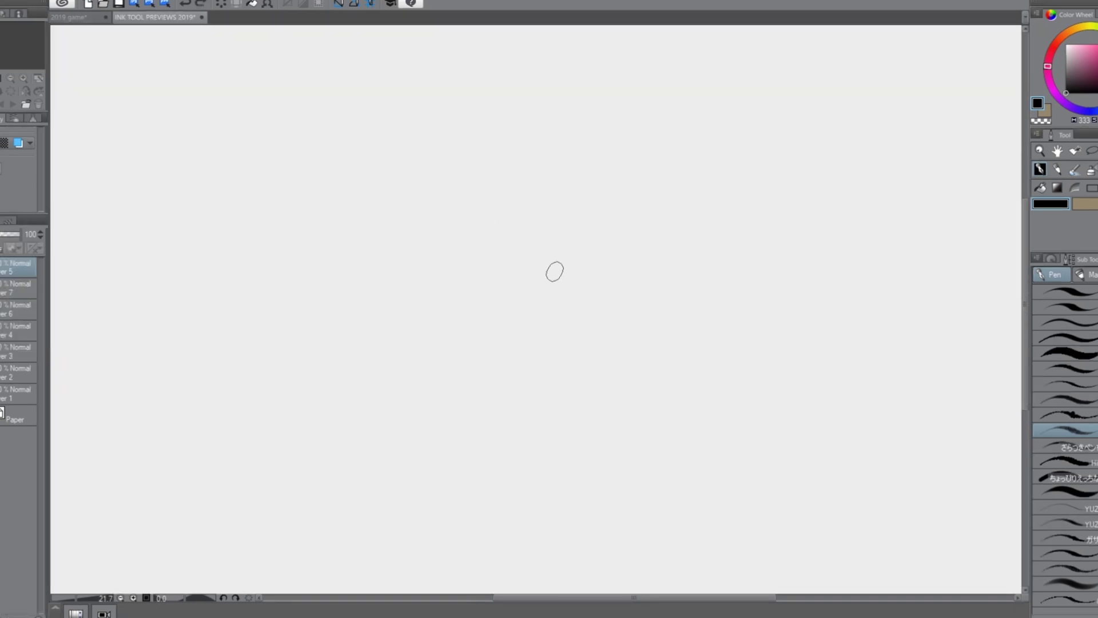
{"action": "mouse_move", "coordinate": [409, 200]}
{"action": "left_mouse_down"}
{"action": "mouse_move", "coordinate": [391, 288]}
{"action": "mouse_move", "coordinate": [400, 336]}
{"action": "mouse_move", "coordinate": [544, 228]}
{"action": "mouse_move", "coordinate": [443, 151]}
{"action": "mouse_move", "coordinate": [359, 284]}
{"action": "mouse_move", "coordinate": [471, 331]}
{"action": "mouse_move", "coordinate": [559, 252]}
{"action": "mouse_move", "coordinate": [304, 196]}
{"action": "mouse_move", "coordinate": [318, 288]}
{"action": "mouse_move", "coordinate": [366, 171]}
{"action": "mouse_move", "coordinate": [286, 309]}
{"action": "mouse_move", "coordinate": [389, 354]}
{"action": "mouse_move", "coordinate": [629, 312]}
{"action": "mouse_move", "coordinate": [314, 361]}
{"action": "mouse_move", "coordinate": [235, 338]}
{"action": "mouse_move", "coordinate": [233, 368]}
{"action": "mouse_move", "coordinate": [279, 392]}
{"action": "mouse_move", "coordinate": [229, 355]}
{"action": "mouse_move", "coordinate": [321, 372]}
{"action": "mouse_move", "coordinate": [581, 333]}
{"action": "mouse_move", "coordinate": [596, 362]}
{"action": "mouse_move", "coordinate": [275, 430]}
{"action": "left_mouse_up"}
{"action": "mouse_move", "coordinate": [480, 403]}
{"action": "left_mouse_down"}
{"action": "mouse_move", "coordinate": [554, 373]}
{"action": "mouse_move", "coordinate": [581, 334]}
{"action": "left_mouse_up"}
{"action": "mouse_move", "coordinate": [252, 394]}
{"action": "left_mouse_down"}
{"action": "mouse_move", "coordinate": [174, 412]}
{"action": "mouse_move", "coordinate": [266, 426]}
{"action": "left_mouse_up"}
{"action": "mouse_move", "coordinate": [237, 389]}
{"action": "left_mouse_down"}
{"action": "mouse_move", "coordinate": [184, 360]}
{"action": "mouse_move", "coordinate": [118, 362]}
{"action": "left_mouse_up"}
{"action": "scroll", "coordinate": [424, 391], "scroll_direction": "down", "scroll_amount": 1}
{"action": "scroll", "coordinate": [402, 352], "scroll_direction": "up", "scroll_amount": 1}
{"action": "left_click_drag", "start_coordinate": [403, 457], "coordinate": [666, 409]}
Step: Paint muted green strokes over the black shadow after undoing a pink test stroke, and add sampled black accents
{"action": "left_click", "coordinate": [1081, 67]}
{"action": "left_click_drag", "start_coordinate": [521, 420], "coordinate": [549, 412]}
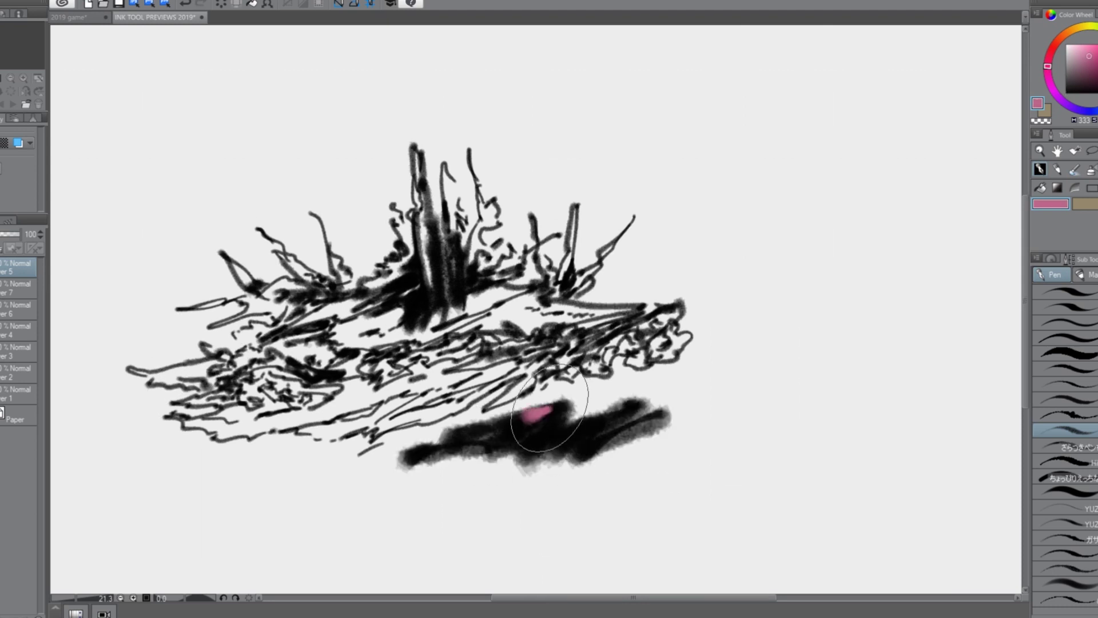
{"action": "key", "text": "ctrl+z"}
{"action": "left_click", "coordinate": [1097, 28]}
{"action": "mouse_move", "coordinate": [709, 397]}
{"action": "left_mouse_down"}
{"action": "mouse_move", "coordinate": [606, 385]}
{"action": "mouse_move", "coordinate": [387, 488]}
{"action": "left_mouse_up"}
{"action": "left_click", "coordinate": [458, 445], "text": "alt"}
{"action": "left_click_drag", "start_coordinate": [350, 464], "coordinate": [375, 476]}
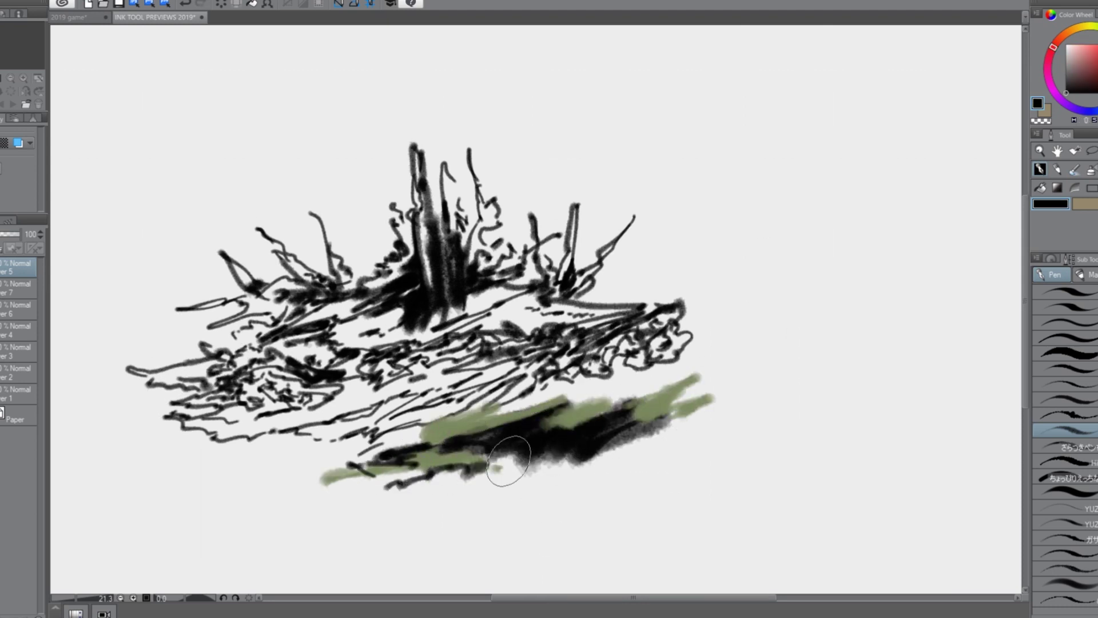
Step: Layer orange and brown strokes over the lower ground, blending them with colours sampled from the painting
{"action": "left_click", "coordinate": [1093, 57]}
{"action": "left_click_drag", "start_coordinate": [494, 418], "coordinate": [584, 392]}
{"action": "left_click_drag", "start_coordinate": [652, 389], "coordinate": [581, 413]}
{"action": "left_click_drag", "start_coordinate": [643, 426], "coordinate": [582, 447]}
{"action": "left_click_drag", "start_coordinate": [458, 443], "coordinate": [366, 463]}
{"action": "left_click", "coordinate": [1060, 37]}
{"action": "left_click", "coordinate": [1097, 64]}
{"action": "left_click_drag", "start_coordinate": [424, 431], "coordinate": [323, 453]}
{"action": "left_click_drag", "start_coordinate": [412, 446], "coordinate": [310, 479]}
{"action": "left_click", "coordinate": [452, 430], "text": "alt"}
{"action": "left_click_drag", "start_coordinate": [447, 459], "coordinate": [395, 474]}
Step: Cover the middle of the sloping ground with broad strokes in colours sampled from the painting
{"action": "left_click", "coordinate": [457, 444], "text": "alt"}
{"action": "left_click_drag", "start_coordinate": [555, 380], "coordinate": [355, 443]}
{"action": "left_click_drag", "start_coordinate": [715, 361], "coordinate": [546, 395]}
{"action": "mouse_move", "coordinate": [515, 365]}
{"action": "left_mouse_down"}
{"action": "mouse_move", "coordinate": [377, 407]}
{"action": "mouse_move", "coordinate": [227, 425]}
{"action": "left_mouse_up"}
{"action": "left_click", "coordinate": [443, 430], "text": "alt"}
{"action": "left_click_drag", "start_coordinate": [409, 403], "coordinate": [298, 426]}
{"action": "left_click_drag", "start_coordinate": [378, 423], "coordinate": [200, 441]}
{"action": "left_click_drag", "start_coordinate": [515, 394], "coordinate": [437, 418]}
Step: Add more sampled-colour strokes along the right side, lower-left edge and middle of the ground
{"action": "left_click", "coordinate": [372, 457], "text": "alt"}
{"action": "left_click_drag", "start_coordinate": [625, 381], "coordinate": [498, 403]}
{"action": "mouse_move", "coordinate": [686, 366]}
{"action": "left_mouse_down"}
{"action": "mouse_move", "coordinate": [644, 381]}
{"action": "mouse_move", "coordinate": [661, 408]}
{"action": "left_mouse_up"}
{"action": "left_click_drag", "start_coordinate": [443, 412], "coordinate": [373, 425]}
{"action": "left_click_drag", "start_coordinate": [236, 432], "coordinate": [279, 425]}
{"action": "mouse_move", "coordinate": [197, 423]}
{"action": "left_mouse_down"}
{"action": "mouse_move", "coordinate": [325, 404]}
{"action": "mouse_move", "coordinate": [434, 369]}
{"action": "left_mouse_up"}
{"action": "left_click", "coordinate": [394, 400], "text": "alt"}
{"action": "left_click_drag", "start_coordinate": [355, 374], "coordinate": [495, 340]}
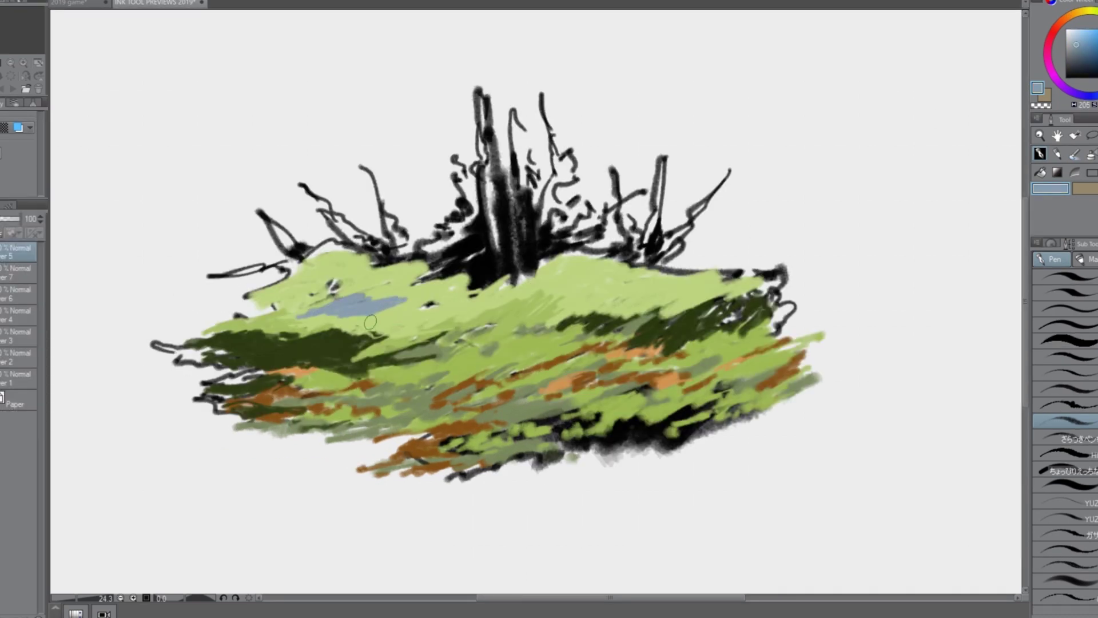
Step: Paint sampled green strokes around the blue patch and refine the crest of the hill on the upper left slope
{"action": "left_click", "coordinate": [366, 337], "text": "alt"}
{"action": "mouse_move", "coordinate": [327, 314]}
{"action": "left_mouse_down"}
{"action": "mouse_move", "coordinate": [366, 295]}
{"action": "mouse_move", "coordinate": [346, 276]}
{"action": "left_mouse_up"}
{"action": "left_click_drag", "start_coordinate": [412, 312], "coordinate": [461, 300]}
{"action": "left_click", "coordinate": [378, 286], "text": "alt"}
{"action": "left_click_drag", "start_coordinate": [347, 301], "coordinate": [372, 289]}
{"action": "left_click", "coordinate": [334, 294], "text": "alt"}
{"action": "left_click_drag", "start_coordinate": [220, 321], "coordinate": [281, 298]}
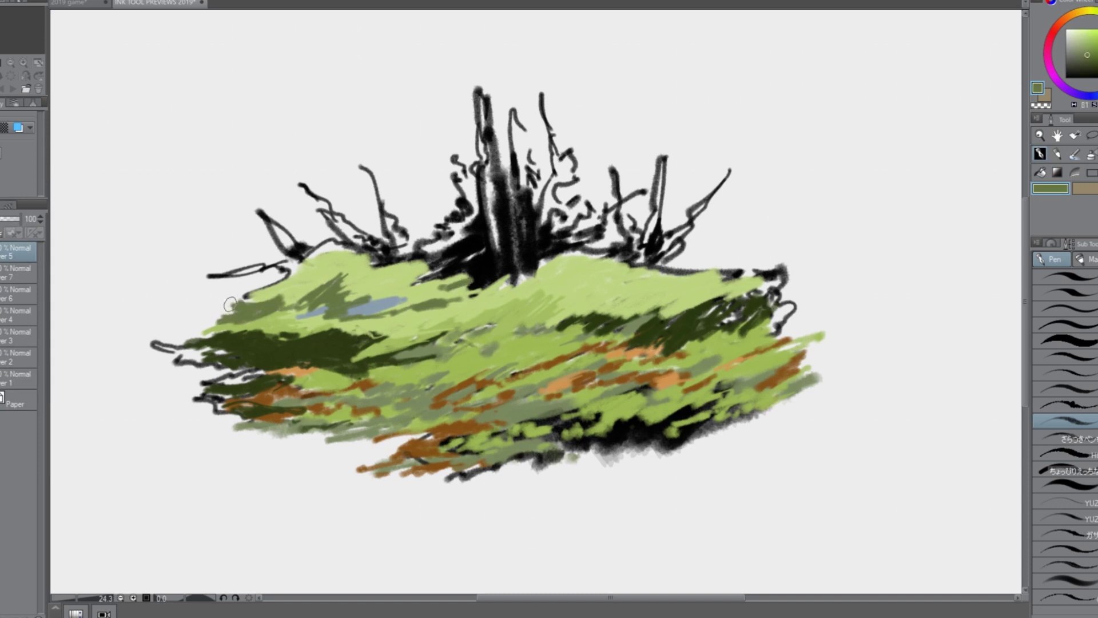
{"action": "left_click_drag", "start_coordinate": [374, 264], "coordinate": [315, 252]}
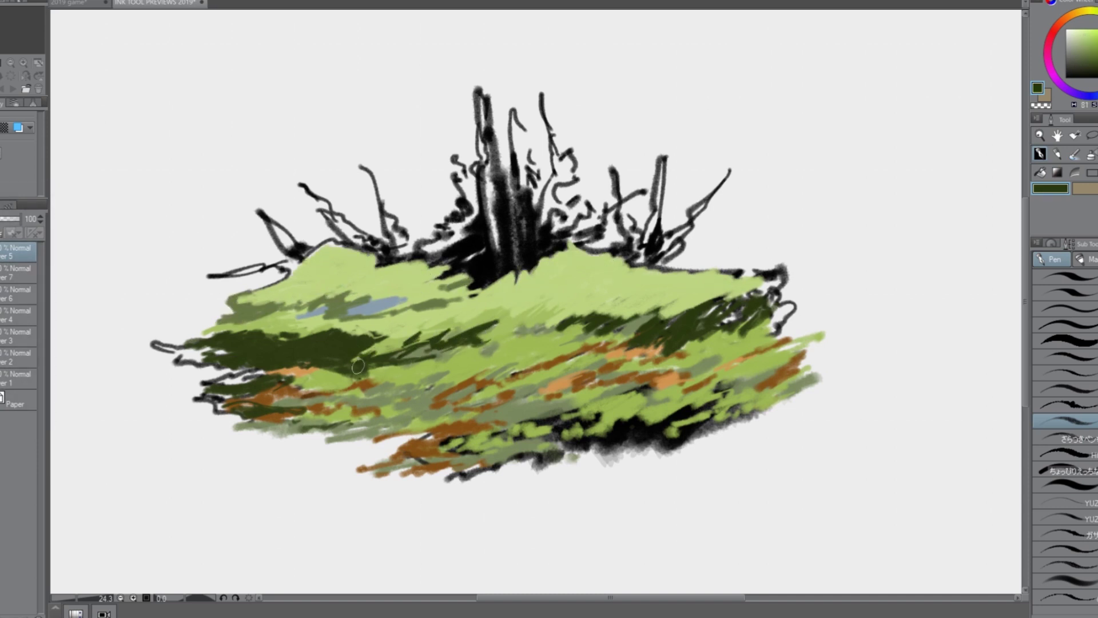
Step: Fill the right edge with dark and grey-green strokes and the lower-left ground with sampled greens over the remaining black lines
{"action": "left_click_drag", "start_coordinate": [681, 318], "coordinate": [780, 277]}
{"action": "left_click", "coordinate": [644, 372], "text": "alt"}
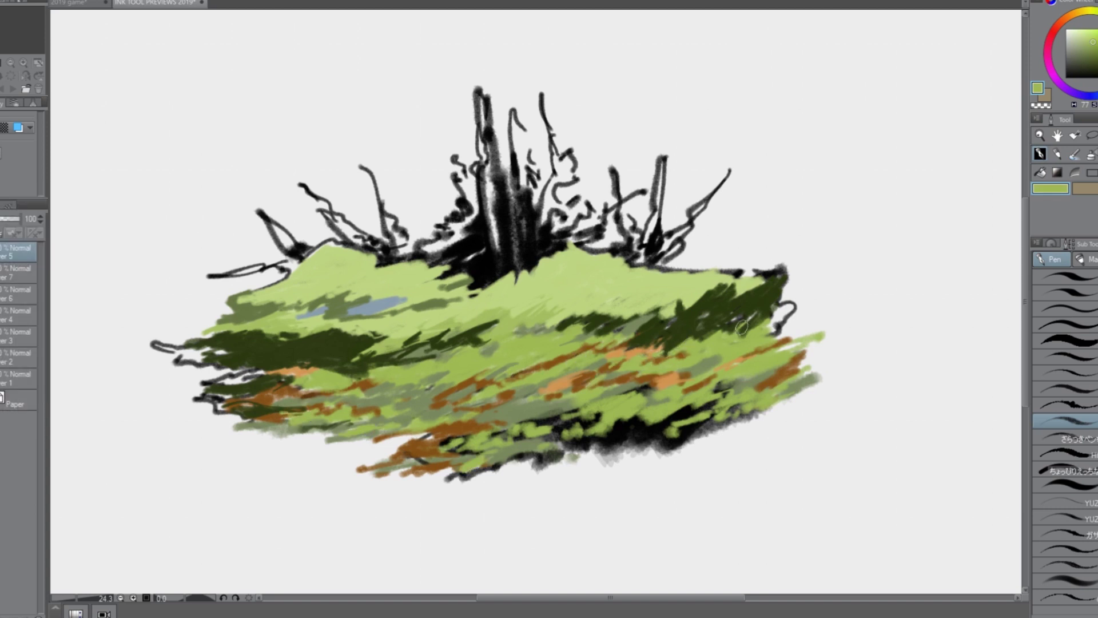
{"action": "left_click_drag", "start_coordinate": [744, 311], "coordinate": [786, 306]}
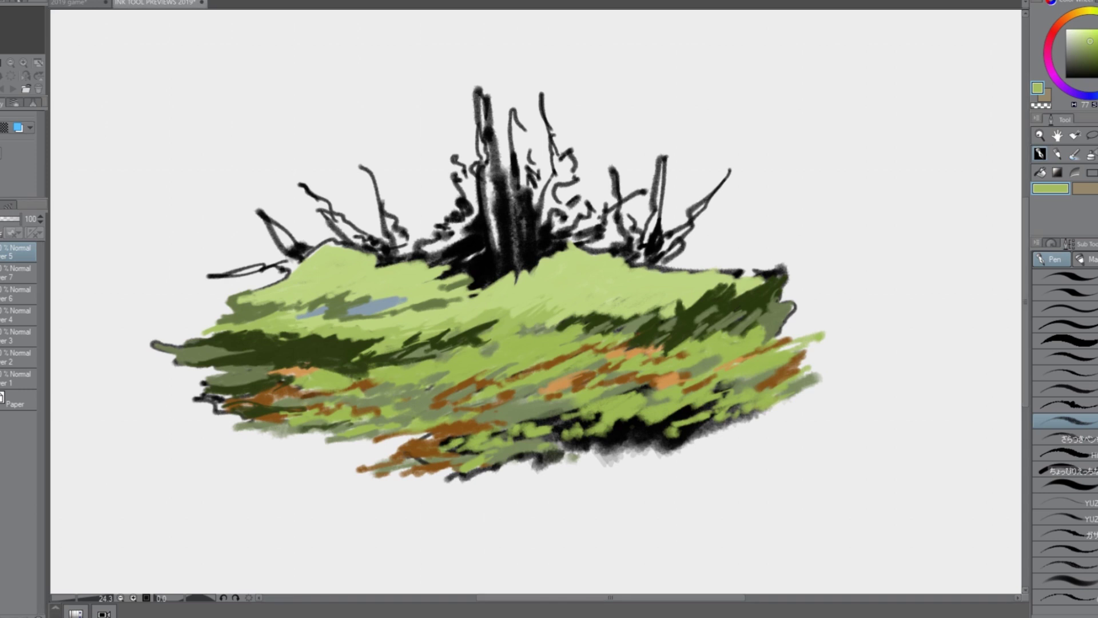
{"action": "mouse_move", "coordinate": [293, 437]}
{"action": "left_mouse_down"}
{"action": "mouse_move", "coordinate": [435, 433]}
{"action": "mouse_move", "coordinate": [400, 443]}
{"action": "left_mouse_up"}
{"action": "left_click", "coordinate": [338, 425], "text": "alt"}
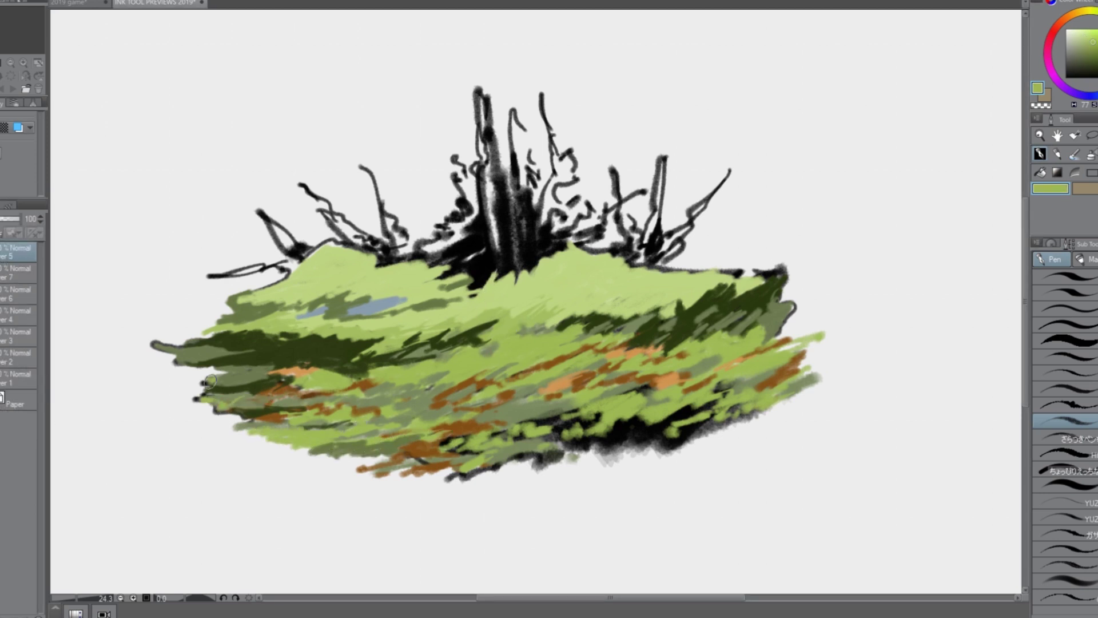
{"action": "mouse_move", "coordinate": [519, 422]}
{"action": "left_mouse_down"}
{"action": "mouse_move", "coordinate": [609, 398]}
{"action": "mouse_move", "coordinate": [573, 452]}
{"action": "mouse_move", "coordinate": [501, 427]}
{"action": "mouse_move", "coordinate": [610, 436]}
{"action": "left_mouse_up"}
Step: Cover the black shadow along the lower-right edge of the ground with sampled dark green strokes
{"action": "left_click", "coordinate": [694, 322], "text": "alt"}
{"action": "left_click_drag", "start_coordinate": [718, 401], "coordinate": [623, 443]}
{"action": "left_click_drag", "start_coordinate": [756, 402], "coordinate": [615, 456]}
{"action": "left_click_drag", "start_coordinate": [799, 389], "coordinate": [725, 428]}
{"action": "left_click_drag", "start_coordinate": [625, 449], "coordinate": [555, 464]}
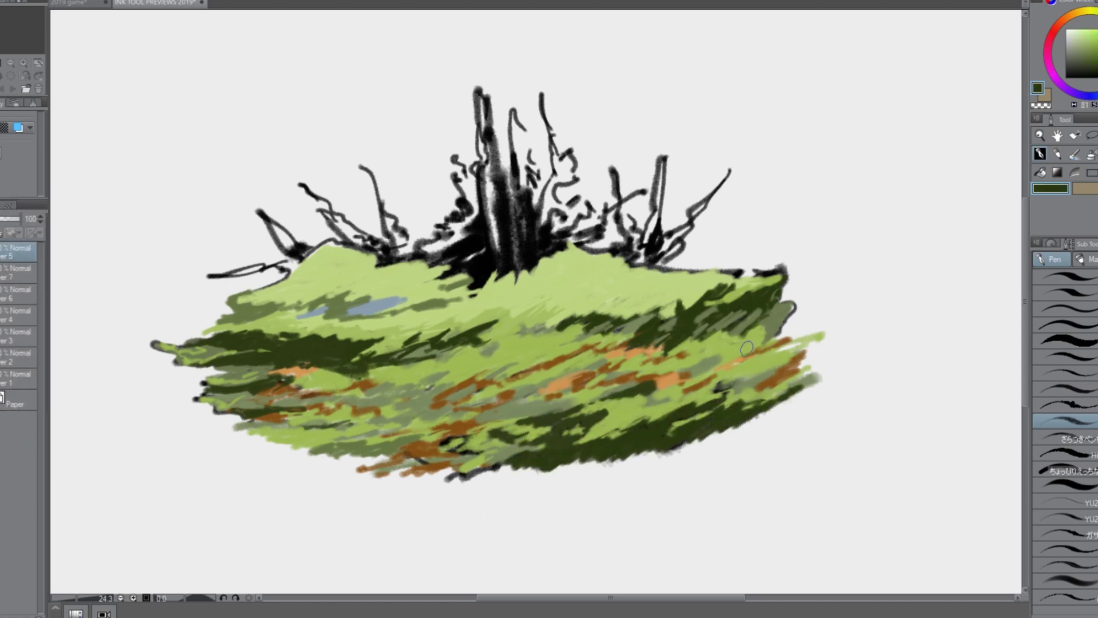
{"action": "left_click", "coordinate": [366, 346], "text": "alt"}
{"action": "scroll", "coordinate": [422, 314], "scroll_direction": "up", "scroll_amount": 2}
{"action": "scroll", "coordinate": [490, 388], "scroll_direction": "down", "scroll_amount": 2}
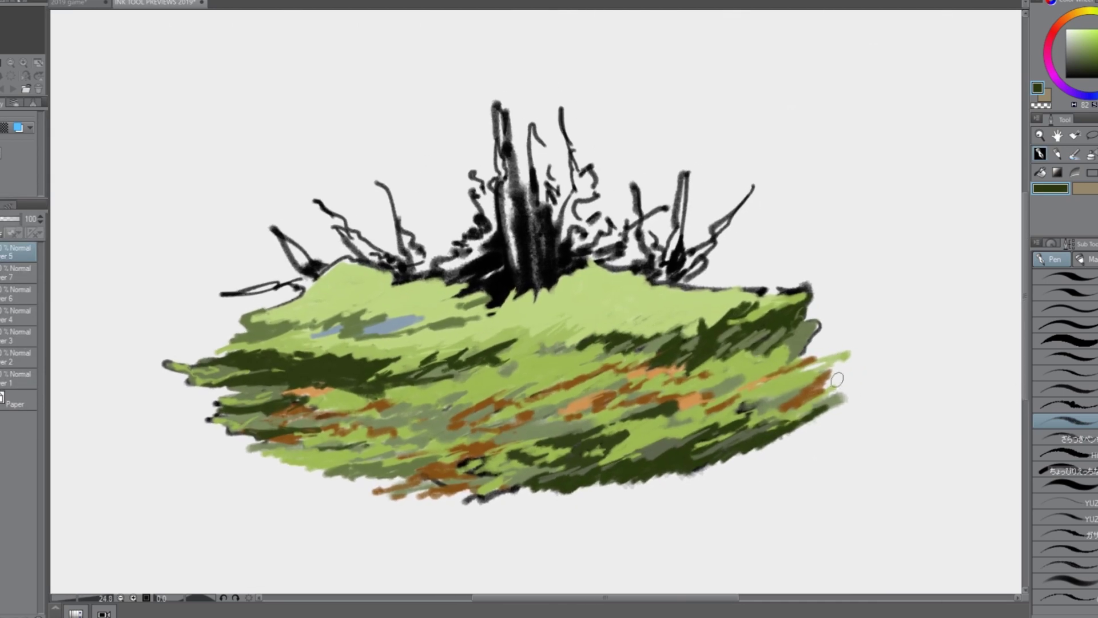
Step: Paint dark green over the black central stems and fill the left ridge's black linework with pointed dark green blades
{"action": "left_click_drag", "start_coordinate": [498, 182], "coordinate": [508, 283]}
{"action": "left_click_drag", "start_coordinate": [533, 207], "coordinate": [537, 289]}
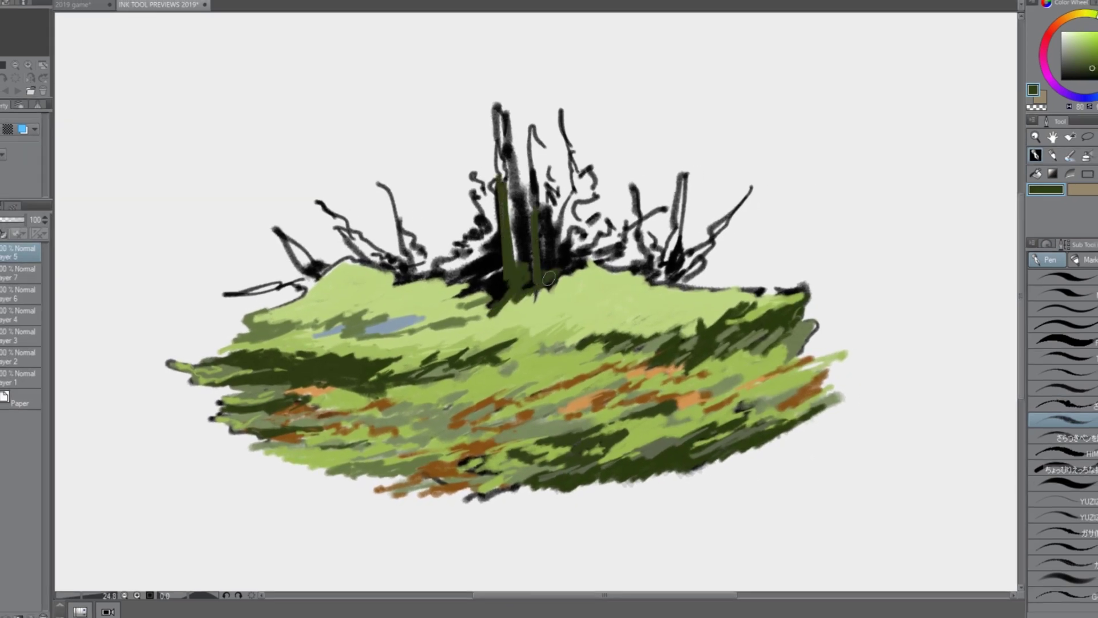
{"action": "left_click_drag", "start_coordinate": [323, 275], "coordinate": [227, 291]}
{"action": "mouse_move", "coordinate": [275, 229]}
{"action": "left_mouse_down"}
{"action": "mouse_move", "coordinate": [335, 269]}
{"action": "mouse_move", "coordinate": [499, 224]}
{"action": "left_mouse_up"}
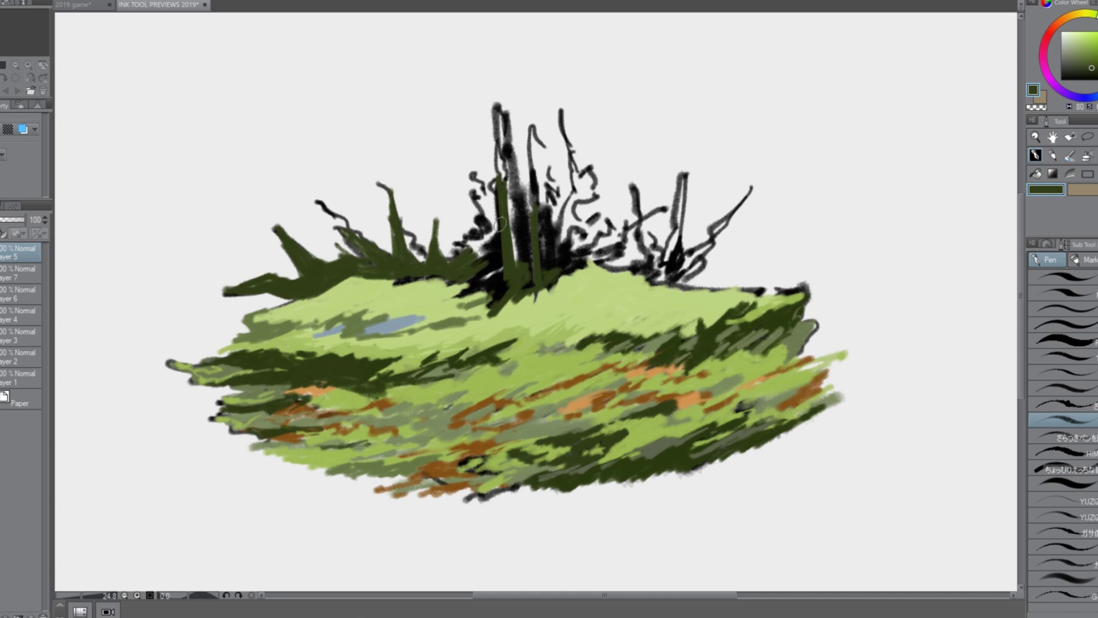
{"action": "left_click_drag", "start_coordinate": [336, 277], "coordinate": [325, 249]}
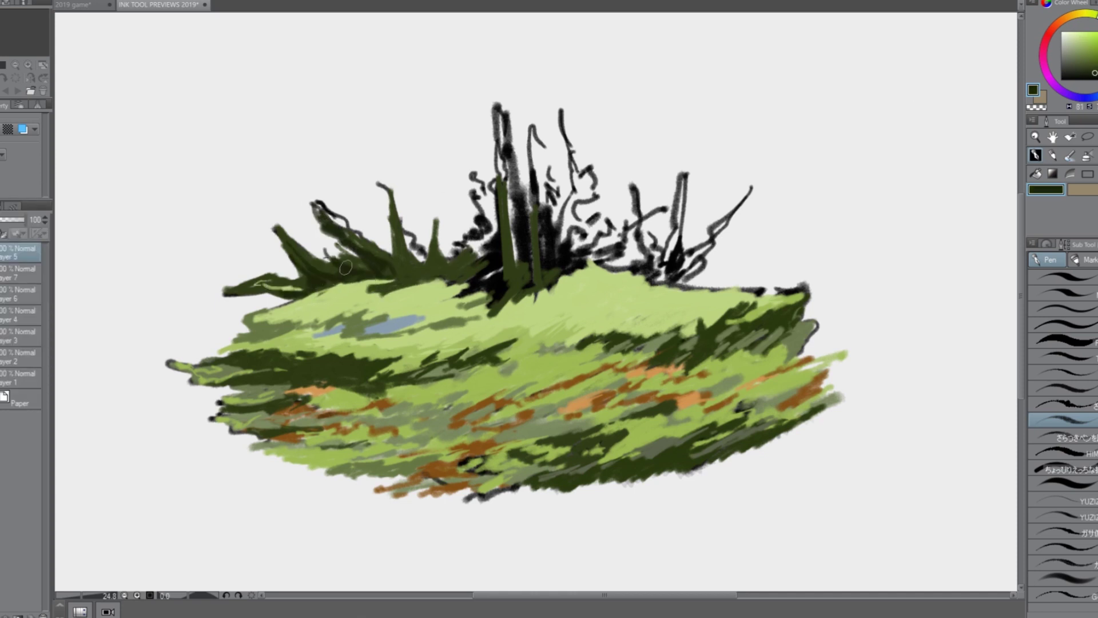
Step: Add darker green spiky tufts along the hill's upper-left edge and dark strokes across the left slope
{"action": "key", "text": "c"}
{"action": "left_click_drag", "start_coordinate": [222, 284], "coordinate": [302, 274]}
{"action": "left_click_drag", "start_coordinate": [274, 327], "coordinate": [183, 318]}
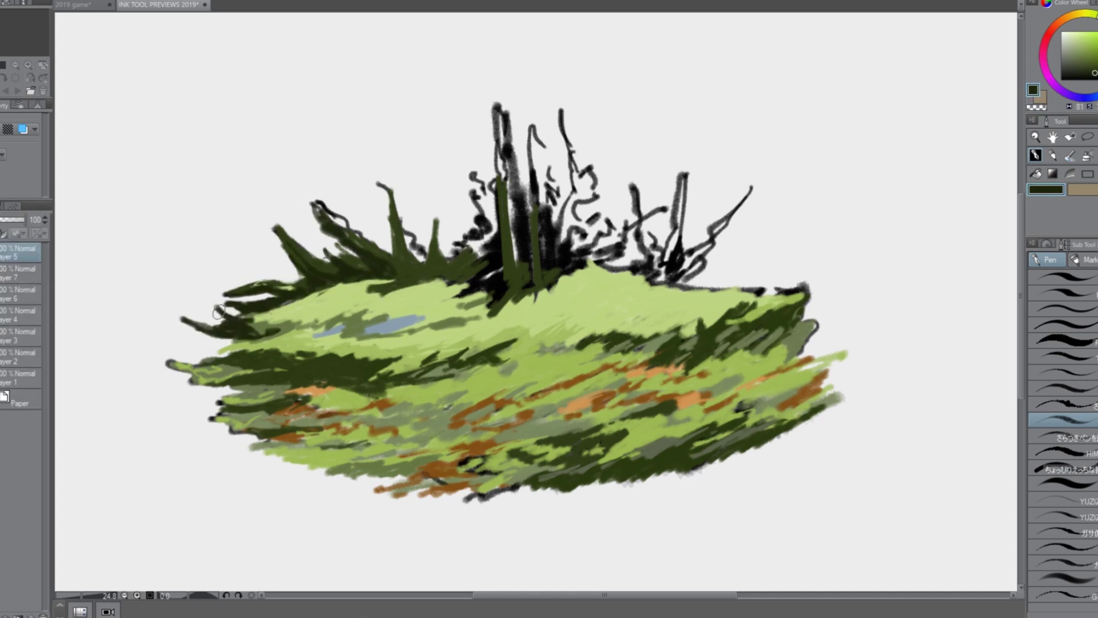
{"action": "left_click_drag", "start_coordinate": [183, 345], "coordinate": [379, 394]}
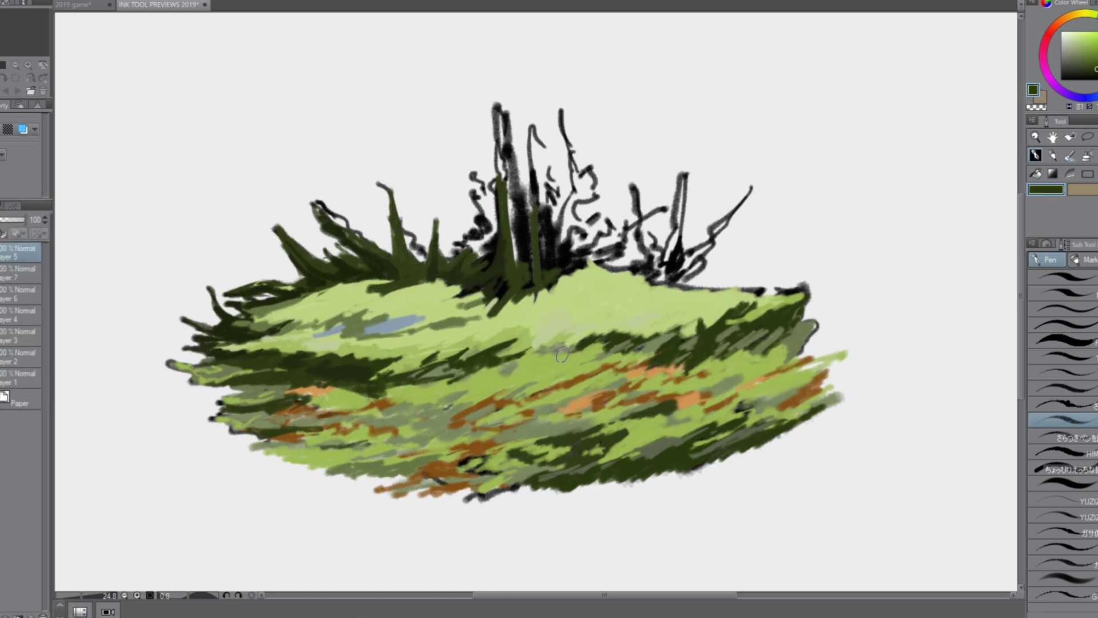
Step: Add blue accents, sampled from the blue patch, to the right slope and the middle of the ground
{"action": "left_click", "coordinate": [400, 324], "text": "alt"}
{"action": "left_click_drag", "start_coordinate": [696, 328], "coordinate": [684, 338]}
{"action": "left_click_drag", "start_coordinate": [457, 398], "coordinate": [439, 411]}
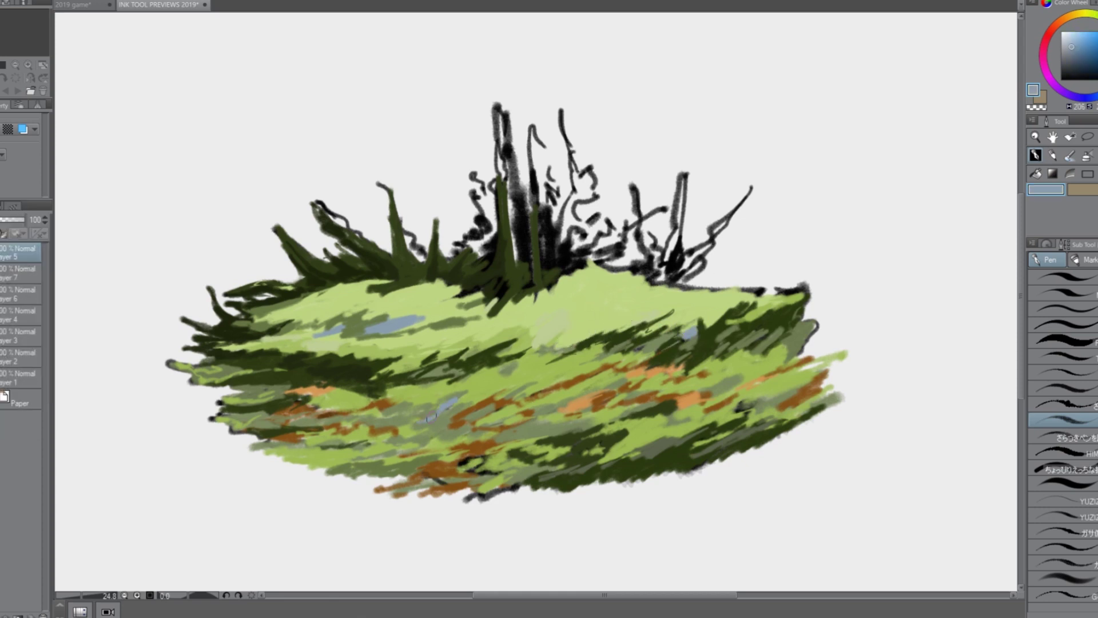
Step: Paint mid-green grass blades over the left ridge, from the central stems to the far-left tufts, using sampled greens
{"action": "left_click", "coordinate": [557, 379], "text": "alt"}
{"action": "left_click_drag", "start_coordinate": [502, 270], "coordinate": [499, 240]}
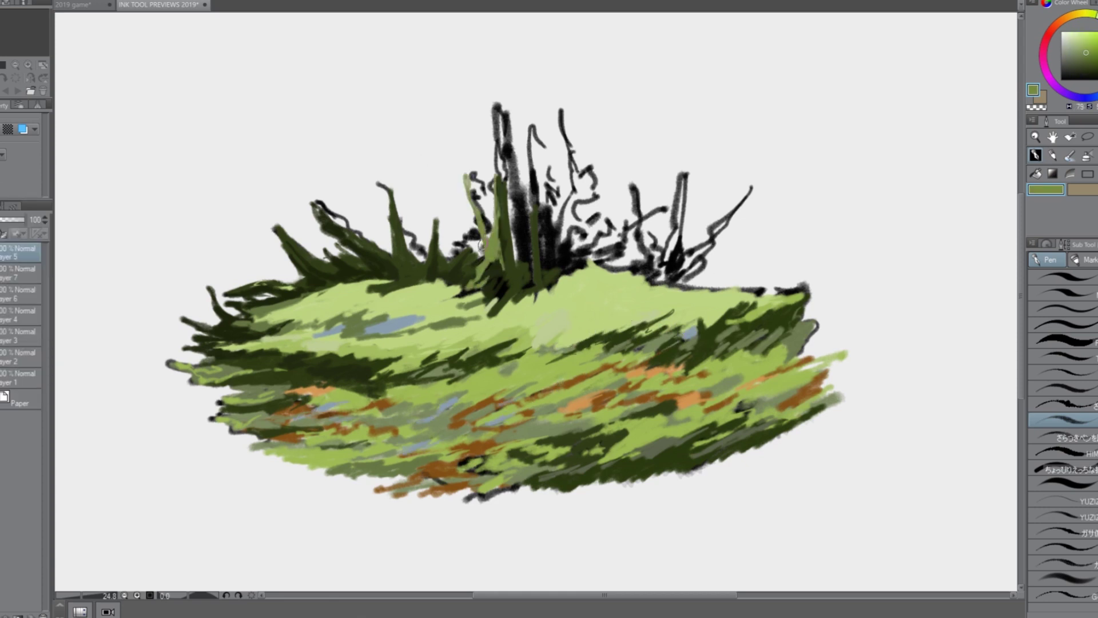
{"action": "left_click_drag", "start_coordinate": [390, 251], "coordinate": [367, 203]}
{"action": "left_click", "coordinate": [457, 281], "text": "alt"}
{"action": "left_click_drag", "start_coordinate": [476, 293], "coordinate": [436, 299]}
{"action": "left_click_drag", "start_coordinate": [379, 266], "coordinate": [348, 251]}
{"action": "left_click_drag", "start_coordinate": [366, 261], "coordinate": [310, 213]}
Step: Fill the right ridge with sampled dark green grass strokes from the central stems out to the hill's right edge
{"action": "left_click", "coordinate": [547, 280], "text": "alt"}
{"action": "left_click_drag", "start_coordinate": [575, 268], "coordinate": [630, 243]}
{"action": "mouse_move", "coordinate": [664, 285]}
{"action": "left_mouse_down"}
{"action": "mouse_move", "coordinate": [678, 245]}
{"action": "mouse_move", "coordinate": [749, 248]}
{"action": "left_mouse_up"}
{"action": "mouse_move", "coordinate": [695, 276]}
{"action": "left_mouse_down"}
{"action": "mouse_move", "coordinate": [718, 293]}
{"action": "mouse_move", "coordinate": [676, 273]}
{"action": "mouse_move", "coordinate": [699, 273]}
{"action": "left_mouse_up"}
{"action": "left_click", "coordinate": [680, 299], "text": "alt"}
{"action": "mouse_move", "coordinate": [732, 293]}
{"action": "left_mouse_down"}
{"action": "mouse_move", "coordinate": [685, 288]}
{"action": "mouse_move", "coordinate": [793, 232]}
{"action": "left_mouse_up"}
{"action": "left_click_drag", "start_coordinate": [795, 267], "coordinate": [759, 294]}
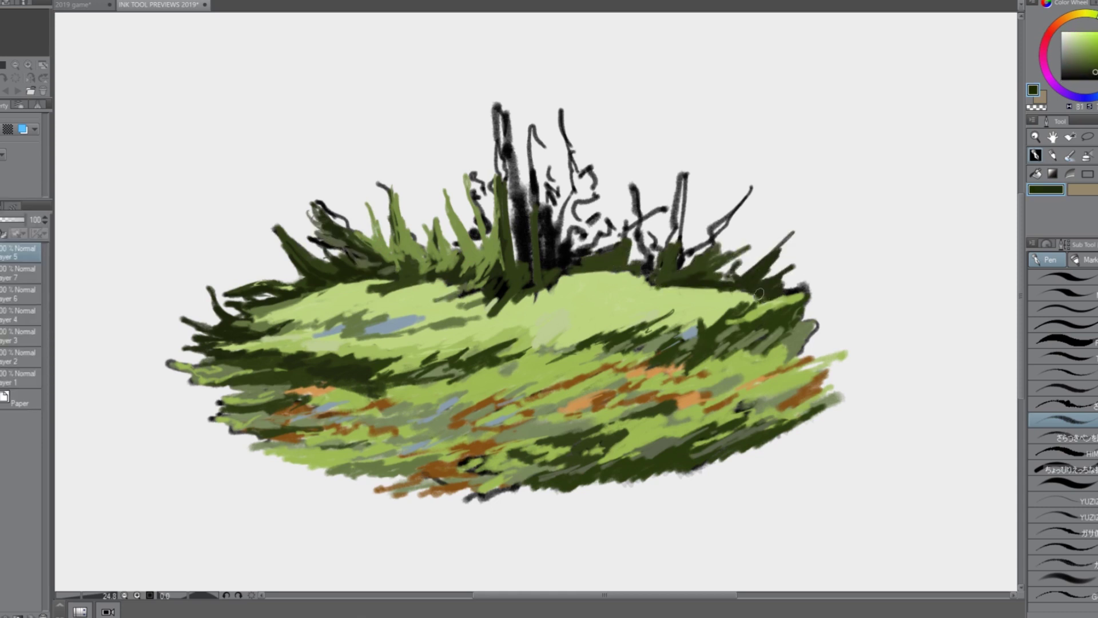
Step: Paint sampled mid-green blades over the right ridge and the stems just right of the centre
{"action": "left_click", "coordinate": [491, 252], "text": "alt"}
{"action": "mouse_move", "coordinate": [669, 268]}
{"action": "left_mouse_down"}
{"action": "mouse_move", "coordinate": [685, 178]}
{"action": "mouse_move", "coordinate": [629, 233]}
{"action": "left_mouse_up"}
{"action": "left_click_drag", "start_coordinate": [542, 280], "coordinate": [540, 184]}
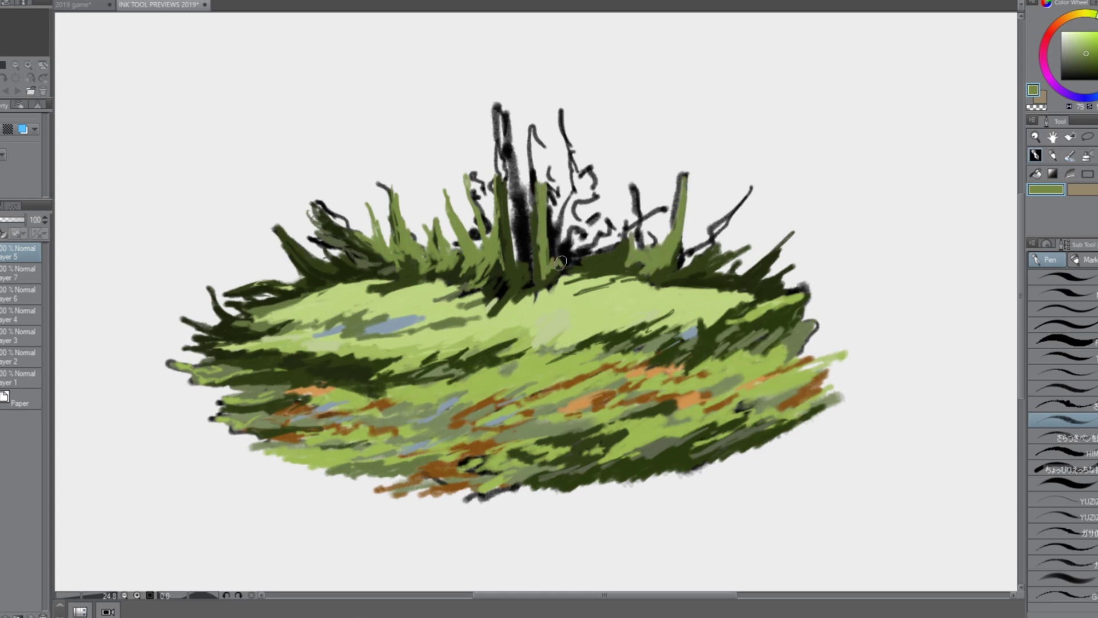
{"action": "left_click_drag", "start_coordinate": [586, 266], "coordinate": [549, 214]}
{"action": "left_click_drag", "start_coordinate": [595, 263], "coordinate": [608, 204]}
Step: Cover the tallest central stem with mid-green and add slanted blades on its left side
{"action": "left_click_drag", "start_coordinate": [522, 272], "coordinate": [513, 180]}
{"action": "left_click_drag", "start_coordinate": [529, 285], "coordinate": [504, 107]}
{"action": "left_click_drag", "start_coordinate": [509, 191], "coordinate": [478, 123]}
{"action": "left_click_drag", "start_coordinate": [497, 208], "coordinate": [484, 163]}
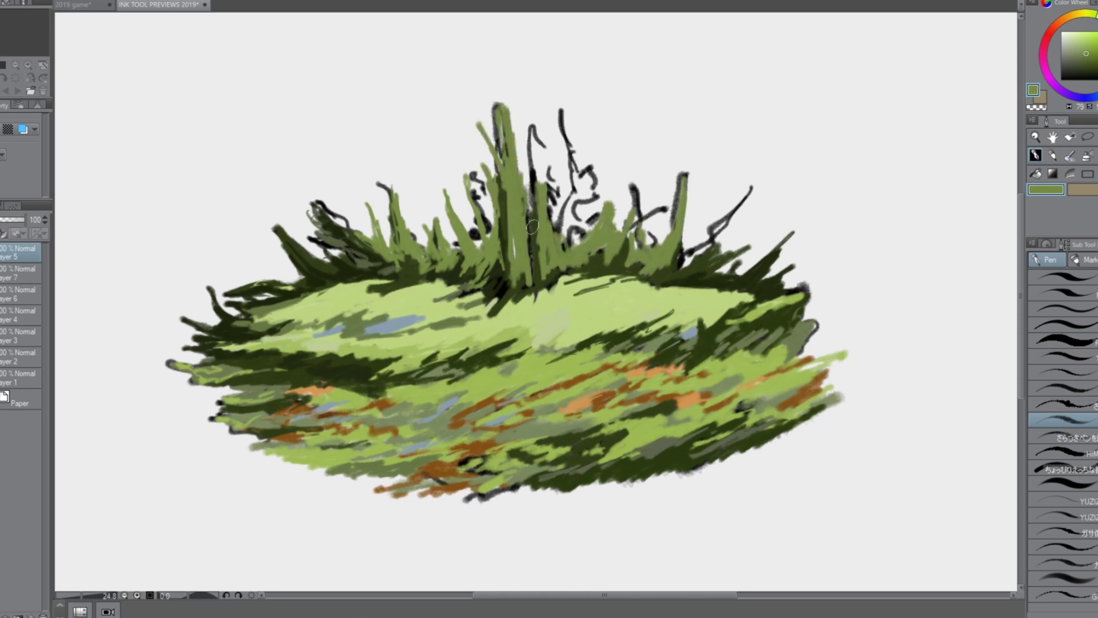
Step: Paint dark and mid-green blades over the curly black twigs right of the central stem
{"action": "left_click_drag", "start_coordinate": [568, 182], "coordinate": [567, 246]}
{"action": "left_click_drag", "start_coordinate": [584, 228], "coordinate": [572, 151]}
{"action": "mouse_move", "coordinate": [587, 246]}
{"action": "left_mouse_down"}
{"action": "mouse_move", "coordinate": [599, 214]}
{"action": "mouse_move", "coordinate": [582, 184]}
{"action": "left_mouse_up"}
{"action": "left_click", "coordinate": [599, 233], "text": "alt"}
{"action": "left_click_drag", "start_coordinate": [575, 164], "coordinate": [576, 245]}
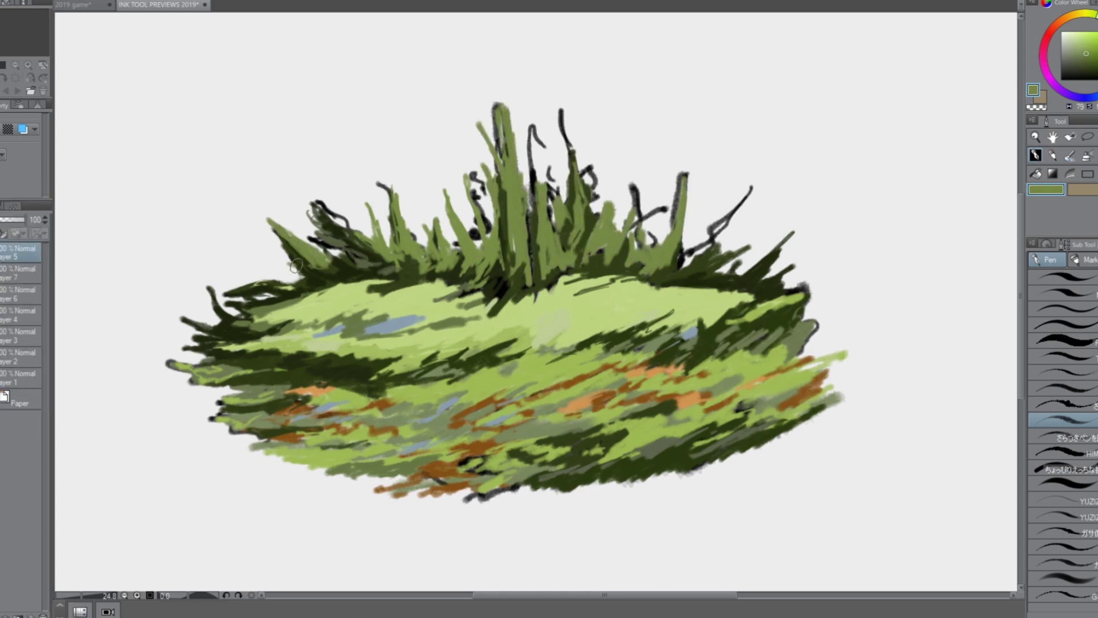
Step: Add sampled dark strokes along the ridge's left end
{"action": "left_click", "coordinate": [316, 275], "text": "alt"}
{"action": "left_click_drag", "start_coordinate": [332, 274], "coordinate": [292, 269]}
{"action": "left_click_drag", "start_coordinate": [301, 283], "coordinate": [260, 285]}
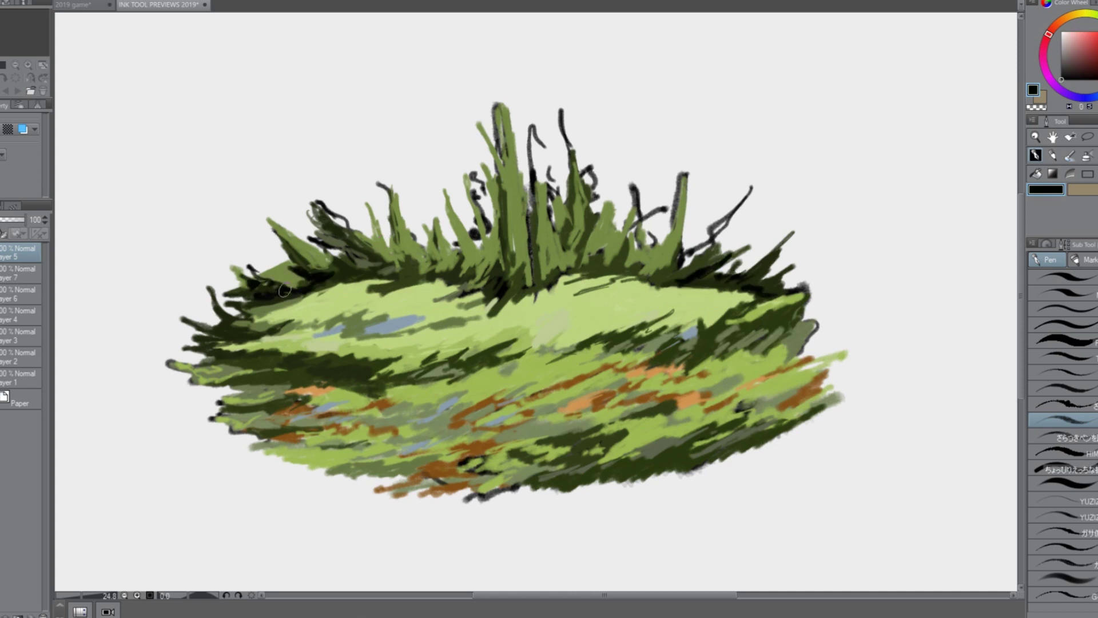
Step: Draw thin near-black blades on the right ridge and add a sampled dark green stroke to the right slope
{"action": "left_click", "coordinate": [284, 291], "text": "alt"}
{"action": "left_click", "coordinate": [682, 263], "text": "alt"}
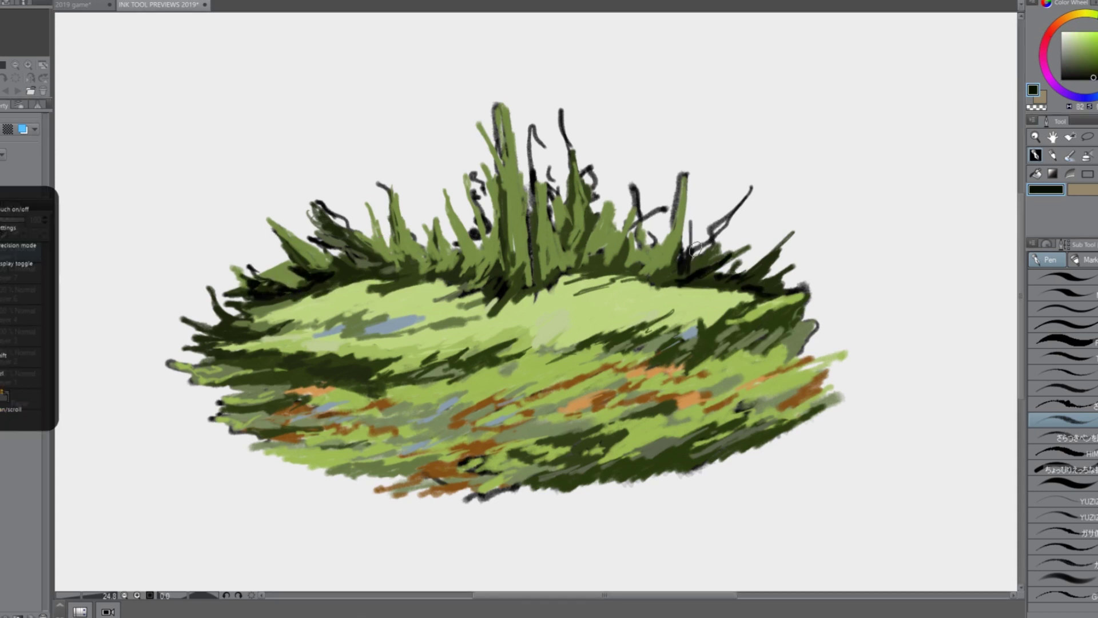
{"action": "left_click_drag", "start_coordinate": [691, 260], "coordinate": [690, 222]}
{"action": "left_click_drag", "start_coordinate": [698, 255], "coordinate": [712, 194]}
{"action": "left_click", "coordinate": [786, 338], "text": "alt"}
{"action": "left_click_drag", "start_coordinate": [787, 346], "coordinate": [760, 380]}
Step: Extend the lower-left edge of the ground outward with sampled dark green strokes
{"action": "left_click", "coordinate": [283, 431], "text": "alt"}
{"action": "left_click_drag", "start_coordinate": [269, 445], "coordinate": [199, 459]}
{"action": "left_click_drag", "start_coordinate": [229, 421], "coordinate": [148, 422]}
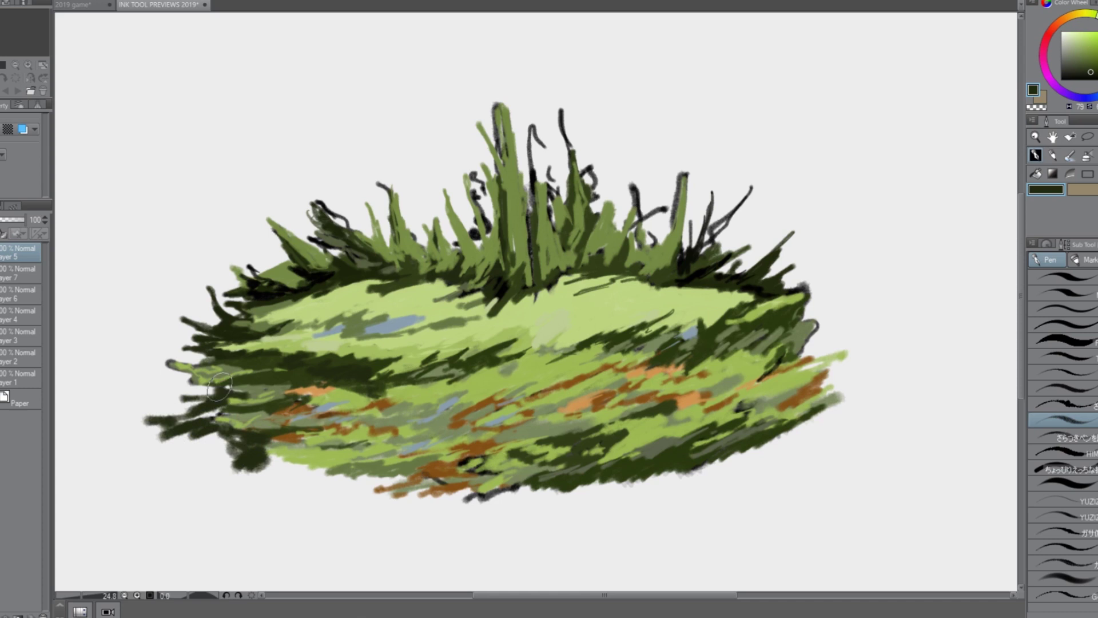
{"action": "left_click_drag", "start_coordinate": [234, 392], "coordinate": [164, 378]}
{"action": "left_click_drag", "start_coordinate": [258, 455], "coordinate": [318, 470]}
Step: Extend the hill's upper-left side outward with broad sampled dark green and near-black strokes
{"action": "left_click", "coordinate": [258, 360], "text": "alt"}
{"action": "mouse_move", "coordinate": [249, 359]}
{"action": "left_mouse_down"}
{"action": "mouse_move", "coordinate": [143, 354]}
{"action": "mouse_move", "coordinate": [119, 334]}
{"action": "left_mouse_up"}
{"action": "left_click", "coordinate": [229, 360], "text": "alt"}
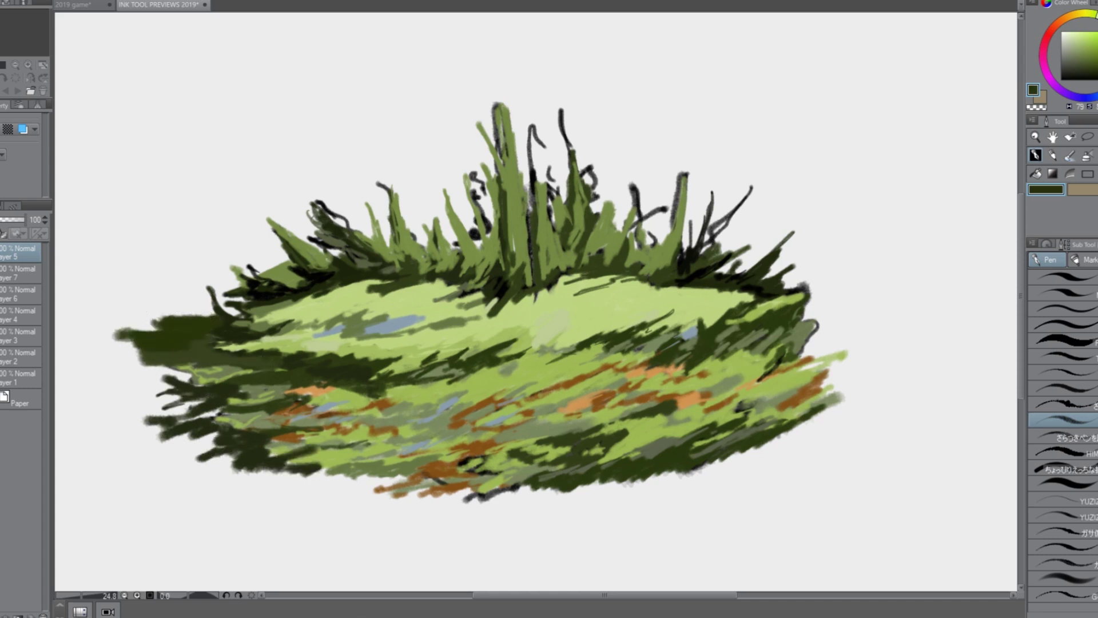
{"action": "left_click", "coordinate": [230, 324], "text": "alt"}
{"action": "mouse_move", "coordinate": [223, 336]}
{"action": "left_mouse_down"}
{"action": "mouse_move", "coordinate": [172, 336]}
{"action": "mouse_move", "coordinate": [163, 324]}
{"action": "left_mouse_up"}
{"action": "left_click_drag", "start_coordinate": [251, 314], "coordinate": [150, 300]}
{"action": "left_click_drag", "start_coordinate": [235, 281], "coordinate": [132, 310]}
{"action": "left_click", "coordinate": [198, 355], "text": "alt"}
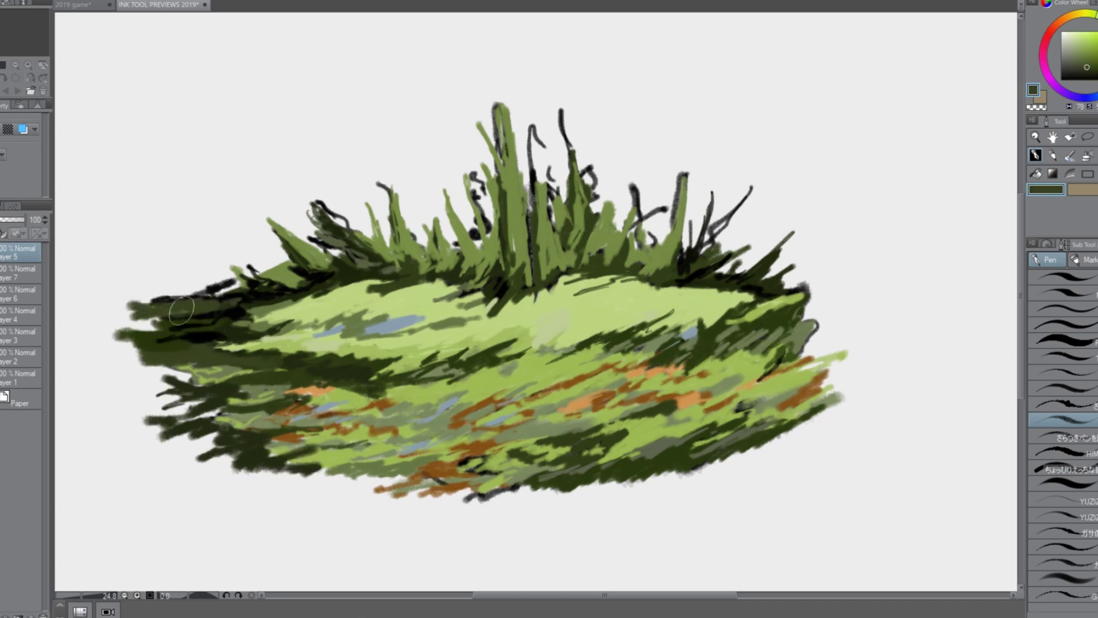
{"action": "mouse_move", "coordinate": [185, 376]}
{"action": "left_mouse_down"}
{"action": "mouse_move", "coordinate": [137, 395]}
{"action": "mouse_move", "coordinate": [127, 378]}
{"action": "left_mouse_up"}
Step: Cover the middle and lower parts of the left ground with layered strokes in sampled light and dark greens
{"action": "left_click", "coordinate": [292, 339], "text": "alt"}
{"action": "left_click_drag", "start_coordinate": [198, 358], "coordinate": [119, 354]}
{"action": "left_click_drag", "start_coordinate": [200, 403], "coordinate": [123, 400]}
{"action": "mouse_move", "coordinate": [220, 409]}
{"action": "left_mouse_down"}
{"action": "mouse_move", "coordinate": [135, 420]}
{"action": "mouse_move", "coordinate": [131, 438]}
{"action": "left_mouse_up"}
{"action": "mouse_move", "coordinate": [176, 451]}
{"action": "left_mouse_down"}
{"action": "mouse_move", "coordinate": [232, 436]}
{"action": "mouse_move", "coordinate": [135, 415]}
{"action": "left_mouse_up"}
{"action": "left_click", "coordinate": [248, 445], "text": "alt"}
{"action": "left_click_drag", "start_coordinate": [215, 397], "coordinate": [152, 420]}
{"action": "left_click", "coordinate": [177, 438], "text": "alt"}
{"action": "left_click_drag", "start_coordinate": [252, 450], "coordinate": [171, 449]}
Step: Fill out the lower-left corner and bottom edge of the ground with sampled greens, undoing the last stroke
{"action": "mouse_move", "coordinate": [135, 445]}
{"action": "left_mouse_down"}
{"action": "mouse_move", "coordinate": [137, 485]}
{"action": "mouse_move", "coordinate": [181, 502]}
{"action": "mouse_move", "coordinate": [233, 462]}
{"action": "mouse_move", "coordinate": [117, 425]}
{"action": "left_mouse_up"}
{"action": "left_click", "coordinate": [257, 449], "text": "alt"}
{"action": "left_click_drag", "start_coordinate": [297, 472], "coordinate": [153, 496]}
{"action": "left_click_drag", "start_coordinate": [337, 475], "coordinate": [229, 489]}
{"action": "mouse_move", "coordinate": [364, 506]}
{"action": "left_mouse_down"}
{"action": "mouse_move", "coordinate": [222, 508]}
{"action": "mouse_move", "coordinate": [385, 475]}
{"action": "left_mouse_up"}
{"action": "left_click", "coordinate": [215, 500], "text": "alt"}
{"action": "left_click_drag", "start_coordinate": [184, 480], "coordinate": [123, 470]}
{"action": "left_click_drag", "start_coordinate": [146, 428], "coordinate": [228, 444]}
{"action": "left_click_drag", "start_coordinate": [226, 475], "coordinate": [255, 455]}
{"action": "mouse_move", "coordinate": [343, 497]}
{"action": "left_mouse_down"}
{"action": "mouse_move", "coordinate": [414, 480]}
{"action": "mouse_move", "coordinate": [515, 488]}
{"action": "left_mouse_up"}
{"action": "left_click", "coordinate": [354, 506], "text": "alt"}
{"action": "key", "text": "ctrl+z"}
Step: Draw straight left and bottom frame edges around the scene, undoing and redrawing the bottom line
{"action": "left_click", "coordinate": [110, 52]}
{"action": "left_click", "coordinate": [113, 520], "text": "shift"}
{"action": "scroll", "coordinate": [881, 514], "scroll_direction": "right", "scroll_amount": 1}
{"action": "left_click", "coordinate": [861, 502], "text": "shift"}
{"action": "scroll", "coordinate": [855, 502], "scroll_direction": "down", "scroll_amount": 1}
{"action": "key", "text": "ctrl+z"}
{"action": "key", "text": "shift+Tab"}
{"action": "left_click", "coordinate": [786, 441], "text": "shift"}
{"action": "scroll", "coordinate": [801, 446], "scroll_direction": "down", "scroll_amount": 1}
Step: Draw the straight top and right edges of the frame around the hill scene
{"action": "left_click", "coordinate": [278, 147]}
{"action": "left_click", "coordinate": [793, 148], "text": "shift"}
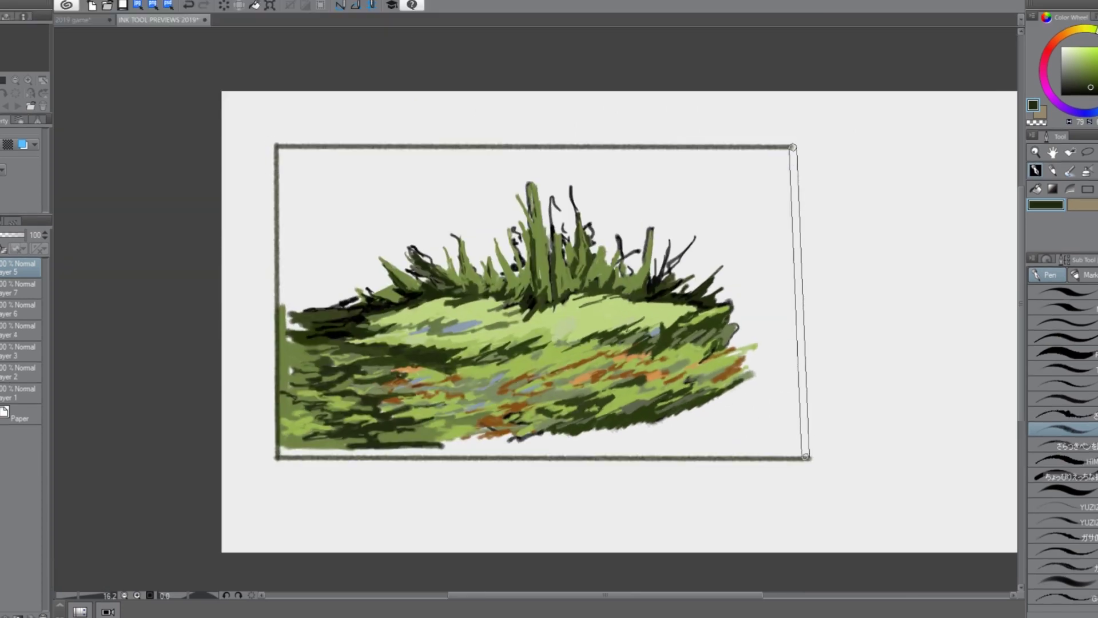
{"action": "left_click", "coordinate": [793, 452], "text": "shift"}
{"action": "scroll", "coordinate": [635, 321], "scroll_direction": "up", "scroll_amount": 2}
{"action": "scroll", "coordinate": [564, 326], "scroll_direction": "down", "scroll_amount": 1}
Step: Fill a dark green slope out to the right frame edge and add sampled dark strokes along the ground's bottom edge
{"action": "mouse_move", "coordinate": [836, 407]}
{"action": "left_mouse_down"}
{"action": "mouse_move", "coordinate": [857, 382]}
{"action": "mouse_move", "coordinate": [824, 453]}
{"action": "left_mouse_up"}
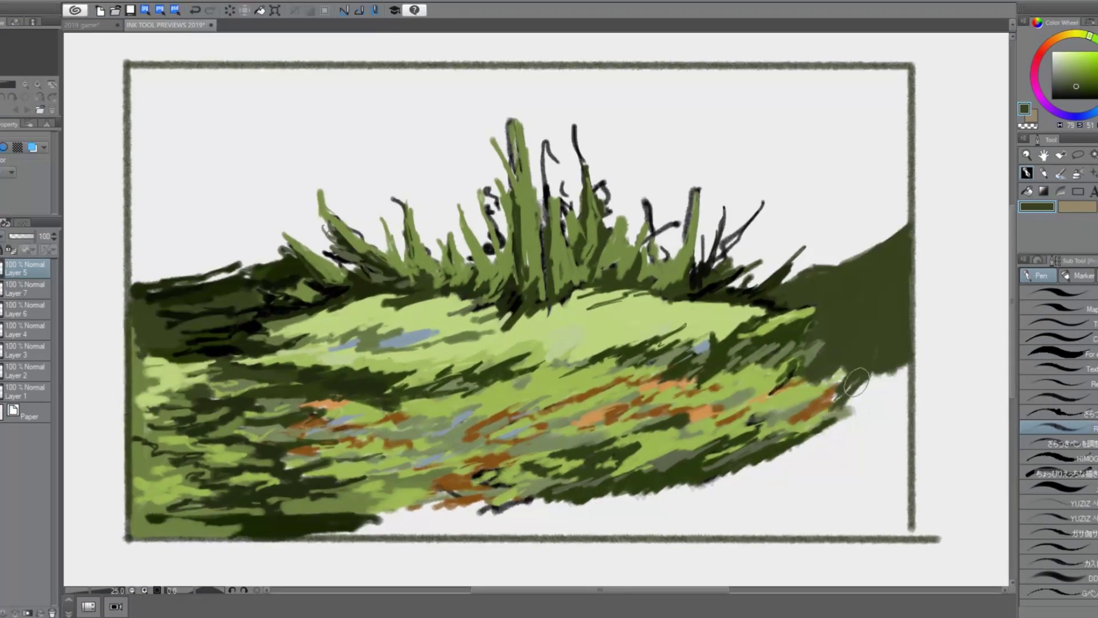
{"action": "left_click_drag", "start_coordinate": [901, 360], "coordinate": [899, 439]}
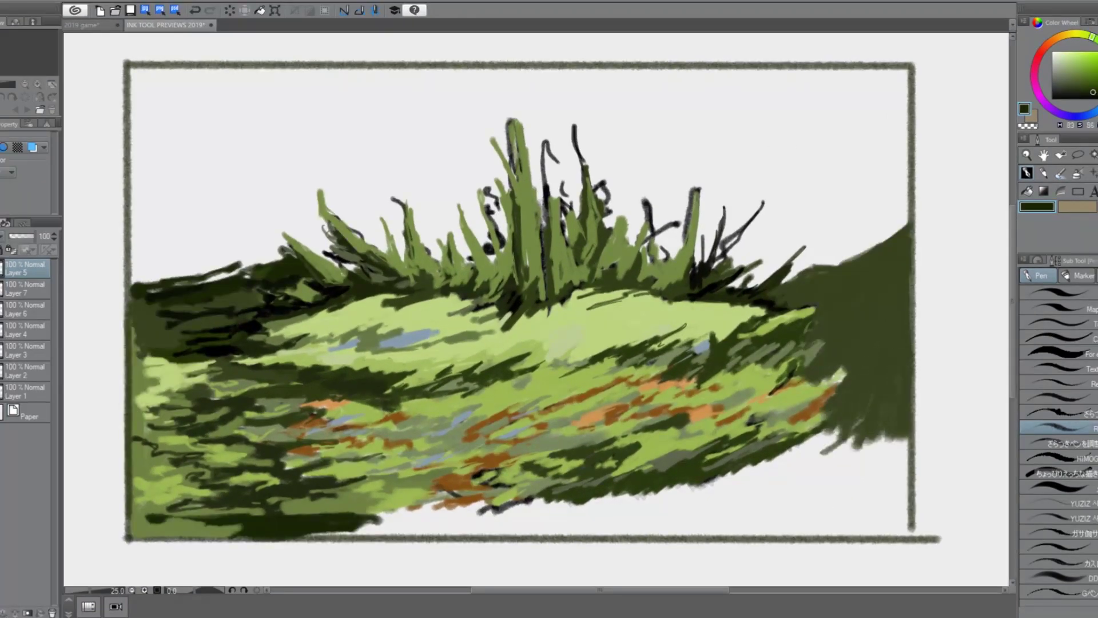
{"action": "left_click", "coordinate": [355, 522], "text": "alt"}
{"action": "left_click_drag", "start_coordinate": [375, 509], "coordinate": [483, 498]}
{"action": "left_click_drag", "start_coordinate": [449, 517], "coordinate": [566, 512]}
{"action": "mouse_move", "coordinate": [878, 278]}
{"action": "left_mouse_down"}
{"action": "mouse_move", "coordinate": [836, 361]}
{"action": "mouse_move", "coordinate": [876, 329]}
{"action": "left_mouse_up"}
Step: Add a new layer directly below Layer 5 and make Layer 5 active again
{"action": "key", "text": "ctrl+shift+n"}
{"action": "left_click_drag", "start_coordinate": [25, 269], "coordinate": [25, 291]}
{"action": "left_click", "coordinate": [25, 268]}
Step: Paint sampled mid-green strokes over the dark left bank and down the right slope
{"action": "mouse_move", "coordinate": [139, 374]}
{"action": "left_mouse_down"}
{"action": "mouse_move", "coordinate": [141, 333]}
{"action": "mouse_move", "coordinate": [200, 321]}
{"action": "left_mouse_up"}
{"action": "left_click", "coordinate": [138, 394], "text": "alt"}
{"action": "left_click_drag", "start_coordinate": [140, 291], "coordinate": [168, 306]}
{"action": "mouse_move", "coordinate": [863, 360]}
{"action": "left_mouse_down"}
{"action": "mouse_move", "coordinate": [812, 464]}
{"action": "mouse_move", "coordinate": [852, 452]}
{"action": "left_mouse_up"}
{"action": "left_click_drag", "start_coordinate": [875, 263], "coordinate": [818, 280]}
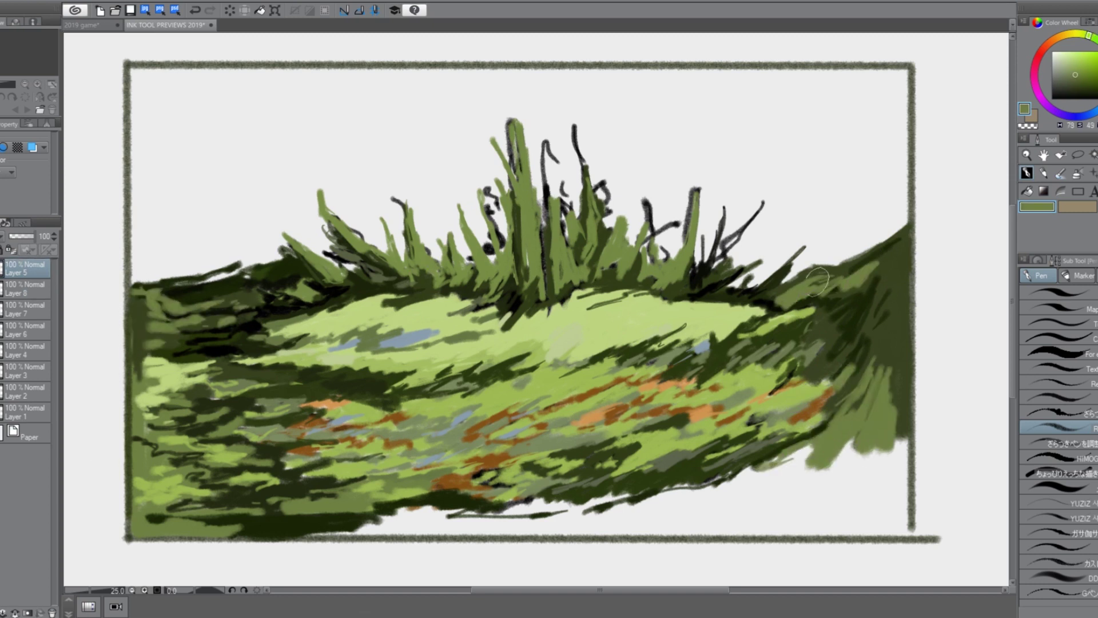
Step: Highlight the crest of the right slope with sampled light green strokes
{"action": "left_click", "coordinate": [475, 350], "text": "alt"}
{"action": "left_click_drag", "start_coordinate": [792, 299], "coordinate": [894, 248]}
{"action": "left_click_drag", "start_coordinate": [874, 285], "coordinate": [857, 315]}
{"action": "left_click_drag", "start_coordinate": [815, 329], "coordinate": [851, 313]}
{"action": "left_click_drag", "start_coordinate": [750, 299], "coordinate": [800, 289]}
Step: Draw a group of thin dark vertical trunks on the upper-left ridge, undoing the first trunk
{"action": "left_click", "coordinate": [229, 271], "text": "alt"}
{"action": "left_click_drag", "start_coordinate": [210, 89], "coordinate": [202, 273]}
{"action": "key", "text": "ctrl+z"}
{"action": "left_click_drag", "start_coordinate": [269, 69], "coordinate": [270, 246]}
{"action": "left_click", "coordinate": [491, 248], "text": "alt"}
{"action": "left_click_drag", "start_coordinate": [274, 123], "coordinate": [272, 243]}
{"action": "left_click_drag", "start_coordinate": [243, 105], "coordinate": [243, 249]}
{"action": "left_click_drag", "start_coordinate": [290, 152], "coordinate": [289, 240]}
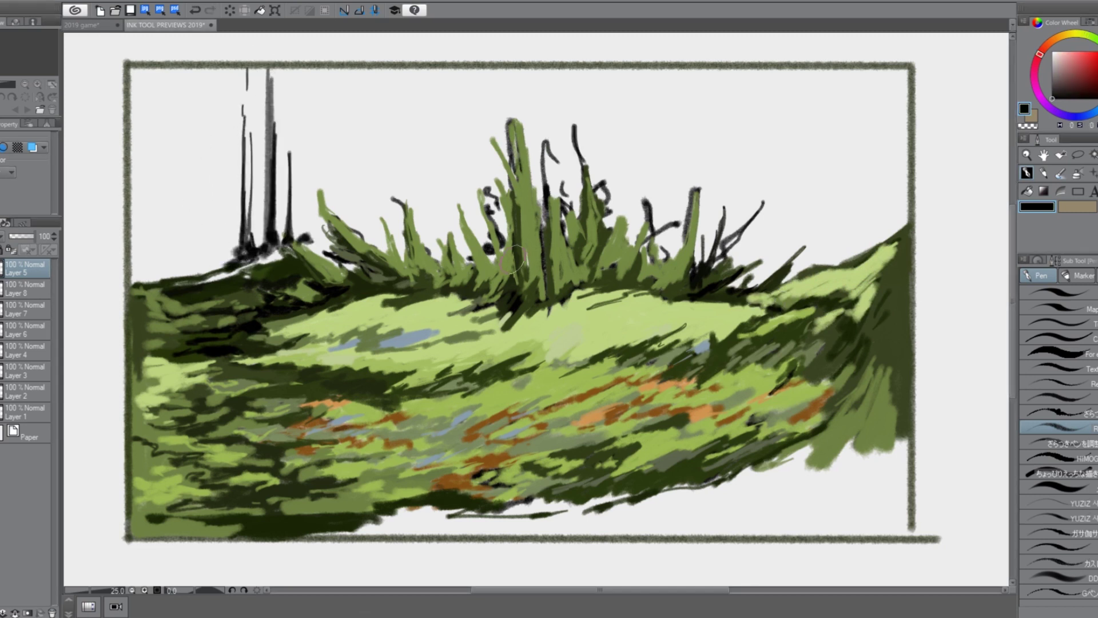
Step: Tint the tallest left trunk with a sampled colour and raise the left ridge to the frame with sampled green
{"action": "left_click", "coordinate": [270, 254], "text": "alt"}
{"action": "left_click_drag", "start_coordinate": [271, 79], "coordinate": [268, 205]}
{"action": "left_click", "coordinate": [311, 260], "text": "alt"}
{"action": "left_click_drag", "start_coordinate": [287, 249], "coordinate": [137, 291]}
{"action": "left_click_drag", "start_coordinate": [137, 270], "coordinate": [210, 266]}
Step: Draw more thin black trunks farther left on the ridge and darken the ground at their bases
{"action": "left_click", "coordinate": [271, 236], "text": "alt"}
{"action": "left_click_drag", "start_coordinate": [194, 94], "coordinate": [187, 262]}
{"action": "left_click_drag", "start_coordinate": [191, 225], "coordinate": [200, 257]}
{"action": "left_click_drag", "start_coordinate": [221, 167], "coordinate": [222, 250]}
{"action": "left_click_drag", "start_coordinate": [213, 251], "coordinate": [234, 258]}
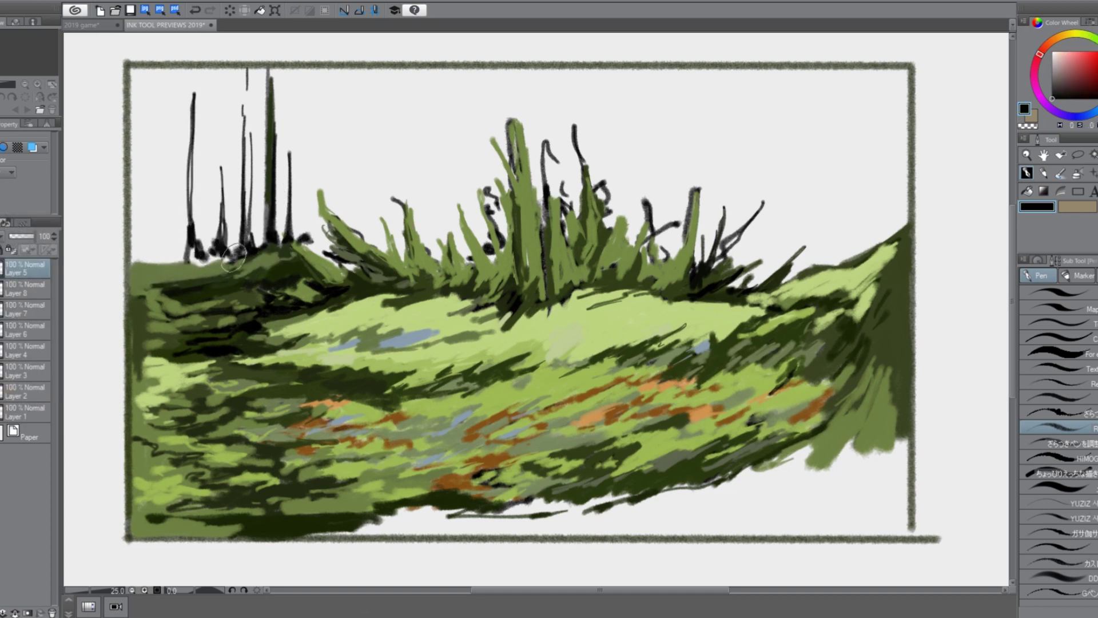
Step: Block in the sky above the left ridge with broad teal strokes, covering the thin dark trunks
{"action": "left_click", "coordinate": [529, 318], "text": "alt"}
{"action": "left_click_drag", "start_coordinate": [153, 76], "coordinate": [147, 264]}
{"action": "left_click_drag", "start_coordinate": [162, 213], "coordinate": [165, 270]}
{"action": "mouse_move", "coordinate": [174, 100]}
{"action": "left_mouse_down"}
{"action": "mouse_move", "coordinate": [173, 181]}
{"action": "mouse_move", "coordinate": [174, 82]}
{"action": "mouse_move", "coordinate": [391, 107]}
{"action": "left_mouse_up"}
{"action": "left_click", "coordinate": [1065, 59]}
{"action": "left_click_drag", "start_coordinate": [407, 142], "coordinate": [297, 220]}
Step: Layer lighter teal cloud strokes across the left half of the sky, down to the ridge line
{"action": "left_click", "coordinate": [1068, 65]}
{"action": "left_click_drag", "start_coordinate": [252, 109], "coordinate": [372, 117]}
{"action": "left_click_drag", "start_coordinate": [434, 109], "coordinate": [331, 93]}
{"action": "left_click_drag", "start_coordinate": [166, 85], "coordinate": [246, 91]}
{"action": "mouse_move", "coordinate": [172, 229]}
{"action": "left_mouse_down"}
{"action": "mouse_move", "coordinate": [314, 211]}
{"action": "mouse_move", "coordinate": [139, 113]}
{"action": "mouse_move", "coordinate": [167, 210]}
{"action": "mouse_move", "coordinate": [306, 215]}
{"action": "mouse_move", "coordinate": [167, 49]}
{"action": "mouse_move", "coordinate": [438, 113]}
{"action": "left_mouse_up"}
{"action": "left_click_drag", "start_coordinate": [415, 166], "coordinate": [228, 226]}
{"action": "left_click_drag", "start_coordinate": [286, 203], "coordinate": [346, 257]}
{"action": "left_click_drag", "start_coordinate": [272, 232], "coordinate": [186, 229]}
Step: Add a new layer above Layer 8 and paint the right half of the sky with sampled teal behind the plants
{"action": "left_click", "coordinate": [26, 289]}
{"action": "key", "text": "ctrl+shift+n"}
{"action": "left_click", "coordinate": [321, 185], "text": "alt"}
{"action": "mouse_move", "coordinate": [462, 137]}
{"action": "left_mouse_down"}
{"action": "mouse_move", "coordinate": [384, 237]}
{"action": "mouse_move", "coordinate": [572, 91]}
{"action": "mouse_move", "coordinate": [706, 127]}
{"action": "mouse_move", "coordinate": [895, 61]}
{"action": "mouse_move", "coordinate": [847, 240]}
{"action": "left_mouse_up"}
{"action": "mouse_move", "coordinate": [643, 172]}
{"action": "left_mouse_down"}
{"action": "mouse_move", "coordinate": [620, 223]}
{"action": "mouse_move", "coordinate": [606, 191]}
{"action": "left_mouse_up"}
{"action": "left_click_drag", "start_coordinate": [584, 131], "coordinate": [552, 157]}
{"action": "mouse_move", "coordinate": [474, 80]}
{"action": "left_mouse_down"}
{"action": "mouse_move", "coordinate": [744, 80]}
{"action": "mouse_move", "coordinate": [725, 164]}
{"action": "mouse_move", "coordinate": [912, 184]}
{"action": "mouse_move", "coordinate": [896, 107]}
{"action": "left_mouse_up"}
Step: Brush further diagonal teal strokes through the right and central sky to build up the clouds
{"action": "mouse_move", "coordinate": [790, 194]}
{"action": "left_mouse_down"}
{"action": "mouse_move", "coordinate": [812, 217]}
{"action": "mouse_move", "coordinate": [858, 120]}
{"action": "mouse_move", "coordinate": [744, 263]}
{"action": "mouse_move", "coordinate": [740, 103]}
{"action": "mouse_move", "coordinate": [467, 80]}
{"action": "left_mouse_up"}
{"action": "left_click_drag", "start_coordinate": [770, 137], "coordinate": [840, 154]}
{"action": "left_click_drag", "start_coordinate": [875, 198], "coordinate": [865, 235]}
{"action": "left_click_drag", "start_coordinate": [749, 192], "coordinate": [724, 218]}
{"action": "left_click_drag", "start_coordinate": [664, 128], "coordinate": [561, 171]}
{"action": "left_click_drag", "start_coordinate": [472, 168], "coordinate": [432, 201]}
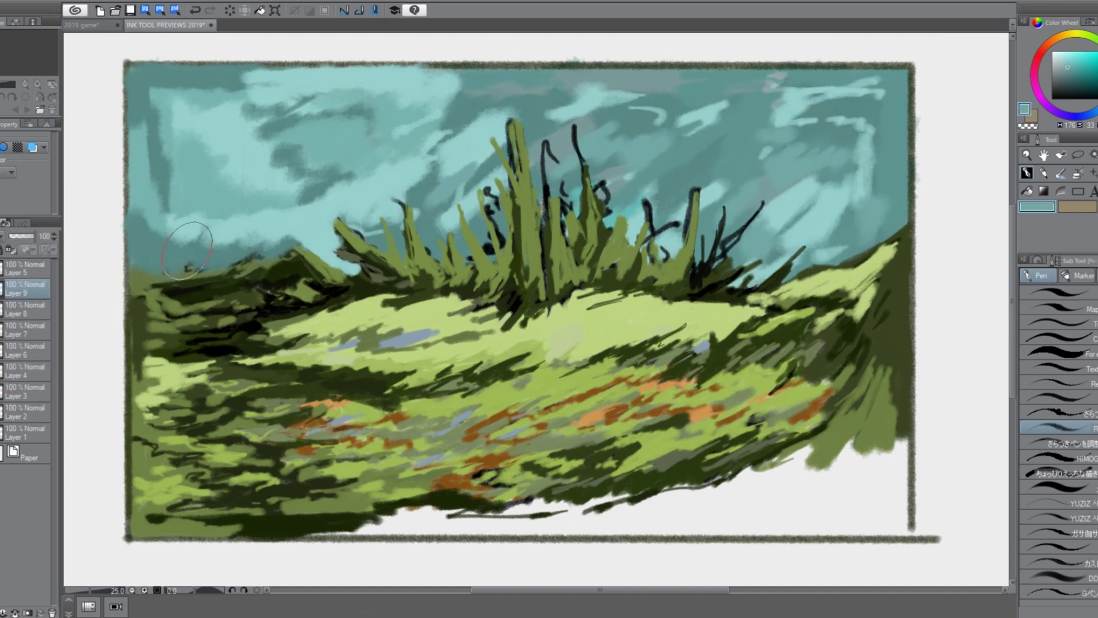
Step: Fill the blank lower-right foreground down to the frame with sampled dark and muted greens
{"action": "left_click", "coordinate": [838, 357], "text": "alt"}
{"action": "left_click_drag", "start_coordinate": [847, 449], "coordinate": [892, 491]}
{"action": "mouse_move", "coordinate": [790, 486]}
{"action": "left_mouse_down"}
{"action": "mouse_move", "coordinate": [362, 532]}
{"action": "mouse_move", "coordinate": [634, 507]}
{"action": "mouse_move", "coordinate": [483, 523]}
{"action": "left_mouse_up"}
{"action": "left_click", "coordinate": [578, 486], "text": "alt"}
{"action": "mouse_move", "coordinate": [555, 531]}
{"action": "left_mouse_down"}
{"action": "mouse_move", "coordinate": [858, 509]}
{"action": "mouse_move", "coordinate": [904, 529]}
{"action": "left_mouse_up"}
{"action": "left_click_drag", "start_coordinate": [876, 454], "coordinate": [867, 483]}
{"action": "left_click", "coordinate": [710, 421], "text": "alt"}
{"action": "left_click_drag", "start_coordinate": [827, 497], "coordinate": [695, 525]}
{"action": "left_click_drag", "start_coordinate": [609, 526], "coordinate": [475, 522]}
Step: Merge Layer 5 with the sky layer below it and add sampled green strokes along the lower foreground
{"action": "left_click", "coordinate": [26, 269]}
{"action": "key", "text": "ctrl+e"}
{"action": "left_click", "coordinate": [830, 483], "text": "alt"}
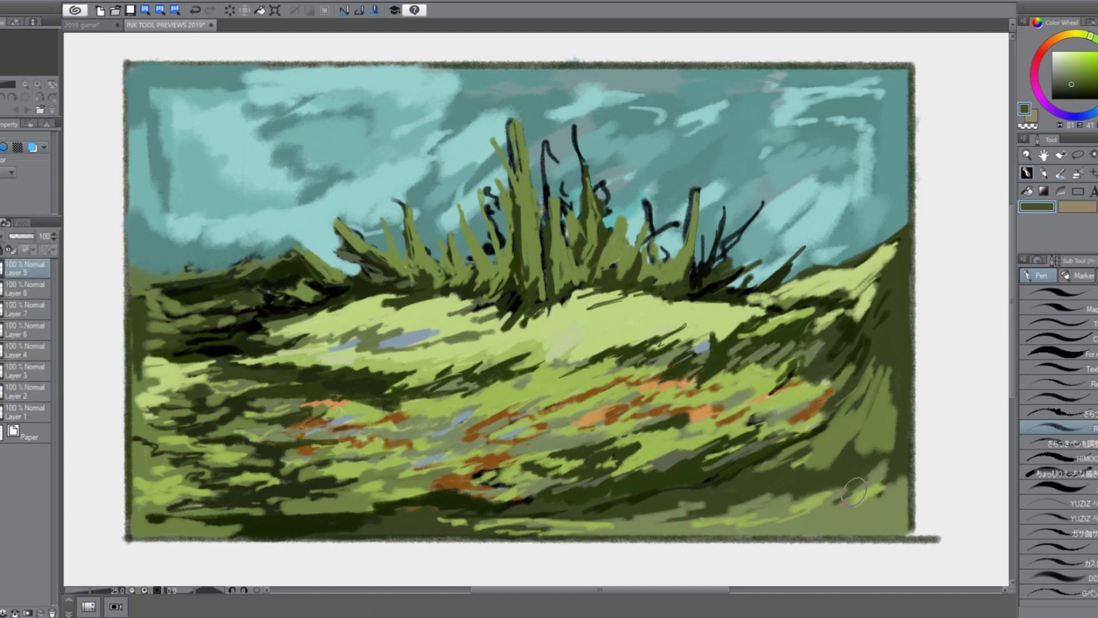
{"action": "left_click_drag", "start_coordinate": [784, 489], "coordinate": [729, 522]}
{"action": "left_click_drag", "start_coordinate": [429, 503], "coordinate": [818, 434]}
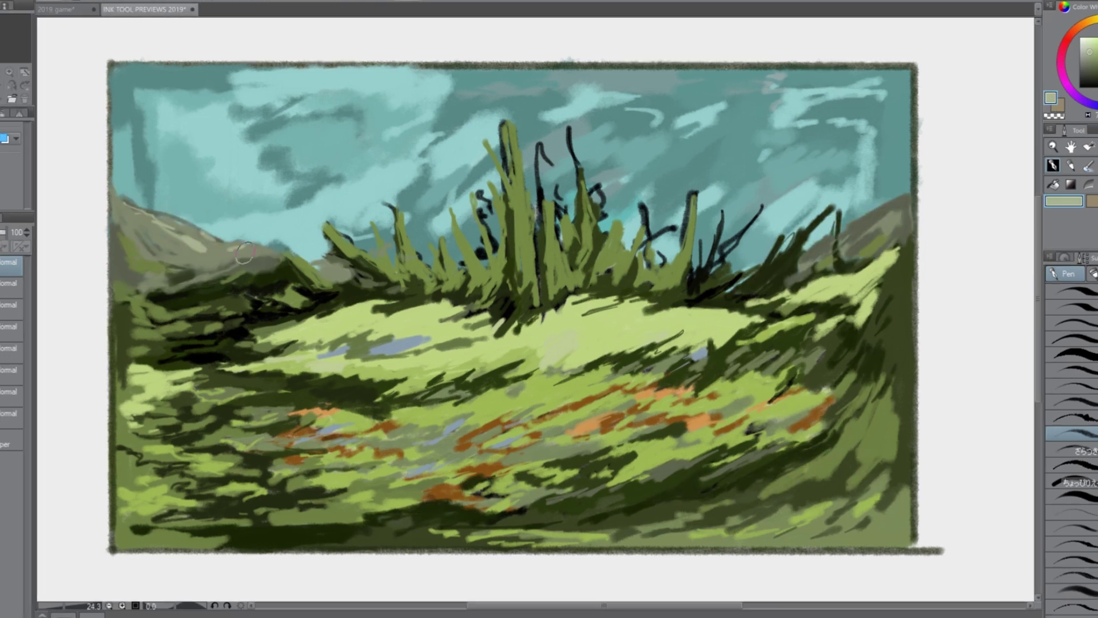
Step: Outline the crests of the distant grey hills at both sides with sampled dark green
{"action": "left_click", "coordinate": [812, 232], "text": "alt"}
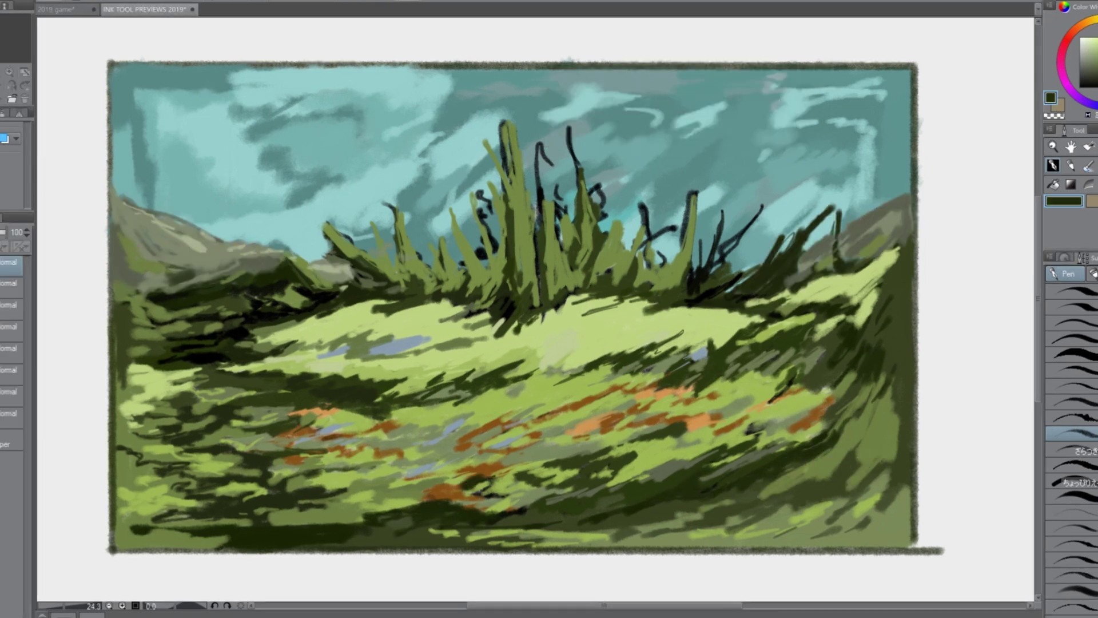
{"action": "left_click_drag", "start_coordinate": [841, 226], "coordinate": [914, 192]}
{"action": "left_click_drag", "start_coordinate": [108, 185], "coordinate": [218, 237]}
Step: Paint sampled sky teal over the spiky plants and the sky area above the left ridge
{"action": "left_click", "coordinate": [355, 209], "text": "alt"}
{"action": "left_click_drag", "start_coordinate": [375, 209], "coordinate": [355, 233]}
{"action": "left_click", "coordinate": [372, 183], "text": "alt"}
{"action": "left_click_drag", "start_coordinate": [391, 186], "coordinate": [343, 235]}
{"action": "mouse_move", "coordinate": [412, 192]}
{"action": "left_mouse_down"}
{"action": "mouse_move", "coordinate": [381, 249]}
{"action": "mouse_move", "coordinate": [326, 254]}
{"action": "left_mouse_up"}
{"action": "left_click_drag", "start_coordinate": [251, 192], "coordinate": [212, 237]}
{"action": "mouse_move", "coordinate": [298, 223]}
{"action": "left_mouse_down"}
{"action": "mouse_move", "coordinate": [263, 194]}
{"action": "mouse_move", "coordinate": [743, 257]}
{"action": "mouse_move", "coordinate": [761, 196]}
{"action": "mouse_move", "coordinate": [658, 252]}
{"action": "mouse_move", "coordinate": [564, 158]}
{"action": "mouse_move", "coordinate": [473, 208]}
{"action": "mouse_move", "coordinate": [385, 152]}
{"action": "mouse_move", "coordinate": [679, 214]}
{"action": "mouse_move", "coordinate": [904, 103]}
{"action": "mouse_move", "coordinate": [658, 86]}
{"action": "mouse_move", "coordinate": [142, 86]}
{"action": "mouse_move", "coordinate": [471, 111]}
{"action": "mouse_move", "coordinate": [468, 164]}
{"action": "left_mouse_up"}
Step: Draw thin dark trunks in the dip before the right hill and clear the remaining spiky plants with sky colour
{"action": "left_click", "coordinate": [811, 252], "text": "alt"}
{"action": "left_click_drag", "start_coordinate": [719, 230], "coordinate": [707, 283]}
{"action": "left_click", "coordinate": [693, 302], "text": "alt"}
{"action": "left_click_drag", "start_coordinate": [691, 218], "coordinate": [685, 294]}
{"action": "left_click_drag", "start_coordinate": [718, 253], "coordinate": [728, 298]}
{"action": "mouse_move", "coordinate": [745, 214]}
{"action": "left_mouse_down"}
{"action": "mouse_move", "coordinate": [740, 256]}
{"action": "mouse_move", "coordinate": [507, 238]}
{"action": "mouse_move", "coordinate": [486, 258]}
{"action": "mouse_move", "coordinate": [458, 252]}
{"action": "mouse_move", "coordinate": [402, 274]}
{"action": "mouse_move", "coordinate": [466, 300]}
{"action": "left_mouse_up"}
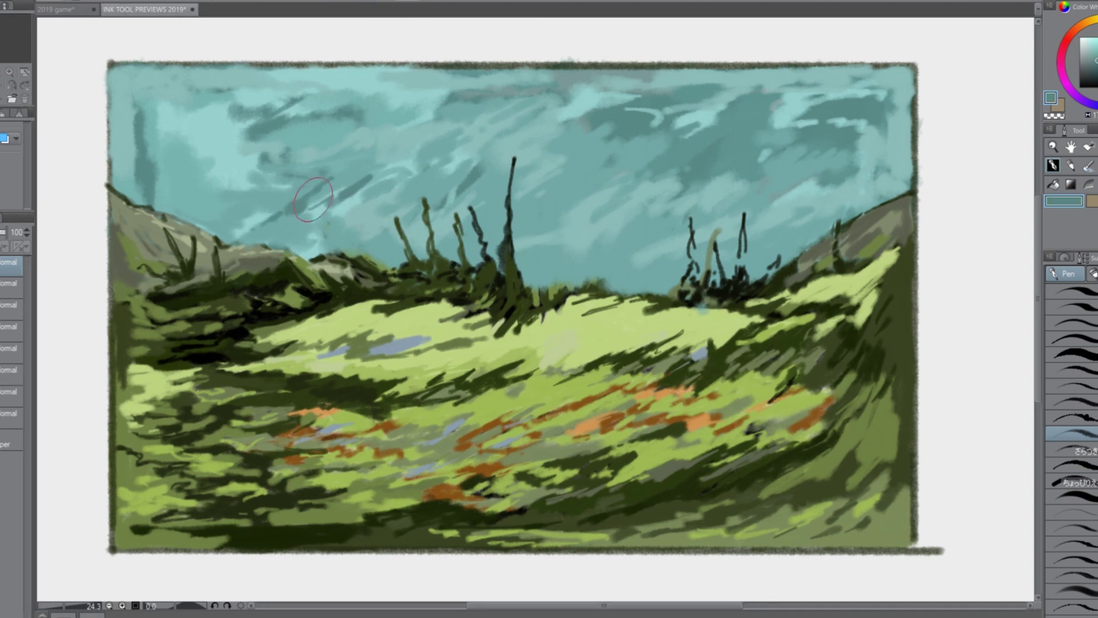
Step: Draw two thin dark trunks on the left ridge and darken the ground at their bases
{"action": "left_click_drag", "start_coordinate": [305, 174], "coordinate": [307, 260]}
{"action": "left_click_drag", "start_coordinate": [270, 216], "coordinate": [236, 248]}
{"action": "left_click", "coordinate": [281, 269], "text": "alt"}
{"action": "left_click_drag", "start_coordinate": [258, 245], "coordinate": [303, 266]}
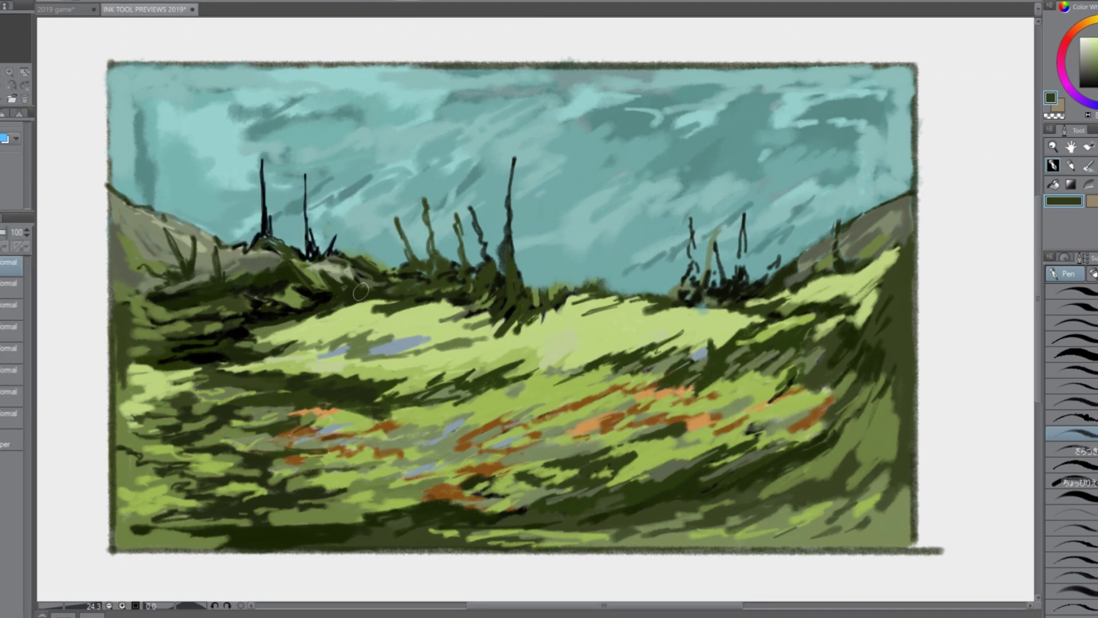
Step: Draw a row of tapering dark trunks along the far-left hill crest up to the frame edge
{"action": "left_click_drag", "start_coordinate": [182, 136], "coordinate": [187, 222]}
{"action": "left_click_drag", "start_coordinate": [164, 116], "coordinate": [166, 211]}
{"action": "left_click_drag", "start_coordinate": [131, 111], "coordinate": [133, 188]}
{"action": "left_click_drag", "start_coordinate": [238, 180], "coordinate": [225, 238]}
{"action": "left_click", "coordinate": [217, 269], "text": "alt"}
{"action": "left_click_drag", "start_coordinate": [213, 168], "coordinate": [212, 230]}
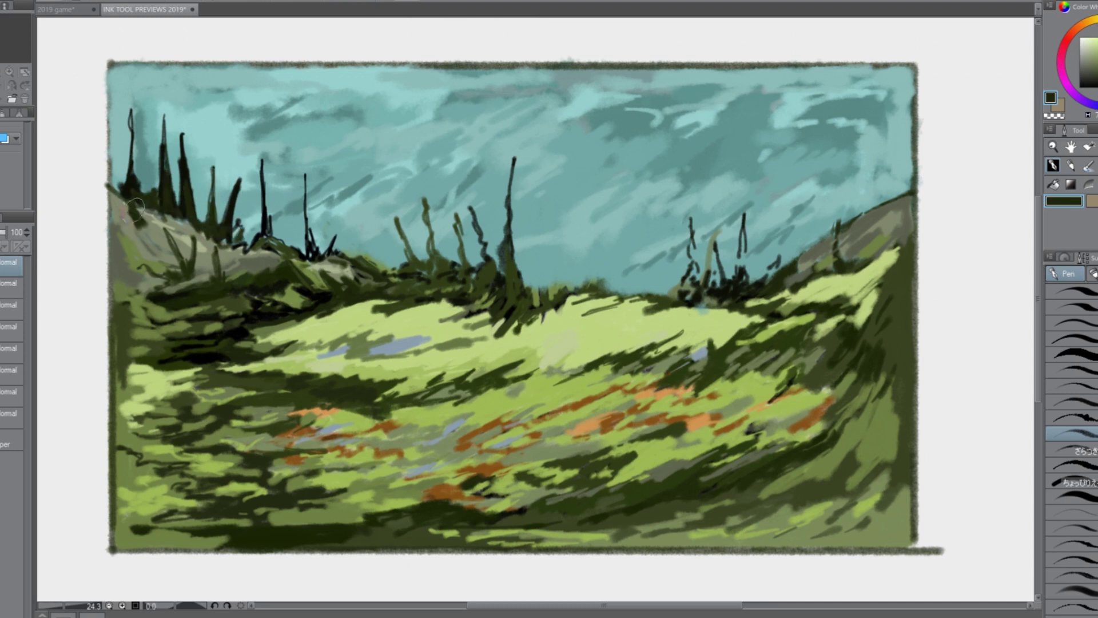
{"action": "left_click_drag", "start_coordinate": [116, 163], "coordinate": [122, 224]}
{"action": "left_click_drag", "start_coordinate": [113, 119], "coordinate": [116, 172]}
Step: Darken the crest of the left ridge with sampled dark tones and add another thin trunk there
{"action": "left_click_drag", "start_coordinate": [292, 257], "coordinate": [426, 268]}
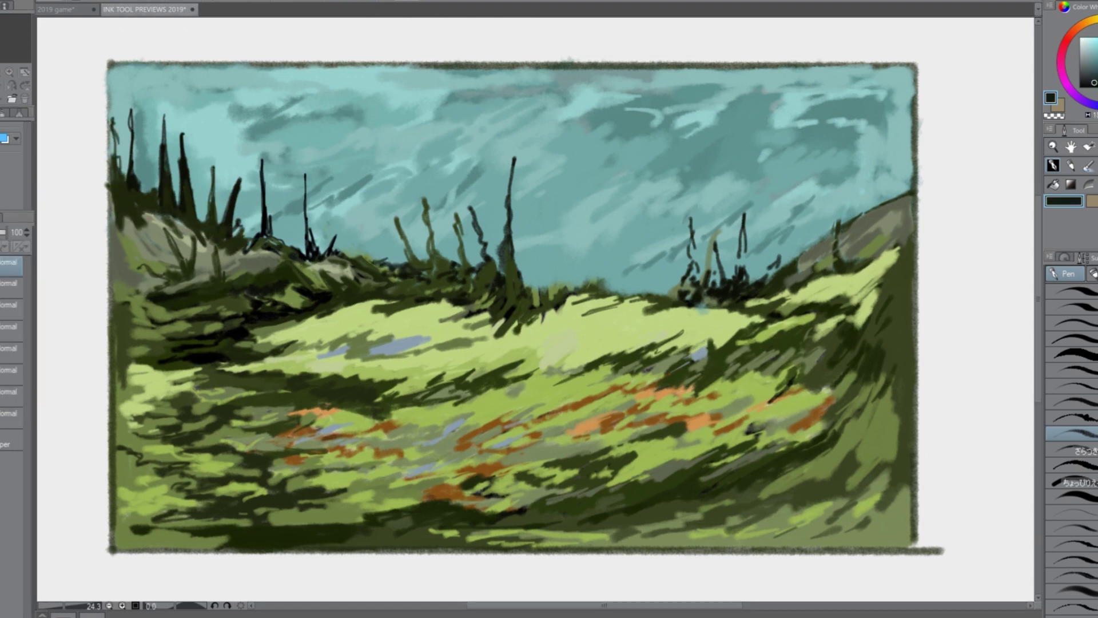
{"action": "left_click", "coordinate": [714, 290], "text": "alt"}
{"action": "left_click", "coordinate": [722, 295], "text": "alt"}
{"action": "left_click_drag", "start_coordinate": [135, 208], "coordinate": [182, 222]}
{"action": "left_click_drag", "start_coordinate": [172, 215], "coordinate": [202, 243]}
{"action": "left_click_drag", "start_coordinate": [251, 152], "coordinate": [246, 250]}
Step: Deepen the upper-left sky and its corner with strokes of sampled darker teal
{"action": "left_click", "coordinate": [461, 183], "text": "alt"}
{"action": "left_click_drag", "start_coordinate": [252, 77], "coordinate": [166, 92]}
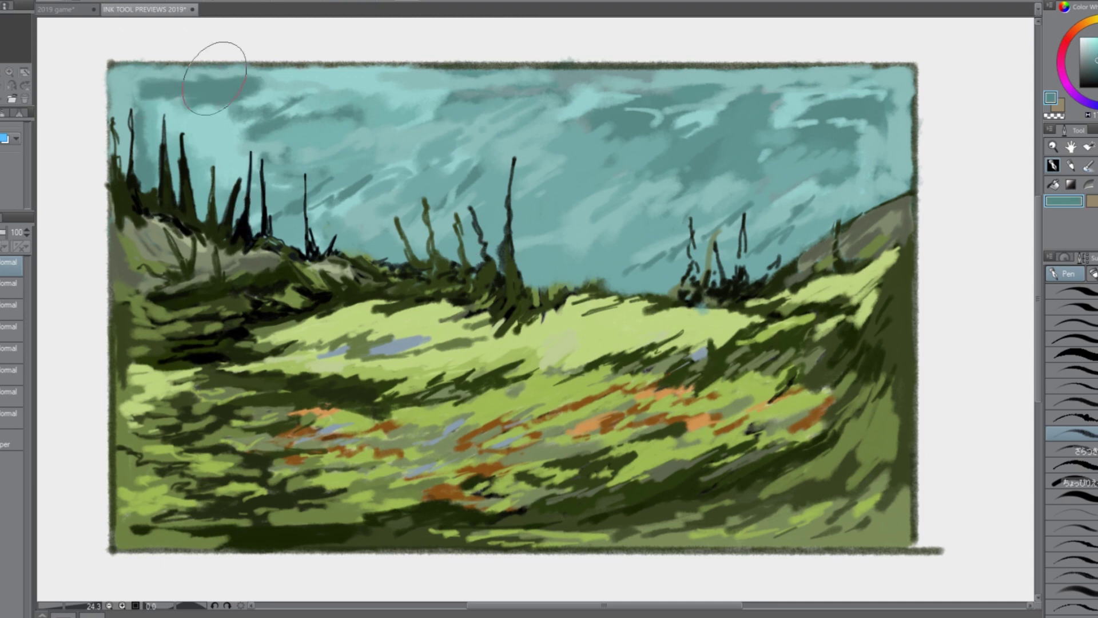
{"action": "left_click_drag", "start_coordinate": [315, 78], "coordinate": [385, 82]}
{"action": "left_click_drag", "start_coordinate": [154, 80], "coordinate": [121, 137]}
Step: Blend sampled teal strokes through the sky near the horizon, at the right edge and in the centre
{"action": "left_click_drag", "start_coordinate": [689, 258], "coordinate": [629, 277]}
{"action": "left_click_drag", "start_coordinate": [610, 238], "coordinate": [532, 258]}
{"action": "left_click_drag", "start_coordinate": [687, 258], "coordinate": [743, 252]}
{"action": "left_click_drag", "start_coordinate": [884, 145], "coordinate": [861, 178]}
{"action": "left_click_drag", "start_coordinate": [375, 128], "coordinate": [339, 149]}
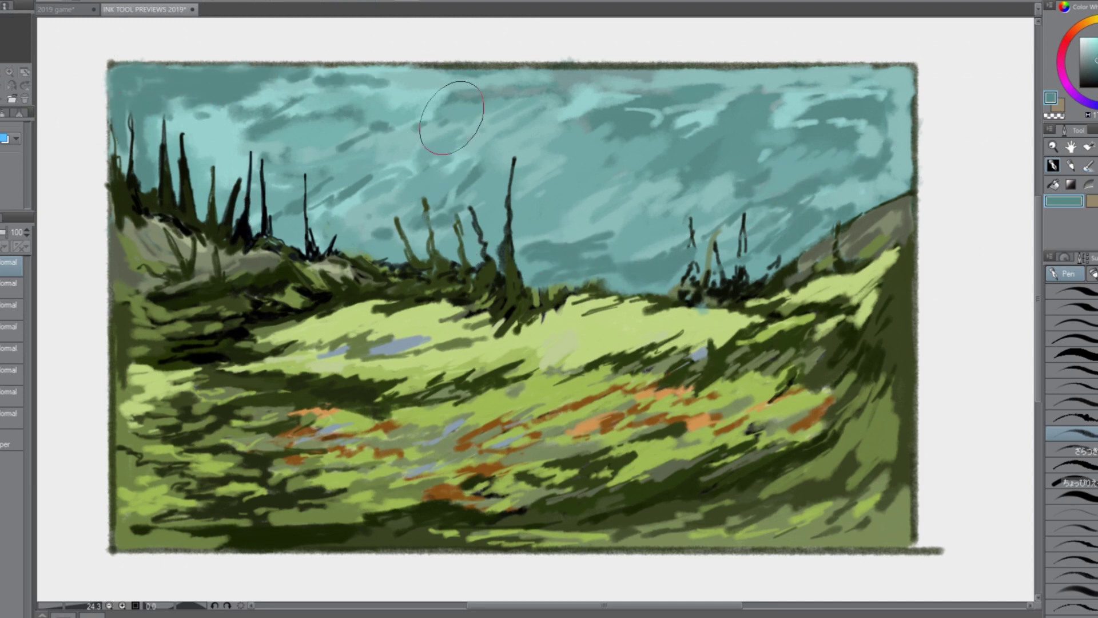
{"action": "left_click_drag", "start_coordinate": [617, 132], "coordinate": [548, 173]}
{"action": "left_click", "coordinate": [544, 200], "text": "alt"}
{"action": "left_click_drag", "start_coordinate": [603, 195], "coordinate": [560, 238]}
Step: Draw dark green trunks rising from the middle of the ridge, using sampled dark tones
{"action": "left_click", "coordinate": [508, 235], "text": "alt"}
{"action": "left_click_drag", "start_coordinate": [543, 152], "coordinate": [538, 286]}
{"action": "mouse_move", "coordinate": [524, 185]}
{"action": "left_mouse_down"}
{"action": "mouse_move", "coordinate": [531, 286]}
{"action": "mouse_move", "coordinate": [543, 297]}
{"action": "left_mouse_up"}
{"action": "left_click", "coordinate": [511, 275], "text": "alt"}
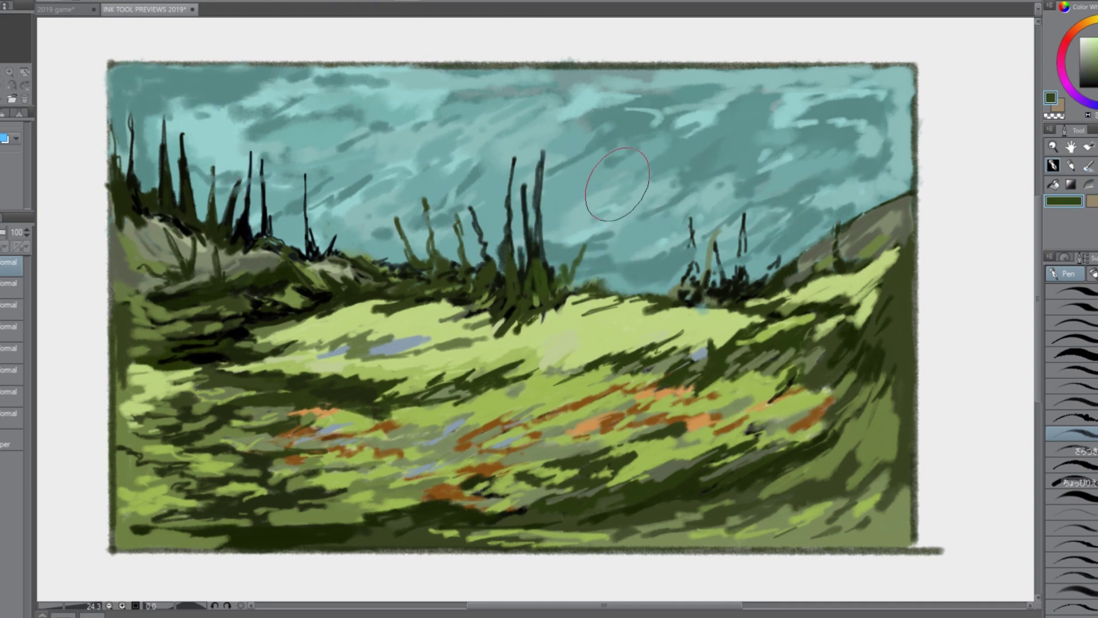
{"action": "left_click_drag", "start_coordinate": [630, 161], "coordinate": [580, 280]}
{"action": "left_click_drag", "start_coordinate": [612, 214], "coordinate": [601, 271]}
{"action": "left_click_drag", "start_coordinate": [647, 184], "coordinate": [635, 286]}
{"action": "left_click_drag", "start_coordinate": [658, 209], "coordinate": [660, 274]}
Step: Continue the row of dark trunks up the right hill crest to the frame edge
{"action": "left_click_drag", "start_coordinate": [695, 196], "coordinate": [670, 286]}
{"action": "left_click_drag", "start_coordinate": [708, 246], "coordinate": [683, 278]}
{"action": "left_click_drag", "start_coordinate": [723, 172], "coordinate": [707, 271]}
{"action": "left_click_drag", "start_coordinate": [763, 181], "coordinate": [759, 274]}
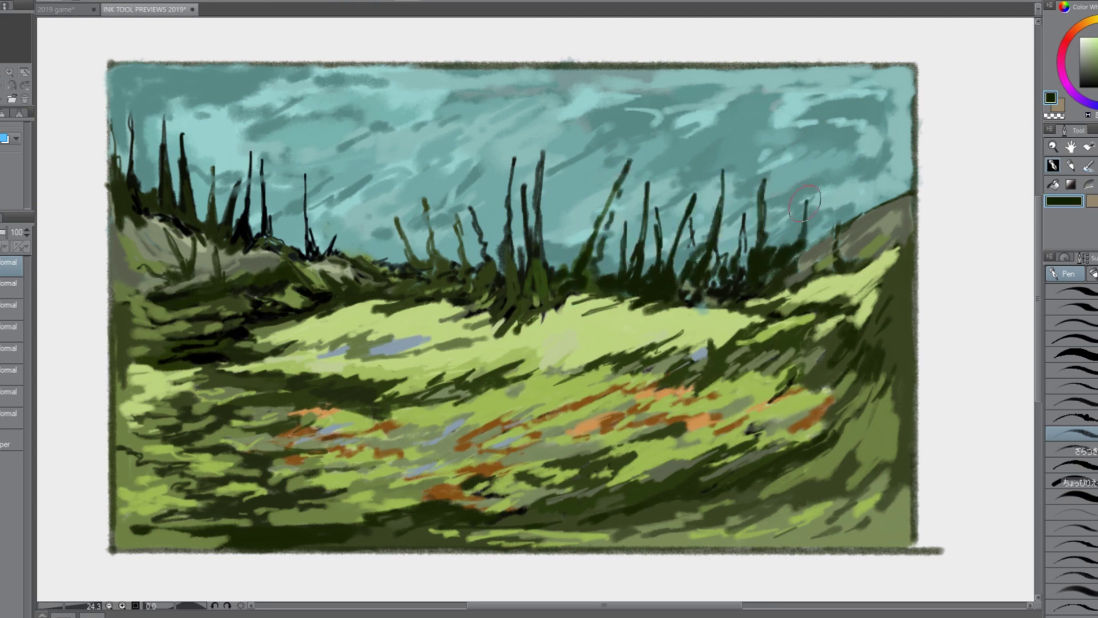
{"action": "left_click_drag", "start_coordinate": [811, 163], "coordinate": [802, 246]}
{"action": "left_click_drag", "start_coordinate": [848, 151], "coordinate": [842, 214]}
{"action": "left_click_drag", "start_coordinate": [898, 138], "coordinate": [895, 186]}
Step: Shade the foot of the right tree line and the right slope with sampled grey-green strokes
{"action": "left_click_drag", "start_coordinate": [722, 286], "coordinate": [684, 312]}
{"action": "left_click", "coordinate": [828, 248], "text": "alt"}
{"action": "left_click_drag", "start_coordinate": [786, 274], "coordinate": [707, 304]}
{"action": "left_click_drag", "start_coordinate": [806, 290], "coordinate": [769, 325]}
{"action": "left_click_drag", "start_coordinate": [884, 276], "coordinate": [868, 309]}
Step: Add sampled dark green strokes across the mid-slope grass and down the right foreground
{"action": "left_click", "coordinate": [715, 352], "text": "alt"}
{"action": "mouse_move", "coordinate": [588, 362]}
{"action": "left_mouse_down"}
{"action": "mouse_move", "coordinate": [528, 404]}
{"action": "mouse_move", "coordinate": [550, 405]}
{"action": "left_mouse_up"}
{"action": "left_click_drag", "start_coordinate": [778, 387], "coordinate": [733, 418]}
{"action": "left_click_drag", "start_coordinate": [899, 383], "coordinate": [836, 503]}
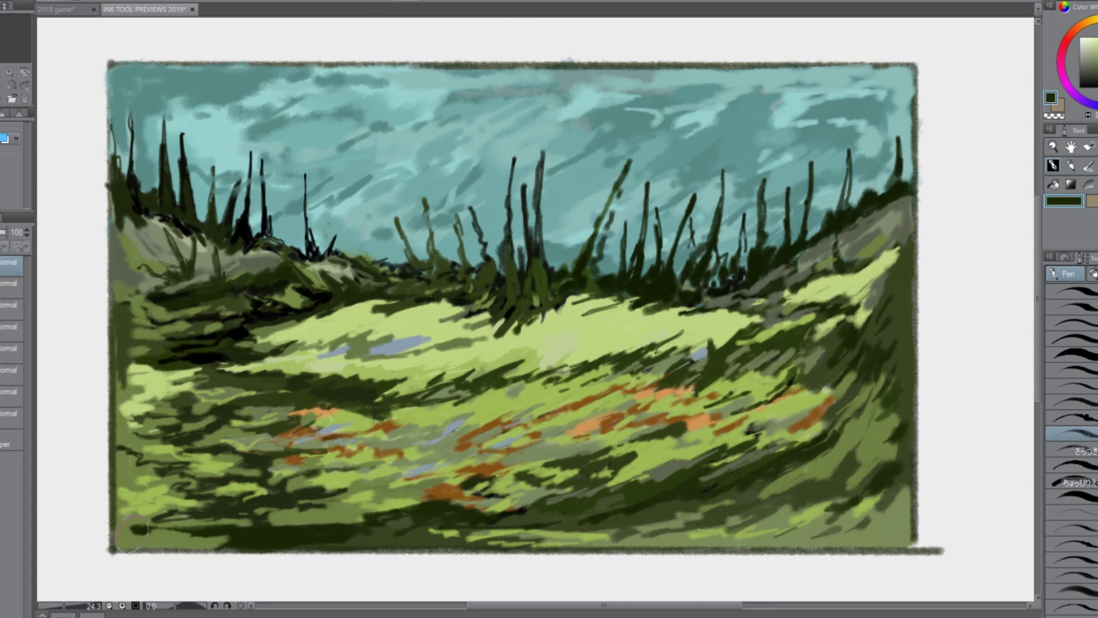
Step: Save the file, darken the left edge of the meadow and add grey-green strokes below the left ridge
{"action": "key", "text": "ctrl+s"}
{"action": "left_click_drag", "start_coordinate": [150, 394], "coordinate": [125, 464]}
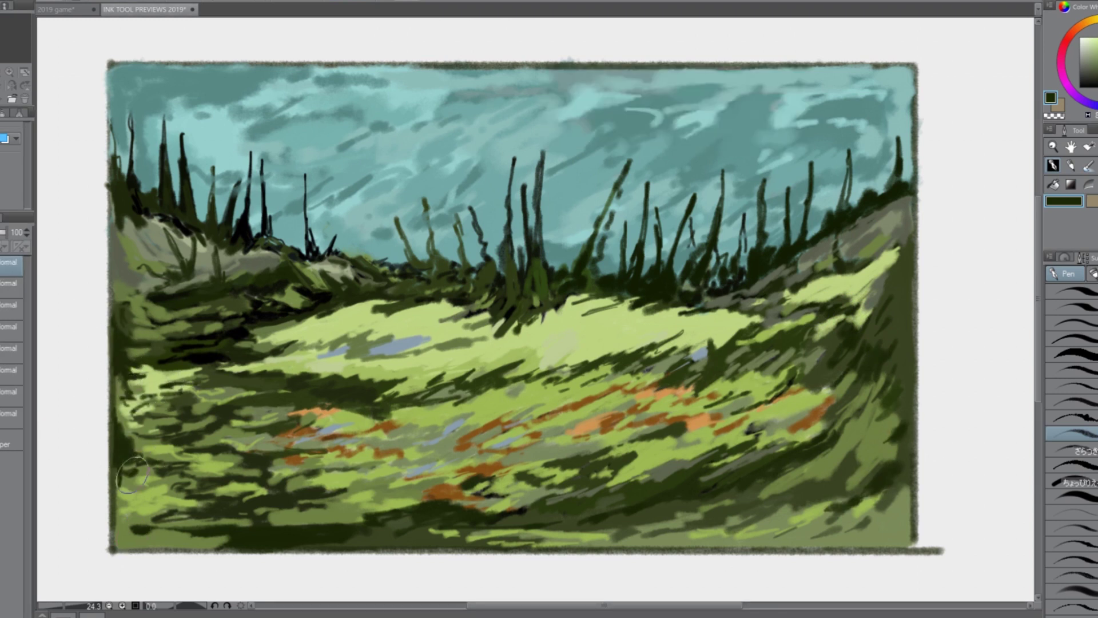
{"action": "left_click_drag", "start_coordinate": [112, 263], "coordinate": [134, 297]}
{"action": "left_click_drag", "start_coordinate": [346, 299], "coordinate": [418, 302]}
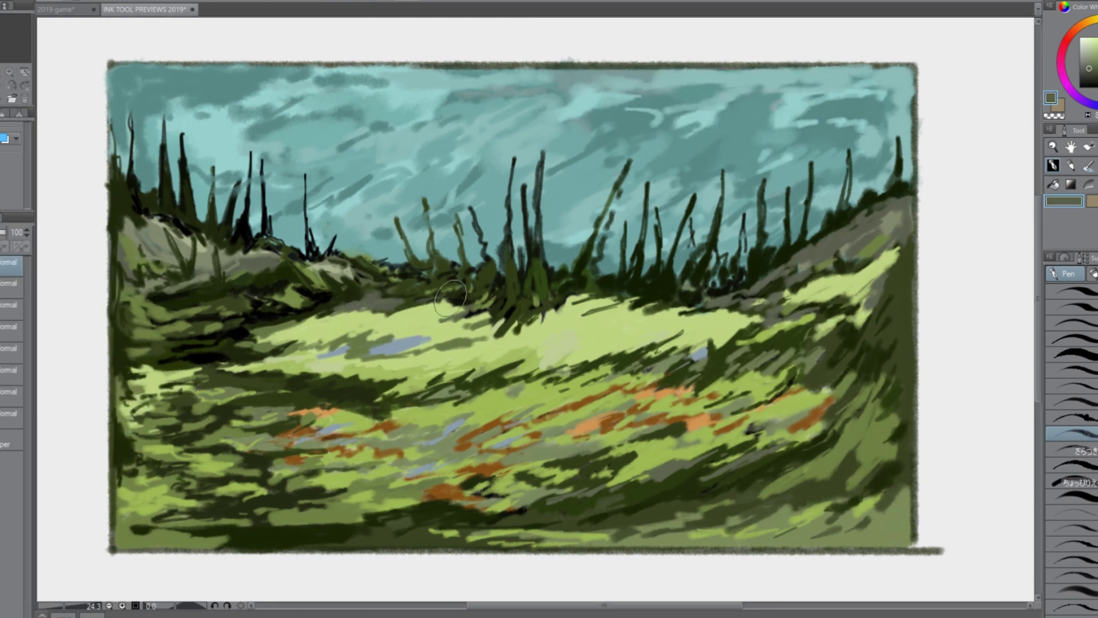
Step: Break up the bright central slope with short diagonal strokes of sampled mid green
{"action": "left_click", "coordinate": [509, 334], "text": "alt"}
{"action": "left_click_drag", "start_coordinate": [499, 335], "coordinate": [559, 309]}
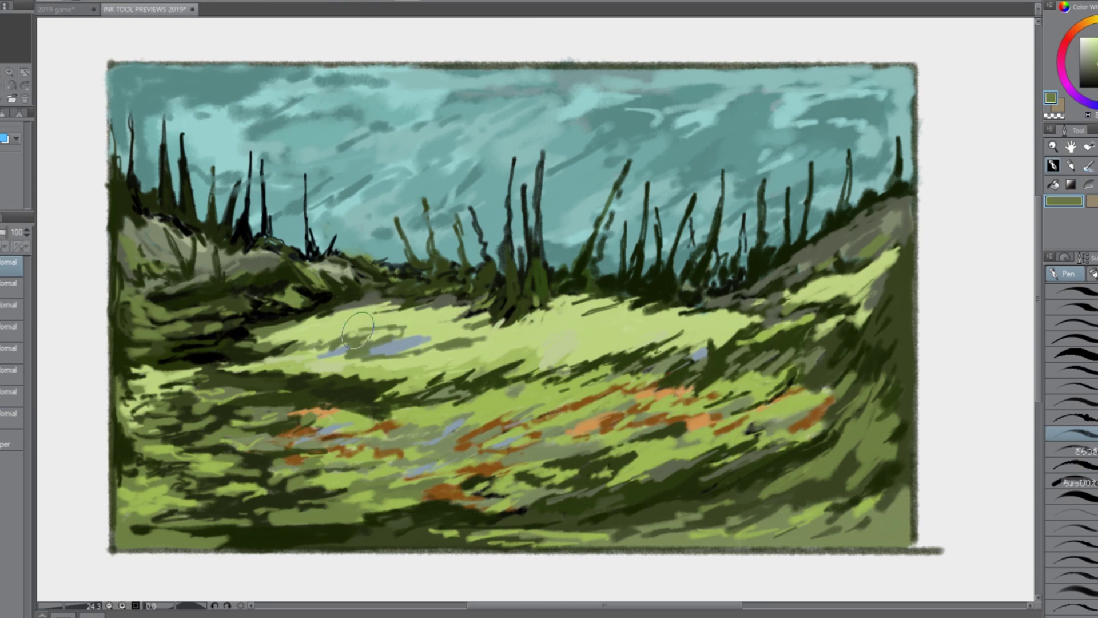
{"action": "left_click_drag", "start_coordinate": [400, 326], "coordinate": [588, 292]}
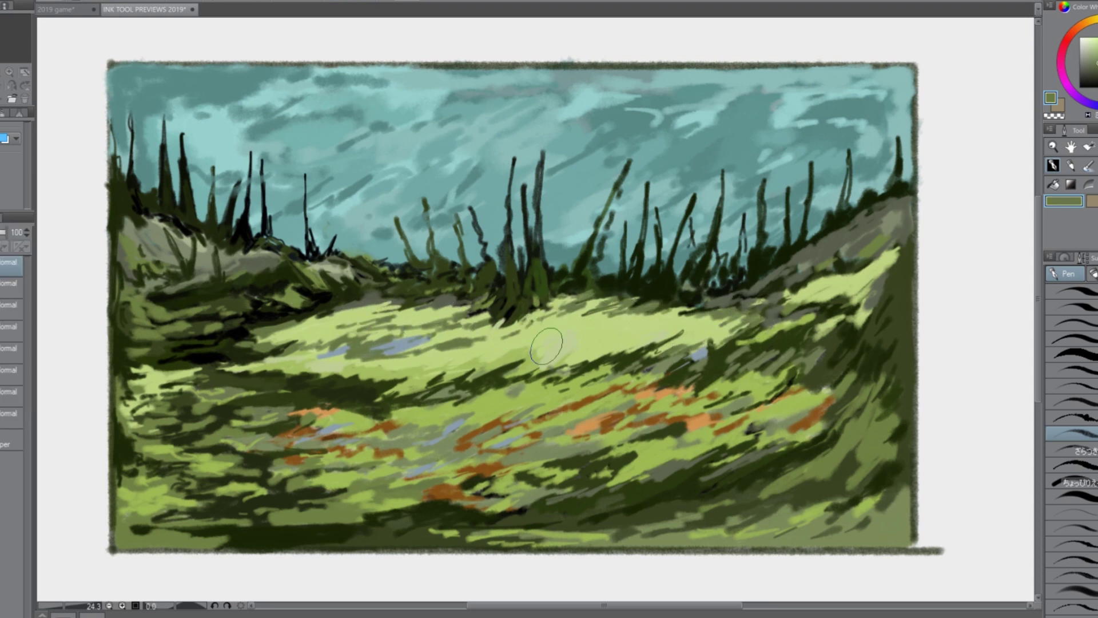
Step: Paint a dark forest mass behind the trunks across the whole ridge and highlight the left rocks
{"action": "left_click_drag", "start_coordinate": [886, 338], "coordinate": [901, 240]}
{"action": "left_click_drag", "start_coordinate": [361, 282], "coordinate": [229, 301]}
{"action": "mouse_move", "coordinate": [566, 274]}
{"action": "left_mouse_down"}
{"action": "mouse_move", "coordinate": [572, 206]}
{"action": "mouse_move", "coordinate": [640, 229]}
{"action": "mouse_move", "coordinate": [800, 219]}
{"action": "mouse_move", "coordinate": [320, 223]}
{"action": "mouse_move", "coordinate": [217, 183]}
{"action": "mouse_move", "coordinate": [382, 202]}
{"action": "mouse_move", "coordinate": [723, 197]}
{"action": "mouse_move", "coordinate": [904, 155]}
{"action": "left_mouse_up"}
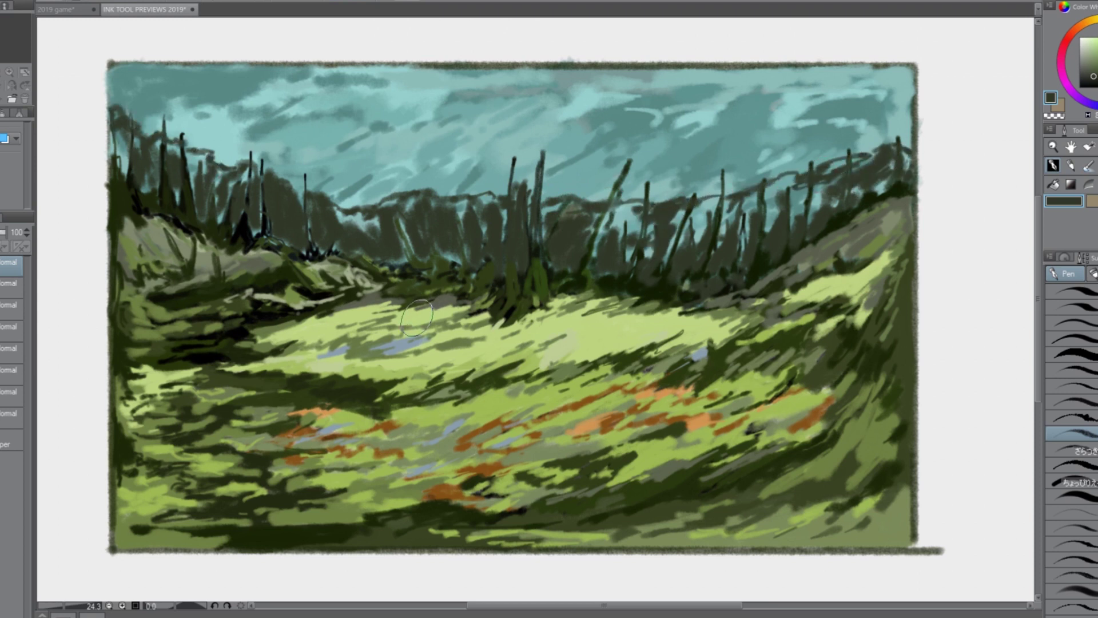
{"action": "left_click_drag", "start_coordinate": [515, 160], "coordinate": [638, 157]}
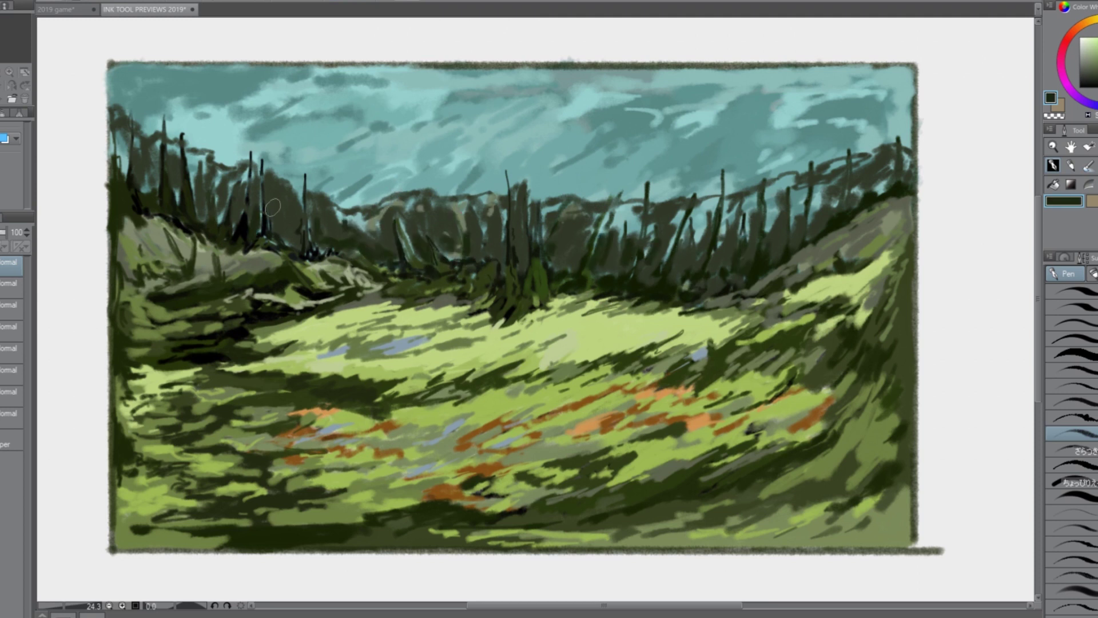
Step: Draw thin curved cloud contours across the sky in a sampled teal, undoing three strokes and redoing the left part
{"action": "left_click", "coordinate": [640, 220], "text": "alt"}
{"action": "left_click", "coordinate": [738, 108], "text": "alt"}
{"action": "mouse_move", "coordinate": [723, 107]}
{"action": "left_mouse_down"}
{"action": "mouse_move", "coordinate": [755, 89]}
{"action": "mouse_move", "coordinate": [888, 126]}
{"action": "left_mouse_up"}
{"action": "left_click_drag", "start_coordinate": [558, 123], "coordinate": [507, 166]}
{"action": "mouse_move", "coordinate": [425, 115]}
{"action": "left_mouse_down"}
{"action": "mouse_move", "coordinate": [375, 143]}
{"action": "mouse_move", "coordinate": [369, 170]}
{"action": "left_mouse_up"}
{"action": "left_click_drag", "start_coordinate": [222, 110], "coordinate": [246, 123]}
{"action": "key", "text": "ctrl+z"}
{"action": "key", "text": "ctrl+z"}
{"action": "key", "text": "ctrl+z"}
{"action": "mouse_move", "coordinate": [263, 87]}
{"action": "left_mouse_down"}
{"action": "mouse_move", "coordinate": [312, 90]}
{"action": "mouse_move", "coordinate": [324, 149]}
{"action": "left_mouse_up"}
{"action": "left_click_drag", "start_coordinate": [170, 110], "coordinate": [209, 117]}
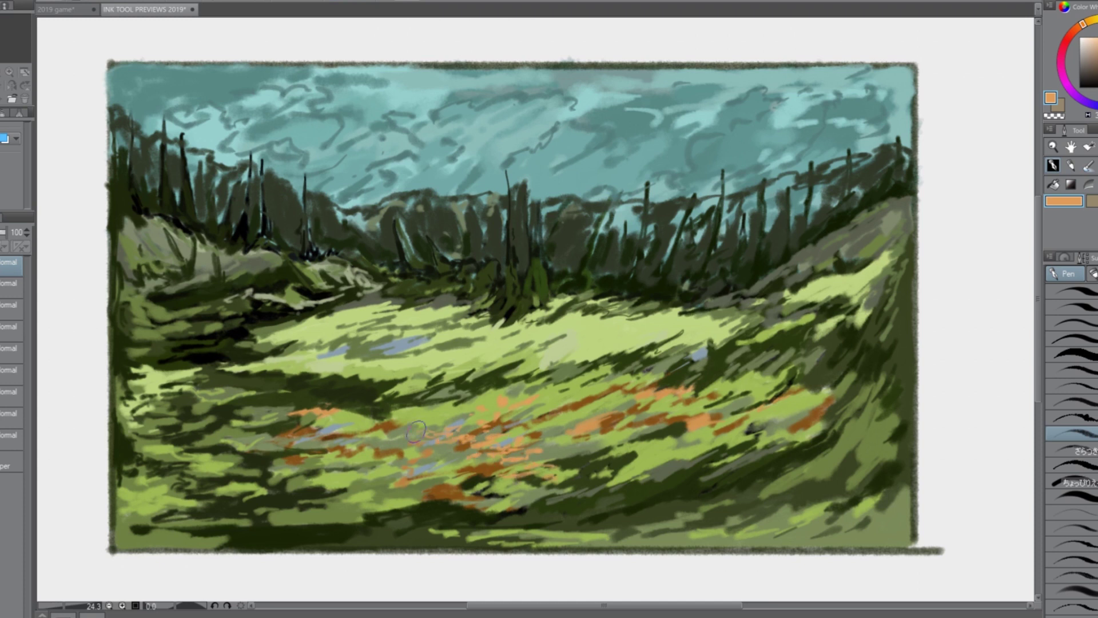
Step: Scatter orange accent strokes across the lower foreground grass
{"action": "mouse_move", "coordinate": [607, 498]}
{"action": "left_mouse_down"}
{"action": "mouse_move", "coordinate": [629, 489]}
{"action": "mouse_move", "coordinate": [648, 504]}
{"action": "mouse_move", "coordinate": [595, 497]}
{"action": "mouse_move", "coordinate": [718, 480]}
{"action": "left_mouse_up"}
{"action": "left_click_drag", "start_coordinate": [349, 492], "coordinate": [269, 483]}
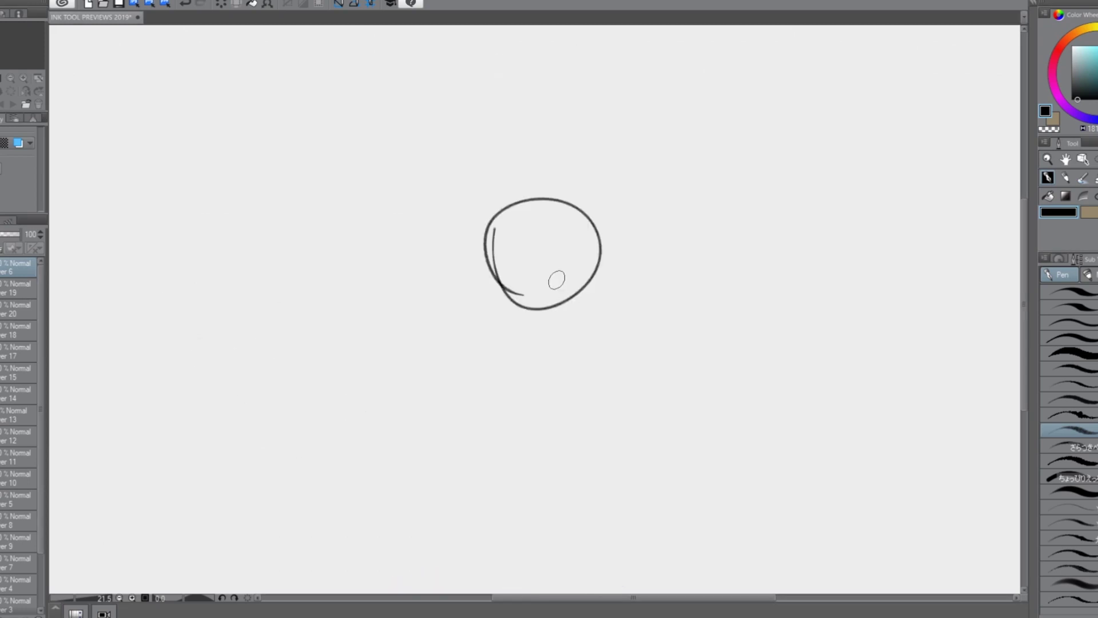
Step: Redraw the faint head construction circle and sketch two half-closed eyes with a small nose mark below
{"action": "key", "text": "ctrl+z"}
{"action": "left_click_drag", "start_coordinate": [473, 219], "coordinate": [572, 262]}
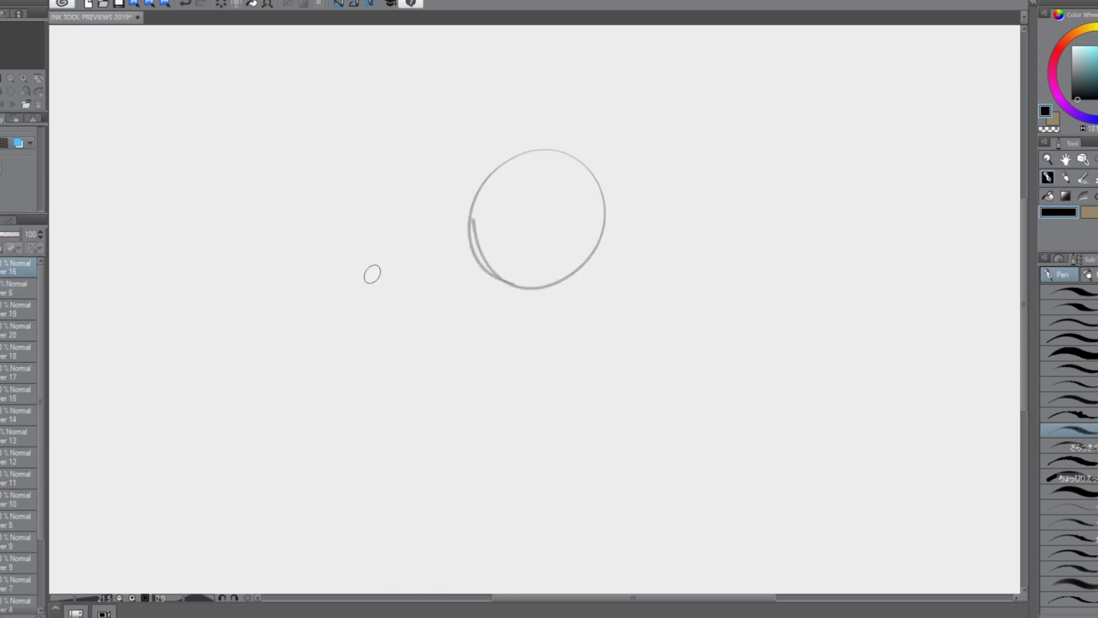
{"action": "mouse_move", "coordinate": [551, 270]}
{"action": "left_mouse_down"}
{"action": "mouse_move", "coordinate": [592, 266]}
{"action": "mouse_move", "coordinate": [532, 282]}
{"action": "left_mouse_up"}
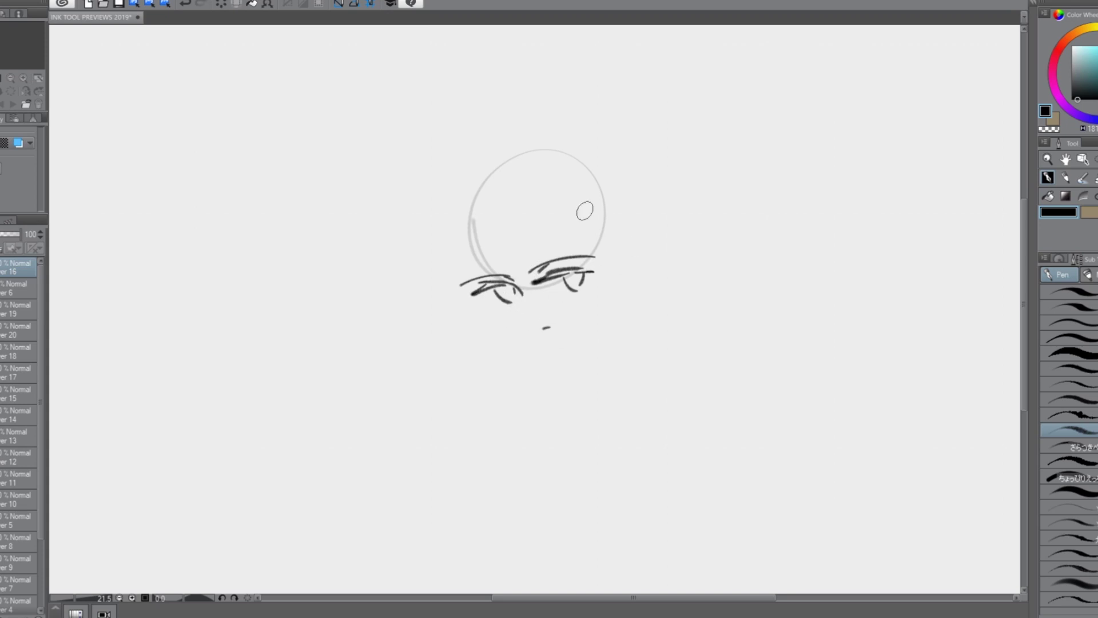
Step: Draw the jaw tapering from both cheeks to a pointed chin, undoing and redrawing the misplaced strokes
{"action": "key", "text": "ctrl+z"}
{"action": "mouse_move", "coordinate": [606, 267]}
{"action": "left_mouse_down"}
{"action": "mouse_move", "coordinate": [575, 331]}
{"action": "mouse_move", "coordinate": [552, 343]}
{"action": "left_mouse_up"}
{"action": "key", "text": "ctrl+z"}
{"action": "left_click_drag", "start_coordinate": [479, 303], "coordinate": [555, 347]}
{"action": "key", "text": "ctrl+z"}
{"action": "key", "text": "ctrl+z"}
{"action": "left_click_drag", "start_coordinate": [609, 266], "coordinate": [557, 349]}
{"action": "key", "text": "ctrl+z"}
{"action": "key", "text": "ctrl+z"}
{"action": "left_click_drag", "start_coordinate": [502, 328], "coordinate": [549, 351]}
{"action": "left_click_drag", "start_coordinate": [475, 294], "coordinate": [502, 327]}
Step: Draw long pointed ears extending from both sides of the face and add arched eyebrows above the eyes
{"action": "left_click_drag", "start_coordinate": [613, 267], "coordinate": [746, 262]}
{"action": "mouse_move", "coordinate": [604, 290]}
{"action": "left_mouse_down"}
{"action": "mouse_move", "coordinate": [651, 289]}
{"action": "mouse_move", "coordinate": [684, 268]}
{"action": "left_mouse_up"}
{"action": "left_click_drag", "start_coordinate": [474, 286], "coordinate": [350, 318]}
{"action": "left_click_drag", "start_coordinate": [350, 320], "coordinate": [477, 313]}
{"action": "left_click_drag", "start_coordinate": [401, 312], "coordinate": [474, 298]}
{"action": "left_click_drag", "start_coordinate": [446, 309], "coordinate": [492, 303]}
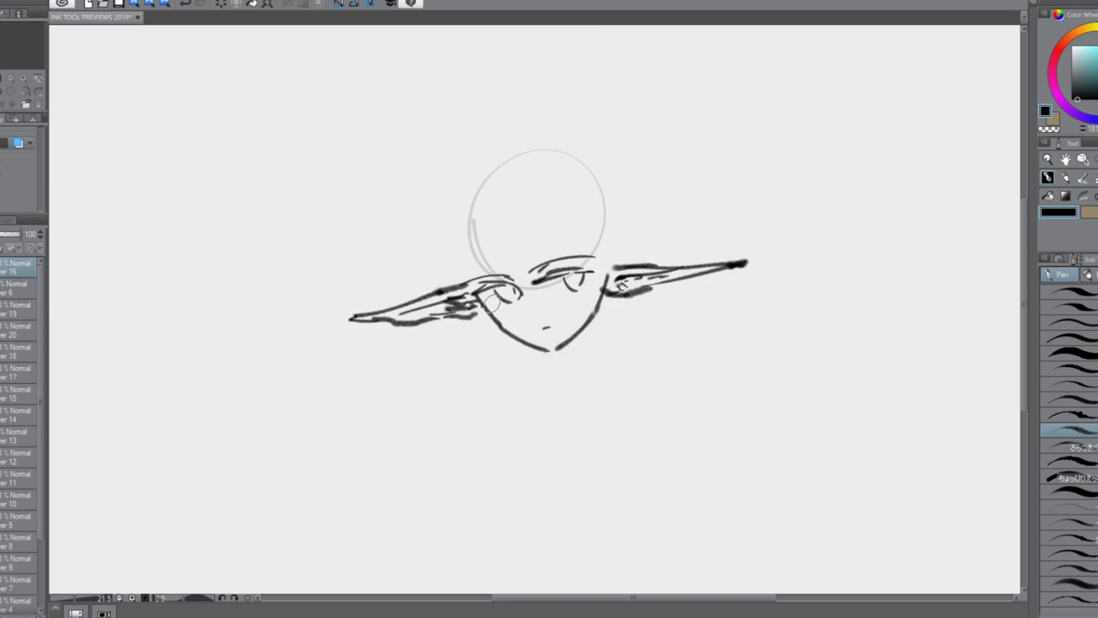
{"action": "mouse_move", "coordinate": [510, 266]}
{"action": "left_mouse_down"}
{"action": "mouse_move", "coordinate": [462, 273]}
{"action": "mouse_move", "coordinate": [592, 248]}
{"action": "left_mouse_up"}
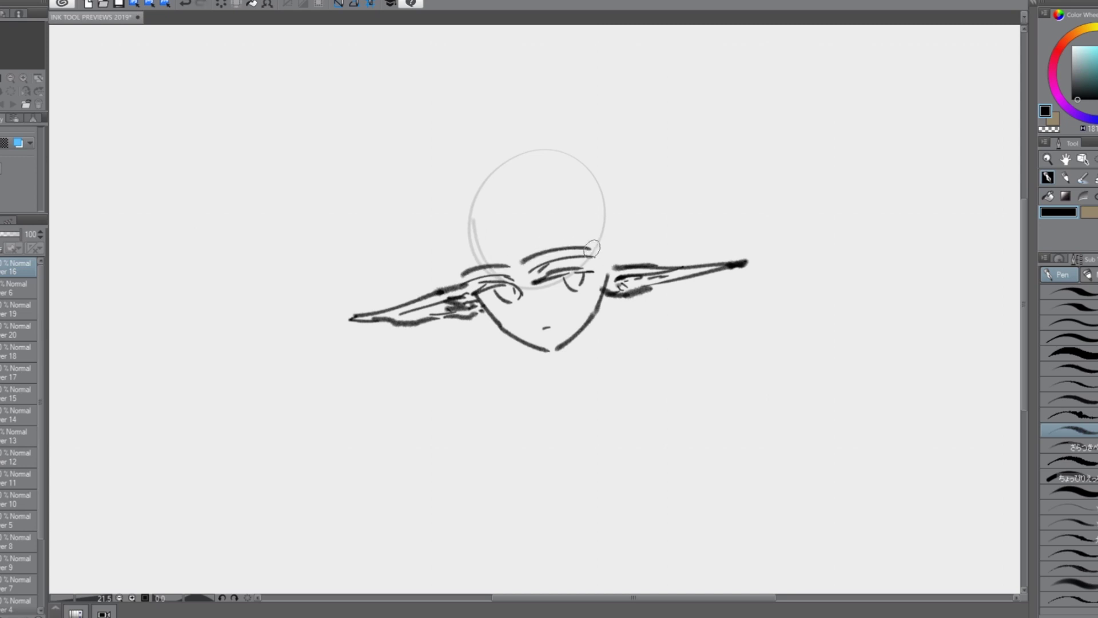
Step: On a new layer, draw the left side lock of hair with jagged ends, undoing and redrawing misplaced strokes
{"action": "key", "text": "ctrl+shift+n"}
{"action": "left_click_drag", "start_coordinate": [471, 221], "coordinate": [470, 342]}
{"action": "mouse_move", "coordinate": [480, 226]}
{"action": "left_mouse_down"}
{"action": "mouse_move", "coordinate": [493, 345]}
{"action": "mouse_move", "coordinate": [506, 361]}
{"action": "mouse_move", "coordinate": [458, 335]}
{"action": "left_mouse_up"}
{"action": "key", "text": "ctrl+z"}
{"action": "key", "text": "ctrl+z"}
{"action": "key", "text": "ctrl+z"}
{"action": "key", "text": "ctrl+z"}
{"action": "mouse_move", "coordinate": [457, 334]}
{"action": "left_mouse_down"}
{"action": "mouse_move", "coordinate": [422, 371]}
{"action": "mouse_move", "coordinate": [458, 395]}
{"action": "left_mouse_up"}
{"action": "left_click_drag", "start_coordinate": [468, 390], "coordinate": [512, 398]}
Step: Draw the right side lock falling past the cheek, with flared jagged ends and short neck strokes under the chin
{"action": "mouse_move", "coordinate": [606, 215]}
{"action": "left_mouse_down"}
{"action": "mouse_move", "coordinate": [624, 274]}
{"action": "mouse_move", "coordinate": [620, 359]}
{"action": "left_mouse_up"}
{"action": "mouse_move", "coordinate": [593, 217]}
{"action": "left_mouse_down"}
{"action": "mouse_move", "coordinate": [572, 354]}
{"action": "mouse_move", "coordinate": [595, 387]}
{"action": "left_mouse_up"}
{"action": "left_click_drag", "start_coordinate": [630, 323], "coordinate": [658, 382]}
{"action": "mouse_move", "coordinate": [538, 349]}
{"action": "left_mouse_down"}
{"action": "mouse_move", "coordinate": [544, 366]}
{"action": "mouse_move", "coordinate": [579, 339]}
{"action": "left_mouse_up"}
{"action": "mouse_move", "coordinate": [476, 247]}
{"action": "left_mouse_down"}
{"action": "mouse_move", "coordinate": [516, 244]}
{"action": "mouse_move", "coordinate": [592, 197]}
{"action": "left_mouse_up"}
{"action": "key", "text": "ctrl+z"}
{"action": "left_click_drag", "start_coordinate": [518, 217], "coordinate": [507, 257]}
{"action": "mouse_move", "coordinate": [520, 217]}
{"action": "left_mouse_down"}
{"action": "mouse_move", "coordinate": [594, 226]}
{"action": "mouse_move", "coordinate": [490, 259]}
{"action": "left_mouse_up"}
{"action": "key", "text": "ctrl+z"}
{"action": "key", "text": "ctrl+z"}
{"action": "key", "text": "ctrl+z"}
{"action": "key", "text": "ctrl+z"}
{"action": "key", "text": "ctrl+z"}
{"action": "left_click_drag", "start_coordinate": [559, 205], "coordinate": [465, 279]}
{"action": "key", "text": "ctrl+z"}
{"action": "key", "text": "ctrl+z"}
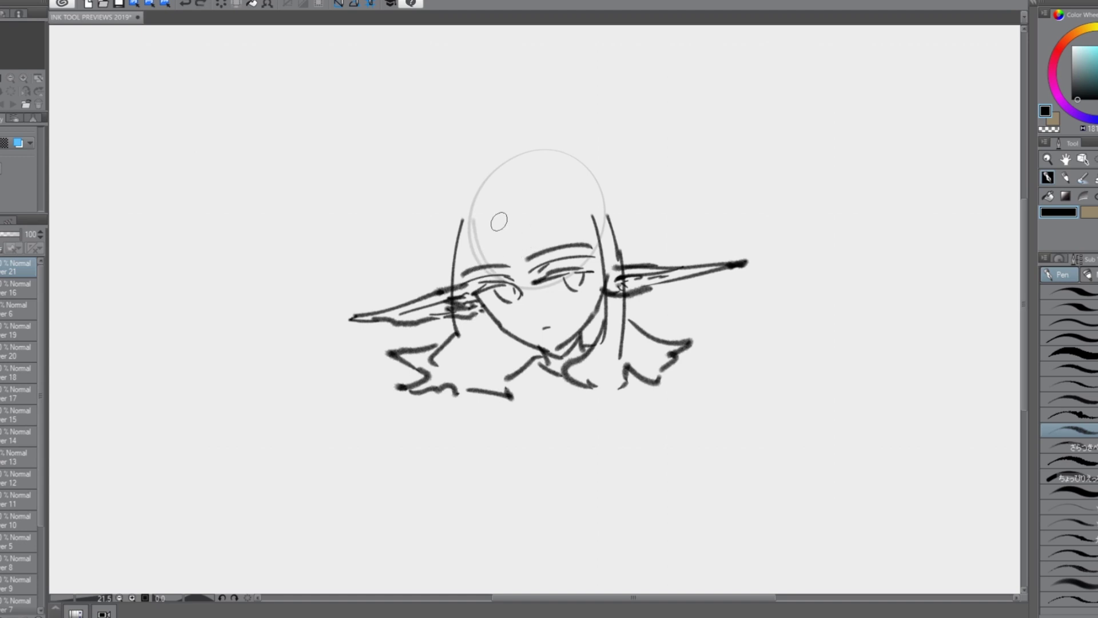
{"action": "left_click_drag", "start_coordinate": [508, 202], "coordinate": [477, 361]}
{"action": "left_click_drag", "start_coordinate": [466, 332], "coordinate": [453, 365]}
{"action": "key", "text": "ctrl+z"}
{"action": "key", "text": "ctrl+z"}
{"action": "key", "text": "ctrl+z"}
{"action": "key", "text": "ctrl+z"}
Step: Draw the fringe as pointed strands falling over the forehead to the eyes, redoing the misplaced strokes
{"action": "left_click_drag", "start_coordinate": [562, 356], "coordinate": [579, 337]}
{"action": "left_click_drag", "start_coordinate": [471, 207], "coordinate": [486, 326]}
{"action": "left_click_drag", "start_coordinate": [495, 196], "coordinate": [490, 324]}
{"action": "left_click_drag", "start_coordinate": [493, 195], "coordinate": [508, 299]}
{"action": "key", "text": "ctrl+z"}
{"action": "mouse_move", "coordinate": [486, 230]}
{"action": "left_mouse_down"}
{"action": "mouse_move", "coordinate": [505, 297]}
{"action": "mouse_move", "coordinate": [523, 284]}
{"action": "left_mouse_up"}
{"action": "key", "text": "ctrl+z"}
{"action": "mouse_move", "coordinate": [557, 192]}
{"action": "left_mouse_down"}
{"action": "mouse_move", "coordinate": [552, 255]}
{"action": "mouse_move", "coordinate": [537, 282]}
{"action": "left_mouse_up"}
{"action": "left_click_drag", "start_coordinate": [520, 214], "coordinate": [522, 285]}
{"action": "left_click_drag", "start_coordinate": [563, 207], "coordinate": [582, 277]}
Step: Outline the crown of the hair, flaring out above both ears, and add curved strands at its upper sides
{"action": "left_click_drag", "start_coordinate": [532, 153], "coordinate": [394, 291]}
{"action": "left_click_drag", "start_coordinate": [430, 259], "coordinate": [413, 303]}
{"action": "mouse_move", "coordinate": [525, 150]}
{"action": "left_mouse_down"}
{"action": "mouse_move", "coordinate": [615, 203]}
{"action": "mouse_move", "coordinate": [662, 266]}
{"action": "mouse_move", "coordinate": [643, 299]}
{"action": "left_mouse_up"}
{"action": "left_click_drag", "start_coordinate": [639, 304], "coordinate": [627, 312]}
{"action": "left_click_drag", "start_coordinate": [447, 323], "coordinate": [458, 324]}
{"action": "left_click_drag", "start_coordinate": [489, 185], "coordinate": [458, 226]}
{"action": "left_click_drag", "start_coordinate": [564, 182], "coordinate": [604, 221]}
{"action": "key", "text": "ctrl+z"}
{"action": "left_click_drag", "start_coordinate": [552, 182], "coordinate": [606, 215]}
Step: Add short pointed hair strands between the left side lock and the neck, undoing the misplaced ones
{"action": "left_click_drag", "start_coordinate": [505, 345], "coordinate": [470, 383]}
{"action": "key", "text": "ctrl+z"}
{"action": "left_click_drag", "start_coordinate": [490, 336], "coordinate": [499, 368]}
{"action": "left_click_drag", "start_coordinate": [469, 369], "coordinate": [453, 380]}
{"action": "left_click_drag", "start_coordinate": [497, 376], "coordinate": [491, 379]}
{"action": "left_click_drag", "start_coordinate": [504, 360], "coordinate": [522, 367]}
{"action": "left_click_drag", "start_coordinate": [651, 329], "coordinate": [660, 329]}
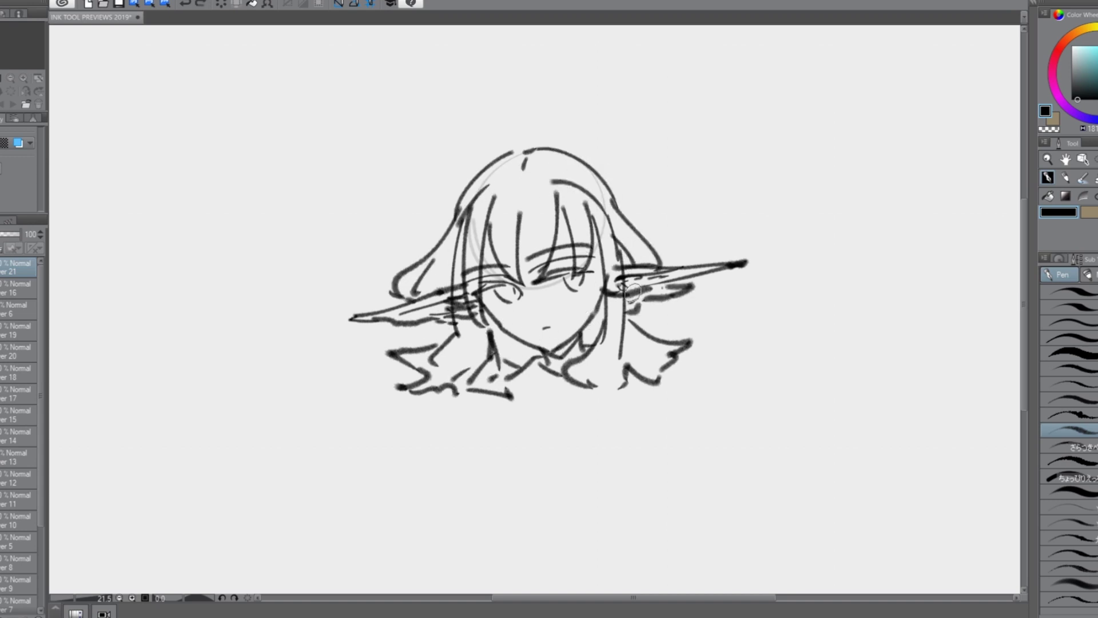
{"action": "key", "text": "ctrl+z"}
{"action": "scroll", "coordinate": [452, 408], "scroll_direction": "down", "scroll_amount": 3}
{"action": "scroll", "coordinate": [519, 369], "scroll_direction": "up", "scroll_amount": 4}
{"action": "left_click_drag", "start_coordinate": [394, 402], "coordinate": [475, 407]}
{"action": "key", "text": "ctrl+z"}
{"action": "mouse_move", "coordinate": [395, 401]}
{"action": "left_mouse_down"}
{"action": "mouse_move", "coordinate": [418, 414]}
{"action": "mouse_move", "coordinate": [475, 405]}
{"action": "left_mouse_up"}
{"action": "mouse_move", "coordinate": [427, 409]}
{"action": "left_mouse_down"}
{"action": "mouse_move", "coordinate": [461, 417]}
{"action": "mouse_move", "coordinate": [474, 406]}
{"action": "left_mouse_up"}
{"action": "key", "text": "ctrl+z"}
{"action": "key", "text": "ctrl+z"}
{"action": "key", "text": "ctrl+z"}
{"action": "key", "text": "ctrl+z"}
Step: Draw a hair band around the left lock and outline the wide, jagged bunch of hair spreading below it
{"action": "left_click_drag", "start_coordinate": [400, 402], "coordinate": [440, 402]}
{"action": "mouse_move", "coordinate": [452, 408]}
{"action": "left_mouse_down"}
{"action": "mouse_move", "coordinate": [461, 411]}
{"action": "mouse_move", "coordinate": [349, 444]}
{"action": "left_mouse_up"}
{"action": "left_click_drag", "start_coordinate": [349, 442], "coordinate": [423, 454]}
{"action": "left_click_drag", "start_coordinate": [472, 413], "coordinate": [524, 487]}
{"action": "left_click_drag", "start_coordinate": [434, 490], "coordinate": [468, 537]}
{"action": "scroll", "coordinate": [468, 538], "scroll_direction": "down", "scroll_amount": 1}
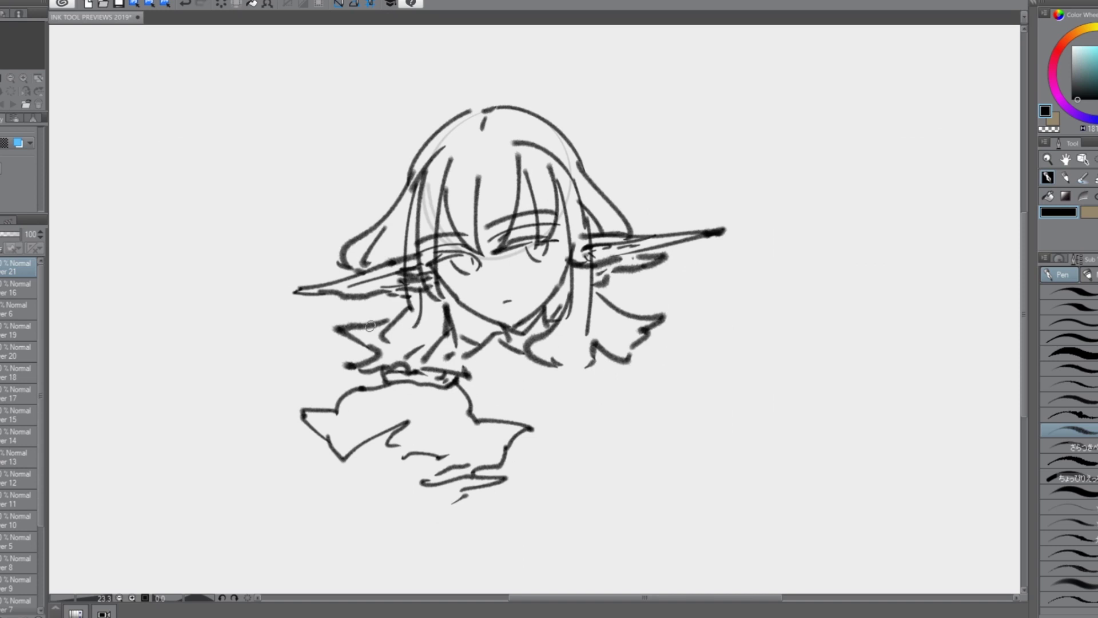
Step: Add spiky tufts to the hair under the right ear and draw a hair band around that lock's lower end
{"action": "mouse_move", "coordinate": [600, 293]}
{"action": "left_mouse_down"}
{"action": "mouse_move", "coordinate": [678, 282]}
{"action": "mouse_move", "coordinate": [638, 299]}
{"action": "mouse_move", "coordinate": [654, 287]}
{"action": "left_mouse_up"}
{"action": "key", "text": "ctrl+z"}
{"action": "left_click_drag", "start_coordinate": [648, 296], "coordinate": [656, 306]}
{"action": "left_click_drag", "start_coordinate": [553, 361], "coordinate": [552, 382]}
{"action": "key", "text": "ctrl+z"}
{"action": "mouse_move", "coordinate": [552, 382]}
{"action": "left_mouse_down"}
{"action": "mouse_move", "coordinate": [588, 369]}
{"action": "mouse_move", "coordinate": [565, 382]}
{"action": "left_mouse_up"}
{"action": "key", "text": "ctrl+z"}
{"action": "mouse_move", "coordinate": [552, 366]}
{"action": "left_mouse_down"}
{"action": "mouse_move", "coordinate": [558, 379]}
{"action": "mouse_move", "coordinate": [623, 363]}
{"action": "left_mouse_up"}
{"action": "left_click_drag", "start_coordinate": [638, 346], "coordinate": [636, 365]}
{"action": "left_click_drag", "start_coordinate": [562, 374], "coordinate": [596, 374]}
{"action": "left_click_drag", "start_coordinate": [614, 374], "coordinate": [630, 364]}
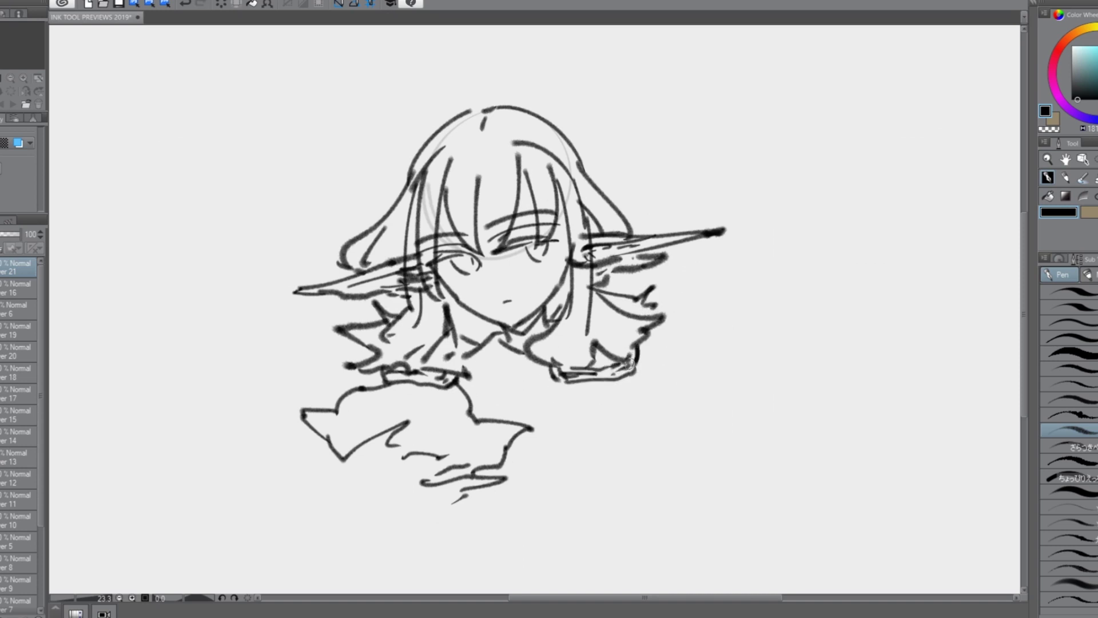
Step: Outline the wide, wavy bunch of hair spreading out below the right hair band
{"action": "left_click_drag", "start_coordinate": [566, 382], "coordinate": [503, 413]}
{"action": "mouse_move", "coordinate": [627, 375]}
{"action": "left_mouse_down"}
{"action": "mouse_move", "coordinate": [685, 438]}
{"action": "mouse_move", "coordinate": [733, 446]}
{"action": "left_mouse_up"}
{"action": "left_click_drag", "start_coordinate": [718, 456], "coordinate": [625, 467]}
{"action": "left_click_drag", "start_coordinate": [603, 424], "coordinate": [576, 446]}
{"action": "left_click_drag", "start_coordinate": [632, 376], "coordinate": [723, 433]}
{"action": "key", "text": "ctrl+z"}
{"action": "left_click_drag", "start_coordinate": [631, 375], "coordinate": [677, 409]}
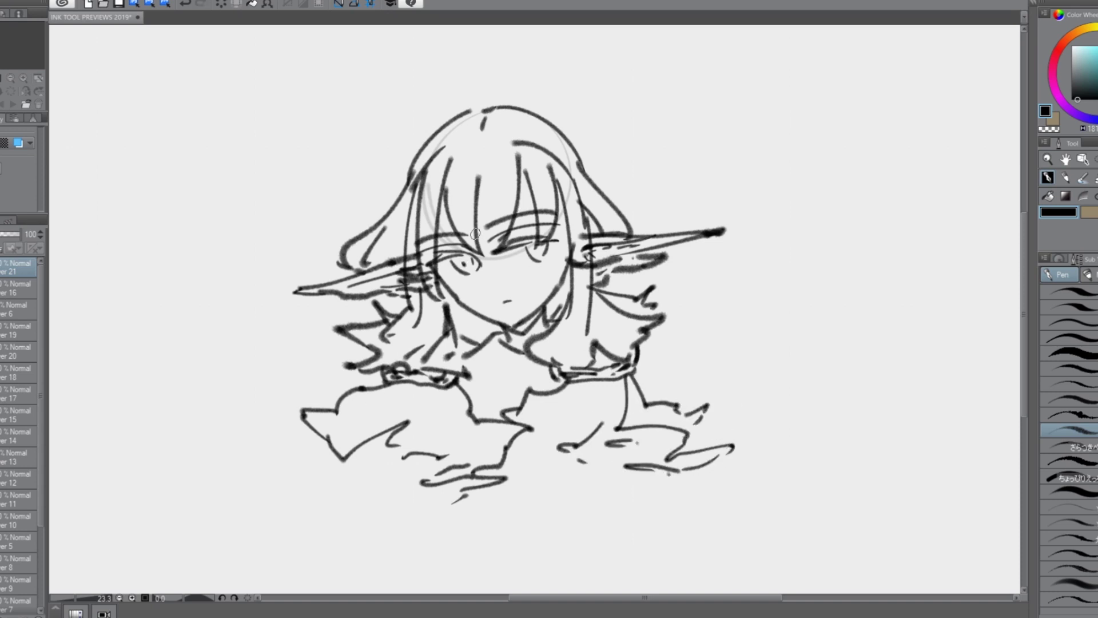
Step: Add flowing inner strands to the lower left hair bunch and thin strands to the centre of the fringe
{"action": "left_click_drag", "start_coordinate": [426, 423], "coordinate": [401, 444]}
{"action": "left_click_drag", "start_coordinate": [439, 457], "coordinate": [467, 441]}
{"action": "left_click_drag", "start_coordinate": [370, 464], "coordinate": [413, 465]}
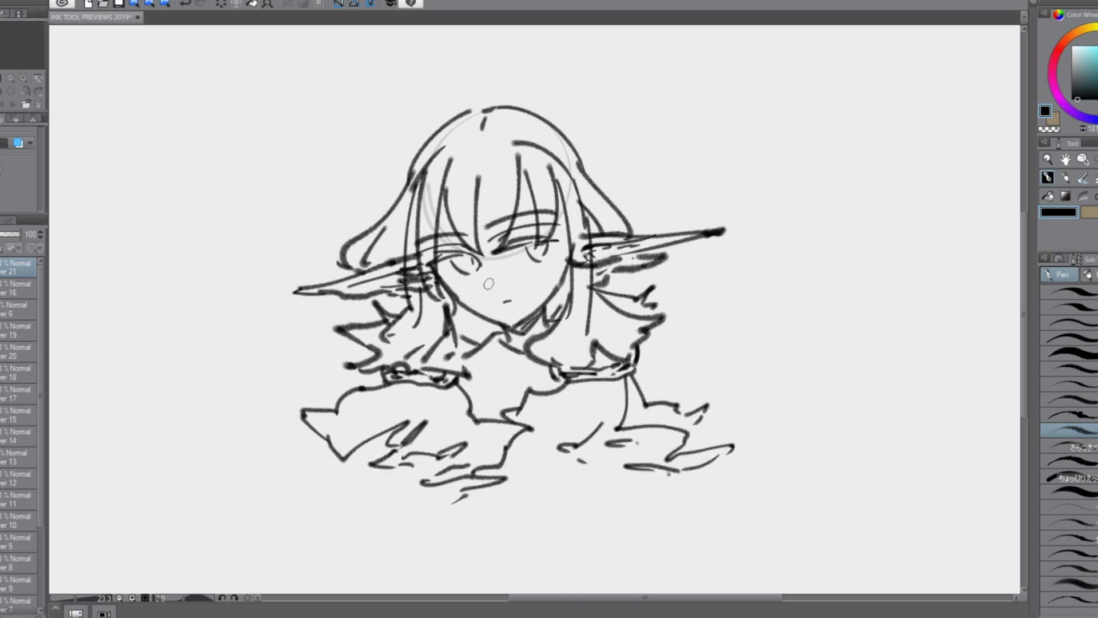
{"action": "key", "text": "ctrl+z"}
{"action": "left_click_drag", "start_coordinate": [502, 189], "coordinate": [495, 236]}
{"action": "left_click_drag", "start_coordinate": [478, 215], "coordinate": [491, 251]}
{"action": "left_click_drag", "start_coordinate": [549, 178], "coordinate": [557, 237]}
{"action": "key", "text": "ctrl+z"}
{"action": "left_click_drag", "start_coordinate": [359, 428], "coordinate": [412, 399]}
{"action": "left_click_drag", "start_coordinate": [389, 397], "coordinate": [409, 396]}
{"action": "left_click_drag", "start_coordinate": [417, 404], "coordinate": [430, 405]}
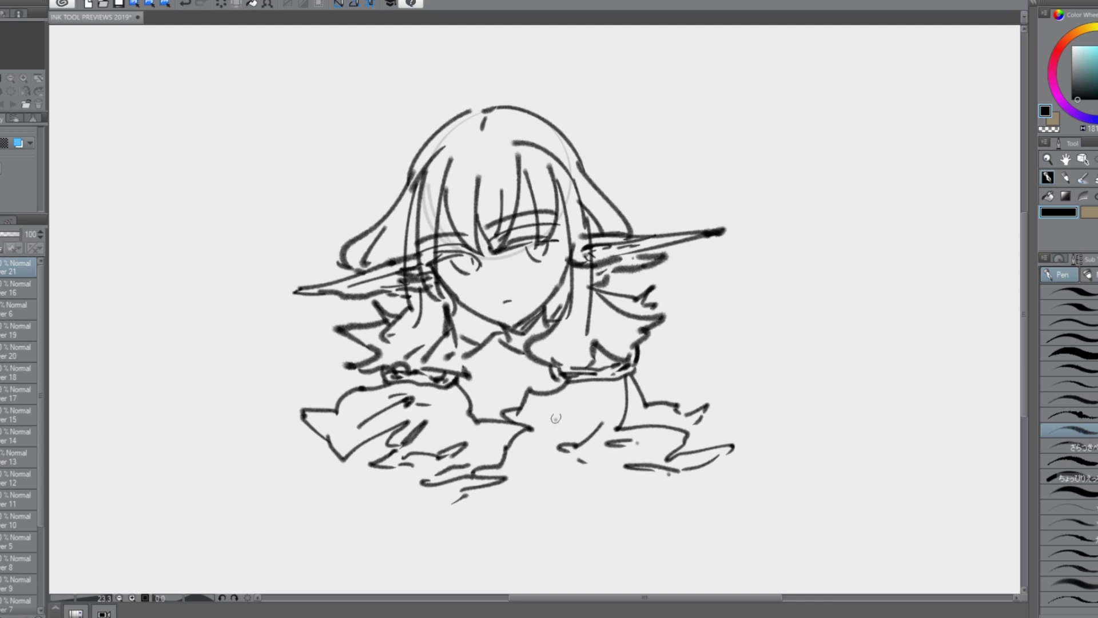
Step: Add inner strands to the lower right hair bunch and extend its wavy lower edge and outer tips
{"action": "left_click_drag", "start_coordinate": [571, 423], "coordinate": [554, 435]}
{"action": "mouse_move", "coordinate": [507, 449]}
{"action": "left_mouse_down"}
{"action": "mouse_move", "coordinate": [662, 490]}
{"action": "mouse_move", "coordinate": [698, 482]}
{"action": "left_mouse_up"}
{"action": "key", "text": "ctrl+z"}
{"action": "left_click_drag", "start_coordinate": [729, 433], "coordinate": [760, 456]}
{"action": "left_click_drag", "start_coordinate": [732, 475], "coordinate": [718, 479]}
{"action": "left_click_drag", "start_coordinate": [598, 403], "coordinate": [611, 401]}
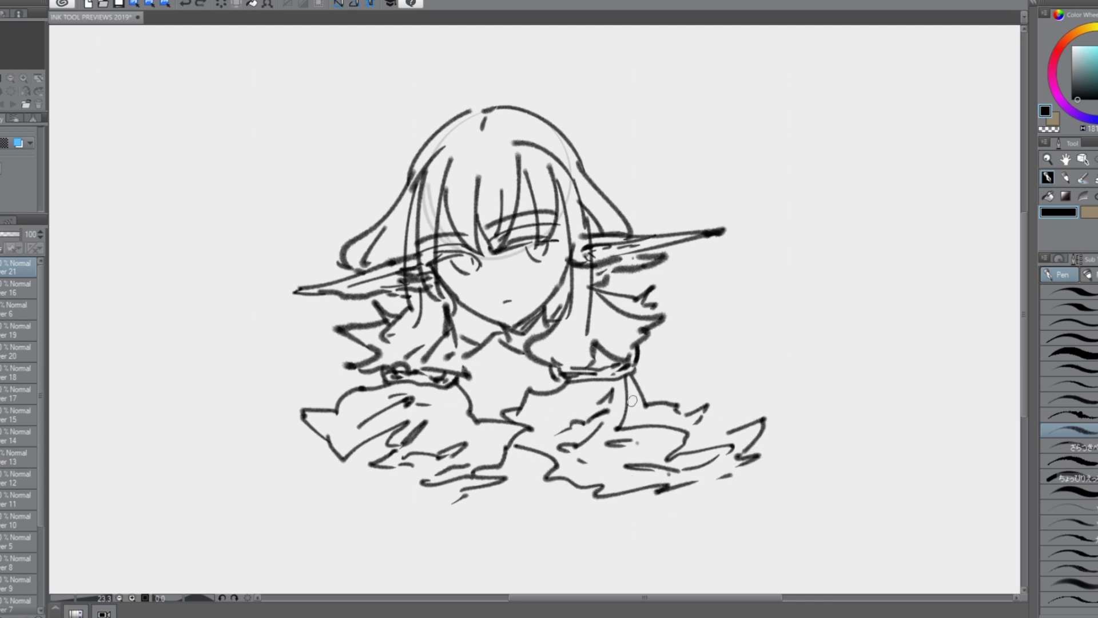
Step: Draw a ribbed turtleneck collar below the chin and shade the irises of both eyes
{"action": "key", "text": "ctrl+z"}
{"action": "key", "text": "ctrl+z"}
{"action": "key", "text": "c"}
{"action": "key", "text": "c"}
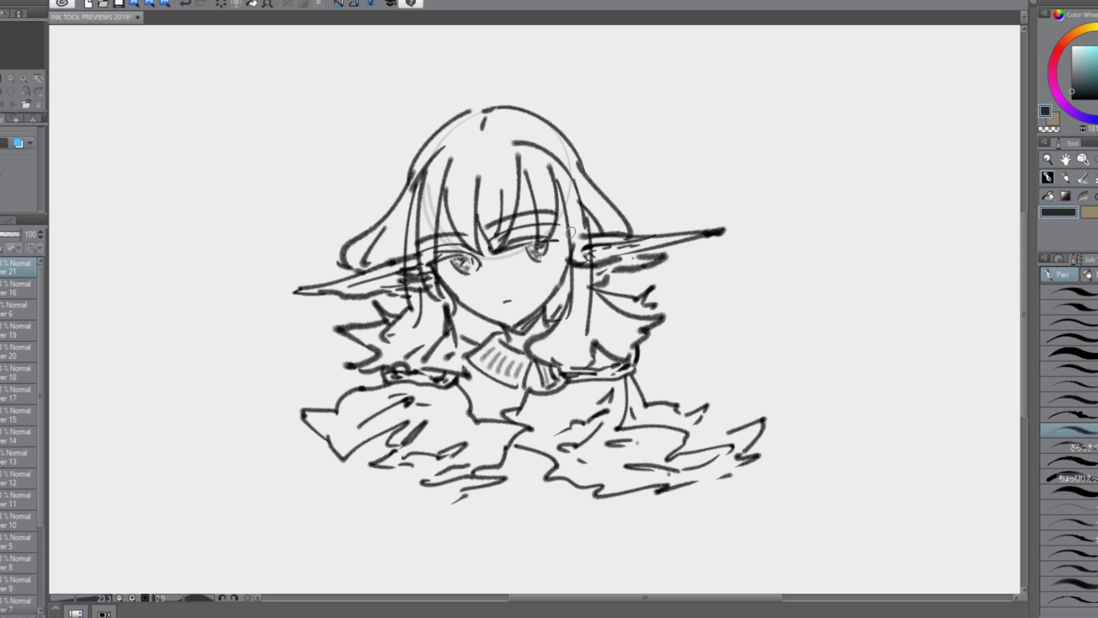
Step: Pick a light pink and paint small blush marks under both eyes
{"action": "left_click_drag", "start_coordinate": [1063, 43], "coordinate": [1052, 67]}
{"action": "left_click", "coordinate": [1083, 48]}
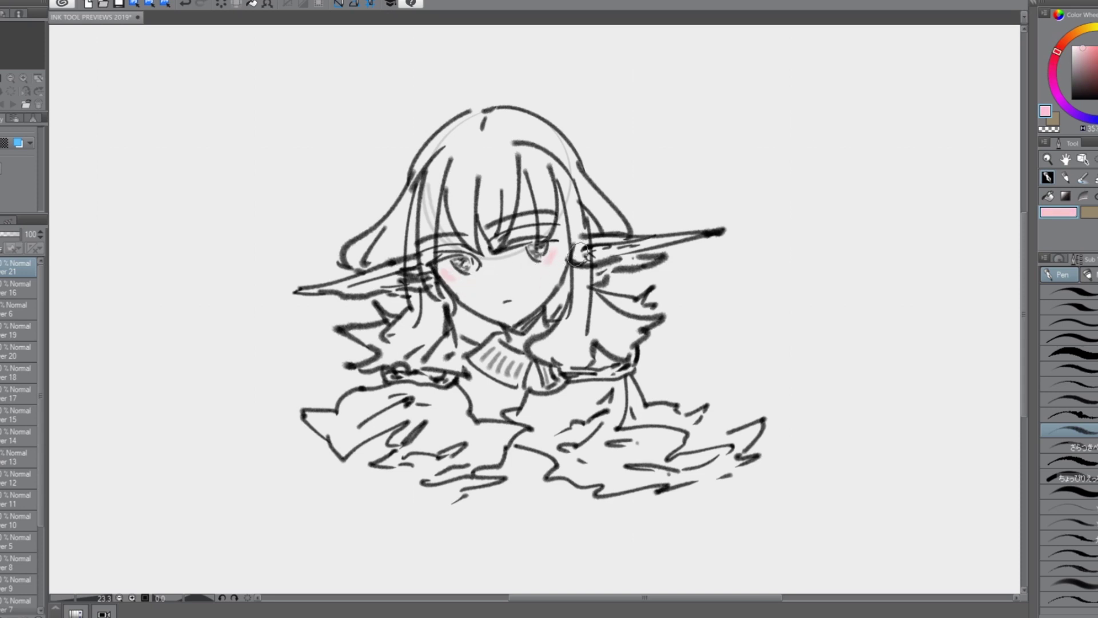
Step: Erase the right side lock's lines where they cross the face and ear
{"action": "left_click", "coordinate": [2, 288]}
{"action": "left_click", "coordinate": [1, 288]}
{"action": "left_click", "coordinate": [17, 288]}
{"action": "left_click", "coordinate": [17, 267]}
{"action": "key", "text": "e"}
{"action": "mouse_move", "coordinate": [560, 184]}
{"action": "left_mouse_down"}
{"action": "mouse_move", "coordinate": [572, 315]}
{"action": "mouse_move", "coordinate": [598, 236]}
{"action": "left_mouse_up"}
{"action": "left_click", "coordinate": [1069, 295]}
{"action": "left_click_drag", "start_coordinate": [591, 251], "coordinate": [589, 333]}
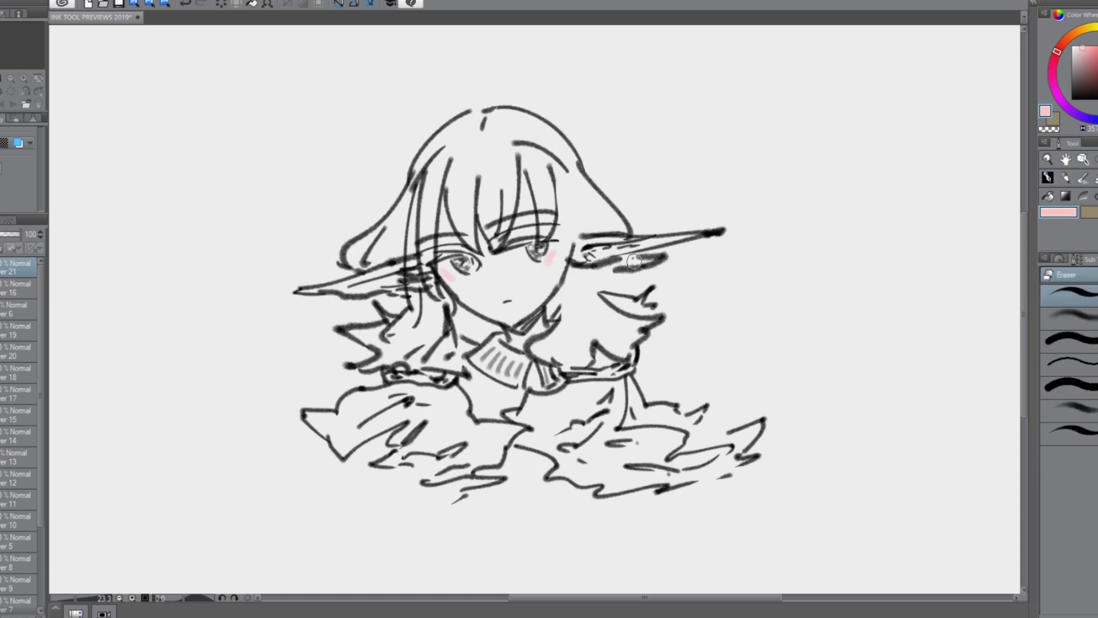
Step: Switch back to the pen and pick black as the drawing colour
{"action": "left_click", "coordinate": [1048, 196]}
{"action": "left_click", "coordinate": [1048, 178]}
{"action": "left_click", "coordinate": [1073, 99]}
{"action": "left_click_drag", "start_coordinate": [551, 172], "coordinate": [569, 293]}
{"action": "key", "text": "ctrl+z"}
{"action": "left_click_drag", "start_coordinate": [557, 211], "coordinate": [567, 276]}
{"action": "key", "text": "ctrl+z"}
{"action": "left_click_drag", "start_coordinate": [552, 177], "coordinate": [578, 298]}
{"action": "left_click_drag", "start_coordinate": [579, 196], "coordinate": [581, 272]}
{"action": "left_click_drag", "start_coordinate": [580, 261], "coordinate": [594, 280]}
{"action": "key", "text": "ctrl+z"}
{"action": "key", "text": "ctrl+z"}
{"action": "key", "text": "ctrl+z"}
Step: Redraw the right side lock with short strands beside the cheek, in front of the ear
{"action": "left_click_drag", "start_coordinate": [558, 197], "coordinate": [566, 288]}
{"action": "left_click_drag", "start_coordinate": [567, 216], "coordinate": [583, 301]}
{"action": "left_click_drag", "start_coordinate": [585, 278], "coordinate": [605, 277]}
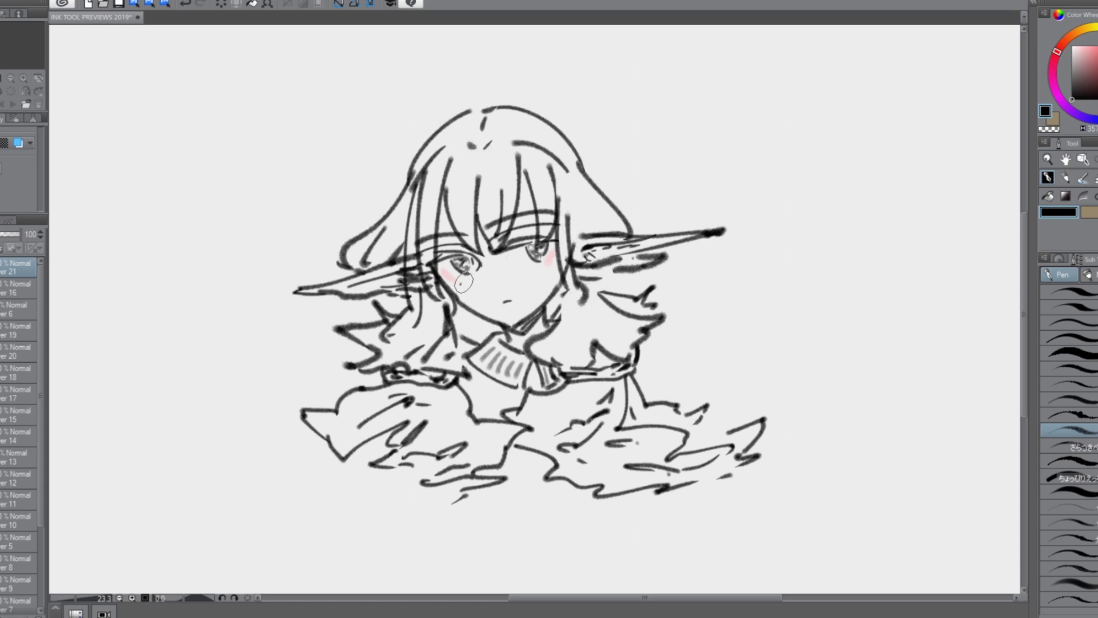
{"action": "left_click_drag", "start_coordinate": [469, 497], "coordinate": [770, 532]}
{"action": "scroll", "coordinate": [727, 243], "scroll_direction": "down", "scroll_amount": 2}
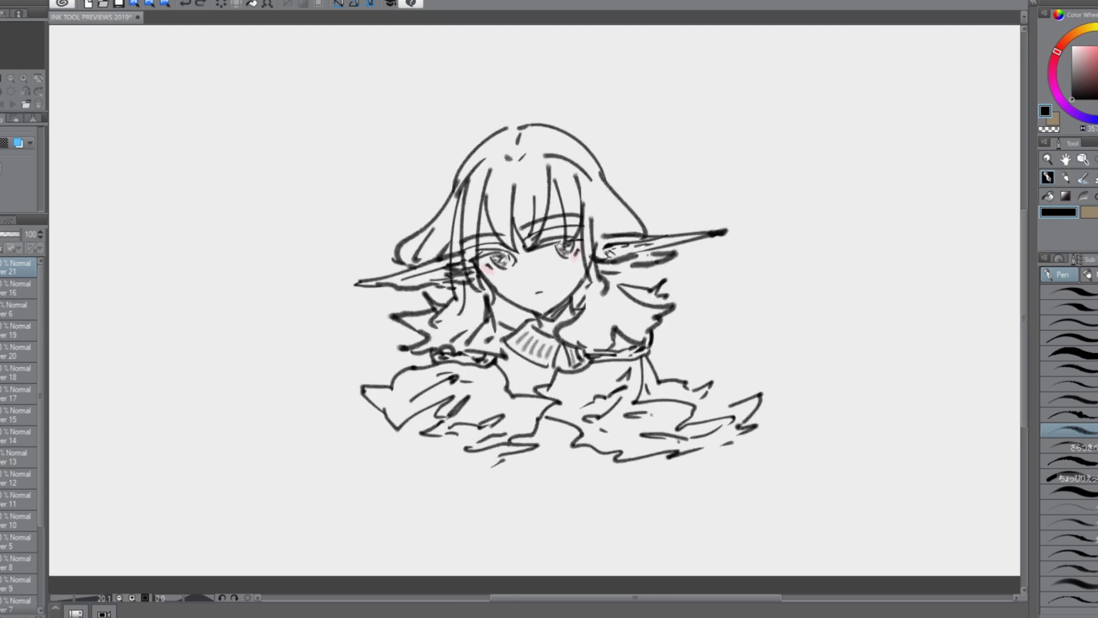
{"action": "key", "text": "ctrl+z"}
Step: Select the character's sketch layers together and move the drawing upward on the canvas
{"action": "left_click", "coordinate": [19, 288], "text": "shift"}
{"action": "key", "text": "k"}
{"action": "scroll", "coordinate": [557, 416], "scroll_direction": "up", "scroll_amount": 1}
Step: Draw a bust base below the hair on layer 21, with slanted sides and a curved lower edge, and add a neck line
{"action": "left_click", "coordinate": [19, 268]}
{"action": "key", "text": "p"}
{"action": "scroll", "coordinate": [557, 416], "scroll_direction": "up", "scroll_amount": 1}
{"action": "left_click_drag", "start_coordinate": [523, 416], "coordinate": [452, 456]}
{"action": "key", "text": "ctrl+z"}
{"action": "left_click_drag", "start_coordinate": [403, 409], "coordinate": [369, 481]}
{"action": "left_click_drag", "start_coordinate": [685, 427], "coordinate": [704, 479]}
{"action": "left_click_drag", "start_coordinate": [461, 255], "coordinate": [485, 304]}
{"action": "scroll", "coordinate": [389, 406], "scroll_direction": "down", "scroll_amount": 1}
{"action": "left_click_drag", "start_coordinate": [371, 470], "coordinate": [675, 466]}
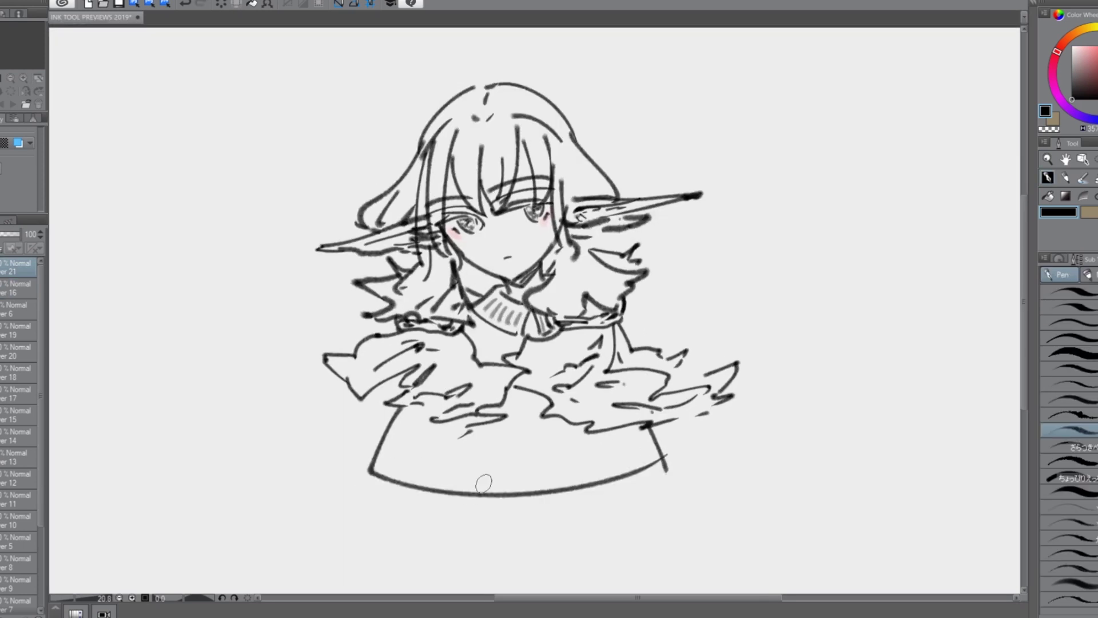
Step: Draw jagged hair strands sweeping outward beyond both shoulders, with long pointed tips on each side of the bust
{"action": "left_click_drag", "start_coordinate": [400, 410], "coordinate": [334, 437]}
{"action": "left_click_drag", "start_coordinate": [339, 435], "coordinate": [380, 443]}
{"action": "left_click_drag", "start_coordinate": [199, 297], "coordinate": [280, 364]}
{"action": "left_click_drag", "start_coordinate": [325, 375], "coordinate": [312, 405]}
{"action": "left_click_drag", "start_coordinate": [275, 331], "coordinate": [344, 321]}
{"action": "left_click_drag", "start_coordinate": [234, 249], "coordinate": [326, 301]}
{"action": "left_click_drag", "start_coordinate": [670, 326], "coordinate": [855, 296]}
{"action": "left_click_drag", "start_coordinate": [704, 349], "coordinate": [743, 291]}
Step: Draw long wavy strands across and below the bust base, and add small strand lines to the side hair
{"action": "left_click_drag", "start_coordinate": [789, 423], "coordinate": [538, 492]}
{"action": "left_click_drag", "start_coordinate": [781, 458], "coordinate": [607, 503]}
{"action": "left_click_drag", "start_coordinate": [543, 423], "coordinate": [406, 440]}
{"action": "left_click_drag", "start_coordinate": [555, 449], "coordinate": [436, 485]}
{"action": "left_click_drag", "start_coordinate": [372, 471], "coordinate": [507, 509]}
{"action": "left_click_drag", "start_coordinate": [435, 492], "coordinate": [514, 472]}
{"action": "mouse_move", "coordinate": [567, 153]}
{"action": "left_mouse_down"}
{"action": "mouse_move", "coordinate": [572, 208]}
{"action": "mouse_move", "coordinate": [608, 193]}
{"action": "left_mouse_up"}
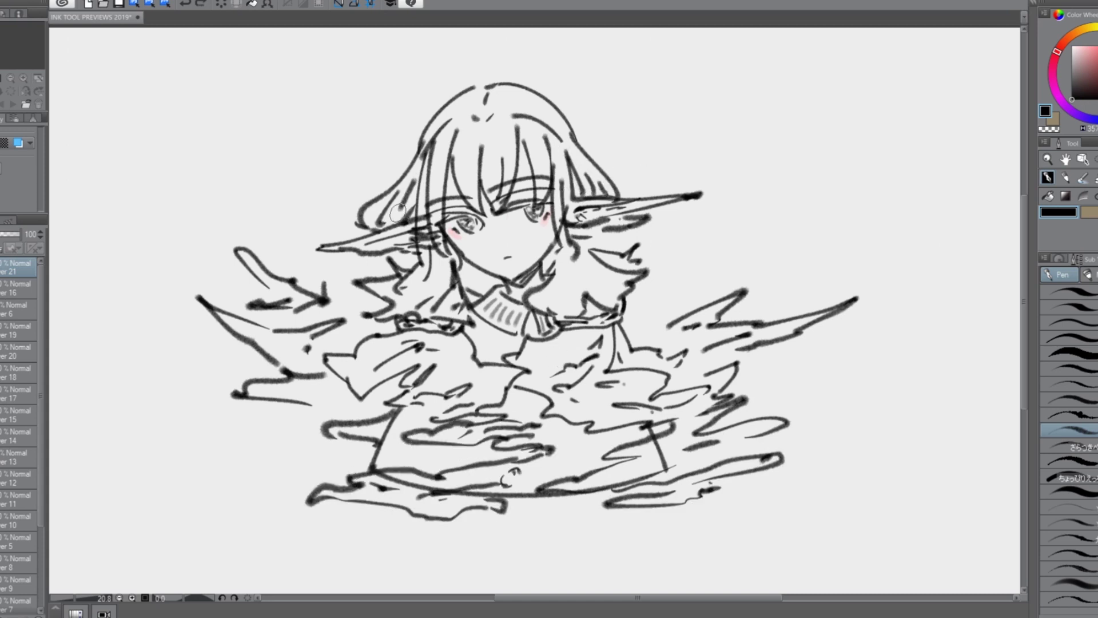
{"action": "left_click_drag", "start_coordinate": [493, 478], "coordinate": [543, 457]}
{"action": "left_click_drag", "start_coordinate": [272, 344], "coordinate": [343, 323]}
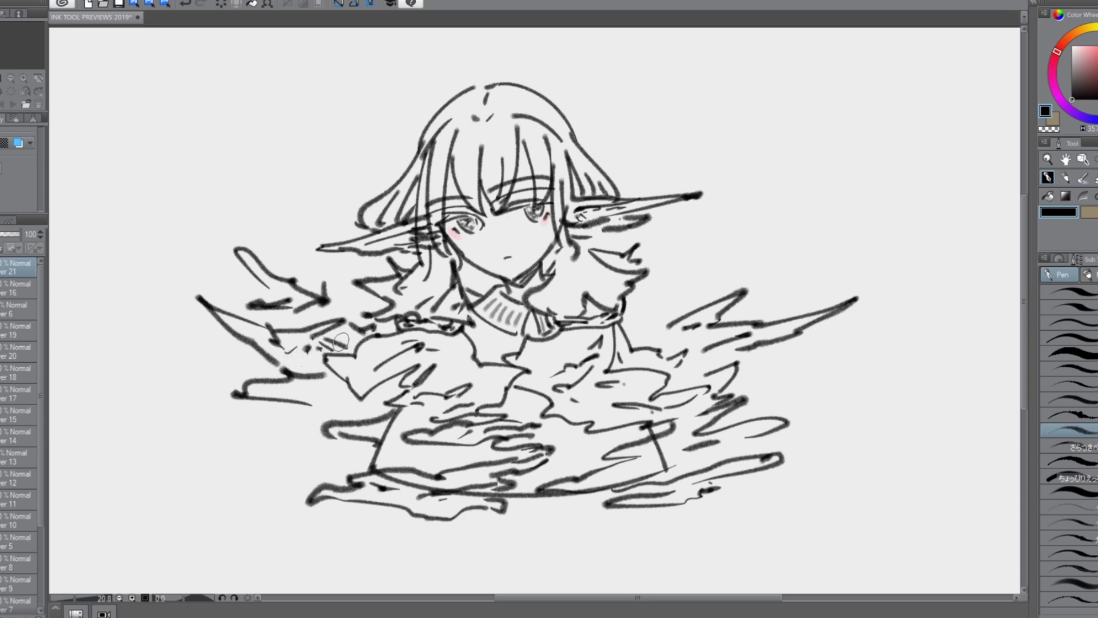
Step: Fill in short strands within the right hair bunch and among the jagged shapes beside both shoulders
{"action": "left_click_drag", "start_coordinate": [340, 390], "coordinate": [396, 391]}
{"action": "left_click_drag", "start_coordinate": [572, 259], "coordinate": [546, 311]}
{"action": "left_click_drag", "start_coordinate": [622, 250], "coordinate": [580, 289]}
{"action": "left_click_drag", "start_coordinate": [621, 262], "coordinate": [612, 279]}
{"action": "mouse_move", "coordinate": [259, 284]}
{"action": "left_mouse_down"}
{"action": "mouse_move", "coordinate": [191, 257]}
{"action": "mouse_move", "coordinate": [260, 297]}
{"action": "left_mouse_up"}
{"action": "left_click_drag", "start_coordinate": [329, 274], "coordinate": [363, 317]}
{"action": "left_click_drag", "start_coordinate": [687, 309], "coordinate": [638, 332]}
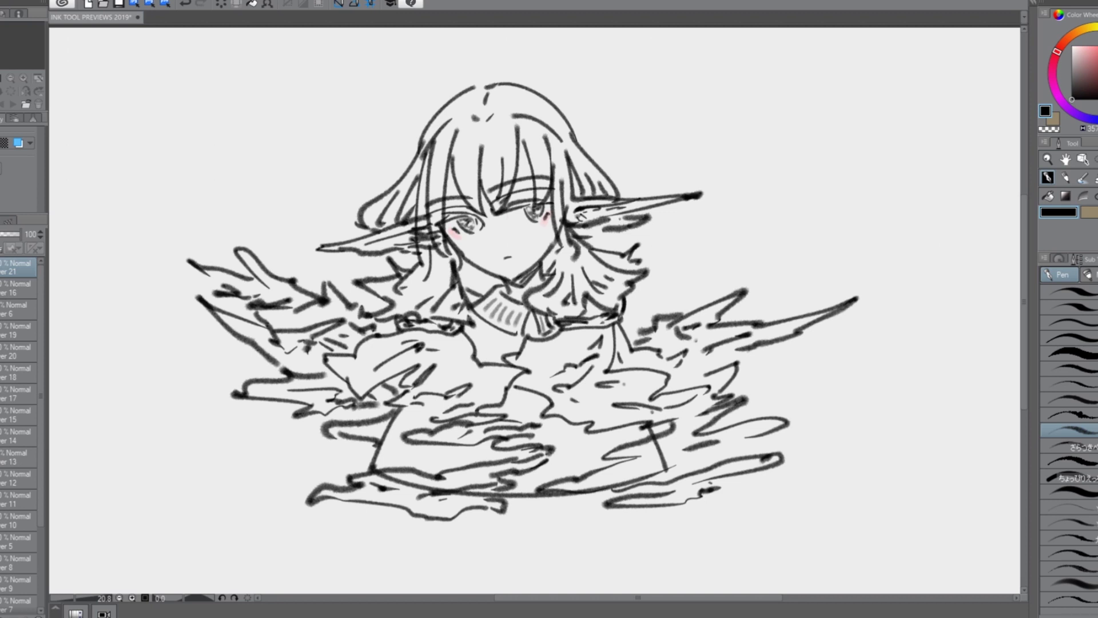
Step: Draw tall pointed spikes above the right shoulder strands and further jagged strands around the outer left and right sides
{"action": "mouse_move", "coordinate": [814, 351]}
{"action": "left_mouse_down"}
{"action": "mouse_move", "coordinate": [735, 361]}
{"action": "mouse_move", "coordinate": [744, 382]}
{"action": "left_mouse_up"}
{"action": "left_click_drag", "start_coordinate": [706, 351], "coordinate": [684, 388]}
{"action": "left_click_drag", "start_coordinate": [655, 312], "coordinate": [695, 224]}
{"action": "left_click_drag", "start_coordinate": [749, 316], "coordinate": [798, 219]}
{"action": "left_click_drag", "start_coordinate": [809, 297], "coordinate": [760, 317]}
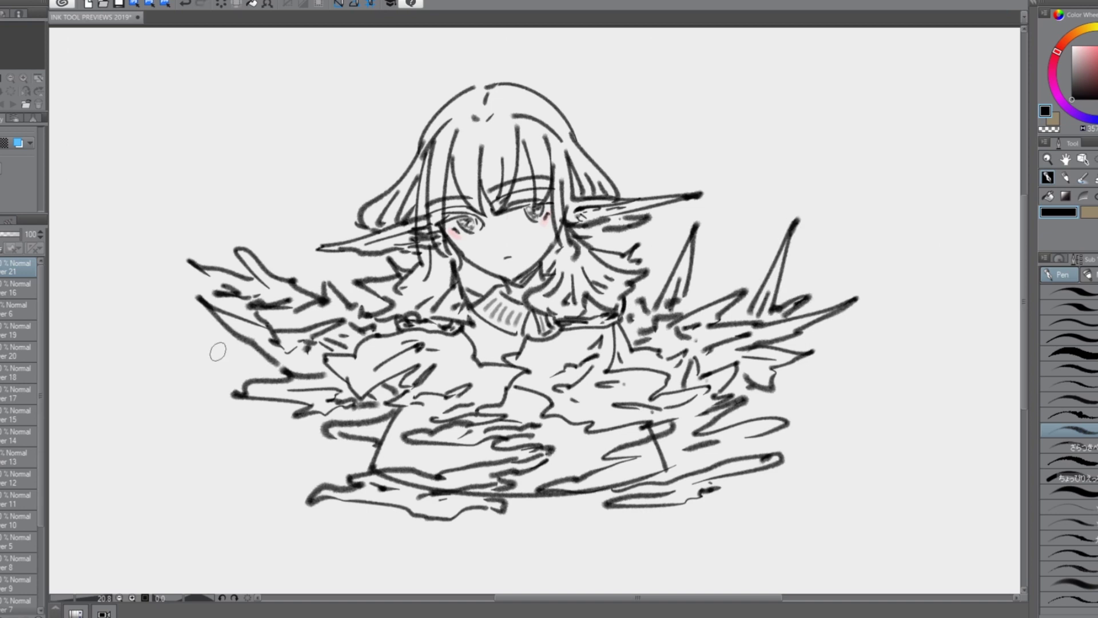
{"action": "left_click_drag", "start_coordinate": [264, 337], "coordinate": [228, 362]}
{"action": "left_click_drag", "start_coordinate": [272, 399], "coordinate": [312, 434]}
{"action": "left_click_drag", "start_coordinate": [235, 236], "coordinate": [299, 245]}
Step: Select the sketch layers together and move the whole drawing downward on the canvas
{"action": "scroll", "coordinate": [535, 308], "scroll_direction": "down", "scroll_amount": 4}
{"action": "scroll", "coordinate": [535, 309], "scroll_direction": "up", "scroll_amount": 1}
{"action": "key", "text": "k"}
{"action": "left_click", "coordinate": [17, 287], "text": "ctrl"}
{"action": "left_click_drag", "start_coordinate": [457, 261], "coordinate": [456, 292]}
Step: Draw a ragged cloud-like outline behind the head on the left, above the pointed ear, redoing unsatisfactory strokes
{"action": "scroll", "coordinate": [440, 260], "scroll_direction": "up", "scroll_amount": 2}
{"action": "left_click_drag", "start_coordinate": [251, 276], "coordinate": [286, 282]}
{"action": "left_click_drag", "start_coordinate": [347, 222], "coordinate": [286, 238]}
{"action": "left_click_drag", "start_coordinate": [246, 267], "coordinate": [333, 243]}
{"action": "key", "text": "ctrl+z"}
{"action": "key", "text": "ctrl+z"}
{"action": "mouse_move", "coordinate": [351, 200]}
{"action": "left_mouse_down"}
{"action": "mouse_move", "coordinate": [249, 224]}
{"action": "mouse_move", "coordinate": [242, 261]}
{"action": "left_mouse_up"}
{"action": "key", "text": "ctrl+z"}
{"action": "mouse_move", "coordinate": [265, 255]}
{"action": "left_mouse_down"}
{"action": "mouse_move", "coordinate": [329, 251]}
{"action": "mouse_move", "coordinate": [379, 280]}
{"action": "left_mouse_up"}
{"action": "left_click_drag", "start_coordinate": [364, 199], "coordinate": [431, 185]}
{"action": "left_click_drag", "start_coordinate": [417, 213], "coordinate": [308, 230]}
{"action": "key", "text": "ctrl+z"}
{"action": "key", "text": "ctrl+z"}
{"action": "key", "text": "ctrl+z"}
{"action": "left_click_drag", "start_coordinate": [360, 199], "coordinate": [412, 194]}
Step: Draw a matching ragged cloud-like outline right of the head, with short marks among the spikes below it
{"action": "left_click_drag", "start_coordinate": [590, 180], "coordinate": [770, 163]}
{"action": "mouse_move", "coordinate": [760, 172]}
{"action": "left_mouse_down"}
{"action": "mouse_move", "coordinate": [814, 241]}
{"action": "mouse_move", "coordinate": [682, 264]}
{"action": "left_mouse_up"}
{"action": "left_click_drag", "start_coordinate": [728, 314], "coordinate": [696, 337]}
{"action": "left_click_drag", "start_coordinate": [664, 318], "coordinate": [680, 298]}
{"action": "left_click_drag", "start_coordinate": [789, 314], "coordinate": [802, 314]}
Step: Draw a third ragged cloud-like outline above the head, with jagged ends on both sides
{"action": "mouse_move", "coordinate": [592, 87]}
{"action": "left_mouse_down"}
{"action": "mouse_move", "coordinate": [399, 149]}
{"action": "mouse_move", "coordinate": [360, 185]}
{"action": "left_mouse_up"}
{"action": "left_click_drag", "start_coordinate": [373, 184], "coordinate": [438, 184]}
{"action": "key", "text": "ctrl+z"}
{"action": "left_click_drag", "start_coordinate": [593, 90], "coordinate": [659, 87]}
{"action": "key", "text": "ctrl+z"}
{"action": "left_click_drag", "start_coordinate": [649, 90], "coordinate": [649, 145]}
{"action": "left_click_drag", "start_coordinate": [619, 151], "coordinate": [648, 166]}
{"action": "left_click_drag", "start_coordinate": [635, 166], "coordinate": [580, 173]}
Step: Shift the combined sketch layers slightly upward and return the layer selection to layer 21
{"action": "left_click_drag", "start_coordinate": [520, 294], "coordinate": [506, 274]}
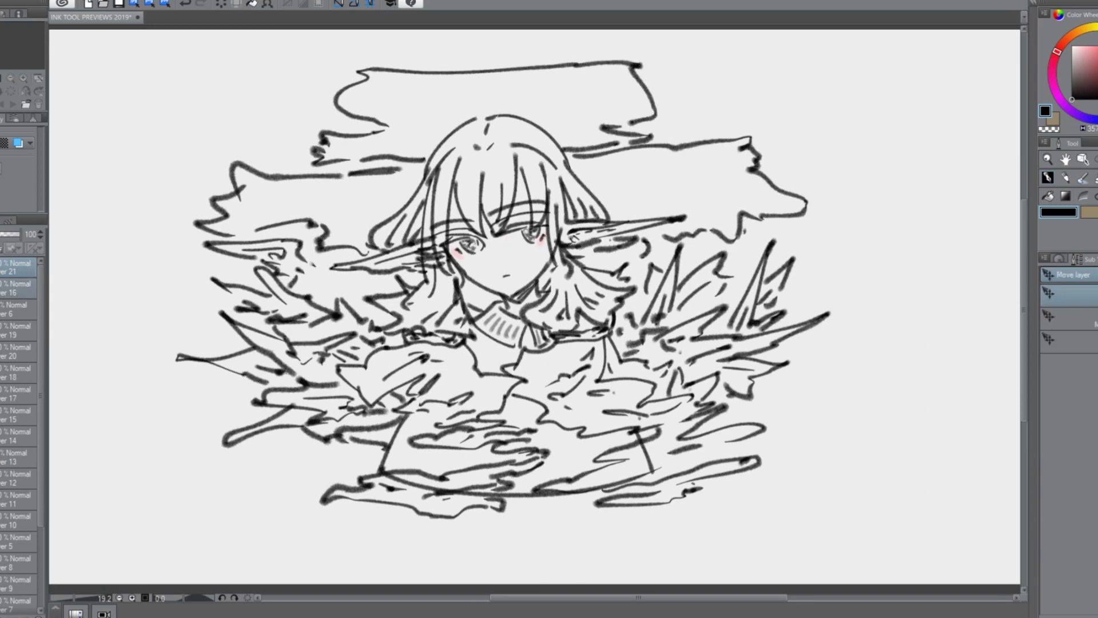
{"action": "left_click", "coordinate": [17, 289], "text": "ctrl"}
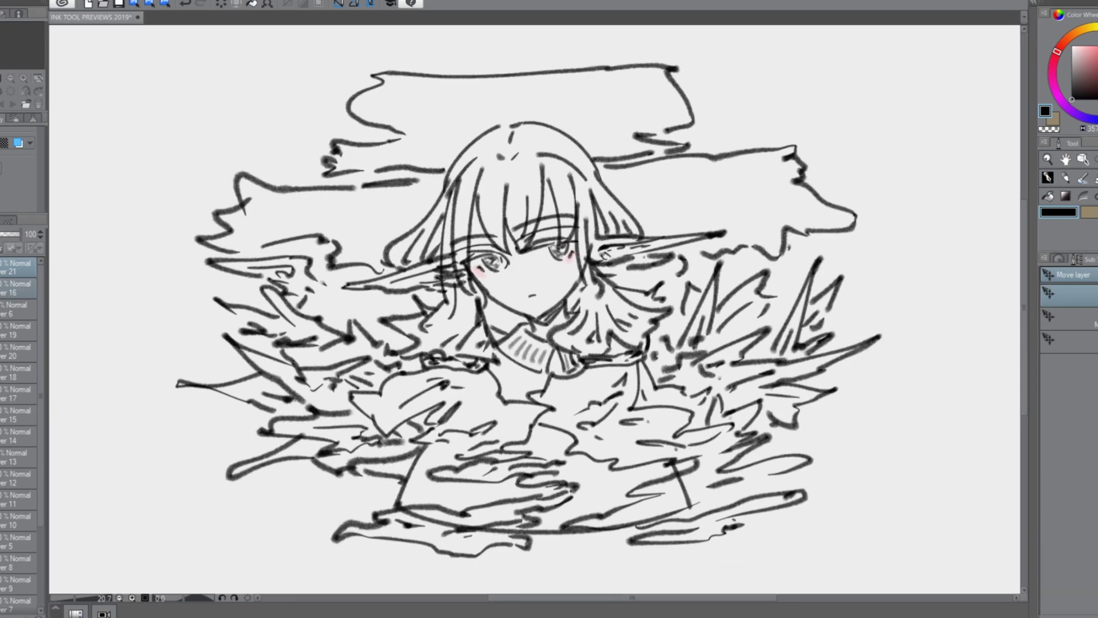
{"action": "left_click", "coordinate": [17, 288], "text": "ctrl"}
Step: Add thin elongated slots and short horizontal strokes inside the three cloud-like background shapes
{"action": "mouse_move", "coordinate": [281, 224]}
{"action": "left_mouse_down"}
{"action": "mouse_move", "coordinate": [242, 238]}
{"action": "mouse_move", "coordinate": [312, 227]}
{"action": "left_mouse_up"}
{"action": "left_click_drag", "start_coordinate": [428, 195], "coordinate": [348, 204]}
{"action": "left_click_drag", "start_coordinate": [348, 205], "coordinate": [433, 198]}
{"action": "left_click_drag", "start_coordinate": [620, 187], "coordinate": [707, 174]}
{"action": "left_click_drag", "start_coordinate": [652, 224], "coordinate": [769, 202]}
{"action": "left_click_drag", "start_coordinate": [400, 104], "coordinate": [483, 99]}
{"action": "left_click_drag", "start_coordinate": [503, 98], "coordinate": [643, 83]}
{"action": "left_click_drag", "start_coordinate": [429, 138], "coordinate": [469, 132]}
{"action": "left_click_drag", "start_coordinate": [406, 152], "coordinate": [426, 150]}
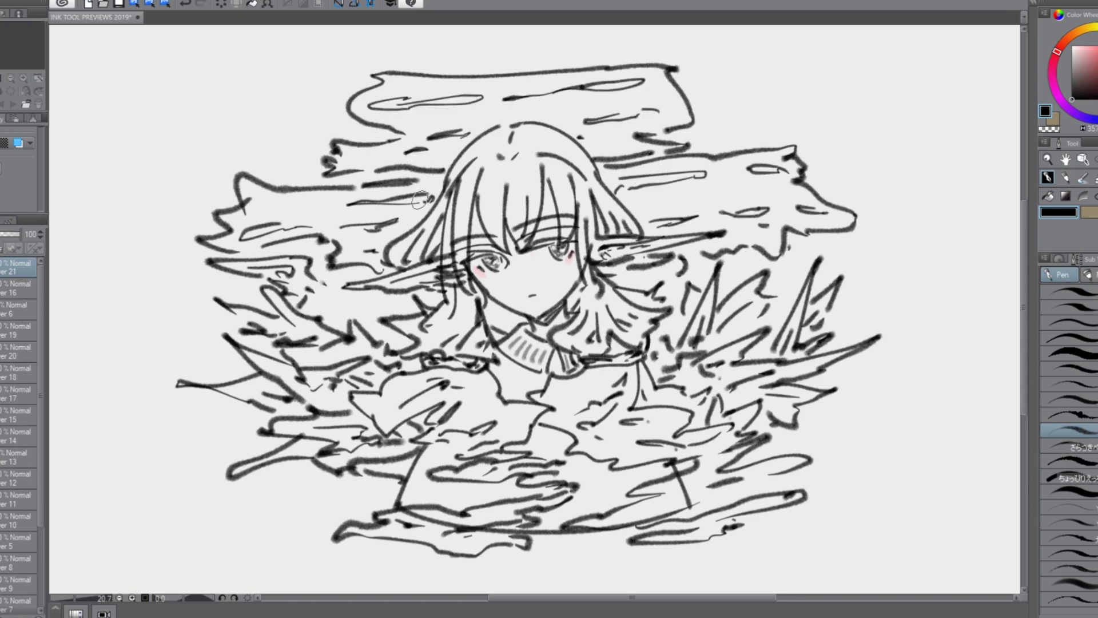
Step: Create layer 22 at the top and layer 23 just above layer 6, and pick a light golden yellow for colouring
{"action": "key", "text": "ctrl+shift+n"}
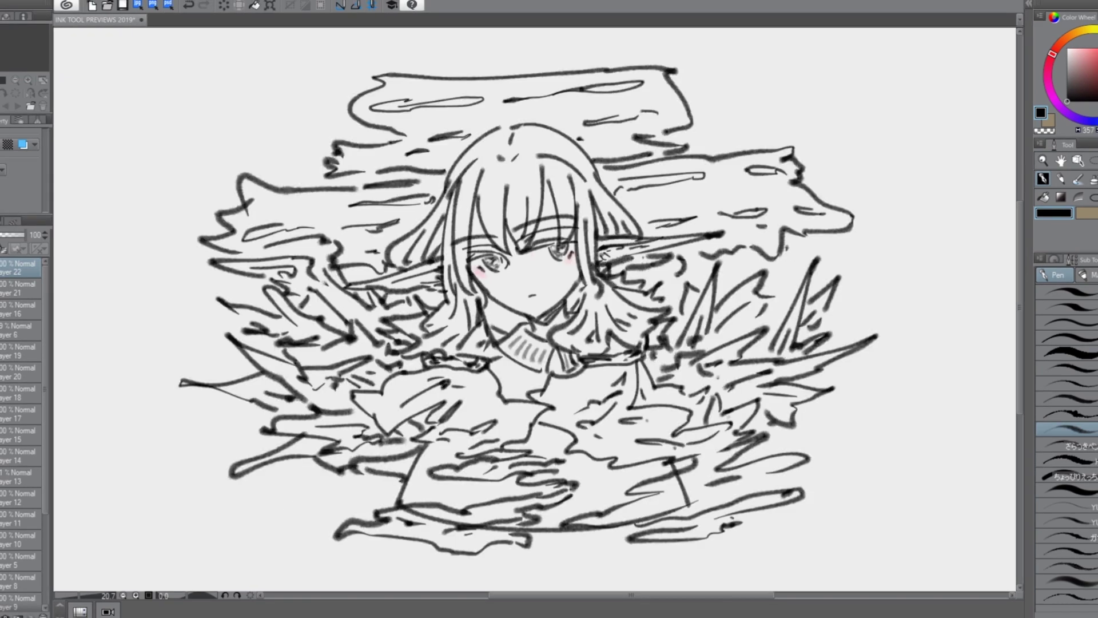
{"action": "left_click", "coordinate": [18, 330]}
{"action": "key", "text": "ctrl+shift+n"}
{"action": "left_click", "coordinate": [1097, 110]}
{"action": "left_click", "coordinate": [1084, 55]}
{"action": "mouse_move", "coordinate": [499, 162]}
{"action": "left_mouse_down"}
{"action": "mouse_move", "coordinate": [453, 240]}
{"action": "mouse_move", "coordinate": [459, 303]}
{"action": "left_mouse_up"}
{"action": "left_click_drag", "start_coordinate": [525, 207], "coordinate": [519, 233]}
{"action": "key", "text": "ctrl+z"}
{"action": "key", "text": "ctrl+z"}
{"action": "key", "text": "ctrl+z"}
{"action": "left_click", "coordinate": [1083, 29]}
{"action": "left_click", "coordinate": [1088, 53]}
Step: Paint the hair golden yellow on layer 23, covering the crown, bangs, side locks and upper hair bunches
{"action": "mouse_move", "coordinate": [503, 146]}
{"action": "left_mouse_down"}
{"action": "mouse_move", "coordinate": [457, 255]}
{"action": "mouse_move", "coordinate": [443, 342]}
{"action": "mouse_move", "coordinate": [485, 348]}
{"action": "left_mouse_up"}
{"action": "mouse_move", "coordinate": [449, 212]}
{"action": "left_mouse_down"}
{"action": "mouse_move", "coordinate": [420, 254]}
{"action": "mouse_move", "coordinate": [399, 257]}
{"action": "left_mouse_up"}
{"action": "left_click_drag", "start_coordinate": [514, 140], "coordinate": [468, 197]}
{"action": "left_click_drag", "start_coordinate": [532, 150], "coordinate": [485, 245]}
{"action": "mouse_move", "coordinate": [556, 133]}
{"action": "left_mouse_down"}
{"action": "mouse_move", "coordinate": [515, 250]}
{"action": "mouse_move", "coordinate": [589, 211]}
{"action": "left_mouse_up"}
{"action": "left_click_drag", "start_coordinate": [601, 155], "coordinate": [595, 212]}
{"action": "left_click_drag", "start_coordinate": [589, 207], "coordinate": [580, 289]}
{"action": "left_click_drag", "start_coordinate": [586, 234], "coordinate": [595, 334]}
{"action": "left_click_drag", "start_coordinate": [595, 349], "coordinate": [651, 296]}
{"action": "left_click_drag", "start_coordinate": [558, 186], "coordinate": [571, 238]}
{"action": "mouse_move", "coordinate": [604, 197]}
{"action": "left_mouse_down"}
{"action": "mouse_move", "coordinate": [629, 231]}
{"action": "mouse_move", "coordinate": [612, 280]}
{"action": "left_mouse_up"}
{"action": "left_click_drag", "start_coordinate": [429, 314], "coordinate": [400, 350]}
{"action": "mouse_move", "coordinate": [420, 349]}
{"action": "left_mouse_down"}
{"action": "mouse_move", "coordinate": [488, 346]}
{"action": "mouse_move", "coordinate": [496, 382]}
{"action": "left_mouse_up"}
{"action": "left_click", "coordinate": [1044, 131]}
{"action": "left_click_drag", "start_coordinate": [566, 323], "coordinate": [634, 338]}
{"action": "left_click_drag", "start_coordinate": [483, 306], "coordinate": [509, 322]}
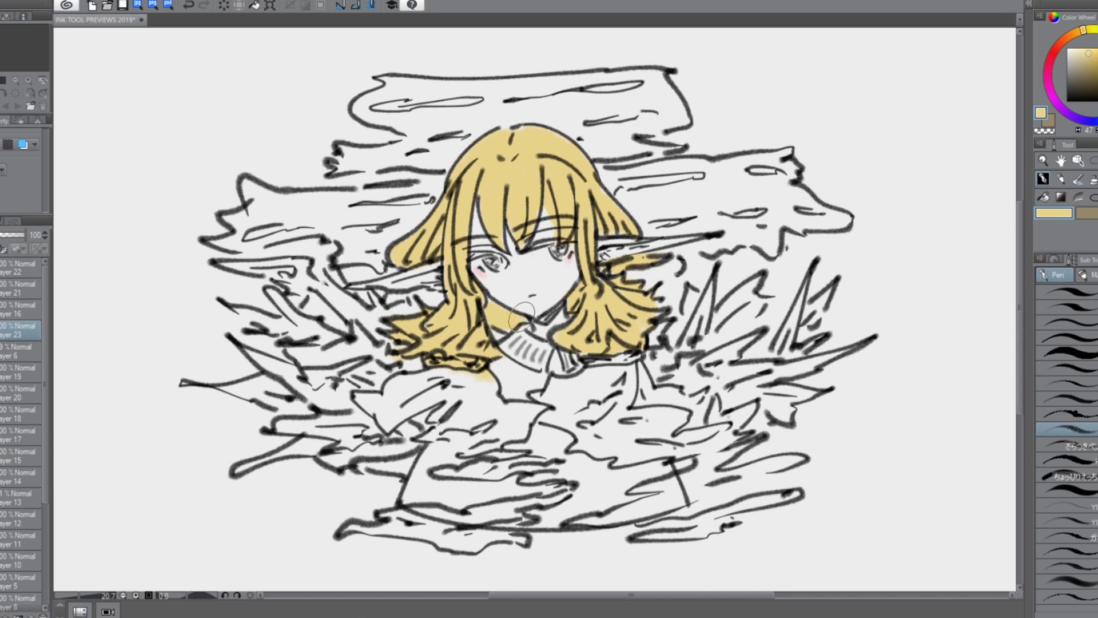
Step: Paint the left hair bunch below its band and touch up the remaining gaps in the hair
{"action": "mouse_move", "coordinate": [470, 396]}
{"action": "left_mouse_down"}
{"action": "mouse_move", "coordinate": [401, 392]}
{"action": "mouse_move", "coordinate": [463, 397]}
{"action": "mouse_move", "coordinate": [444, 376]}
{"action": "left_mouse_up"}
{"action": "mouse_move", "coordinate": [434, 415]}
{"action": "left_mouse_down"}
{"action": "mouse_move", "coordinate": [457, 446]}
{"action": "mouse_move", "coordinate": [541, 409]}
{"action": "left_mouse_up"}
{"action": "mouse_move", "coordinate": [651, 309]}
{"action": "left_mouse_down"}
{"action": "mouse_move", "coordinate": [463, 186]}
{"action": "mouse_move", "coordinate": [525, 134]}
{"action": "left_mouse_up"}
Step: Apply a tone effect at frequency 33.4 to layer 23 and extend the fill over the right bunch and lower strands
{"action": "left_click", "coordinate": [7, 145]}
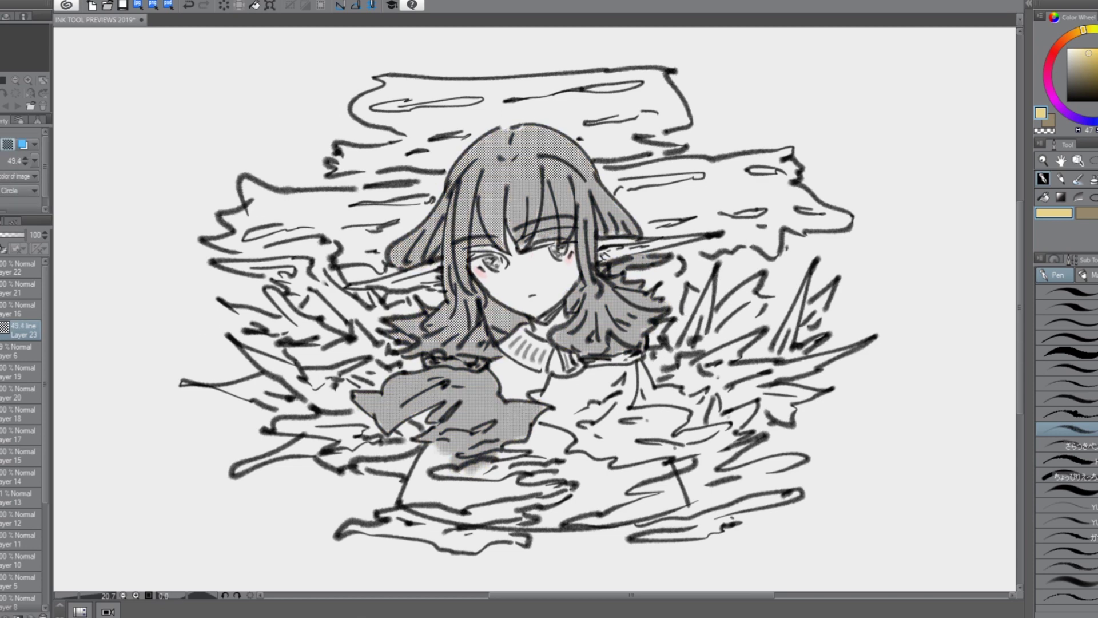
{"action": "left_click_drag", "start_coordinate": [1, 161], "coordinate": [6, 161]}
{"action": "mouse_move", "coordinate": [448, 452]}
{"action": "left_mouse_down"}
{"action": "mouse_move", "coordinate": [546, 472]}
{"action": "mouse_move", "coordinate": [361, 525]}
{"action": "mouse_move", "coordinate": [515, 537]}
{"action": "left_mouse_up"}
{"action": "mouse_move", "coordinate": [629, 395]}
{"action": "left_mouse_down"}
{"action": "mouse_move", "coordinate": [572, 401]}
{"action": "mouse_move", "coordinate": [635, 355]}
{"action": "mouse_move", "coordinate": [641, 458]}
{"action": "mouse_move", "coordinate": [625, 405]}
{"action": "mouse_move", "coordinate": [778, 503]}
{"action": "mouse_move", "coordinate": [601, 517]}
{"action": "mouse_move", "coordinate": [600, 385]}
{"action": "left_mouse_up"}
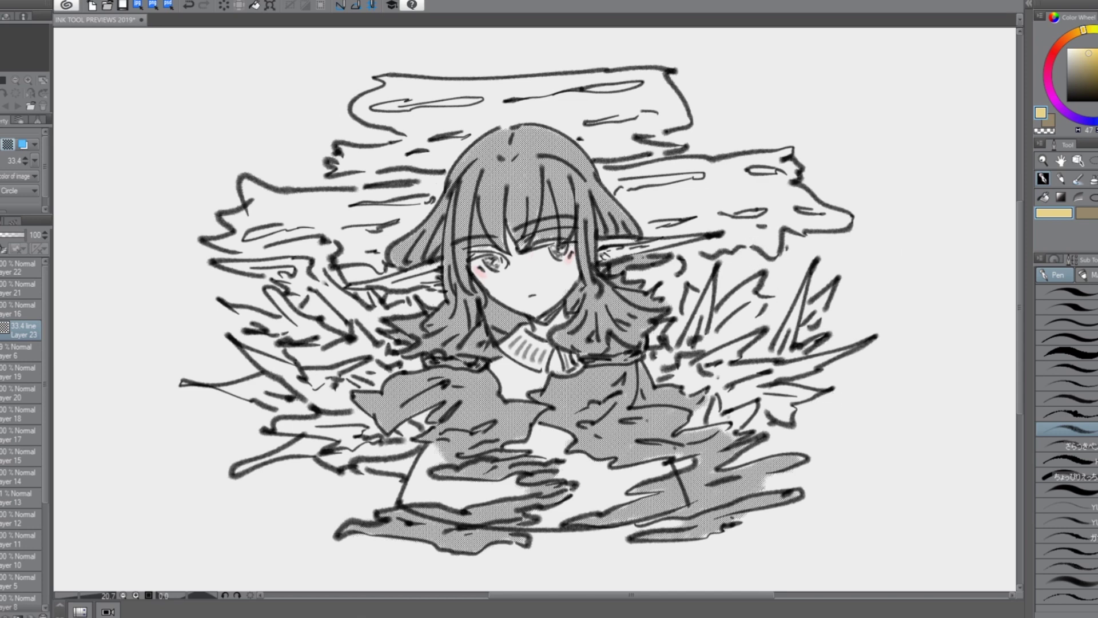
Step: Try the tone effect on layer 21
{"action": "left_click", "coordinate": [23, 289]}
{"action": "left_click", "coordinate": [7, 144]}
{"action": "left_click_drag", "start_coordinate": [6, 161], "coordinate": [2, 160]}
{"action": "left_click", "coordinate": [8, 144]}
{"action": "mouse_move", "coordinate": [23, 235]}
{"action": "left_mouse_down"}
{"action": "mouse_move", "coordinate": [1, 235]}
{"action": "mouse_move", "coordinate": [24, 235]}
{"action": "left_mouse_up"}
Step: Pick black and fill the thin slots in the cloud-like shape above the head on layer 21
{"action": "left_click", "coordinate": [1068, 101]}
{"action": "left_click_drag", "start_coordinate": [381, 108], "coordinate": [412, 104]}
{"action": "key", "text": "ctrl+z"}
{"action": "key", "text": "bracketleft"}
{"action": "left_click_drag", "start_coordinate": [443, 103], "coordinate": [479, 100]}
{"action": "left_click_drag", "start_coordinate": [589, 89], "coordinate": [623, 88]}
{"action": "left_click_drag", "start_coordinate": [446, 119], "coordinate": [418, 118]}
{"action": "left_click_drag", "start_coordinate": [403, 123], "coordinate": [469, 118]}
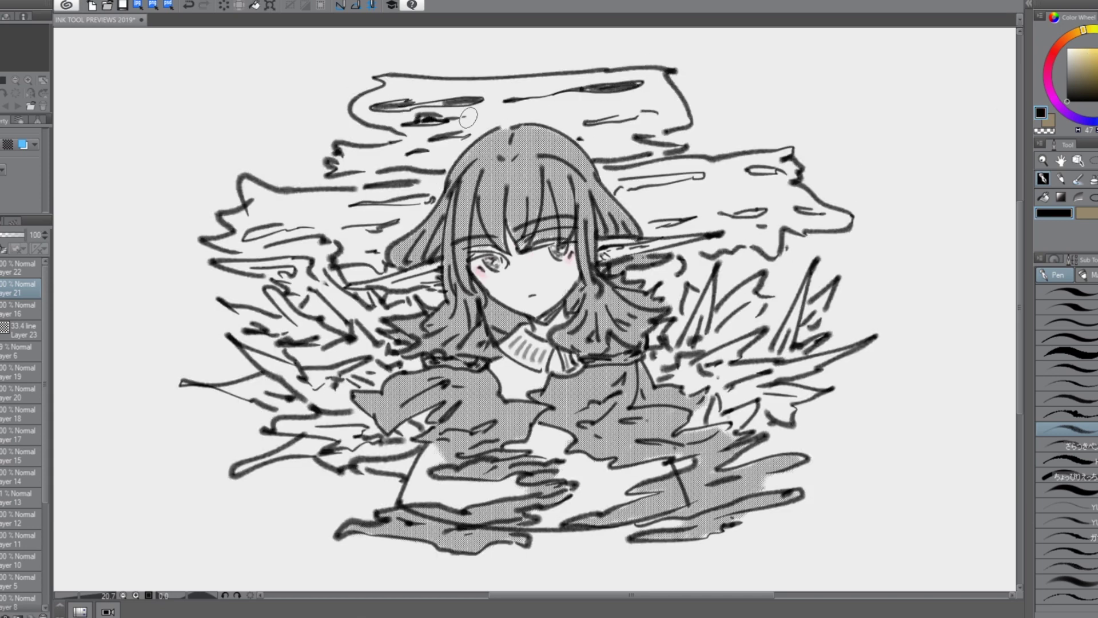
Step: Fill the remaining small openings in the upper, left and right background shapes with black
{"action": "mouse_move", "coordinate": [589, 101]}
{"action": "left_mouse_down"}
{"action": "mouse_move", "coordinate": [531, 107]}
{"action": "mouse_move", "coordinate": [569, 104]}
{"action": "left_mouse_up"}
{"action": "key", "text": "ctrl+z"}
{"action": "left_click_drag", "start_coordinate": [250, 204], "coordinate": [317, 202]}
{"action": "left_click_drag", "start_coordinate": [690, 175], "coordinate": [626, 183]}
{"action": "left_click_drag", "start_coordinate": [749, 169], "coordinate": [772, 170]}
{"action": "left_click_drag", "start_coordinate": [741, 213], "coordinate": [763, 210]}
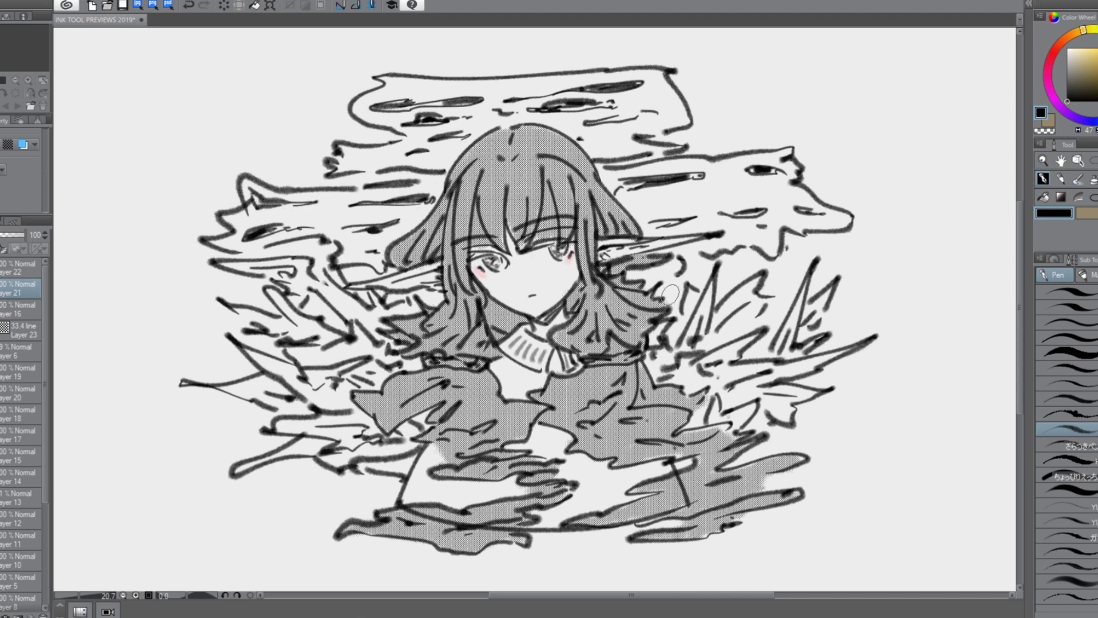
Step: Undo the black fills in the background shapes
{"action": "key", "text": "ctrl+z"}
{"action": "key", "text": "ctrl+z"}
{"action": "key", "text": "ctrl+z"}
{"action": "key", "text": "ctrl+z"}
{"action": "key", "text": "ctrl+z"}
{"action": "key", "text": "ctrl+z"}
{"action": "key", "text": "ctrl+z"}
{"action": "key", "text": "ctrl+z"}
{"action": "key", "text": "ctrl+z"}
{"action": "key", "text": "ctrl+z"}
{"action": "key", "text": "ctrl+z"}
{"action": "key", "text": "ctrl+z"}
{"action": "key", "text": "ctrl+z"}
{"action": "key", "text": "ctrl+z"}
Step: Add small outlined slots and short marks inside the upper and right background shapes
{"action": "left_click_drag", "start_coordinate": [510, 116], "coordinate": [526, 115]}
{"action": "mouse_move", "coordinate": [578, 102]}
{"action": "left_mouse_down"}
{"action": "mouse_move", "coordinate": [559, 103]}
{"action": "mouse_move", "coordinate": [586, 103]}
{"action": "left_mouse_up"}
{"action": "left_click_drag", "start_coordinate": [643, 96], "coordinate": [639, 95]}
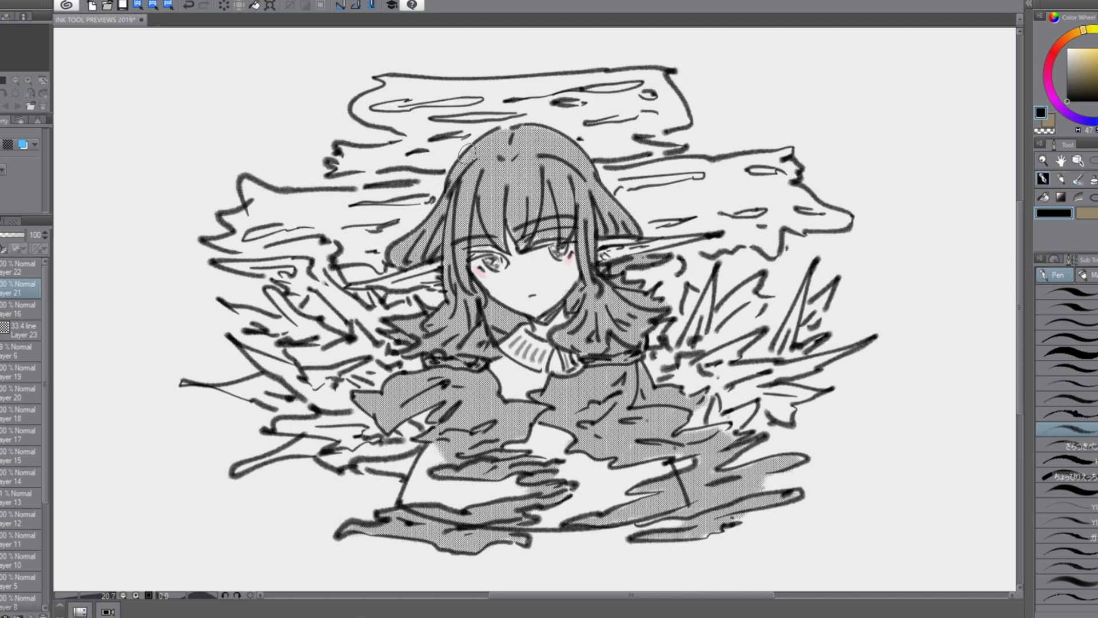
{"action": "left_click_drag", "start_coordinate": [735, 191], "coordinate": [669, 193]}
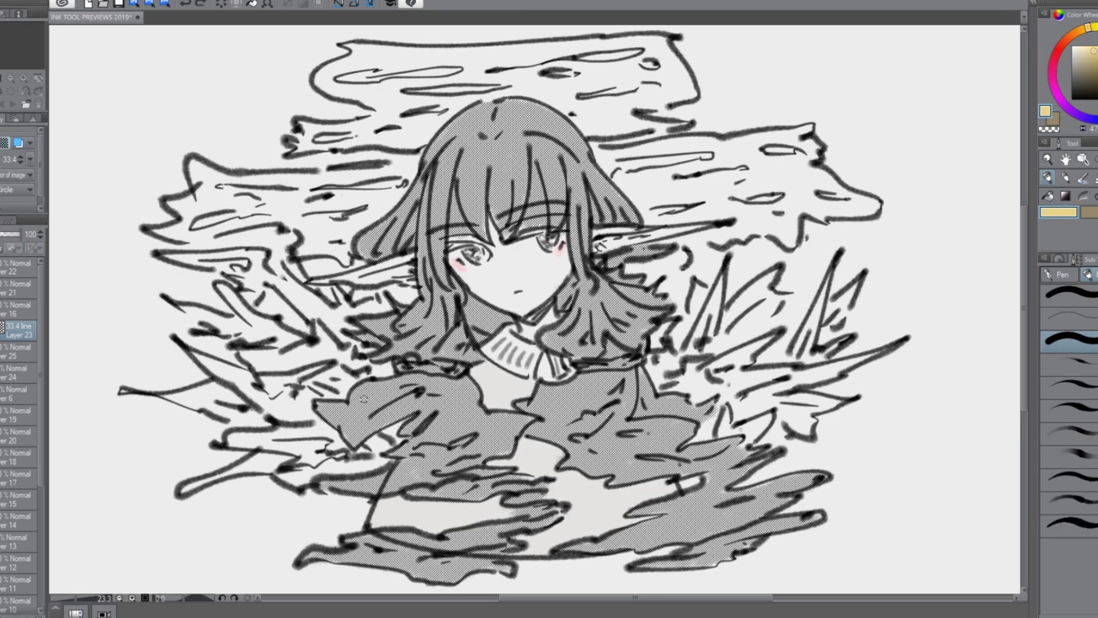
Step: Switch to layer 25 and turn on the halftone effect for shading the left background shapes
{"action": "scroll", "coordinate": [547, 365], "scroll_direction": "down", "scroll_amount": 1}
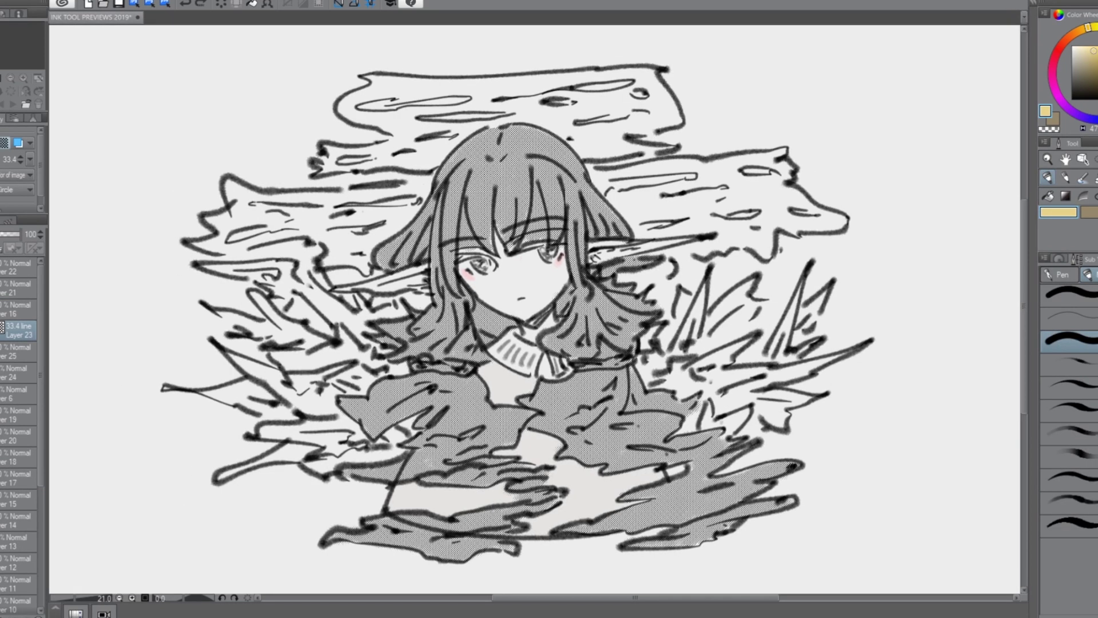
{"action": "left_click", "coordinate": [19, 351]}
{"action": "mouse_move", "coordinate": [414, 154]}
{"action": "left_mouse_down"}
{"action": "mouse_move", "coordinate": [346, 220]}
{"action": "mouse_move", "coordinate": [243, 200]}
{"action": "mouse_move", "coordinate": [274, 226]}
{"action": "mouse_move", "coordinate": [369, 263]}
{"action": "left_mouse_up"}
{"action": "left_click_drag", "start_coordinate": [338, 158], "coordinate": [353, 162]}
{"action": "left_click", "coordinate": [5, 143]}
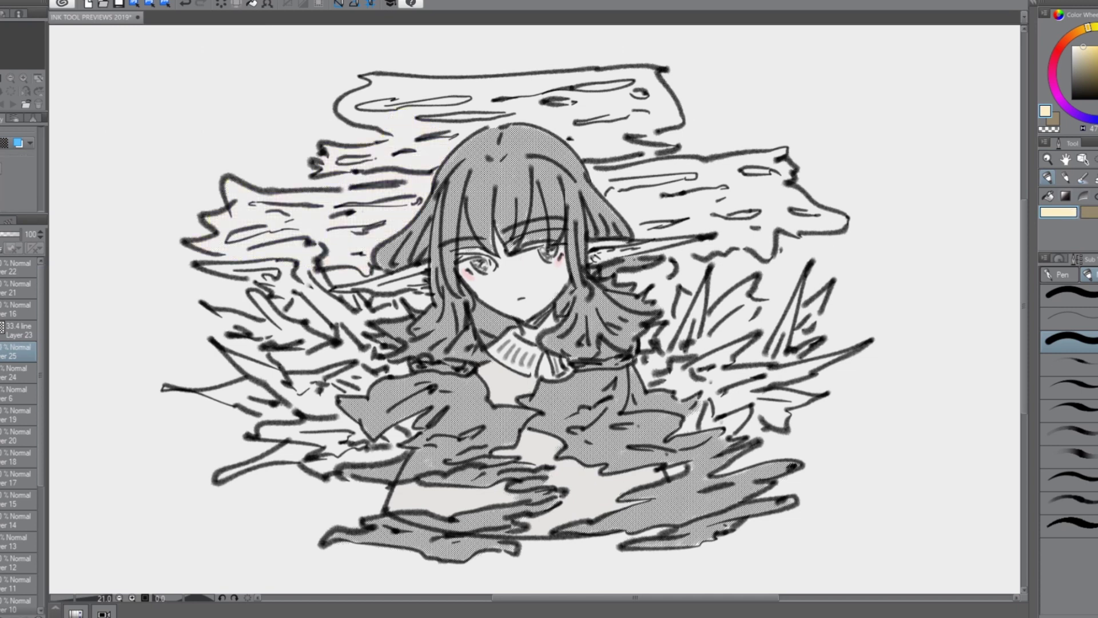
{"action": "left_click", "coordinate": [1094, 118]}
{"action": "left_click", "coordinate": [1096, 68]}
{"action": "left_click_drag", "start_coordinate": [380, 188], "coordinate": [366, 203]}
{"action": "key", "text": "ctrl+z"}
Step: Pick dark blue and fill the left and upper background shapes with 53.0-line halftone on layer 25
{"action": "left_click", "coordinate": [1097, 119]}
{"action": "mouse_move", "coordinate": [452, 142]}
{"action": "left_mouse_down"}
{"action": "mouse_move", "coordinate": [395, 211]}
{"action": "mouse_move", "coordinate": [321, 232]}
{"action": "mouse_move", "coordinate": [366, 218]}
{"action": "mouse_move", "coordinate": [275, 200]}
{"action": "mouse_move", "coordinate": [194, 240]}
{"action": "mouse_move", "coordinate": [369, 267]}
{"action": "mouse_move", "coordinate": [297, 289]}
{"action": "mouse_move", "coordinate": [401, 321]}
{"action": "mouse_move", "coordinate": [372, 337]}
{"action": "mouse_move", "coordinate": [360, 388]}
{"action": "mouse_move", "coordinate": [252, 303]}
{"action": "mouse_move", "coordinate": [231, 404]}
{"action": "mouse_move", "coordinate": [329, 426]}
{"action": "mouse_move", "coordinate": [271, 456]}
{"action": "mouse_move", "coordinate": [361, 457]}
{"action": "left_mouse_up"}
{"action": "key", "text": "ctrl+z"}
{"action": "mouse_move", "coordinate": [389, 154]}
{"action": "left_mouse_down"}
{"action": "mouse_move", "coordinate": [435, 123]}
{"action": "mouse_move", "coordinate": [343, 97]}
{"action": "mouse_move", "coordinate": [549, 103]}
{"action": "left_mouse_up"}
{"action": "key", "text": "e"}
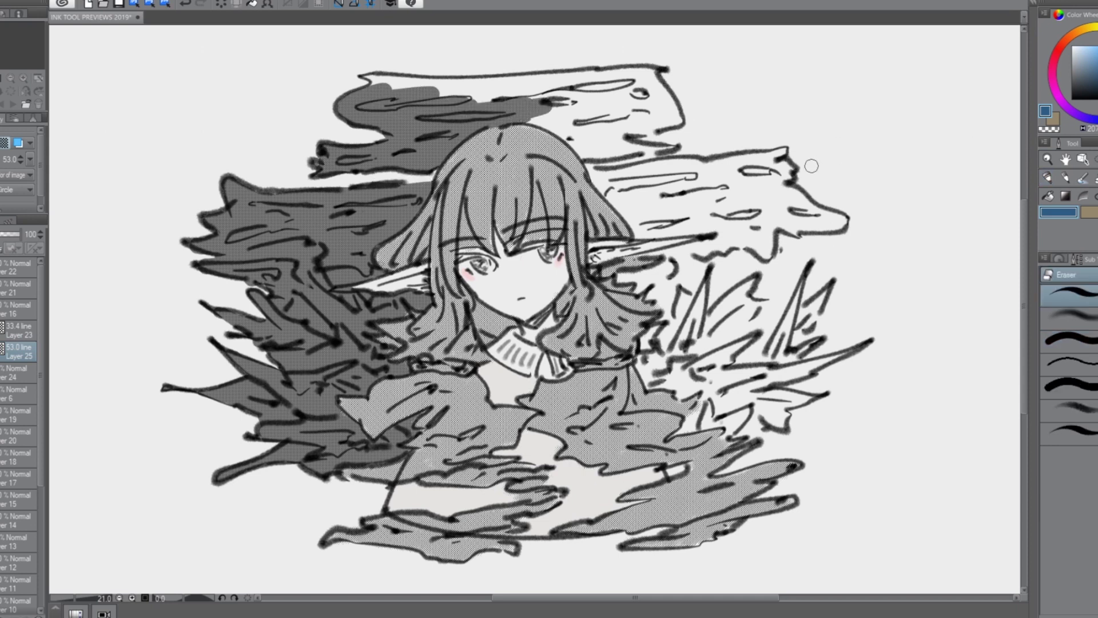
{"action": "key", "text": "p"}
{"action": "mouse_move", "coordinate": [369, 80]}
{"action": "left_mouse_down"}
{"action": "mouse_move", "coordinate": [532, 94]}
{"action": "mouse_move", "coordinate": [572, 123]}
{"action": "mouse_move", "coordinate": [592, 80]}
{"action": "mouse_move", "coordinate": [667, 111]}
{"action": "mouse_move", "coordinate": [565, 139]}
{"action": "left_mouse_up"}
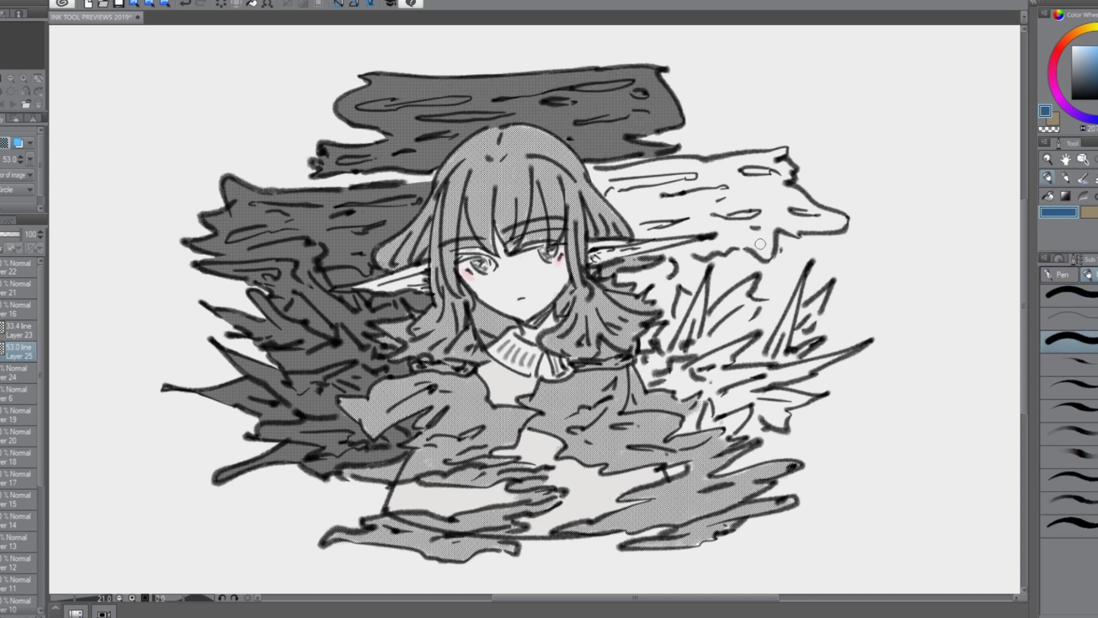
Step: Shade the right cloud-like shape and the right spiky shapes with the same dark halftone
{"action": "left_click_drag", "start_coordinate": [672, 183], "coordinate": [699, 209]}
{"action": "mouse_move", "coordinate": [638, 233]}
{"action": "left_mouse_down"}
{"action": "mouse_move", "coordinate": [644, 210]}
{"action": "mouse_move", "coordinate": [612, 173]}
{"action": "mouse_move", "coordinate": [731, 163]}
{"action": "mouse_move", "coordinate": [768, 162]}
{"action": "mouse_move", "coordinate": [800, 217]}
{"action": "mouse_move", "coordinate": [836, 229]}
{"action": "left_mouse_up"}
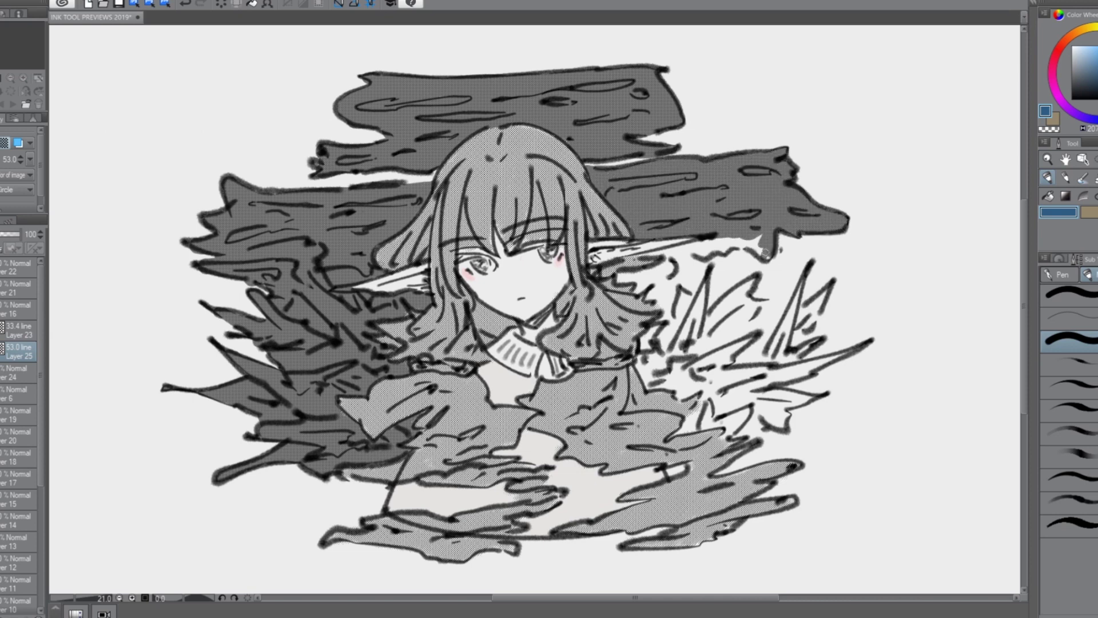
{"action": "mouse_move", "coordinate": [624, 263]}
{"action": "left_mouse_down"}
{"action": "mouse_move", "coordinate": [658, 325]}
{"action": "mouse_move", "coordinate": [653, 379]}
{"action": "mouse_move", "coordinate": [733, 309]}
{"action": "mouse_move", "coordinate": [694, 314]}
{"action": "mouse_move", "coordinate": [761, 303]}
{"action": "mouse_move", "coordinate": [708, 392]}
{"action": "mouse_move", "coordinate": [750, 404]}
{"action": "mouse_move", "coordinate": [744, 443]}
{"action": "mouse_move", "coordinate": [740, 369]}
{"action": "mouse_move", "coordinate": [785, 317]}
{"action": "mouse_move", "coordinate": [785, 341]}
{"action": "mouse_move", "coordinate": [826, 289]}
{"action": "left_mouse_up"}
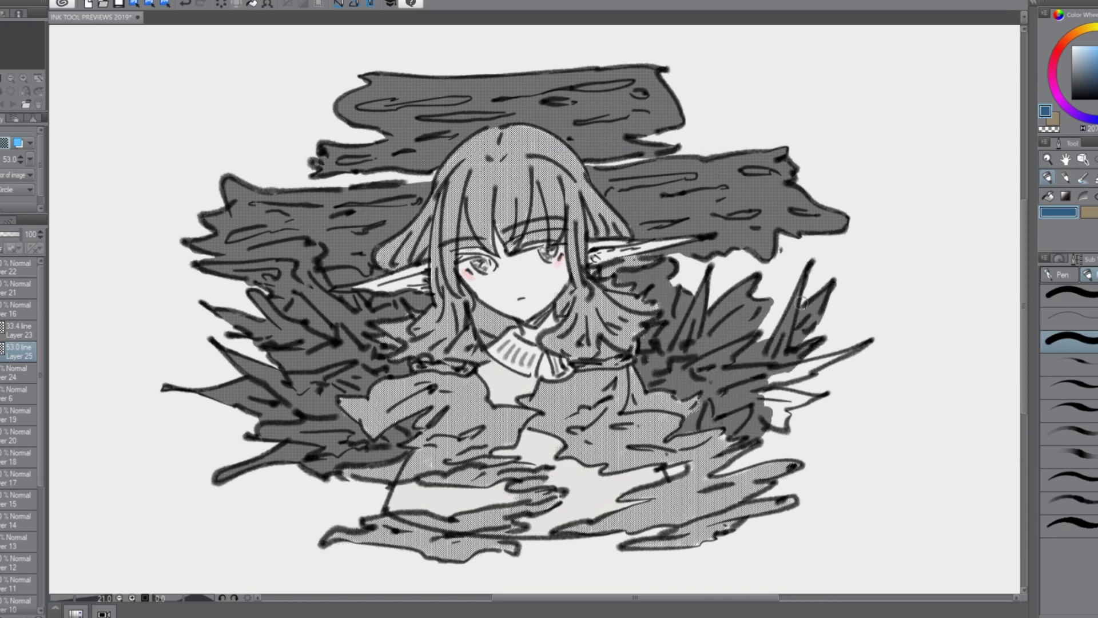
Step: Switch to a pen brush and handwrite a short caption below the left spiky shapes
{"action": "key", "text": "p"}
{"action": "key", "text": "p"}
{"action": "key", "text": "p"}
{"action": "mouse_move", "coordinate": [287, 481]}
{"action": "left_mouse_down"}
{"action": "mouse_move", "coordinate": [291, 517]}
{"action": "mouse_move", "coordinate": [263, 513]}
{"action": "left_mouse_up"}
{"action": "key", "text": "ctrl+z"}
{"action": "mouse_move", "coordinate": [253, 489]}
{"action": "left_mouse_down"}
{"action": "mouse_move", "coordinate": [278, 482]}
{"action": "mouse_move", "coordinate": [293, 516]}
{"action": "left_mouse_up"}
{"action": "left_click_drag", "start_coordinate": [310, 476], "coordinate": [312, 515]}
{"action": "left_click_drag", "start_coordinate": [299, 502], "coordinate": [374, 498]}
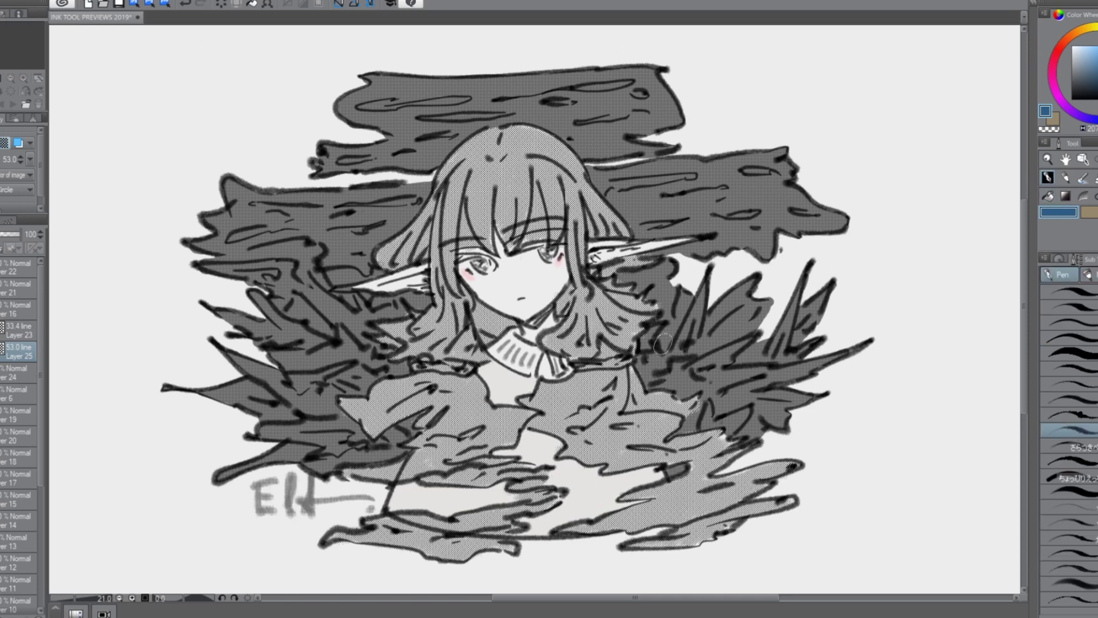
{"action": "left_click_drag", "start_coordinate": [246, 534], "coordinate": [345, 519]}
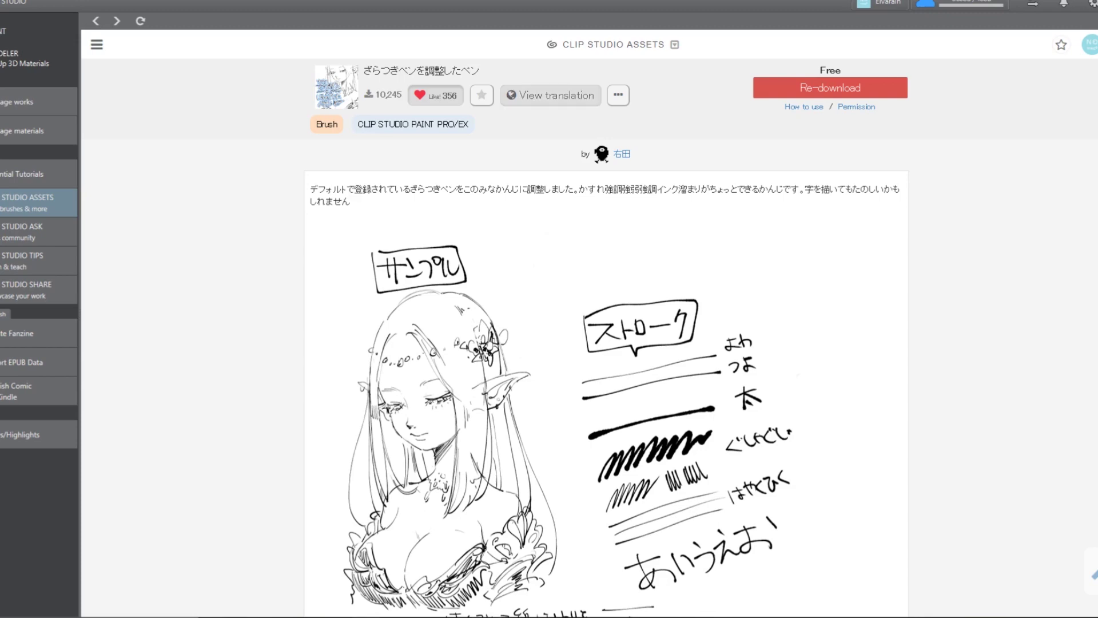
Step: Examine the description and sample images of the adjusted textured pen in Clip Studio Assets
{"action": "scroll", "coordinate": [607, 367], "scroll_direction": "down", "scroll_amount": 12}
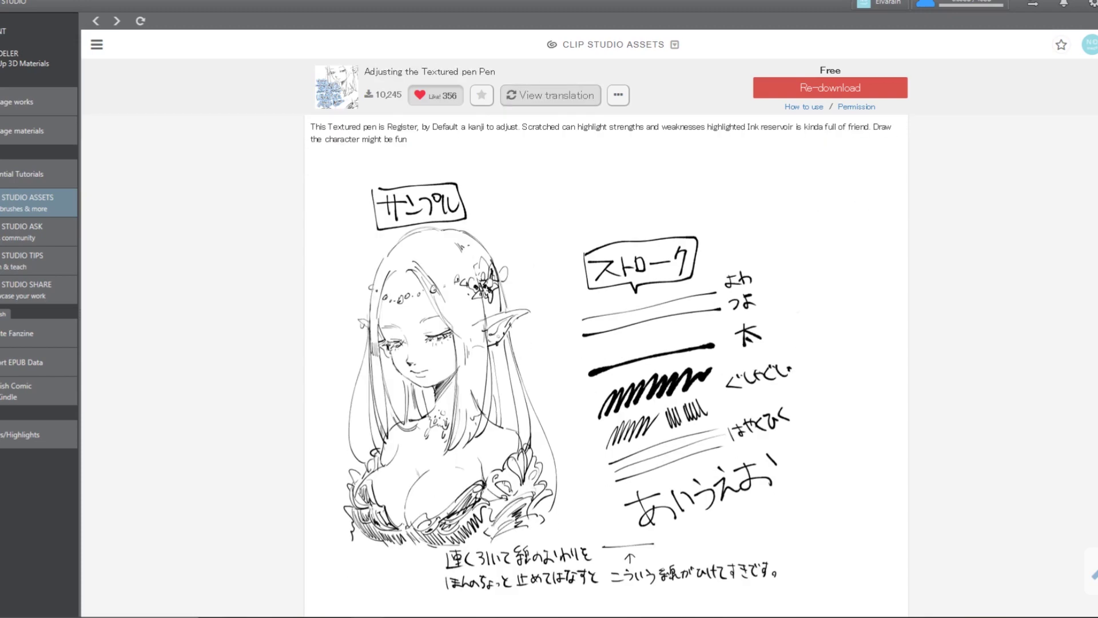
{"action": "scroll", "coordinate": [607, 366], "scroll_direction": "down", "scroll_amount": 8}
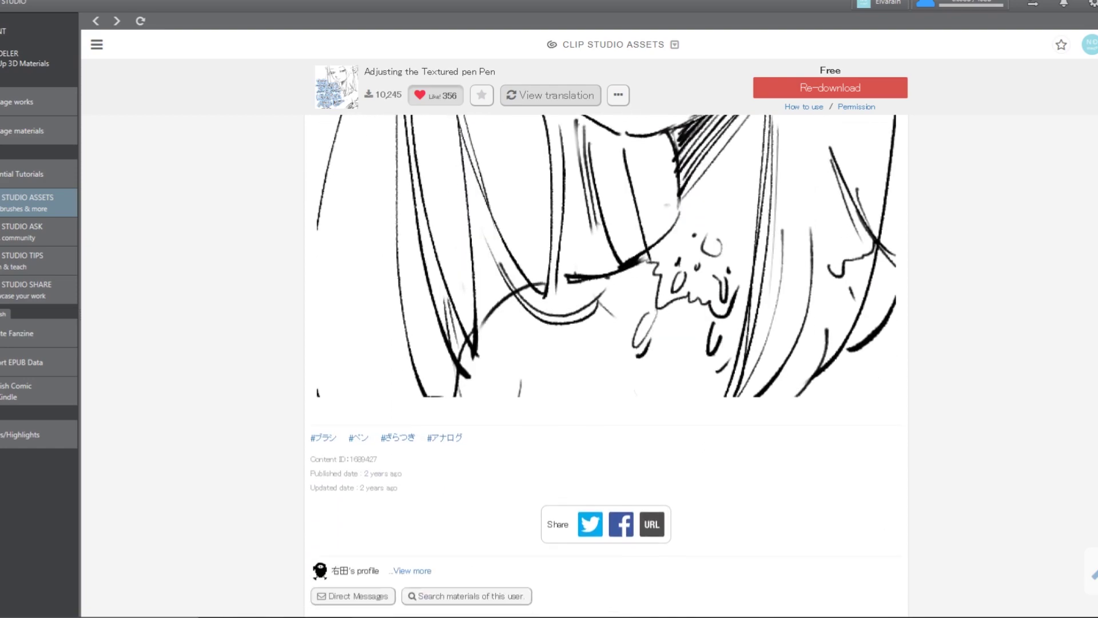
{"action": "scroll", "coordinate": [606, 366], "scroll_direction": "up", "scroll_amount": 20}
{"action": "scroll", "coordinate": [606, 366], "scroll_direction": "up", "scroll_amount": 2}
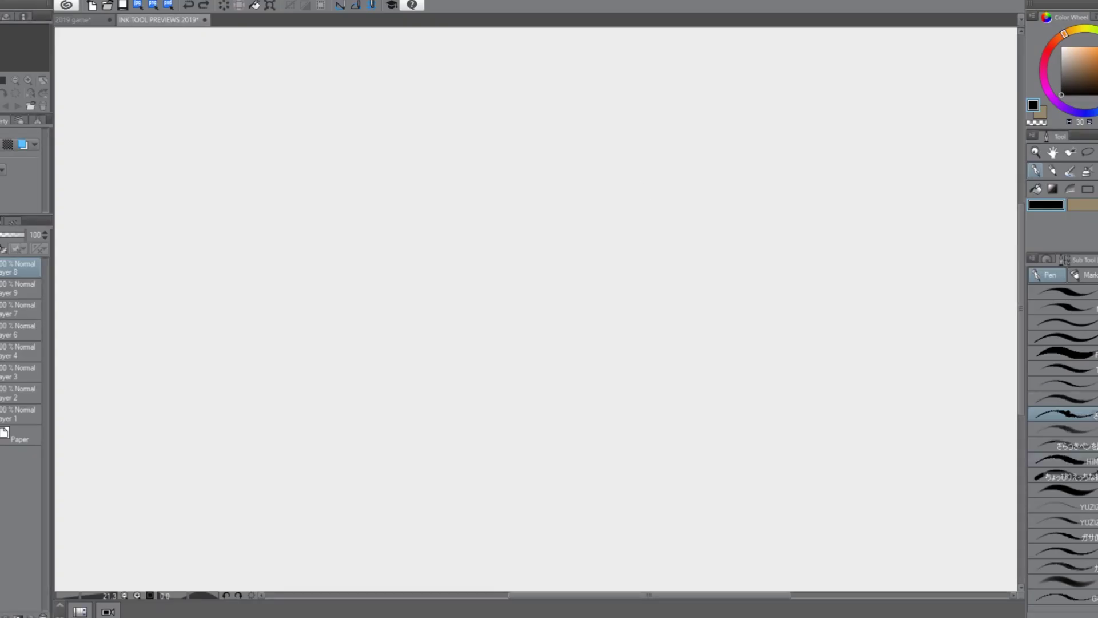
Step: Try a few curved strokes with the adjusted textured pen on the blank canvas, then undo them
{"action": "left_click_drag", "start_coordinate": [463, 298], "coordinate": [584, 328]}
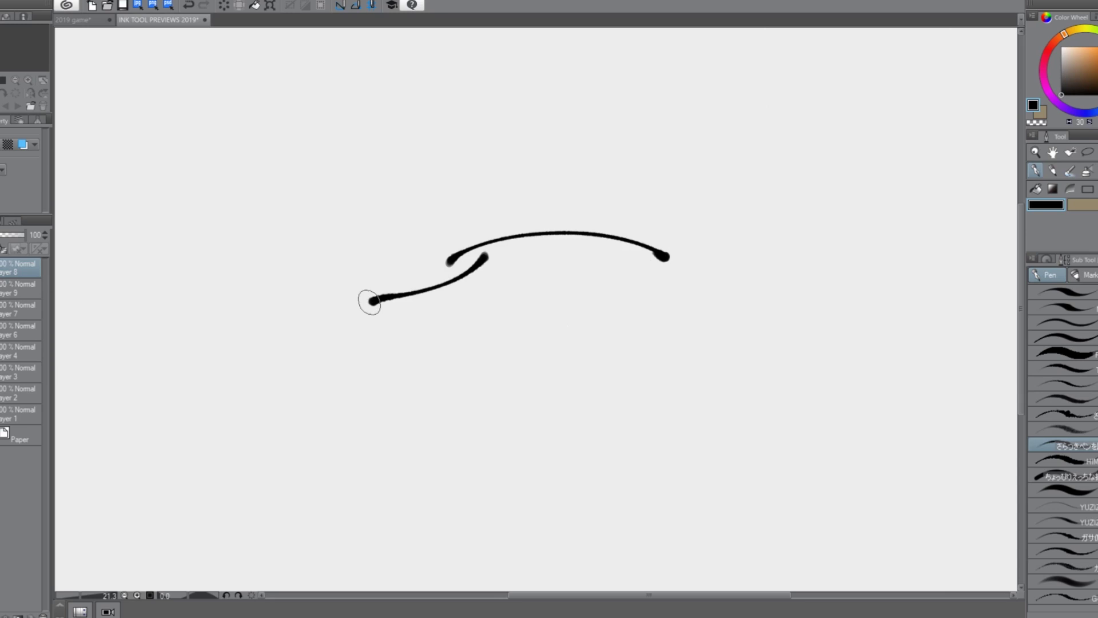
{"action": "left_click_drag", "start_coordinate": [369, 302], "coordinate": [742, 281]}
{"action": "key", "text": "ctrl+z"}
{"action": "key", "text": "ctrl+z"}
{"action": "key", "text": "ctrl+z"}
{"action": "left_click_drag", "start_coordinate": [441, 227], "coordinate": [608, 205]}
{"action": "key", "text": "ctrl+z"}
Step: Try longer sweeping strokes across the middle of layer 8 and undo all of them
{"action": "left_click_drag", "start_coordinate": [469, 142], "coordinate": [703, 277]}
{"action": "left_click_drag", "start_coordinate": [596, 283], "coordinate": [735, 375]}
{"action": "left_click_drag", "start_coordinate": [415, 189], "coordinate": [640, 420]}
{"action": "key", "text": "ctrl+z"}
{"action": "key", "text": "ctrl+z"}
{"action": "key", "text": "ctrl+z"}
{"action": "key", "text": "ctrl+z"}
{"action": "key", "text": "ctrl+z"}
{"action": "key", "text": "ctrl+z"}
Step: Sketch a thick black orb resting on rough horizontal ground strokes
{"action": "left_click_drag", "start_coordinate": [454, 277], "coordinate": [620, 294]}
{"action": "left_click_drag", "start_coordinate": [432, 337], "coordinate": [634, 350]}
{"action": "left_click_drag", "start_coordinate": [523, 233], "coordinate": [529, 277]}
{"action": "scroll", "coordinate": [436, 306], "scroll_direction": "up", "scroll_amount": 1}
{"action": "left_click_drag", "start_coordinate": [388, 224], "coordinate": [359, 293]}
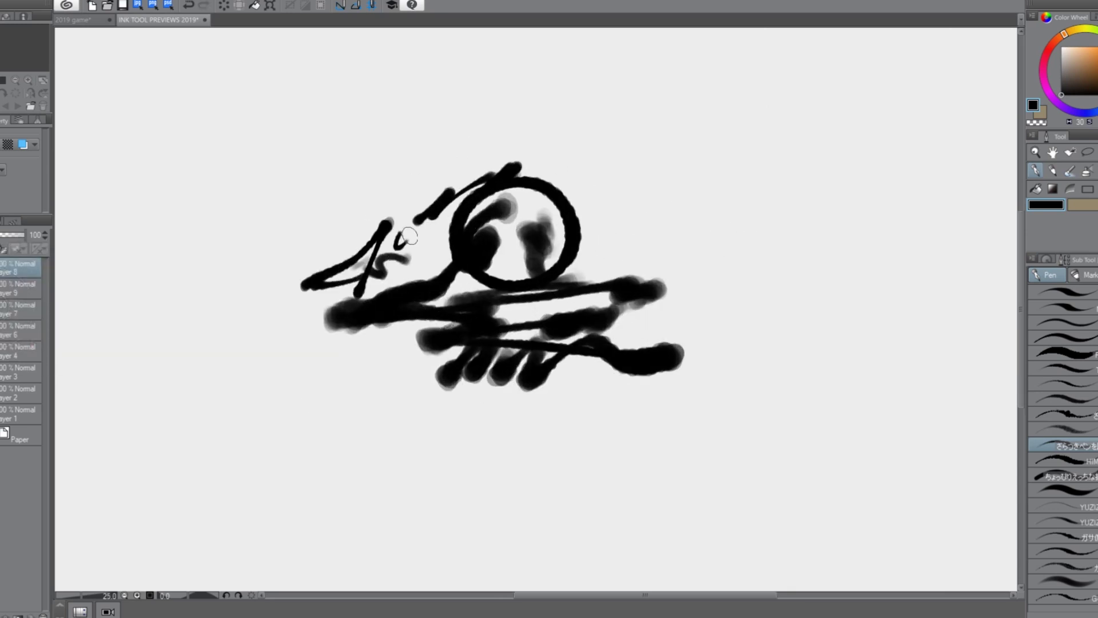
Step: Surround the orb with tall grass blades and wavy ground lines, then clear the whole drawing
{"action": "left_click_drag", "start_coordinate": [467, 395], "coordinate": [736, 391]}
{"action": "left_click_drag", "start_coordinate": [584, 232], "coordinate": [609, 264]}
{"action": "left_click_drag", "start_coordinate": [639, 251], "coordinate": [658, 242]}
{"action": "mouse_move", "coordinate": [338, 135]}
{"action": "left_mouse_down"}
{"action": "mouse_move", "coordinate": [572, 303]}
{"action": "mouse_move", "coordinate": [572, 377]}
{"action": "mouse_move", "coordinate": [461, 386]}
{"action": "left_mouse_up"}
{"action": "mouse_move", "coordinate": [331, 334]}
{"action": "left_mouse_down"}
{"action": "mouse_move", "coordinate": [352, 387]}
{"action": "mouse_move", "coordinate": [735, 413]}
{"action": "left_mouse_up"}
{"action": "left_click_drag", "start_coordinate": [770, 282], "coordinate": [726, 366]}
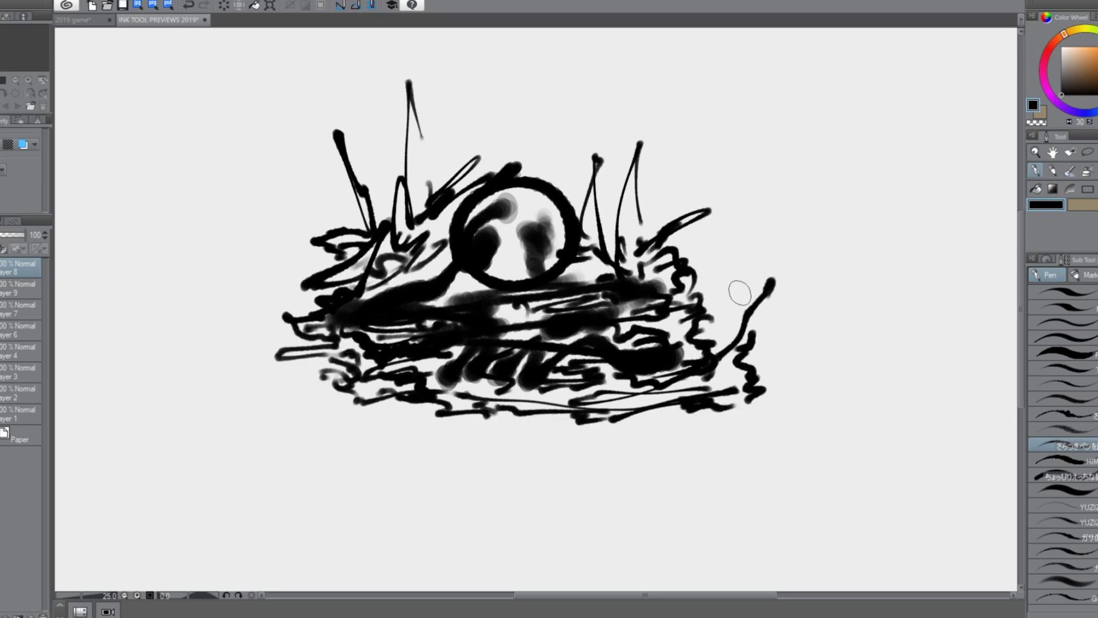
{"action": "key", "text": "Delete"}
Step: Try a second loose ground sketch with the textured pen and clear the layer
{"action": "left_click_drag", "start_coordinate": [397, 313], "coordinate": [543, 161]}
{"action": "left_click_drag", "start_coordinate": [430, 273], "coordinate": [346, 361]}
{"action": "left_click_drag", "start_coordinate": [346, 359], "coordinate": [426, 313]}
{"action": "mouse_move", "coordinate": [468, 359]}
{"action": "left_mouse_down"}
{"action": "mouse_move", "coordinate": [553, 314]}
{"action": "mouse_move", "coordinate": [454, 429]}
{"action": "mouse_move", "coordinate": [371, 441]}
{"action": "mouse_move", "coordinate": [692, 401]}
{"action": "left_mouse_up"}
{"action": "key", "text": "Delete"}
Step: Try several more test lines in the middle of the canvas, undoing some and clearing the rest
{"action": "mouse_move", "coordinate": [441, 216]}
{"action": "left_mouse_down"}
{"action": "mouse_move", "coordinate": [585, 180]}
{"action": "mouse_move", "coordinate": [456, 340]}
{"action": "mouse_move", "coordinate": [467, 339]}
{"action": "left_mouse_up"}
{"action": "key", "text": "ctrl+z"}
{"action": "left_click_drag", "start_coordinate": [473, 251], "coordinate": [665, 347]}
{"action": "key", "text": "ctrl+z"}
{"action": "key", "text": "ctrl+z"}
{"action": "mouse_move", "coordinate": [422, 381]}
{"action": "left_mouse_down"}
{"action": "mouse_move", "coordinate": [583, 405]}
{"action": "mouse_move", "coordinate": [412, 349]}
{"action": "mouse_move", "coordinate": [400, 423]}
{"action": "mouse_move", "coordinate": [539, 438]}
{"action": "mouse_move", "coordinate": [303, 252]}
{"action": "mouse_move", "coordinate": [537, 240]}
{"action": "mouse_move", "coordinate": [624, 312]}
{"action": "mouse_move", "coordinate": [715, 289]}
{"action": "mouse_move", "coordinate": [572, 312]}
{"action": "left_mouse_up"}
{"action": "key", "text": "Delete"}
{"action": "key", "text": "Delete"}
Step: Outline a low ground mass with a sloping left side and jagged lower edge, undoing the misplaced right slope
{"action": "mouse_move", "coordinate": [483, 222]}
{"action": "left_mouse_down"}
{"action": "mouse_move", "coordinate": [538, 262]}
{"action": "mouse_move", "coordinate": [328, 339]}
{"action": "left_mouse_up"}
{"action": "left_click_drag", "start_coordinate": [347, 346], "coordinate": [475, 371]}
{"action": "left_click_drag", "start_coordinate": [502, 364], "coordinate": [635, 356]}
{"action": "left_click_drag", "start_coordinate": [542, 235], "coordinate": [606, 298]}
{"action": "key", "text": "ctrl+z"}
{"action": "key", "text": "ctrl+z"}
{"action": "key", "text": "ctrl+z"}
{"action": "key", "text": "ctrl+z"}
Step: Draw the ground's right slope and add short detail marks across its surface
{"action": "left_click_drag", "start_coordinate": [545, 236], "coordinate": [611, 298]}
{"action": "left_click_drag", "start_coordinate": [523, 312], "coordinate": [598, 309]}
{"action": "left_click_drag", "start_coordinate": [522, 291], "coordinate": [545, 292]}
{"action": "mouse_move", "coordinate": [478, 288]}
{"action": "left_mouse_down"}
{"action": "mouse_move", "coordinate": [424, 326]}
{"action": "mouse_move", "coordinate": [458, 229]}
{"action": "mouse_move", "coordinate": [478, 281]}
{"action": "left_mouse_up"}
{"action": "left_click_drag", "start_coordinate": [356, 309], "coordinate": [395, 314]}
Step: Build up spiky foliage on top of the mound and add dense dark hatching at its base
{"action": "left_click_drag", "start_coordinate": [462, 217], "coordinate": [488, 251]}
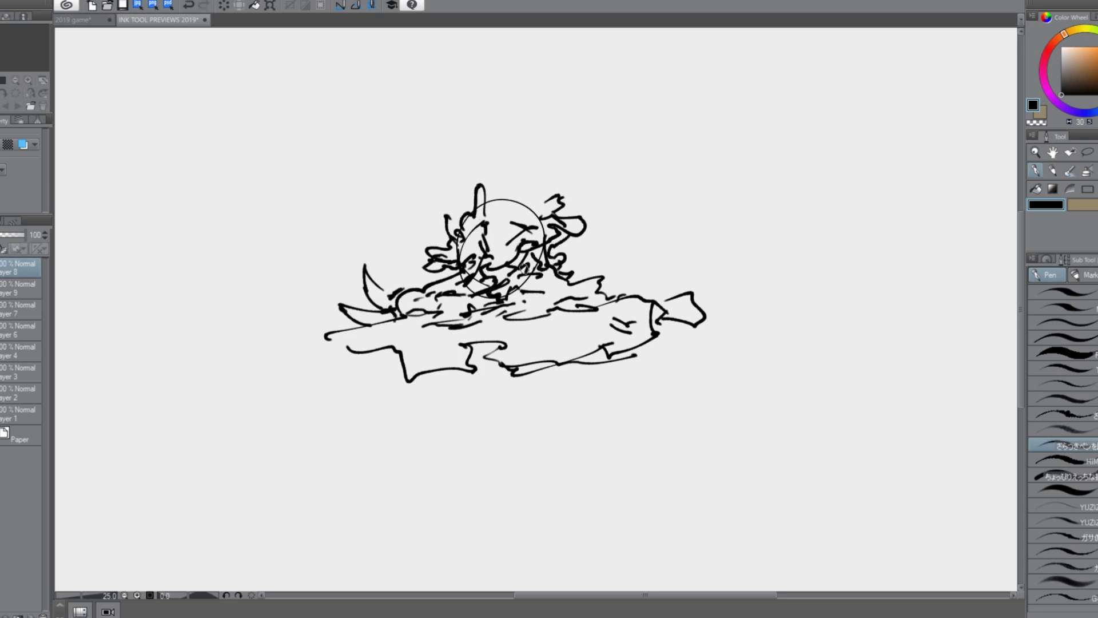
{"action": "left_click_drag", "start_coordinate": [497, 189], "coordinate": [502, 201]}
{"action": "left_click", "coordinate": [481, 206]}
{"action": "left_click_drag", "start_coordinate": [523, 288], "coordinate": [535, 270]}
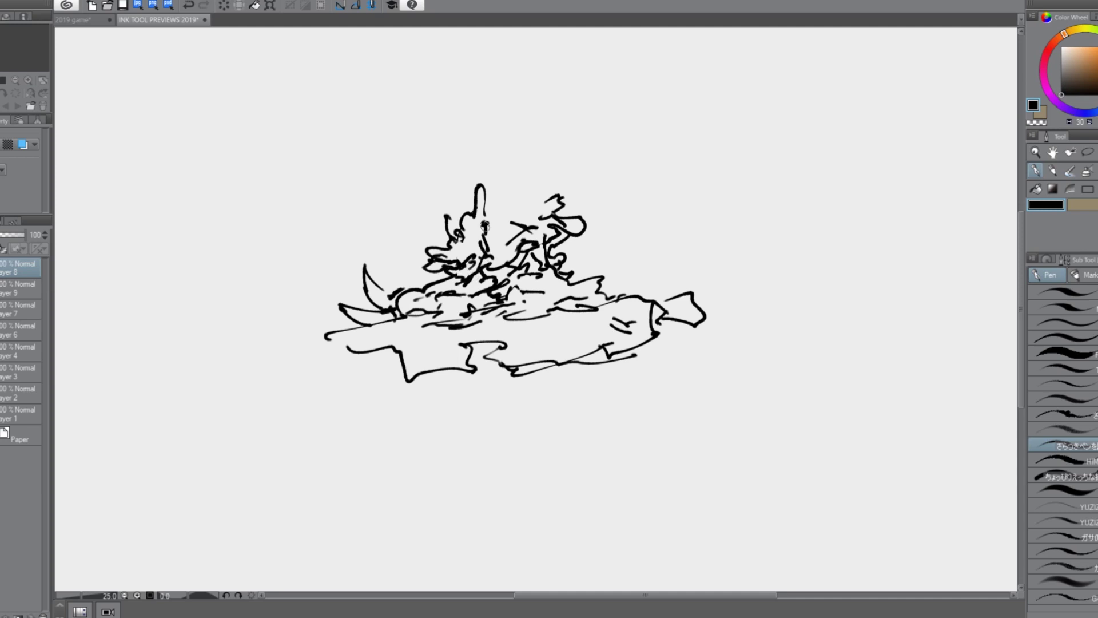
{"action": "left_click_drag", "start_coordinate": [510, 199], "coordinate": [512, 262]}
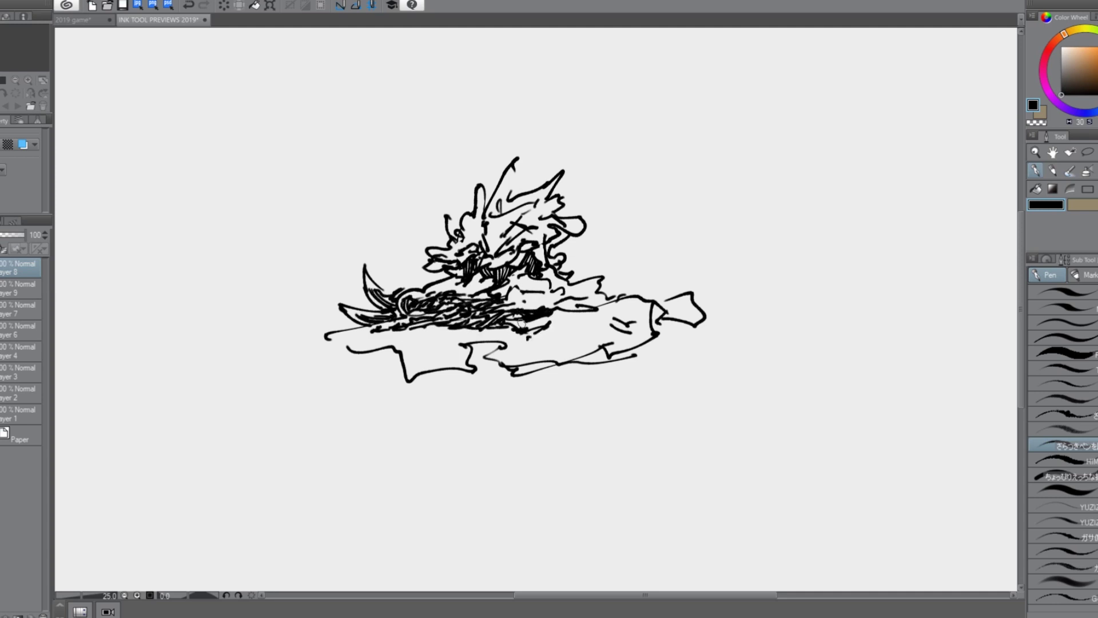
Step: Add short marks along the ledge and layered strokes under the mound's lower right edge
{"action": "left_click_drag", "start_coordinate": [620, 292], "coordinate": [639, 304]}
{"action": "left_click_drag", "start_coordinate": [391, 369], "coordinate": [419, 363]}
{"action": "left_click_drag", "start_coordinate": [490, 359], "coordinate": [519, 358]}
{"action": "left_click_drag", "start_coordinate": [553, 397], "coordinate": [707, 372]}
{"action": "left_click_drag", "start_coordinate": [634, 371], "coordinate": [711, 350]}
{"action": "left_click_drag", "start_coordinate": [677, 337], "coordinate": [707, 344]}
{"action": "left_click_drag", "start_coordinate": [688, 327], "coordinate": [703, 315]}
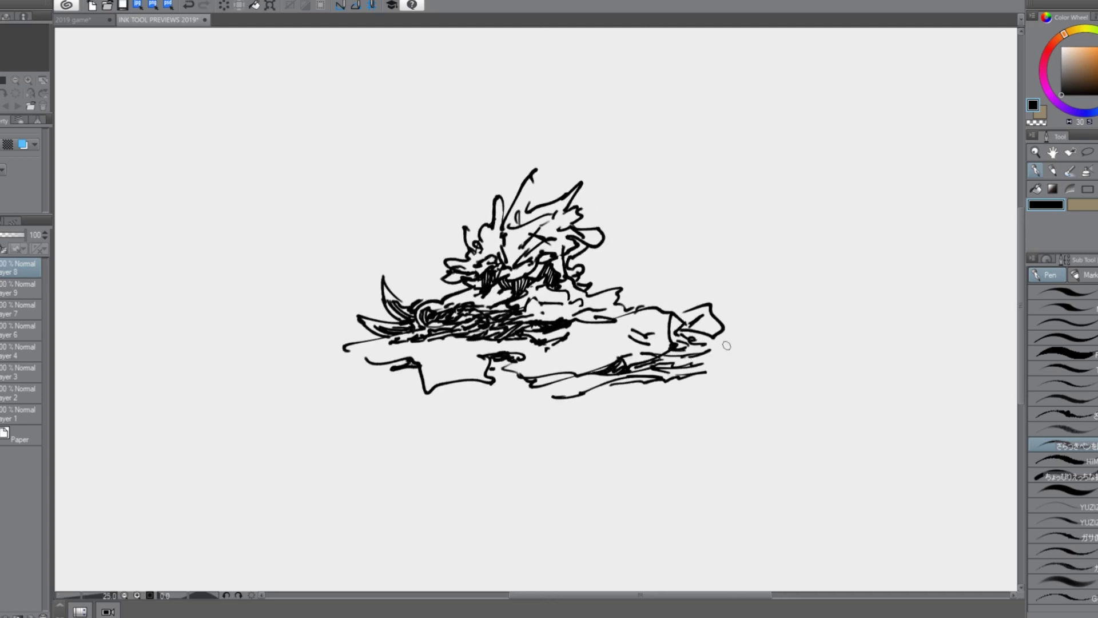
Step: Extend the ground to both sides with a wide jagged outline and broken lower edge marks
{"action": "mouse_move", "coordinate": [346, 338]}
{"action": "left_mouse_down"}
{"action": "mouse_move", "coordinate": [312, 378]}
{"action": "mouse_move", "coordinate": [772, 343]}
{"action": "left_mouse_up"}
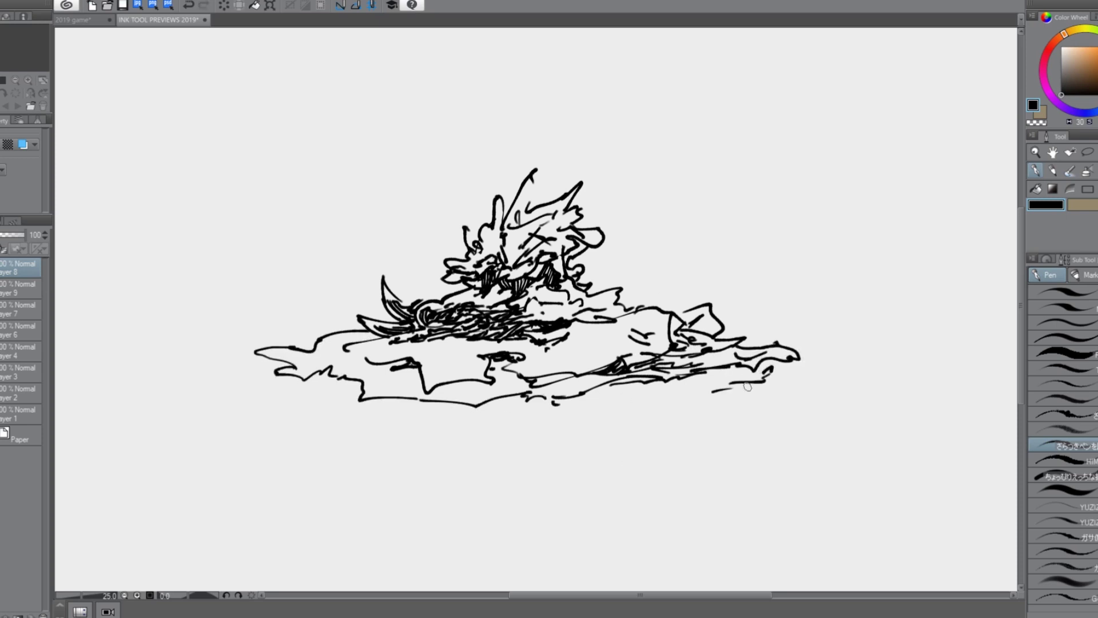
{"action": "left_click_drag", "start_coordinate": [293, 373], "coordinate": [390, 406]}
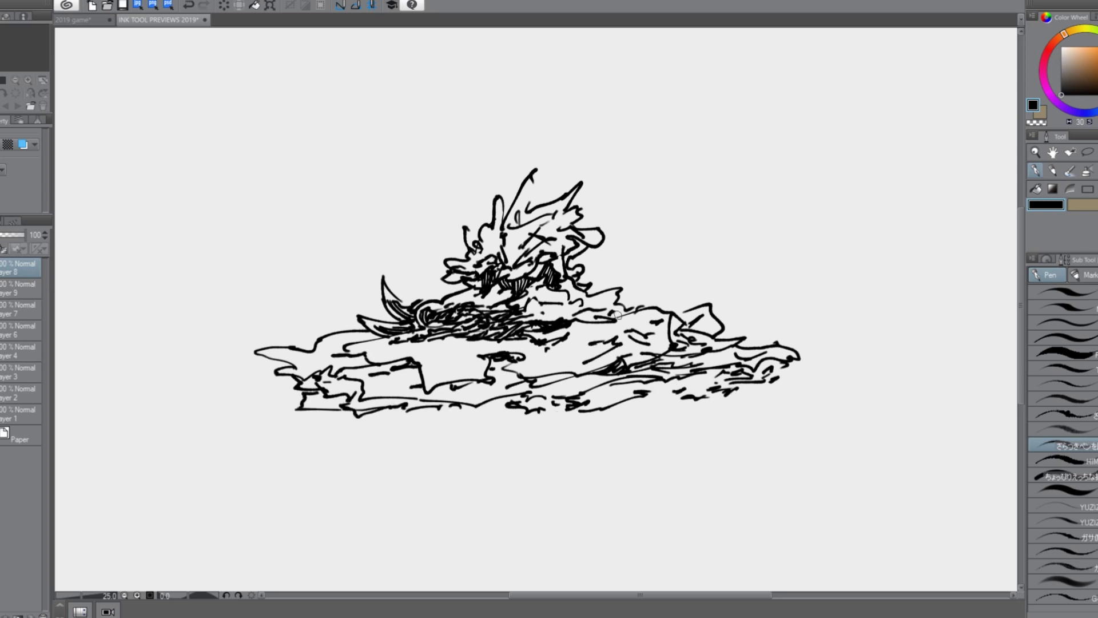
{"action": "key", "text": "ctrl+z"}
{"action": "mouse_move", "coordinate": [286, 298]}
{"action": "left_mouse_down"}
{"action": "mouse_move", "coordinate": [352, 324]}
{"action": "mouse_move", "coordinate": [261, 322]}
{"action": "left_mouse_up"}
{"action": "mouse_move", "coordinate": [359, 314]}
{"action": "left_mouse_down"}
{"action": "mouse_move", "coordinate": [385, 289]}
{"action": "mouse_move", "coordinate": [382, 309]}
{"action": "left_mouse_up"}
{"action": "key", "text": "ctrl+z"}
{"action": "key", "text": "ctrl+z"}
{"action": "key", "text": "ctrl+z"}
{"action": "key", "text": "ctrl+z"}
Step: Add small marks along the left edge and draw a boxy flat-topped rock left of the foliage
{"action": "left_click_drag", "start_coordinate": [342, 317], "coordinate": [325, 333]}
{"action": "left_click_drag", "start_coordinate": [325, 333], "coordinate": [320, 341]}
{"action": "mouse_move", "coordinate": [624, 302]}
{"action": "left_mouse_down"}
{"action": "mouse_move", "coordinate": [694, 279]}
{"action": "mouse_move", "coordinate": [612, 172]}
{"action": "left_mouse_up"}
{"action": "key", "text": "ctrl+z"}
{"action": "left_click_drag", "start_coordinate": [482, 199], "coordinate": [350, 298]}
{"action": "left_click_drag", "start_coordinate": [329, 229], "coordinate": [440, 275]}
{"action": "left_click_drag", "start_coordinate": [338, 229], "coordinate": [493, 202]}
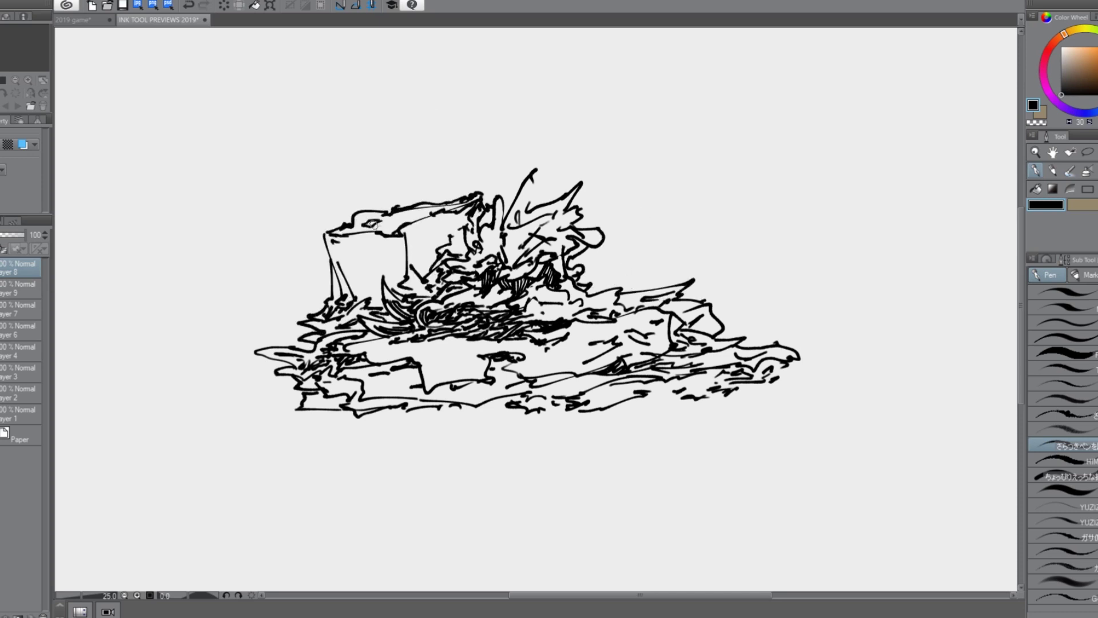
Step: Hatch the side of the boxy rock and add pointed grass blades at its left base
{"action": "left_click_drag", "start_coordinate": [377, 300], "coordinate": [331, 243]}
{"action": "left_click_drag", "start_coordinate": [330, 243], "coordinate": [367, 271]}
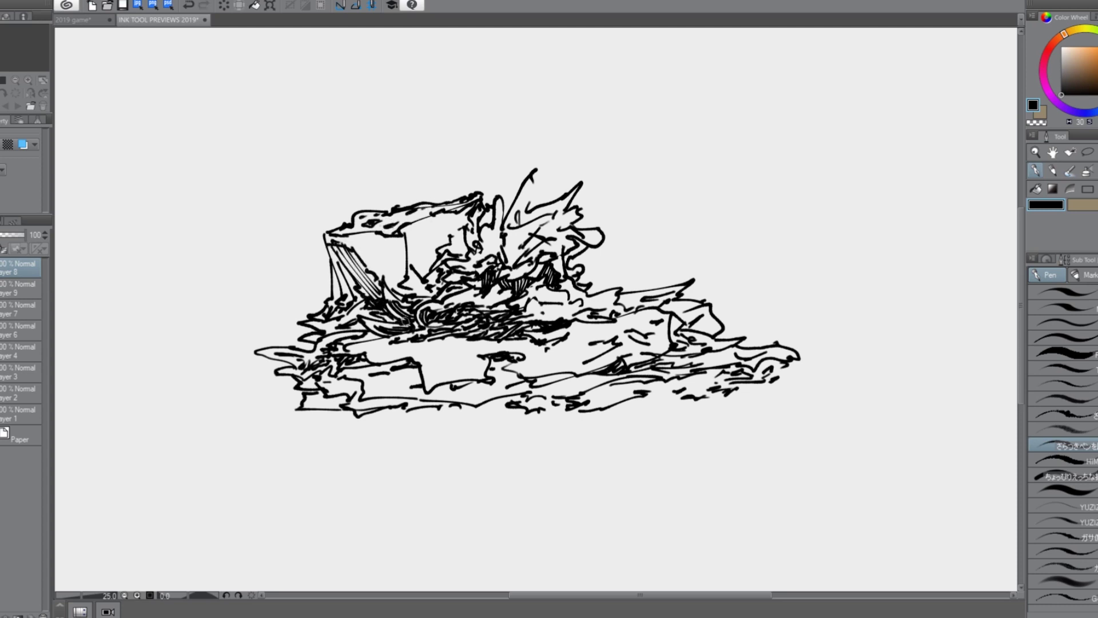
{"action": "left_click_drag", "start_coordinate": [329, 293], "coordinate": [298, 263]}
{"action": "left_click_drag", "start_coordinate": [325, 301], "coordinate": [279, 293]}
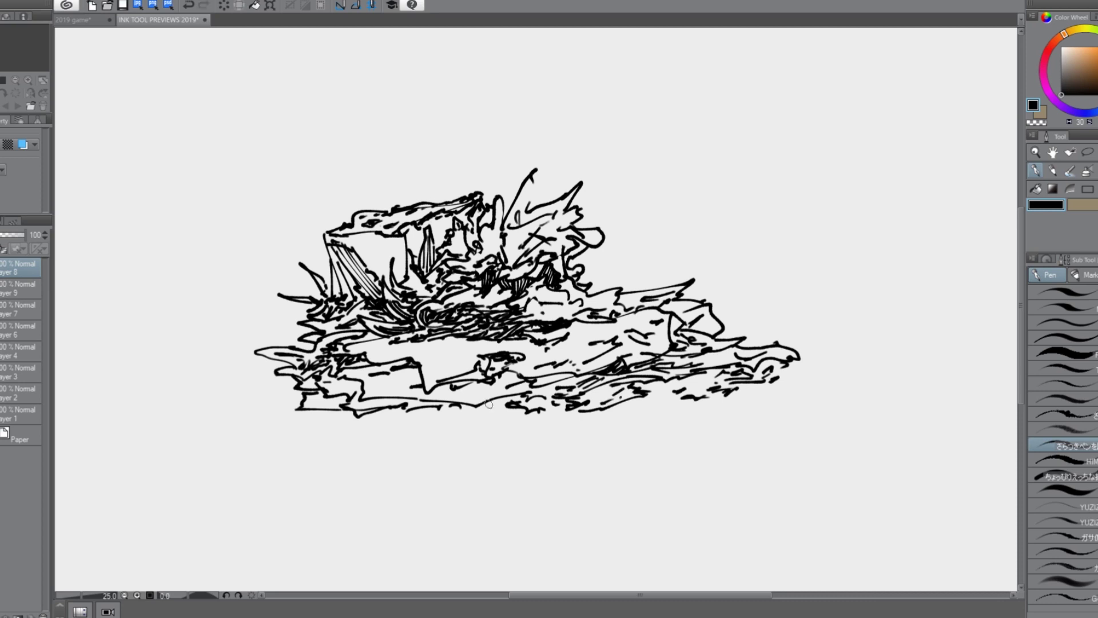
Step: Enclose the landscape with a wider jagged outer outline and add spikes beside the boxy rock
{"action": "mouse_move", "coordinate": [302, 306]}
{"action": "left_mouse_down"}
{"action": "mouse_move", "coordinate": [311, 456]}
{"action": "mouse_move", "coordinate": [451, 434]}
{"action": "left_mouse_up"}
{"action": "left_click_drag", "start_coordinate": [300, 294], "coordinate": [265, 255]}
{"action": "left_click_drag", "start_coordinate": [318, 233], "coordinate": [329, 277]}
{"action": "mouse_move", "coordinate": [446, 438]}
{"action": "left_mouse_down"}
{"action": "mouse_move", "coordinate": [701, 400]}
{"action": "mouse_move", "coordinate": [652, 406]}
{"action": "left_mouse_up"}
{"action": "mouse_move", "coordinate": [718, 416]}
{"action": "left_mouse_down"}
{"action": "mouse_move", "coordinate": [794, 371]}
{"action": "mouse_move", "coordinate": [714, 289]}
{"action": "mouse_move", "coordinate": [582, 264]}
{"action": "left_mouse_up"}
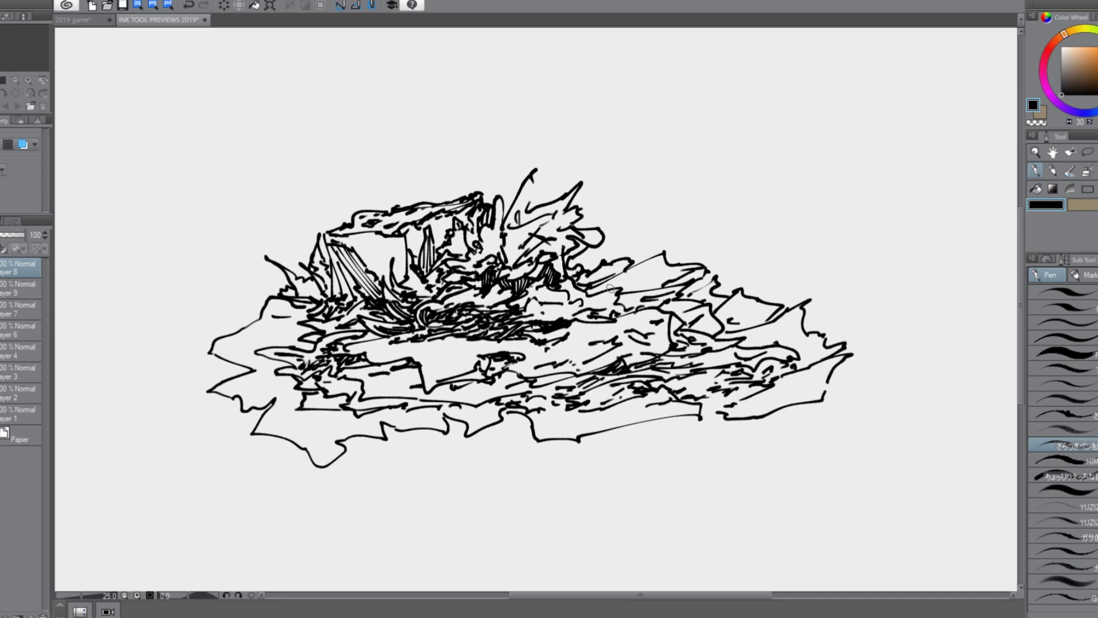
Step: Texture the lower ground and right slope with short hatching strokes
{"action": "left_click_drag", "start_coordinate": [534, 385], "coordinate": [572, 373]}
{"action": "left_click_drag", "start_coordinate": [609, 409], "coordinate": [623, 390]}
{"action": "left_click_drag", "start_coordinate": [630, 408], "coordinate": [646, 402]}
{"action": "left_click_drag", "start_coordinate": [641, 409], "coordinate": [670, 407]}
{"action": "left_click_drag", "start_coordinate": [319, 413], "coordinate": [324, 419]}
{"action": "left_click_drag", "start_coordinate": [635, 289], "coordinate": [651, 272]}
{"action": "left_click_drag", "start_coordinate": [699, 366], "coordinate": [743, 349]}
{"action": "left_click_drag", "start_coordinate": [738, 360], "coordinate": [793, 345]}
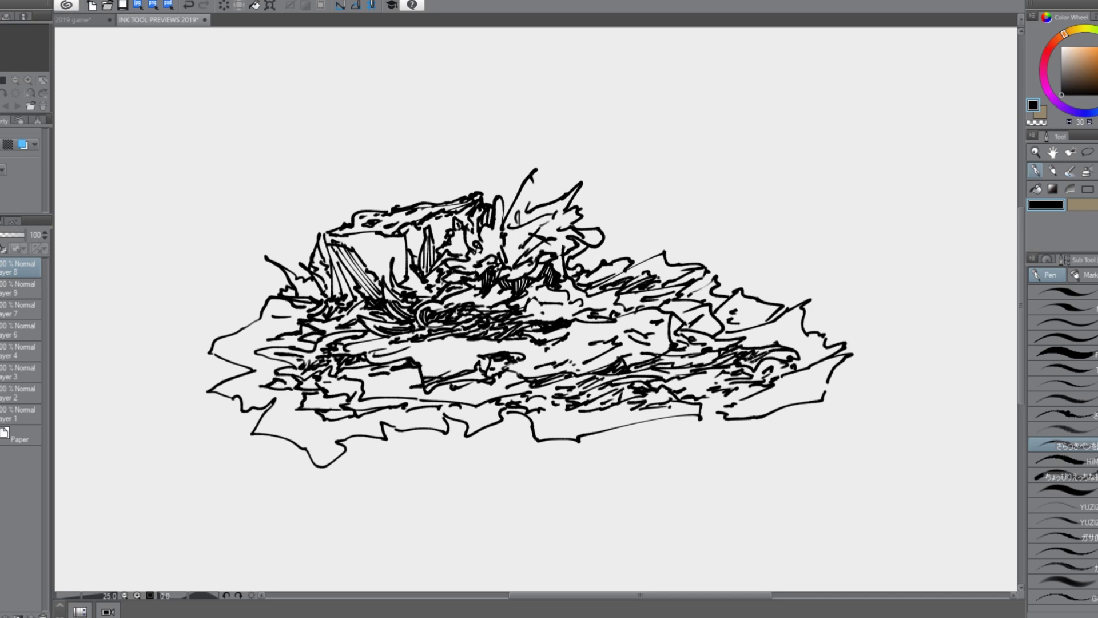
Step: Finish the tall spike on top of the foliage and hand-letter "Ink Brush" beneath the landscape
{"action": "left_click_drag", "start_coordinate": [532, 181], "coordinate": [529, 207]}
{"action": "left_click_drag", "start_coordinate": [572, 320], "coordinate": [576, 296]}
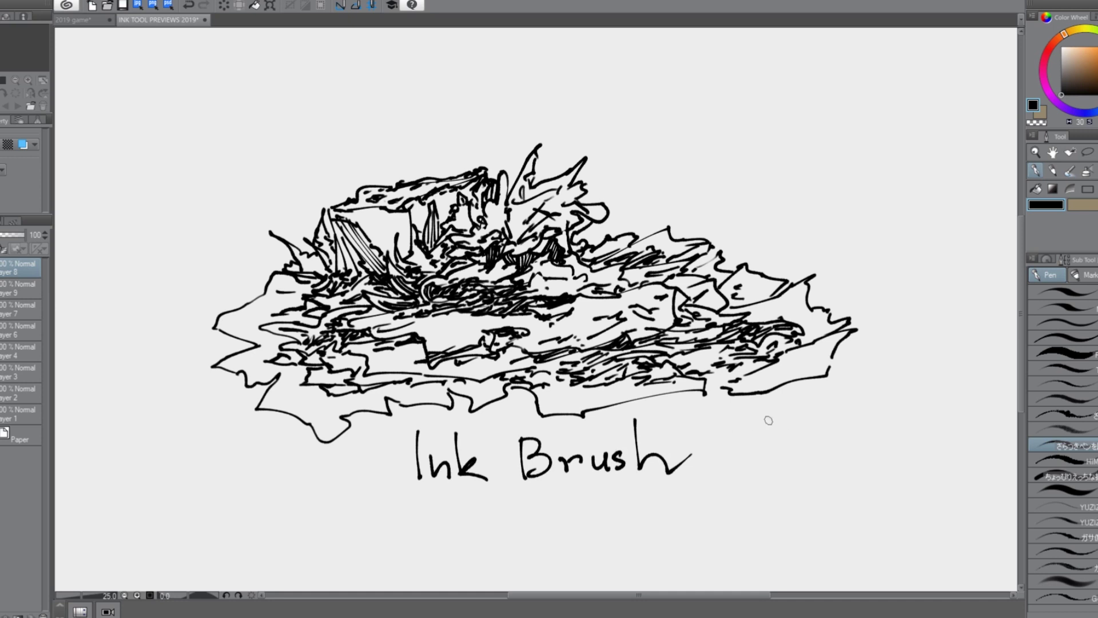
{"action": "left_click_drag", "start_coordinate": [758, 429], "coordinate": [832, 455]}
{"action": "key", "text": "ctrl+z"}
{"action": "key", "text": "ctrl+z"}
{"action": "mouse_move", "coordinate": [705, 450]}
{"action": "left_mouse_down"}
{"action": "mouse_move", "coordinate": [742, 437]}
{"action": "mouse_move", "coordinate": [692, 491]}
{"action": "mouse_move", "coordinate": [722, 525]}
{"action": "mouse_move", "coordinate": [376, 485]}
{"action": "mouse_move", "coordinate": [715, 441]}
{"action": "mouse_move", "coordinate": [720, 525]}
{"action": "left_mouse_up"}
{"action": "key", "text": "ctrl+z"}
{"action": "key", "text": "ctrl+z"}
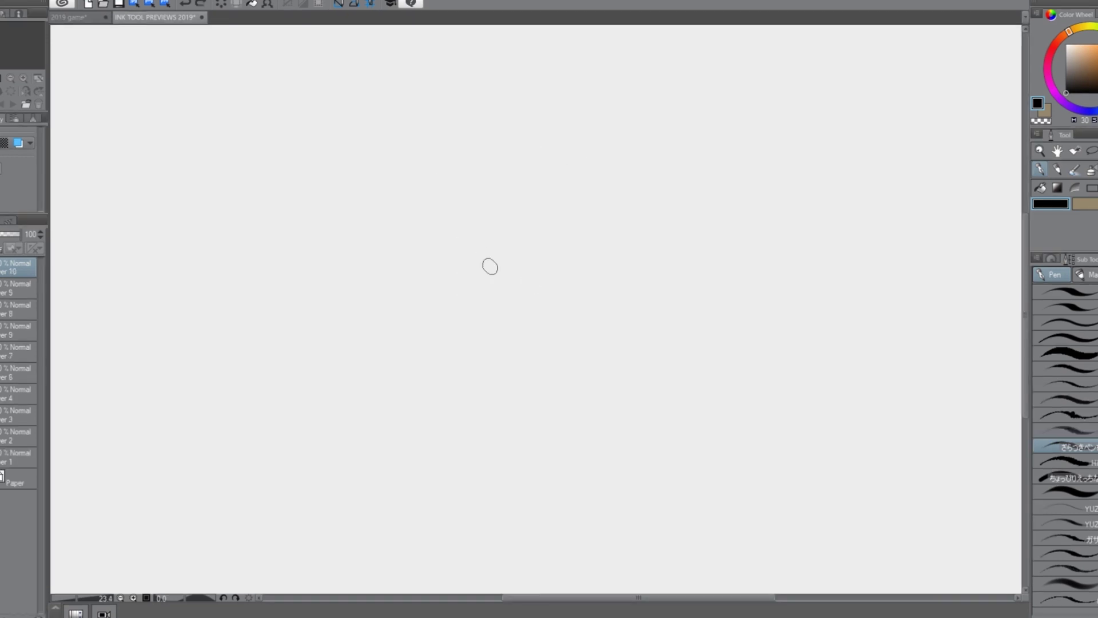
Step: Sketch a loose black landscape on layer 10 and brush orange tones into its lower middle
{"action": "mouse_move", "coordinate": [491, 264]}
{"action": "left_mouse_down"}
{"action": "mouse_move", "coordinate": [471, 368]}
{"action": "mouse_move", "coordinate": [627, 207]}
{"action": "mouse_move", "coordinate": [625, 318]}
{"action": "mouse_move", "coordinate": [572, 395]}
{"action": "mouse_move", "coordinate": [257, 375]}
{"action": "mouse_move", "coordinate": [525, 293]}
{"action": "left_mouse_up"}
{"action": "left_click_drag", "start_coordinate": [294, 259], "coordinate": [304, 360]}
{"action": "left_click", "coordinate": [1096, 56]}
{"action": "mouse_move", "coordinate": [521, 347]}
{"action": "left_mouse_down"}
{"action": "mouse_move", "coordinate": [504, 404]}
{"action": "mouse_move", "coordinate": [610, 372]}
{"action": "left_mouse_up"}
{"action": "left_click", "coordinate": [1081, 49]}
{"action": "mouse_move", "coordinate": [537, 353]}
{"action": "left_mouse_down"}
{"action": "mouse_move", "coordinate": [473, 426]}
{"action": "mouse_move", "coordinate": [589, 465]}
{"action": "mouse_move", "coordinate": [472, 440]}
{"action": "mouse_move", "coordinate": [618, 439]}
{"action": "left_mouse_up"}
Step: Layer varied orange and brown strokes along the base and centre of the sketch
{"action": "left_click", "coordinate": [1088, 61]}
{"action": "left_click", "coordinate": [1096, 56]}
{"action": "left_click_drag", "start_coordinate": [423, 428], "coordinate": [326, 438]}
{"action": "mouse_move", "coordinate": [371, 420]}
{"action": "left_mouse_down"}
{"action": "mouse_move", "coordinate": [453, 386]}
{"action": "mouse_move", "coordinate": [516, 399]}
{"action": "left_mouse_up"}
{"action": "left_click", "coordinate": [1095, 84]}
{"action": "left_click", "coordinate": [1095, 57]}
{"action": "left_click_drag", "start_coordinate": [518, 353], "coordinate": [475, 399]}
{"action": "left_click_drag", "start_coordinate": [455, 366], "coordinate": [555, 346]}
Step: Pick a light orange and brush it over the lower left part of the sketch
{"action": "left_click", "coordinate": [1089, 53]}
{"action": "left_click_drag", "start_coordinate": [399, 406], "coordinate": [446, 387]}
{"action": "mouse_move", "coordinate": [325, 365]}
{"action": "left_mouse_down"}
{"action": "mouse_move", "coordinate": [377, 367]}
{"action": "mouse_move", "coordinate": [337, 419]}
{"action": "left_mouse_up"}
{"action": "left_click_drag", "start_coordinate": [297, 410], "coordinate": [336, 419]}
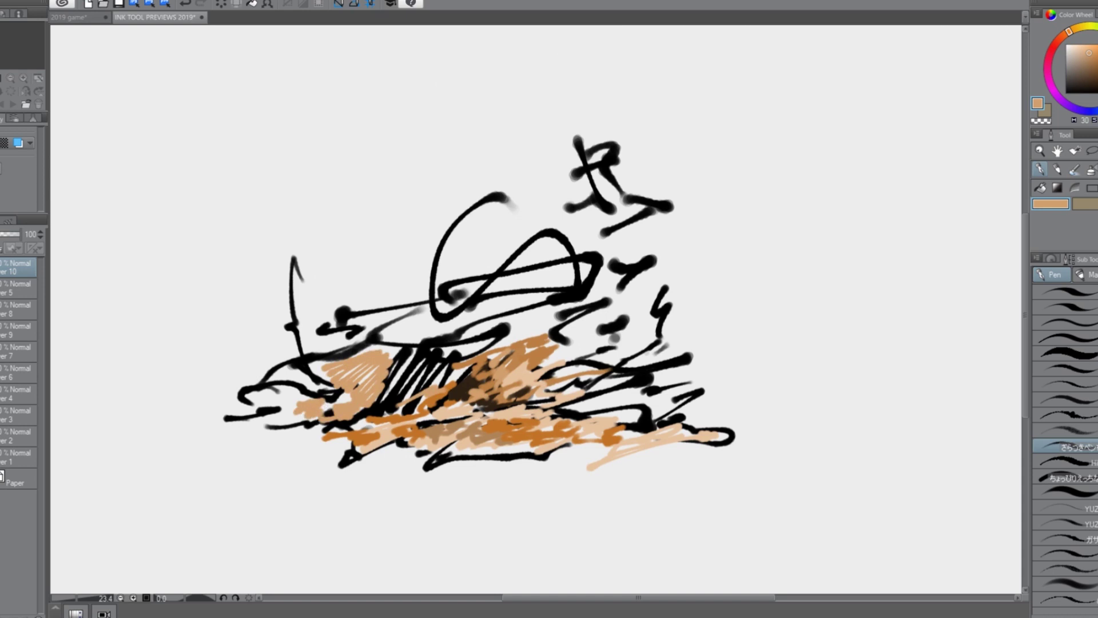
Step: Brush orange and muted beige strokes over the right peak, the upper slope and the left end of the sketch
{"action": "left_click_drag", "start_coordinate": [586, 361], "coordinate": [639, 347]}
{"action": "left_click_drag", "start_coordinate": [650, 276], "coordinate": [656, 330]}
{"action": "left_click", "coordinate": [1081, 58]}
{"action": "left_click_drag", "start_coordinate": [533, 364], "coordinate": [583, 351]}
{"action": "left_click_drag", "start_coordinate": [636, 316], "coordinate": [619, 342]}
{"action": "left_click_drag", "start_coordinate": [642, 243], "coordinate": [591, 290]}
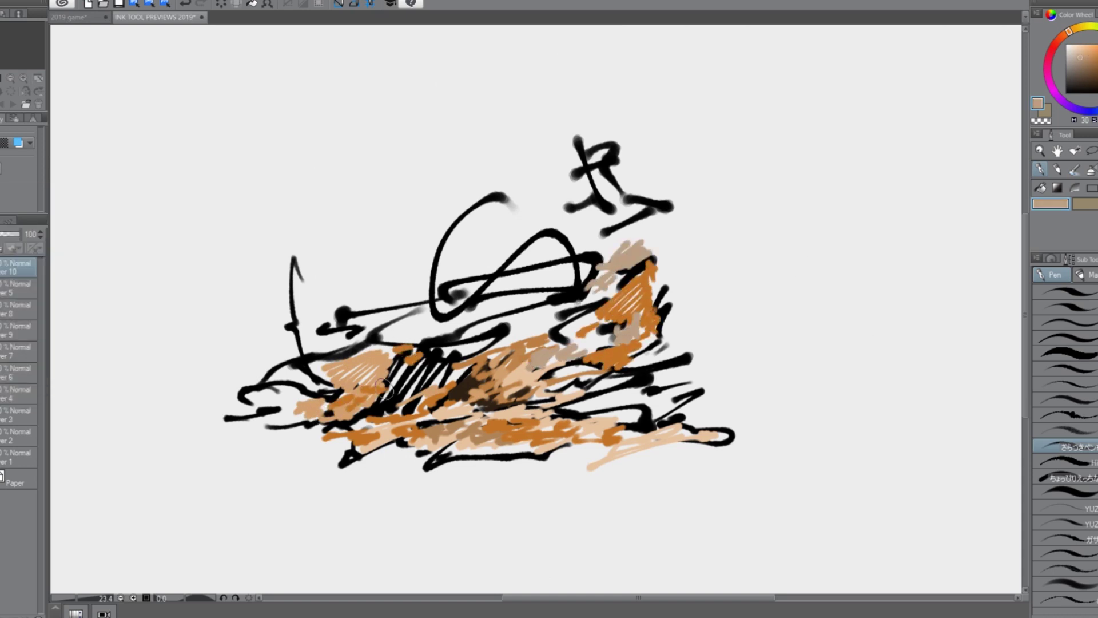
{"action": "left_click_drag", "start_coordinate": [379, 339], "coordinate": [405, 337]}
{"action": "left_click_drag", "start_coordinate": [285, 394], "coordinate": [316, 404]}
Step: Layer darker brown strokes over the centre, left end, base and right slope of the mound
{"action": "scroll", "coordinate": [285, 360], "scroll_direction": "up", "scroll_amount": 1}
{"action": "left_click", "coordinate": [1095, 84]}
{"action": "mouse_move", "coordinate": [497, 395]}
{"action": "left_mouse_down"}
{"action": "mouse_move", "coordinate": [518, 354]}
{"action": "mouse_move", "coordinate": [405, 396]}
{"action": "left_mouse_up"}
{"action": "left_click", "coordinate": [1097, 71]}
{"action": "mouse_move", "coordinate": [280, 379]}
{"action": "left_mouse_down"}
{"action": "mouse_move", "coordinate": [362, 382]}
{"action": "mouse_move", "coordinate": [314, 401]}
{"action": "left_mouse_up"}
{"action": "mouse_move", "coordinate": [579, 417]}
{"action": "left_mouse_down"}
{"action": "mouse_move", "coordinate": [722, 407]}
{"action": "mouse_move", "coordinate": [659, 440]}
{"action": "left_mouse_up"}
{"action": "left_click_drag", "start_coordinate": [509, 459], "coordinate": [574, 454]}
{"action": "mouse_move", "coordinate": [599, 435]}
{"action": "left_mouse_down"}
{"action": "mouse_move", "coordinate": [556, 427]}
{"action": "mouse_move", "coordinate": [659, 369]}
{"action": "left_mouse_up"}
{"action": "mouse_move", "coordinate": [704, 357]}
{"action": "left_mouse_down"}
{"action": "mouse_move", "coordinate": [675, 367]}
{"action": "mouse_move", "coordinate": [743, 343]}
{"action": "left_mouse_up"}
Step: Cover the mound's upper band and the right peak with light orange strokes
{"action": "left_click", "coordinate": [615, 470], "text": "alt"}
{"action": "mouse_move", "coordinate": [520, 315]}
{"action": "left_mouse_down"}
{"action": "mouse_move", "coordinate": [409, 337]}
{"action": "mouse_move", "coordinate": [509, 275]}
{"action": "left_mouse_up"}
{"action": "left_click_drag", "start_coordinate": [457, 311], "coordinate": [347, 316]}
{"action": "left_click_drag", "start_coordinate": [424, 304], "coordinate": [329, 324]}
{"action": "left_click_drag", "start_coordinate": [485, 301], "coordinate": [376, 339]}
{"action": "left_click", "coordinate": [1088, 45]}
{"action": "left_click_drag", "start_coordinate": [470, 350], "coordinate": [556, 332]}
{"action": "left_click_drag", "start_coordinate": [658, 324], "coordinate": [574, 348]}
{"action": "left_click_drag", "start_coordinate": [573, 348], "coordinate": [667, 292]}
{"action": "left_click_drag", "start_coordinate": [598, 316], "coordinate": [645, 272]}
Step: Paint brown upright stalks beside the right peak and extend dark strokes out from the mound's right edge
{"action": "left_click", "coordinate": [1096, 60]}
{"action": "mouse_move", "coordinate": [658, 286]}
{"action": "left_mouse_down"}
{"action": "mouse_move", "coordinate": [622, 307]}
{"action": "mouse_move", "coordinate": [602, 179]}
{"action": "left_mouse_up"}
{"action": "left_click_drag", "start_coordinate": [706, 252], "coordinate": [690, 350]}
{"action": "mouse_move", "coordinate": [681, 386]}
{"action": "left_mouse_down"}
{"action": "mouse_move", "coordinate": [725, 372]}
{"action": "mouse_move", "coordinate": [752, 383]}
{"action": "left_mouse_up"}
{"action": "left_click_drag", "start_coordinate": [684, 366], "coordinate": [770, 328]}
{"action": "left_click_drag", "start_coordinate": [732, 394], "coordinate": [806, 378]}
{"action": "mouse_move", "coordinate": [760, 413]}
{"action": "left_mouse_down"}
{"action": "mouse_move", "coordinate": [698, 429]}
{"action": "mouse_move", "coordinate": [602, 478]}
{"action": "left_mouse_up"}
Step: Deepen the right slope and base of the mound with very dark brown strokes
{"action": "left_click", "coordinate": [1097, 80]}
{"action": "left_click_drag", "start_coordinate": [666, 418], "coordinate": [635, 428]}
{"action": "left_click_drag", "start_coordinate": [524, 457], "coordinate": [462, 456]}
{"action": "left_click_drag", "start_coordinate": [689, 351], "coordinate": [608, 378]}
{"action": "left_click_drag", "start_coordinate": [698, 369], "coordinate": [590, 416]}
{"action": "left_click_drag", "start_coordinate": [732, 389], "coordinate": [663, 428]}
{"action": "mouse_move", "coordinate": [801, 380]}
{"action": "left_mouse_down"}
{"action": "mouse_move", "coordinate": [735, 421]}
{"action": "mouse_move", "coordinate": [618, 418]}
{"action": "left_mouse_up"}
Step: Add dark blue accents to the shaded right side and light blue strokes along the mound's bright upper band
{"action": "left_click", "coordinate": [1097, 109]}
{"action": "left_click", "coordinate": [1097, 69]}
{"action": "left_click_drag", "start_coordinate": [615, 418], "coordinate": [575, 427]}
{"action": "left_click", "coordinate": [1089, 59]}
{"action": "left_click_drag", "start_coordinate": [605, 369], "coordinate": [565, 377]}
{"action": "left_click", "coordinate": [1078, 52]}
{"action": "left_click_drag", "start_coordinate": [623, 315], "coordinate": [489, 339]}
{"action": "left_click_drag", "start_coordinate": [560, 306], "coordinate": [442, 314]}
{"action": "left_click_drag", "start_coordinate": [440, 307], "coordinate": [380, 314]}
{"action": "left_click_drag", "start_coordinate": [602, 285], "coordinate": [569, 297]}
Step: Sample dark brown from the sketch and brush it over the mound's left end
{"action": "left_click", "coordinate": [452, 375], "text": "alt"}
{"action": "mouse_move", "coordinate": [406, 348]}
{"action": "left_mouse_down"}
{"action": "mouse_move", "coordinate": [378, 366]}
{"action": "mouse_move", "coordinate": [327, 361]}
{"action": "left_mouse_up"}
{"action": "left_click_drag", "start_coordinate": [291, 399], "coordinate": [245, 402]}
{"action": "mouse_move", "coordinate": [383, 424]}
{"action": "left_mouse_down"}
{"action": "mouse_move", "coordinate": [273, 425]}
{"action": "mouse_move", "coordinate": [280, 401]}
{"action": "left_mouse_up"}
{"action": "left_click", "coordinate": [632, 409], "text": "alt"}
{"action": "left_click_drag", "start_coordinate": [220, 401], "coordinate": [344, 404]}
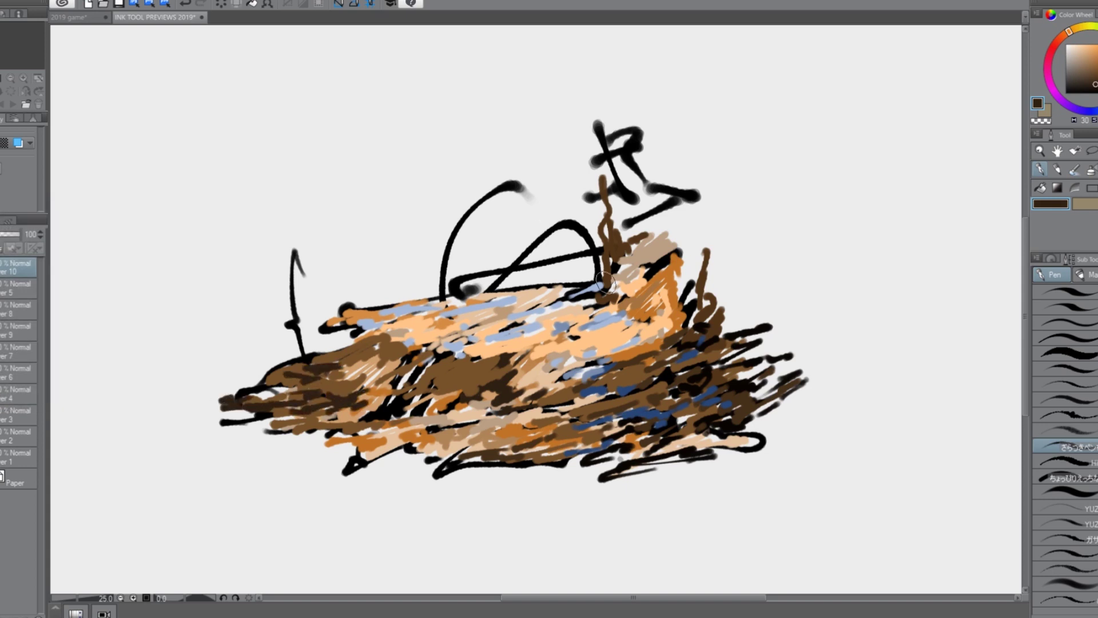
Step: Touch near-white highlights into the bright upper band and darken the middle with brown strokes
{"action": "left_click", "coordinate": [601, 337], "text": "alt"}
{"action": "mouse_move", "coordinate": [579, 333]}
{"action": "left_mouse_down"}
{"action": "mouse_move", "coordinate": [524, 346]}
{"action": "mouse_move", "coordinate": [560, 337]}
{"action": "left_mouse_up"}
{"action": "left_click", "coordinate": [584, 372], "text": "alt"}
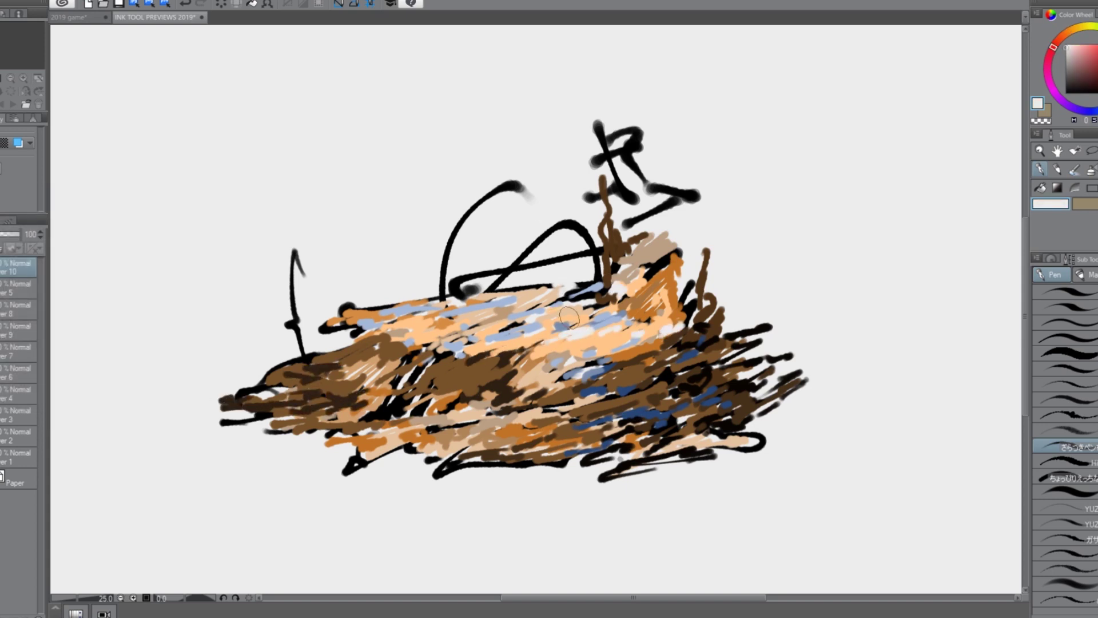
{"action": "left_click", "coordinate": [535, 339], "text": "alt"}
{"action": "mouse_move", "coordinate": [401, 346]}
{"action": "left_mouse_down"}
{"action": "mouse_move", "coordinate": [667, 332]}
{"action": "mouse_move", "coordinate": [452, 382]}
{"action": "left_mouse_up"}
Step: Work sampled tan and brown strokes into the mound's left end, middle and upper edge
{"action": "left_click", "coordinate": [343, 369], "text": "alt"}
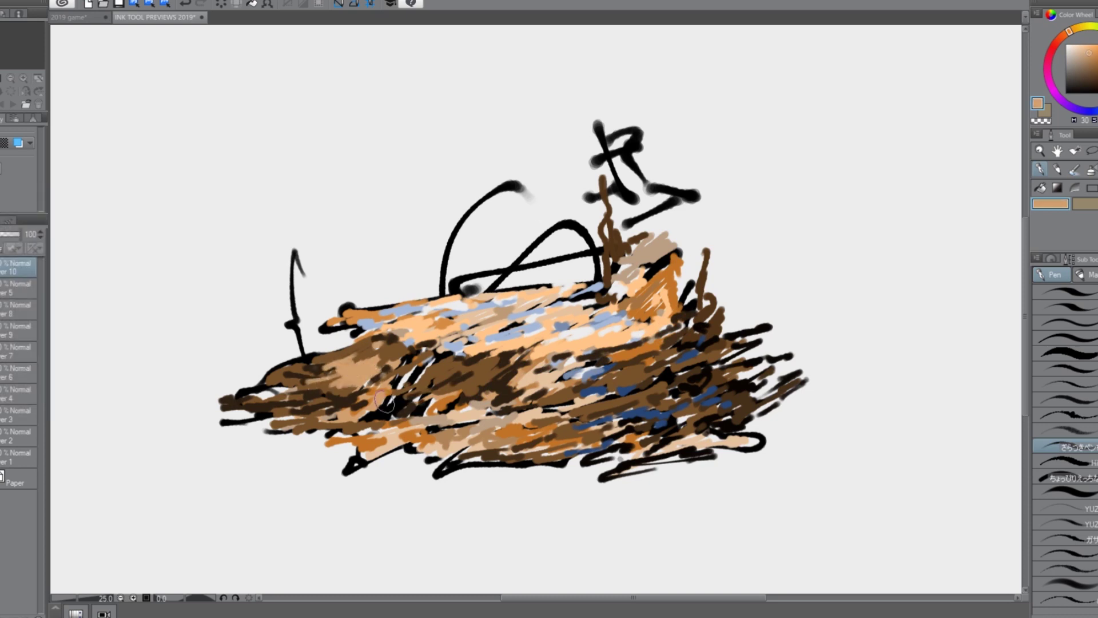
{"action": "left_click_drag", "start_coordinate": [275, 394], "coordinate": [245, 399]}
{"action": "left_click_drag", "start_coordinate": [309, 405], "coordinate": [270, 424]}
{"action": "left_click", "coordinate": [411, 366], "text": "alt"}
{"action": "left_click_drag", "start_coordinate": [432, 346], "coordinate": [481, 333]}
{"action": "left_click_drag", "start_coordinate": [510, 359], "coordinate": [532, 346]}
{"action": "left_click_drag", "start_coordinate": [366, 332], "coordinate": [420, 312]}
{"action": "left_click_drag", "start_coordinate": [550, 292], "coordinate": [599, 282]}
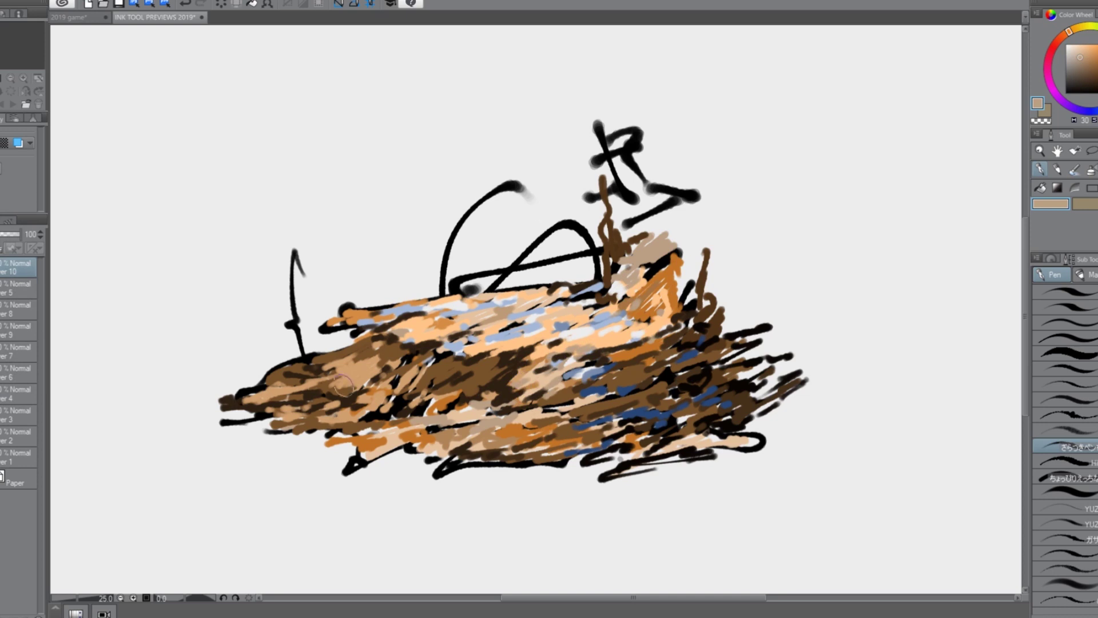
Step: Brush a pale teal background inside the arch and along the mound's upper left outline
{"action": "left_click", "coordinate": [1072, 50]}
{"action": "left_click_drag", "start_coordinate": [538, 265], "coordinate": [457, 289]}
{"action": "left_click_drag", "start_coordinate": [449, 271], "coordinate": [586, 203]}
{"action": "mouse_move", "coordinate": [351, 300]}
{"action": "left_mouse_down"}
{"action": "mouse_move", "coordinate": [397, 287]}
{"action": "mouse_move", "coordinate": [252, 361]}
{"action": "left_mouse_up"}
Step: Add black tufts above the left slope and deeper teal strokes along the skyline
{"action": "left_click", "coordinate": [1095, 90]}
{"action": "left_click_drag", "start_coordinate": [304, 316], "coordinate": [312, 345]}
{"action": "left_click_drag", "start_coordinate": [295, 350], "coordinate": [347, 348]}
{"action": "left_click_drag", "start_coordinate": [400, 262], "coordinate": [414, 301]}
{"action": "left_click", "coordinate": [1092, 70]}
{"action": "mouse_move", "coordinate": [573, 230]}
{"action": "left_mouse_down"}
{"action": "mouse_move", "coordinate": [538, 249]}
{"action": "mouse_move", "coordinate": [555, 235]}
{"action": "left_mouse_up"}
{"action": "left_click", "coordinate": [1079, 56]}
{"action": "left_click_drag", "start_coordinate": [641, 236], "coordinate": [665, 229]}
{"action": "left_click_drag", "start_coordinate": [431, 284], "coordinate": [281, 353]}
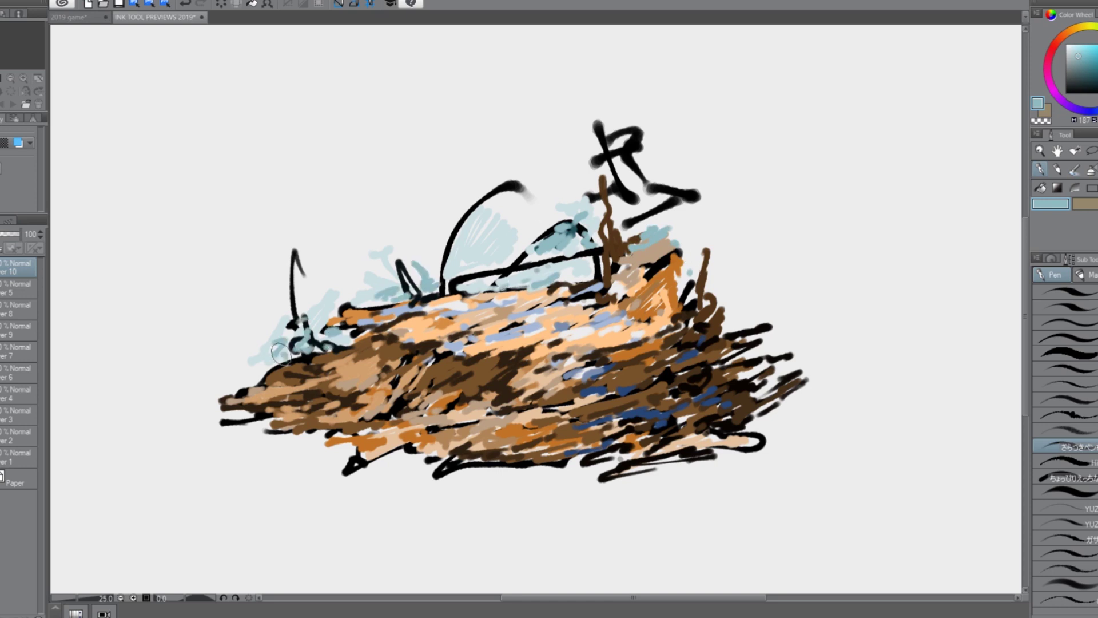
Step: Extend the pale teal background above the left slope, inside the arch and around the right stalks
{"action": "left_click", "coordinate": [380, 283], "text": "alt"}
{"action": "left_click_drag", "start_coordinate": [366, 234], "coordinate": [338, 289]}
{"action": "left_click_drag", "start_coordinate": [538, 206], "coordinate": [511, 217]}
{"action": "left_click_drag", "start_coordinate": [377, 236], "coordinate": [318, 281]}
{"action": "left_click_drag", "start_coordinate": [552, 200], "coordinate": [515, 235]}
{"action": "left_click_drag", "start_coordinate": [342, 292], "coordinate": [328, 303]}
{"action": "left_click_drag", "start_coordinate": [495, 262], "coordinate": [461, 265]}
{"action": "left_click_drag", "start_coordinate": [522, 229], "coordinate": [497, 234]}
{"action": "mouse_move", "coordinate": [665, 230]}
{"action": "left_mouse_down"}
{"action": "mouse_move", "coordinate": [626, 200]}
{"action": "mouse_move", "coordinate": [726, 303]}
{"action": "left_mouse_up"}
{"action": "left_click_drag", "start_coordinate": [709, 260], "coordinate": [746, 326]}
{"action": "left_click_drag", "start_coordinate": [707, 229], "coordinate": [670, 300]}
Step: Sample dark tones and extend the mound's left tip and lower edge with dark strokes and small tufts
{"action": "left_click", "coordinate": [648, 353], "text": "alt"}
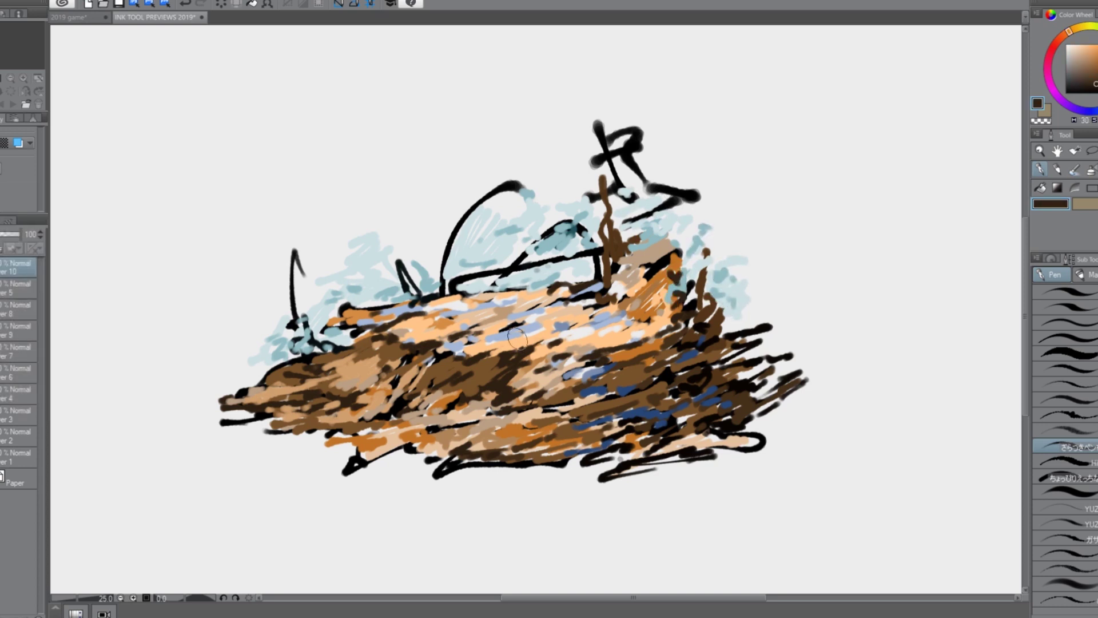
{"action": "left_click_drag", "start_coordinate": [316, 447], "coordinate": [361, 440]}
{"action": "left_click_drag", "start_coordinate": [234, 391], "coordinate": [220, 400]}
{"action": "mouse_move", "coordinate": [187, 385]}
{"action": "left_mouse_down"}
{"action": "mouse_move", "coordinate": [228, 403]}
{"action": "mouse_move", "coordinate": [255, 376]}
{"action": "left_mouse_up"}
{"action": "left_click", "coordinate": [349, 347], "text": "alt"}
{"action": "left_click_drag", "start_coordinate": [231, 367], "coordinate": [252, 375]}
{"action": "left_click_drag", "start_coordinate": [241, 335], "coordinate": [248, 357]}
{"action": "left_click", "coordinate": [262, 368]}
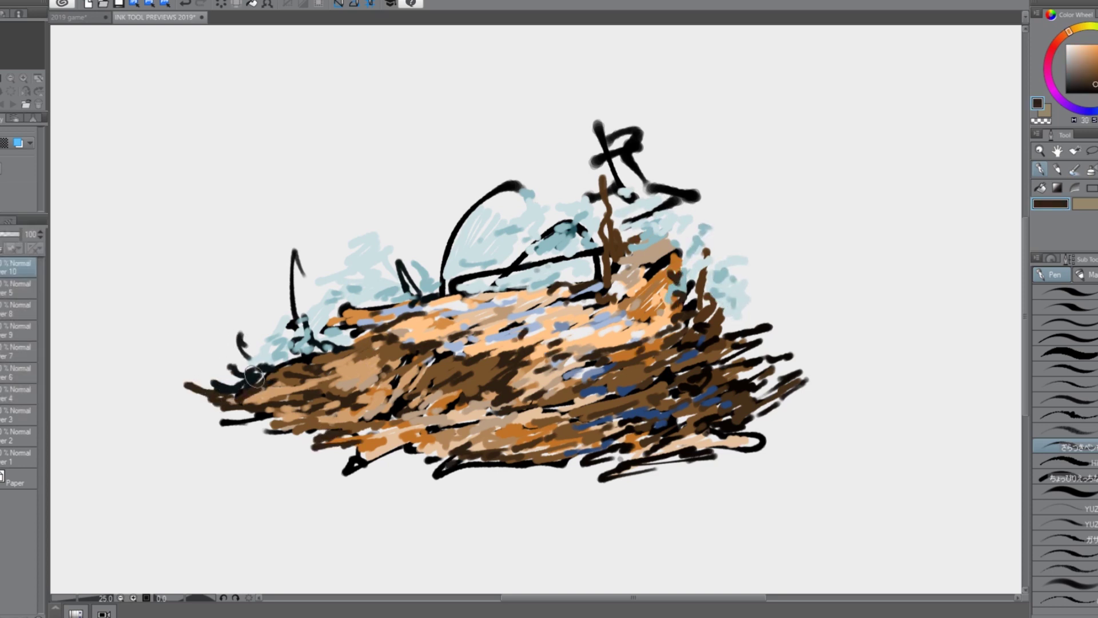
{"action": "left_click_drag", "start_coordinate": [272, 390], "coordinate": [290, 385]}
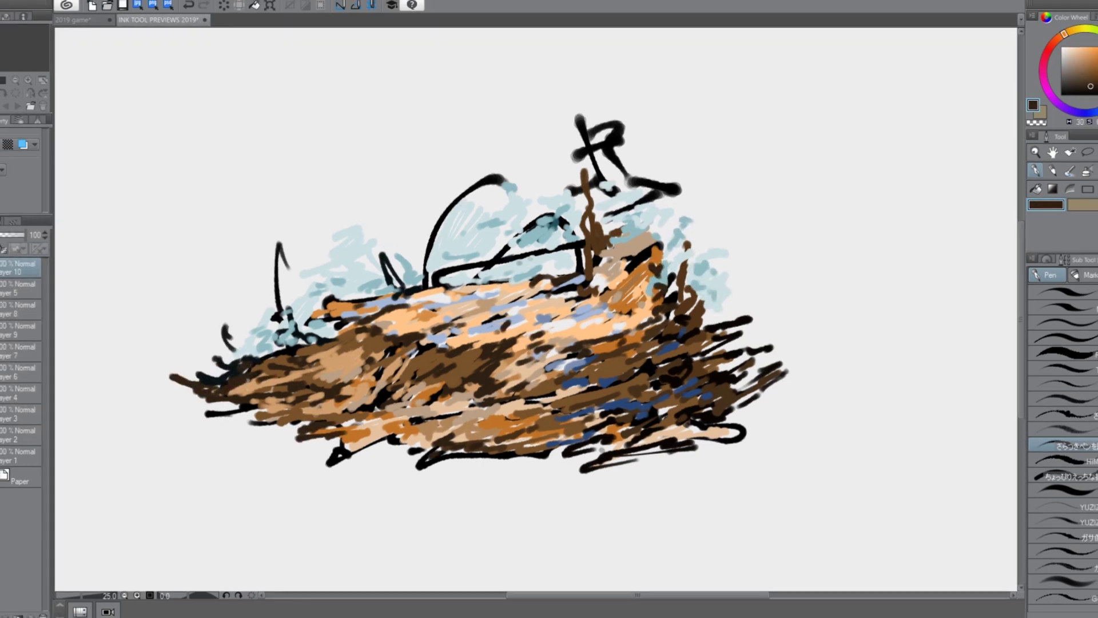
Step: Sample the pale blue and widen the background above the left half of the mound
{"action": "left_click", "coordinate": [484, 240], "text": "alt"}
{"action": "left_click_drag", "start_coordinate": [422, 216], "coordinate": [405, 274]}
{"action": "left_click_drag", "start_coordinate": [415, 231], "coordinate": [380, 248]}
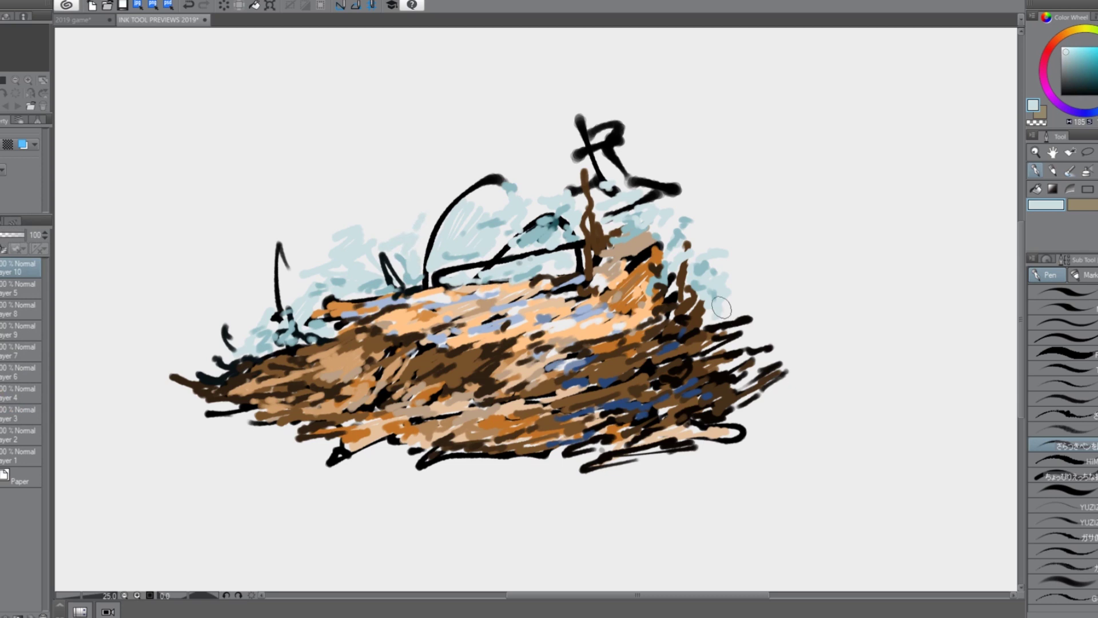
{"action": "left_click_drag", "start_coordinate": [252, 317], "coordinate": [209, 361]}
{"action": "left_click", "coordinate": [372, 427], "text": "alt"}
{"action": "left_click_drag", "start_coordinate": [403, 445], "coordinate": [339, 471]}
{"action": "left_click_drag", "start_coordinate": [486, 457], "coordinate": [418, 472]}
{"action": "left_click_drag", "start_coordinate": [595, 452], "coordinate": [532, 471]}
{"action": "left_click_drag", "start_coordinate": [709, 448], "coordinate": [621, 471]}
{"action": "left_click_drag", "start_coordinate": [768, 406], "coordinate": [738, 438]}
{"action": "left_click_drag", "start_coordinate": [811, 406], "coordinate": [756, 442]}
{"action": "key", "text": "ctrl+z"}
{"action": "key", "text": "ctrl+z"}
{"action": "key", "text": "ctrl+z"}
{"action": "key", "text": "ctrl+z"}
{"action": "key", "text": "ctrl+z"}
{"action": "key", "text": "ctrl+z"}
{"action": "key", "text": "ctrl+z"}
{"action": "mouse_move", "coordinate": [266, 427]}
{"action": "left_mouse_down"}
{"action": "mouse_move", "coordinate": [214, 451]}
{"action": "mouse_move", "coordinate": [311, 478]}
{"action": "mouse_move", "coordinate": [505, 457]}
{"action": "left_mouse_up"}
{"action": "left_click", "coordinate": [366, 436], "text": "alt"}
{"action": "key", "text": "ctrl+z"}
{"action": "key", "text": "ctrl+z"}
{"action": "key", "text": "ctrl+z"}
Step: Brush beige ground strokes below the mound's left and right ends and sample black for the outline
{"action": "left_click", "coordinate": [344, 376], "text": "alt"}
{"action": "left_click_drag", "start_coordinate": [333, 448], "coordinate": [259, 437]}
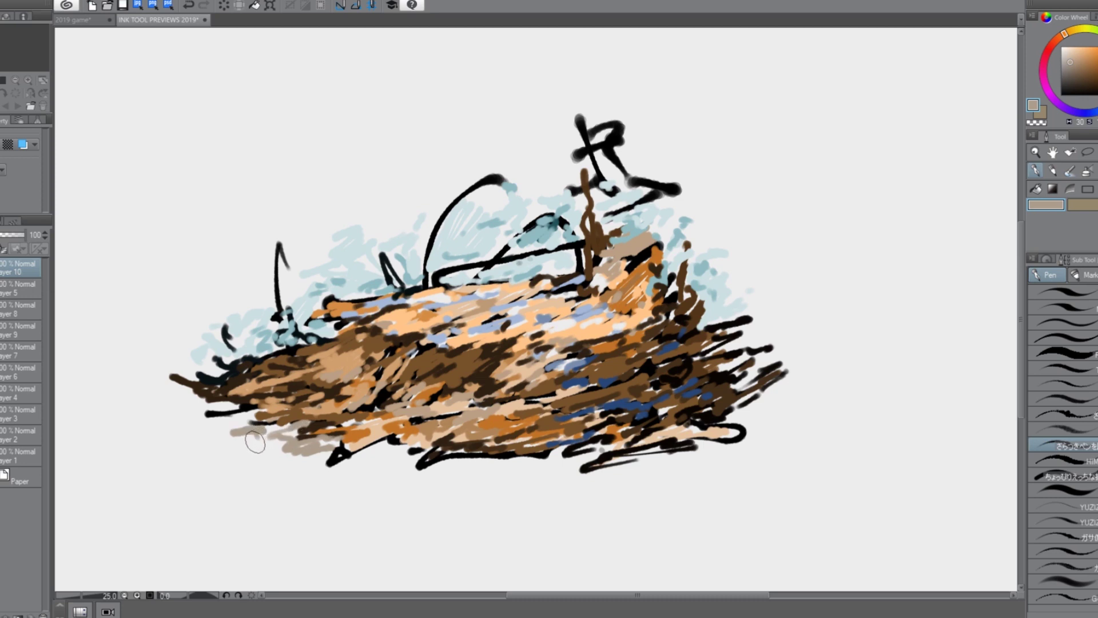
{"action": "left_click_drag", "start_coordinate": [678, 457], "coordinate": [775, 455]}
{"action": "left_click", "coordinate": [322, 336], "text": "alt"}
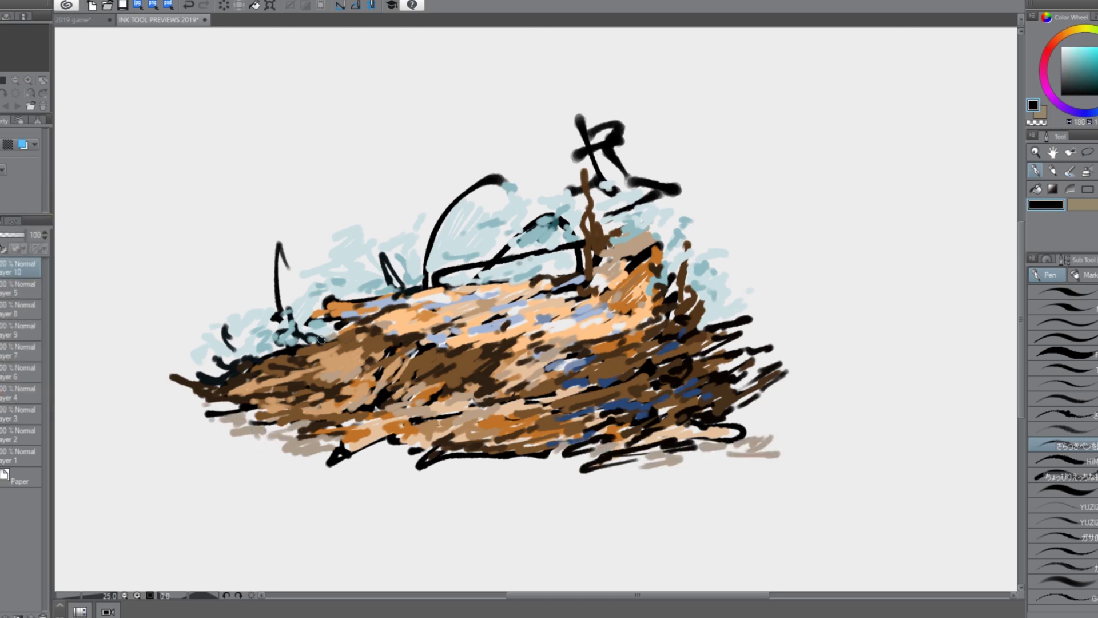
Step: Sample the pale blue-grey and brush it around the outer right and left edges of the mound
{"action": "left_click", "coordinate": [518, 229], "text": "alt"}
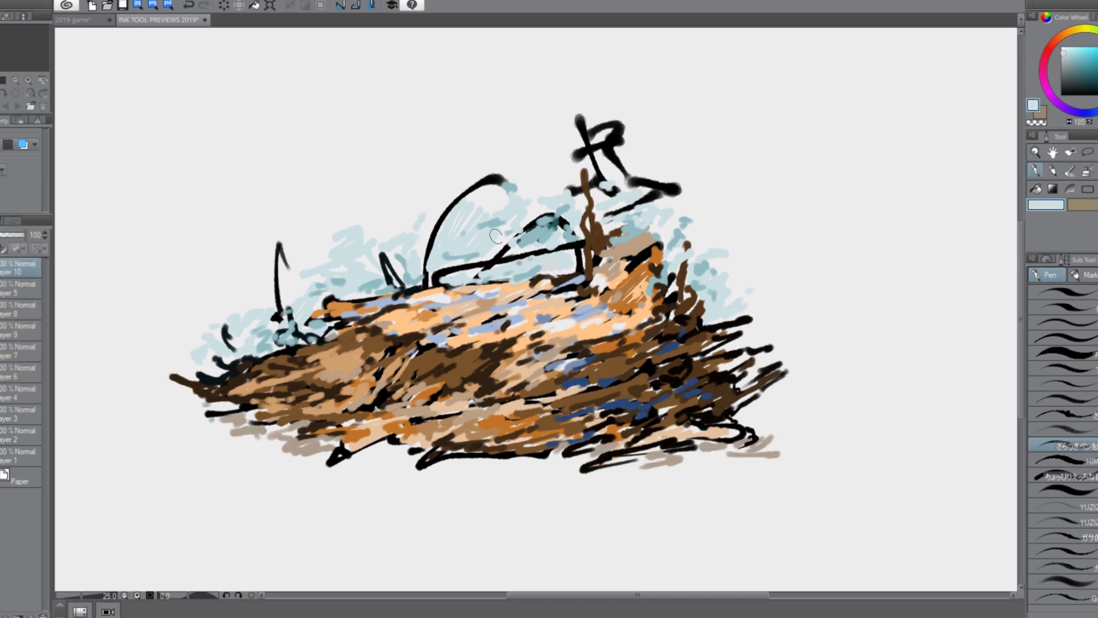
{"action": "mouse_move", "coordinate": [735, 292]}
{"action": "left_mouse_down"}
{"action": "mouse_move", "coordinate": [765, 318]}
{"action": "mouse_move", "coordinate": [792, 413]}
{"action": "left_mouse_up"}
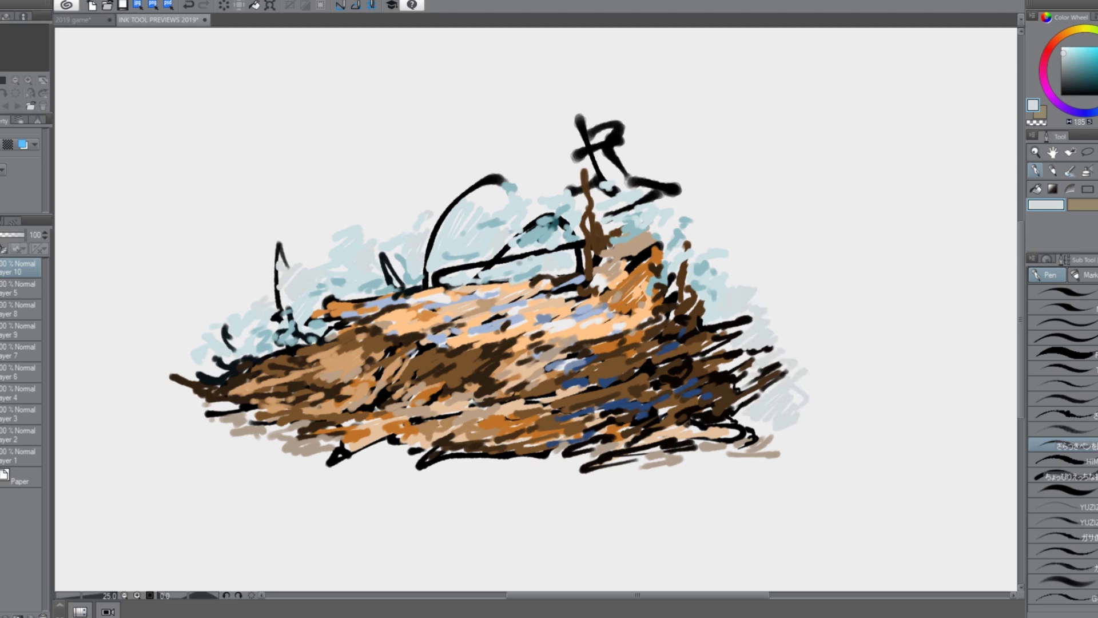
{"action": "left_click_drag", "start_coordinate": [183, 346], "coordinate": [182, 414]}
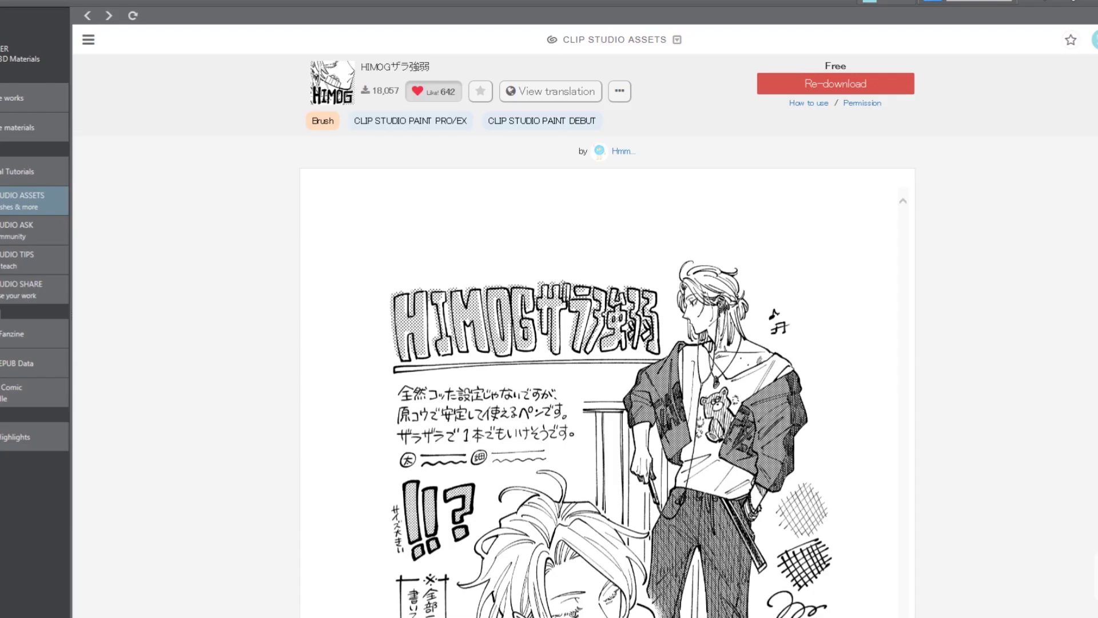
Step: Switch to CLIP STUDIO ASSETS and examine the translated page of the HIMOG brush
{"action": "scroll", "coordinate": [608, 364], "scroll_direction": "down", "scroll_amount": 2}
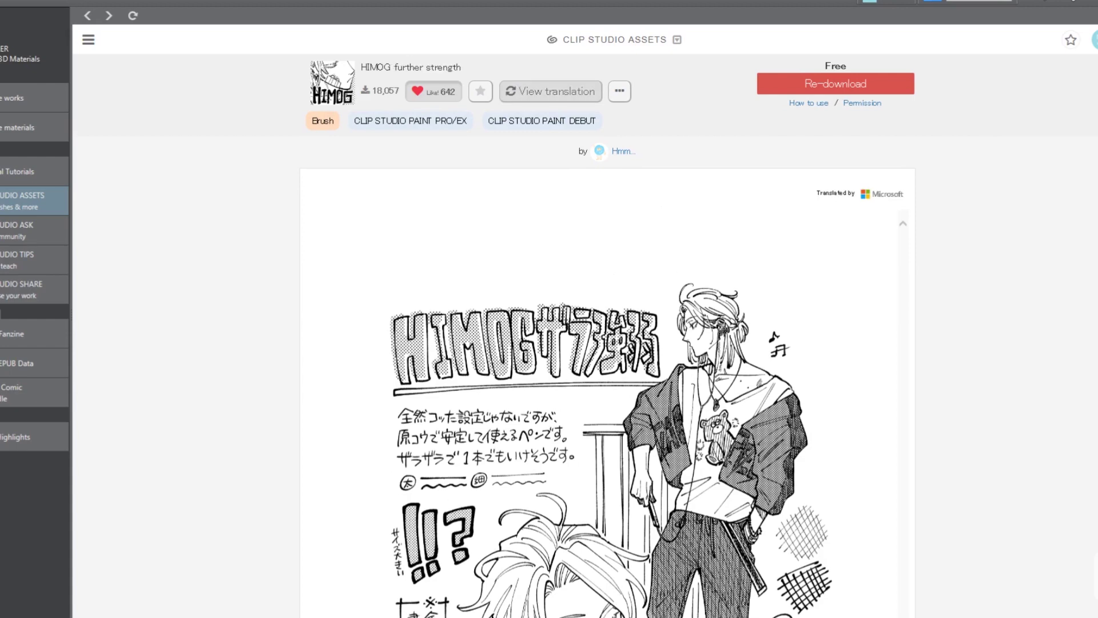
{"action": "scroll", "coordinate": [607, 366], "scroll_direction": "down", "scroll_amount": 8}
{"action": "scroll", "coordinate": [606, 366], "scroll_direction": "down", "scroll_amount": 4}
{"action": "scroll", "coordinate": [606, 367], "scroll_direction": "up", "scroll_amount": 10}
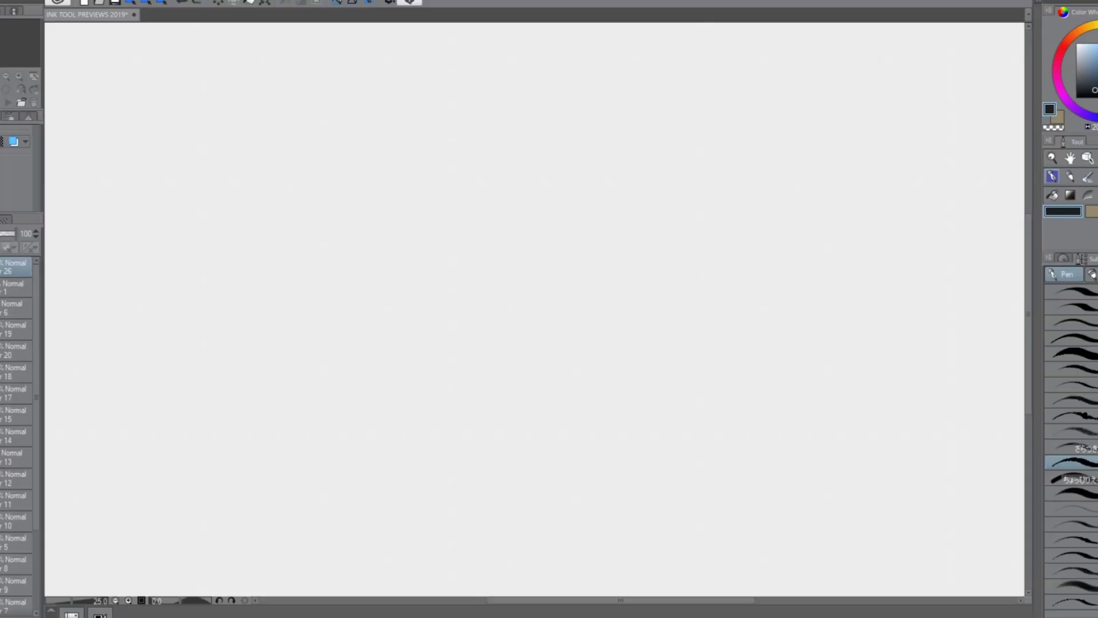
Step: Return to the ink preview canvas, try short HIMOG pen strokes on layer 26 and clear them
{"action": "mouse_move", "coordinate": [456, 273]}
{"action": "left_mouse_down"}
{"action": "mouse_move", "coordinate": [589, 265]}
{"action": "mouse_move", "coordinate": [532, 260]}
{"action": "left_mouse_up"}
{"action": "key", "text": "ctrl+z"}
{"action": "mouse_move", "coordinate": [458, 211]}
{"action": "left_mouse_down"}
{"action": "mouse_move", "coordinate": [446, 225]}
{"action": "mouse_move", "coordinate": [529, 313]}
{"action": "left_mouse_up"}
{"action": "left_click_drag", "start_coordinate": [444, 369], "coordinate": [480, 395]}
{"action": "key", "text": "ctrl+z"}
{"action": "key", "text": "ctrl+z"}
{"action": "mouse_move", "coordinate": [440, 270]}
{"action": "left_mouse_down"}
{"action": "mouse_move", "coordinate": [377, 368]}
{"action": "mouse_move", "coordinate": [703, 380]}
{"action": "mouse_move", "coordinate": [596, 480]}
{"action": "mouse_move", "coordinate": [263, 486]}
{"action": "left_mouse_up"}
{"action": "key", "text": "Delete"}
Step: Try long, looping thin strokes with the HIMOG pen on the empty layer, undoing attempts
{"action": "mouse_move", "coordinate": [562, 209]}
{"action": "left_mouse_down"}
{"action": "mouse_move", "coordinate": [462, 273]}
{"action": "mouse_move", "coordinate": [707, 358]}
{"action": "left_mouse_up"}
{"action": "mouse_move", "coordinate": [611, 371]}
{"action": "left_mouse_down"}
{"action": "mouse_move", "coordinate": [513, 417]}
{"action": "mouse_move", "coordinate": [616, 530]}
{"action": "left_mouse_up"}
{"action": "key", "text": "ctrl+z"}
{"action": "key", "text": "ctrl+z"}
{"action": "mouse_move", "coordinate": [492, 315]}
{"action": "left_mouse_down"}
{"action": "mouse_move", "coordinate": [380, 227]}
{"action": "mouse_move", "coordinate": [750, 296]}
{"action": "mouse_move", "coordinate": [576, 354]}
{"action": "mouse_move", "coordinate": [491, 406]}
{"action": "mouse_move", "coordinate": [729, 389]}
{"action": "left_mouse_up"}
{"action": "key", "text": "ctrl+z"}
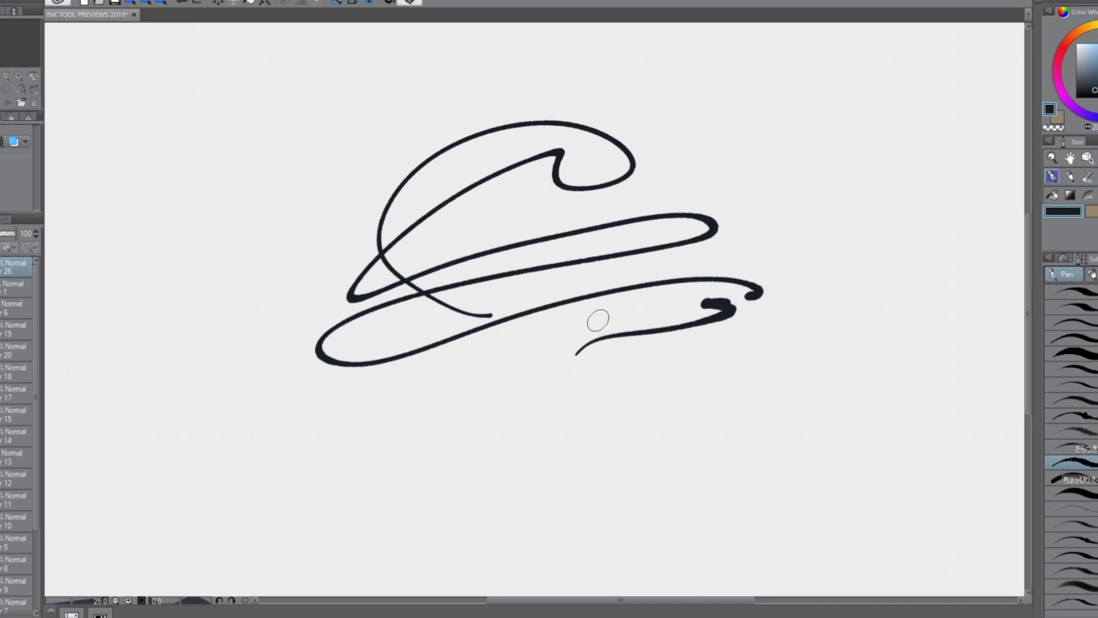
Step: Try broad, thick curves with the enlarged HIMOG pen below the loops and undo them
{"action": "left_click_drag", "start_coordinate": [519, 347], "coordinate": [517, 511]}
{"action": "left_click_drag", "start_coordinate": [541, 520], "coordinate": [685, 474]}
{"action": "left_click_drag", "start_coordinate": [448, 379], "coordinate": [485, 459]}
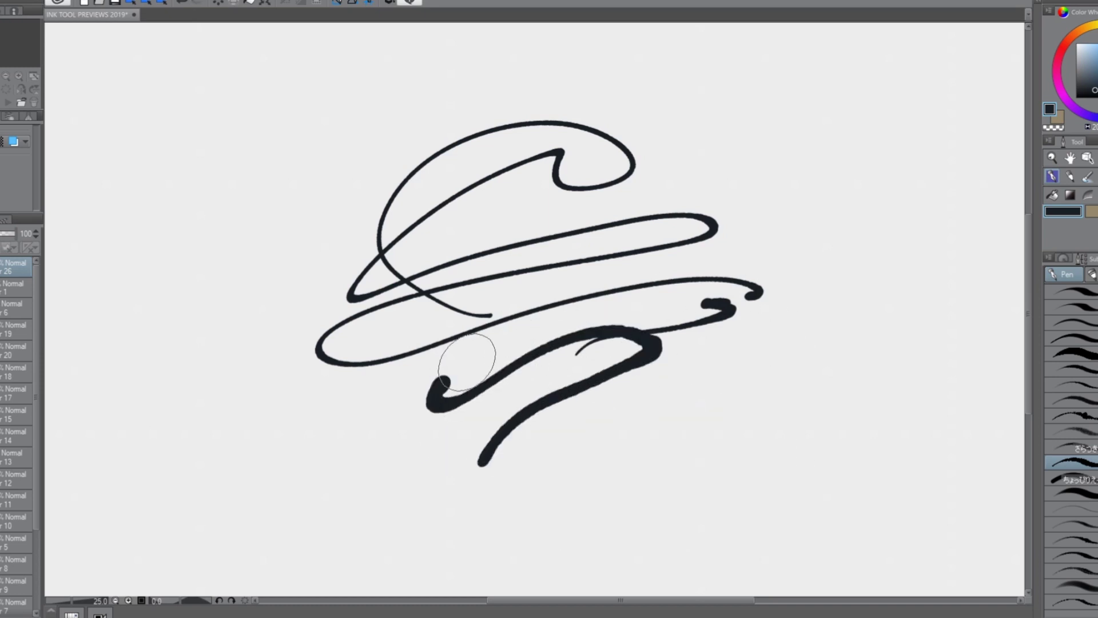
{"action": "key", "text": "ctrl+z"}
{"action": "left_click_drag", "start_coordinate": [538, 323], "coordinate": [498, 440]}
{"action": "key", "text": "ctrl+z"}
{"action": "mouse_move", "coordinate": [557, 314]}
{"action": "left_mouse_down"}
{"action": "mouse_move", "coordinate": [496, 334]}
{"action": "mouse_move", "coordinate": [471, 361]}
{"action": "mouse_move", "coordinate": [584, 430]}
{"action": "mouse_move", "coordinate": [379, 507]}
{"action": "mouse_move", "coordinate": [686, 514]}
{"action": "mouse_move", "coordinate": [340, 407]}
{"action": "mouse_move", "coordinate": [187, 433]}
{"action": "mouse_move", "coordinate": [291, 289]}
{"action": "mouse_move", "coordinate": [321, 153]}
{"action": "mouse_move", "coordinate": [550, 73]}
{"action": "mouse_move", "coordinate": [612, 191]}
{"action": "mouse_move", "coordinate": [797, 312]}
{"action": "left_mouse_up"}
{"action": "key", "text": "ctrl+z"}
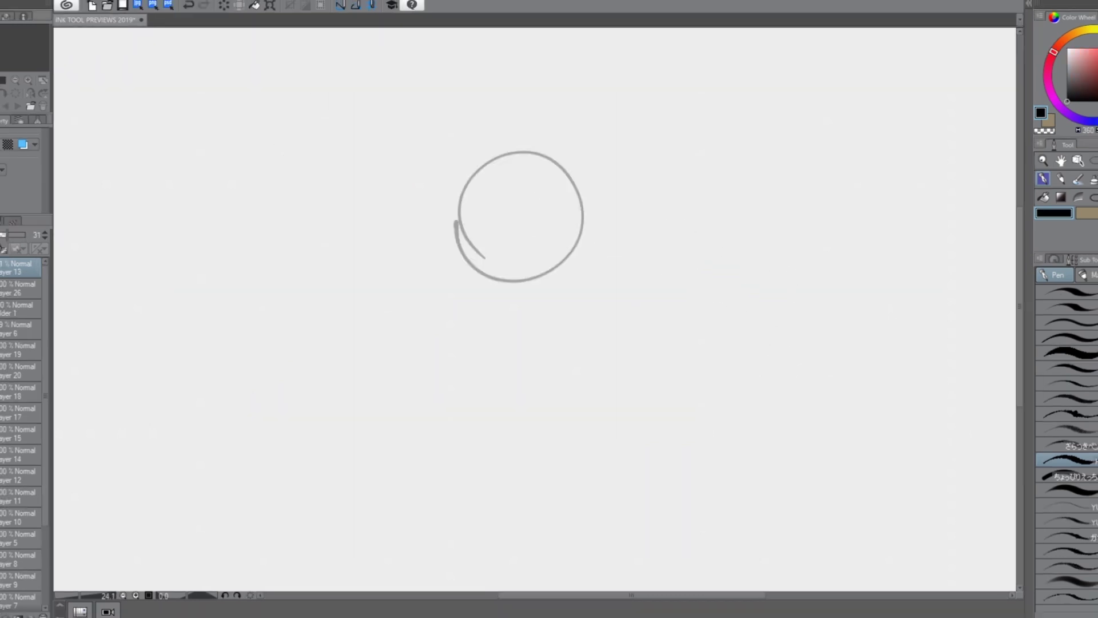
Step: Add a new layer and ink the long face line, jaw and first neck-scarf folds below the faint guide circle
{"action": "key", "text": "ctrl+shift+n"}
{"action": "left_click_drag", "start_coordinate": [386, 177], "coordinate": [409, 384]}
{"action": "left_click_drag", "start_coordinate": [387, 319], "coordinate": [453, 394]}
{"action": "mouse_move", "coordinate": [401, 312]}
{"action": "left_mouse_down"}
{"action": "mouse_move", "coordinate": [472, 395]}
{"action": "mouse_move", "coordinate": [460, 285]}
{"action": "left_mouse_up"}
{"action": "left_click_drag", "start_coordinate": [461, 272], "coordinate": [420, 348]}
{"action": "left_click_drag", "start_coordinate": [420, 347], "coordinate": [576, 370]}
{"action": "mouse_move", "coordinate": [397, 364]}
{"action": "left_mouse_down"}
{"action": "mouse_move", "coordinate": [384, 373]}
{"action": "mouse_move", "coordinate": [462, 414]}
{"action": "left_mouse_up"}
{"action": "left_click_drag", "start_coordinate": [439, 422], "coordinate": [514, 361]}
Step: Ink the scarf's lower-left folds and pointed outer edge, undoing and redrawing the strokes that miss
{"action": "key", "text": "ctrl+z"}
{"action": "left_click_drag", "start_coordinate": [373, 393], "coordinate": [447, 448]}
{"action": "key", "text": "ctrl+z"}
{"action": "left_click_drag", "start_coordinate": [410, 409], "coordinate": [453, 436]}
{"action": "key", "text": "ctrl+z"}
{"action": "left_click_drag", "start_coordinate": [400, 396], "coordinate": [454, 481]}
{"action": "left_click_drag", "start_coordinate": [404, 415], "coordinate": [404, 484]}
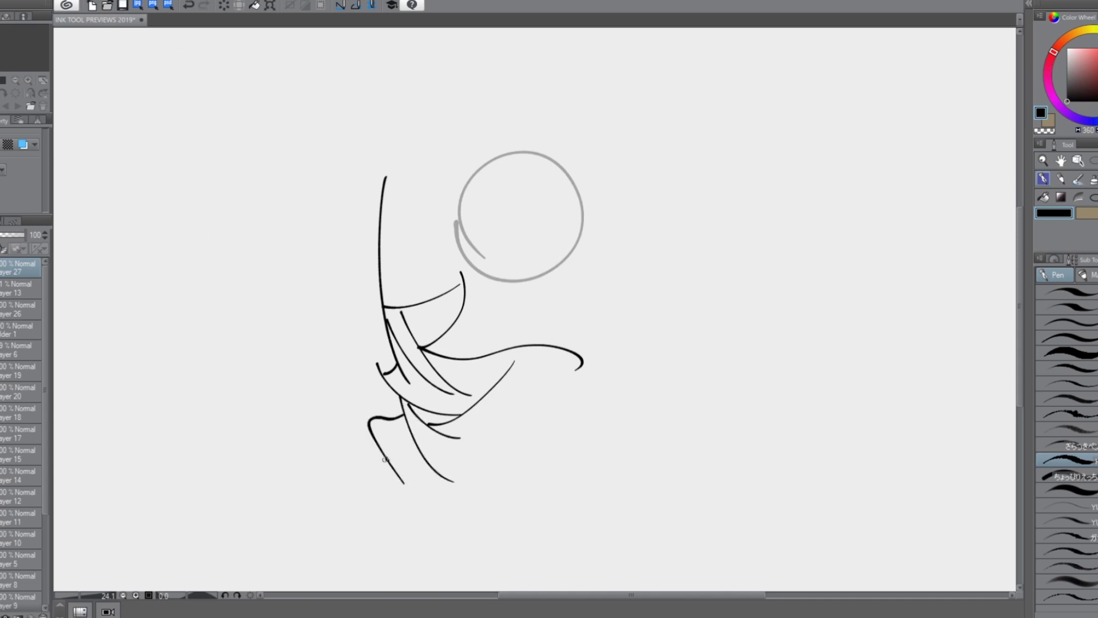
Step: Ink the scarf's rounded underside and right-hand folds, plus the cloth end flowing out to the right
{"action": "left_click_drag", "start_coordinate": [433, 529], "coordinate": [589, 413]}
{"action": "mouse_move", "coordinate": [601, 367]}
{"action": "left_mouse_down"}
{"action": "mouse_move", "coordinate": [568, 471]}
{"action": "mouse_move", "coordinate": [553, 431]}
{"action": "left_mouse_up"}
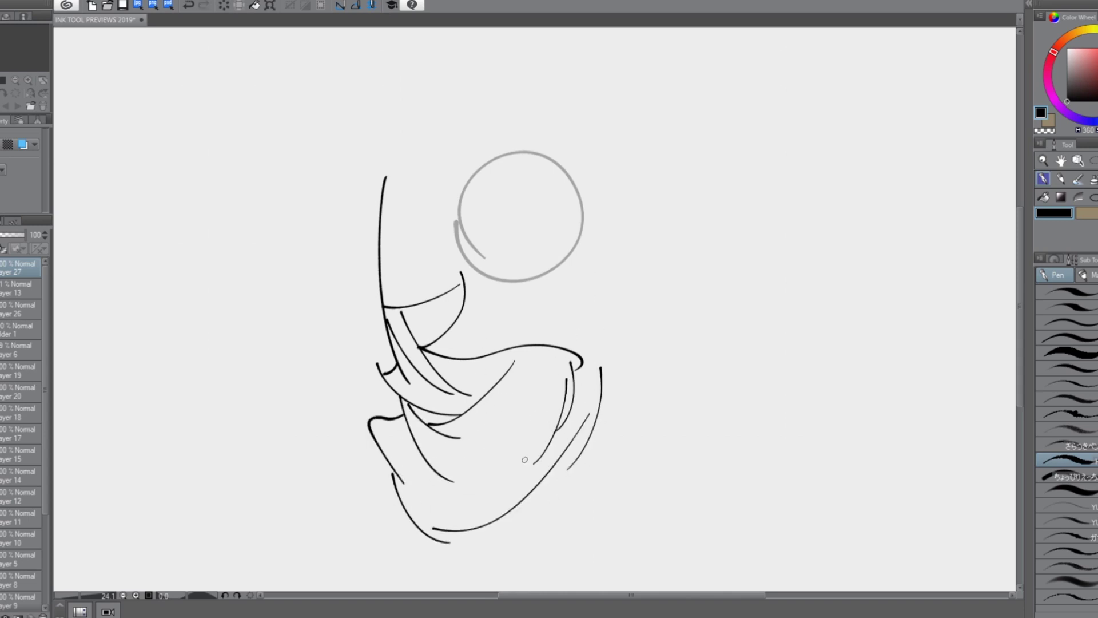
{"action": "mouse_move", "coordinate": [459, 330]}
{"action": "left_mouse_down"}
{"action": "mouse_move", "coordinate": [503, 342]}
{"action": "mouse_move", "coordinate": [632, 264]}
{"action": "left_mouse_up"}
{"action": "mouse_move", "coordinate": [522, 304]}
{"action": "left_mouse_down"}
{"action": "mouse_move", "coordinate": [622, 269]}
{"action": "mouse_move", "coordinate": [659, 305]}
{"action": "left_mouse_up"}
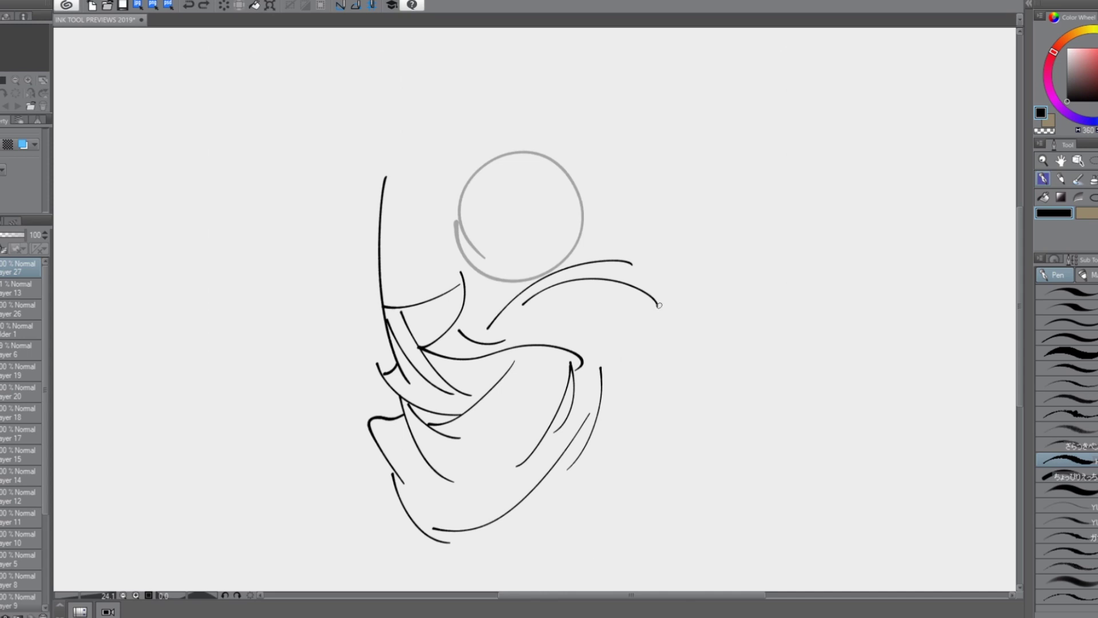
{"action": "left_click_drag", "start_coordinate": [611, 350], "coordinate": [608, 415]}
{"action": "left_click_drag", "start_coordinate": [590, 346], "coordinate": [610, 420]}
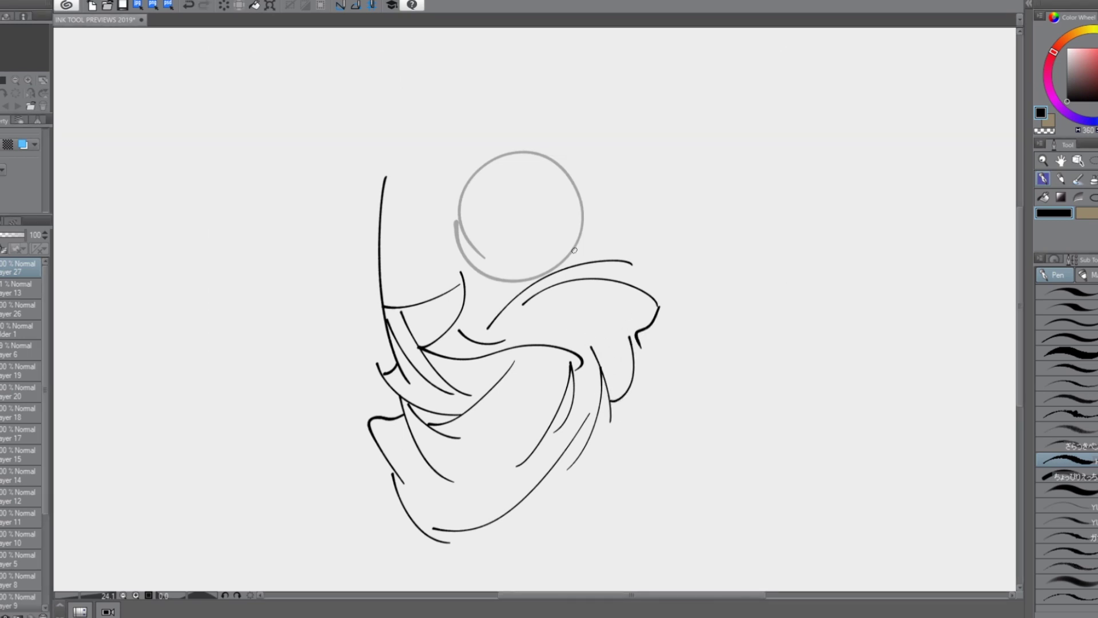
Step: Refine the inside of the scarf with short curved fold lines, undoing the misplaced strokes
{"action": "key", "text": "ctrl+z"}
{"action": "key", "text": "ctrl+z"}
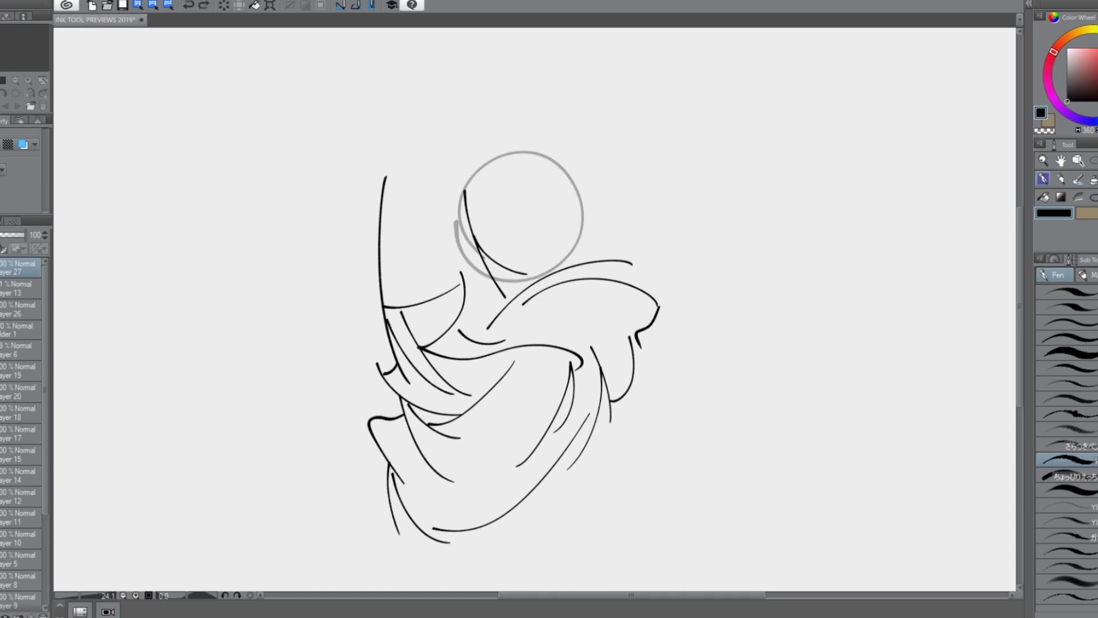
{"action": "left_click_drag", "start_coordinate": [522, 357], "coordinate": [486, 420]}
{"action": "left_click_drag", "start_coordinate": [448, 498], "coordinate": [495, 502]}
{"action": "key", "text": "ctrl+z"}
{"action": "left_click_drag", "start_coordinate": [431, 474], "coordinate": [489, 465]}
Step: Ink the upper flowing band above the scarf's right end, redoing its curved tip
{"action": "mouse_move", "coordinate": [517, 264]}
{"action": "left_mouse_down"}
{"action": "mouse_move", "coordinate": [597, 201]}
{"action": "mouse_move", "coordinate": [621, 252]}
{"action": "mouse_move", "coordinate": [586, 239]}
{"action": "mouse_move", "coordinate": [659, 233]}
{"action": "left_mouse_up"}
{"action": "key", "text": "ctrl+z"}
{"action": "key", "text": "ctrl+z"}
{"action": "key", "text": "ctrl+z"}
{"action": "key", "text": "ctrl+y"}
{"action": "key", "text": "ctrl+y"}
{"action": "key", "text": "ctrl+z"}
{"action": "key", "text": "ctrl+z"}
{"action": "left_click_drag", "start_coordinate": [639, 231], "coordinate": [655, 244]}
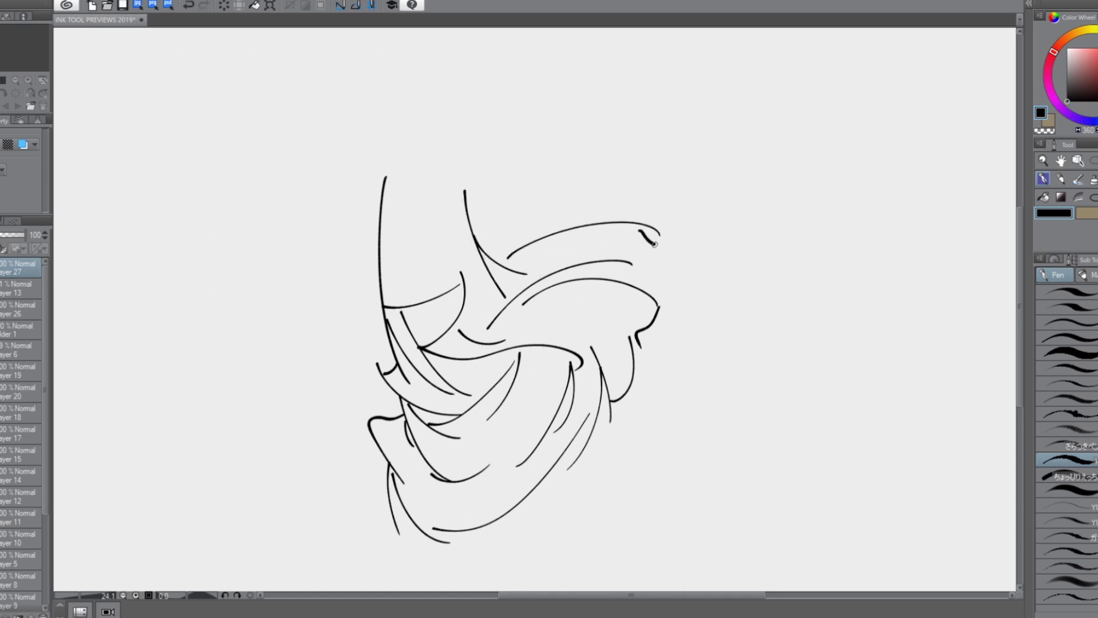
Step: Try different end shapes for the flowing bands right of the head, undoing the rejected strokes
{"action": "key", "text": "ctrl+z"}
{"action": "left_click_drag", "start_coordinate": [639, 287], "coordinate": [716, 313]}
{"action": "left_click_drag", "start_coordinate": [720, 311], "coordinate": [690, 363]}
{"action": "key", "text": "ctrl+z"}
{"action": "key", "text": "ctrl+z"}
{"action": "key", "text": "ctrl+z"}
Step: Ink the strands sweeping from the right side of the head into the upper flowing band
{"action": "left_click_drag", "start_coordinate": [455, 115], "coordinate": [504, 238]}
{"action": "key", "text": "ctrl+z"}
{"action": "left_click_drag", "start_coordinate": [468, 162], "coordinate": [511, 250]}
{"action": "left_click_drag", "start_coordinate": [469, 162], "coordinate": [541, 224]}
{"action": "key", "text": "ctrl+z"}
{"action": "left_click_drag", "start_coordinate": [482, 183], "coordinate": [563, 228]}
Step: Ink the curved strands and small hooked folds along the left side of the face, undoing rejected strokes
{"action": "mouse_move", "coordinate": [419, 134]}
{"action": "left_mouse_down"}
{"action": "mouse_move", "coordinate": [359, 259]}
{"action": "mouse_move", "coordinate": [352, 361]}
{"action": "mouse_move", "coordinate": [367, 254]}
{"action": "mouse_move", "coordinate": [349, 236]}
{"action": "mouse_move", "coordinate": [384, 286]}
{"action": "mouse_move", "coordinate": [376, 244]}
{"action": "left_mouse_up"}
{"action": "key", "text": "ctrl+z"}
{"action": "key", "text": "ctrl+z"}
{"action": "key", "text": "ctrl+z"}
{"action": "key", "text": "ctrl+z"}
{"action": "key", "text": "ctrl+z"}
{"action": "key", "text": "ctrl+z"}
{"action": "key", "text": "ctrl+z"}
{"action": "key", "text": "ctrl+z"}
{"action": "mouse_move", "coordinate": [336, 246]}
{"action": "left_mouse_down"}
{"action": "mouse_move", "coordinate": [379, 281]}
{"action": "mouse_move", "coordinate": [385, 336]}
{"action": "left_mouse_up"}
{"action": "key", "text": "ctrl+z"}
{"action": "left_click_drag", "start_coordinate": [340, 252], "coordinate": [378, 282]}
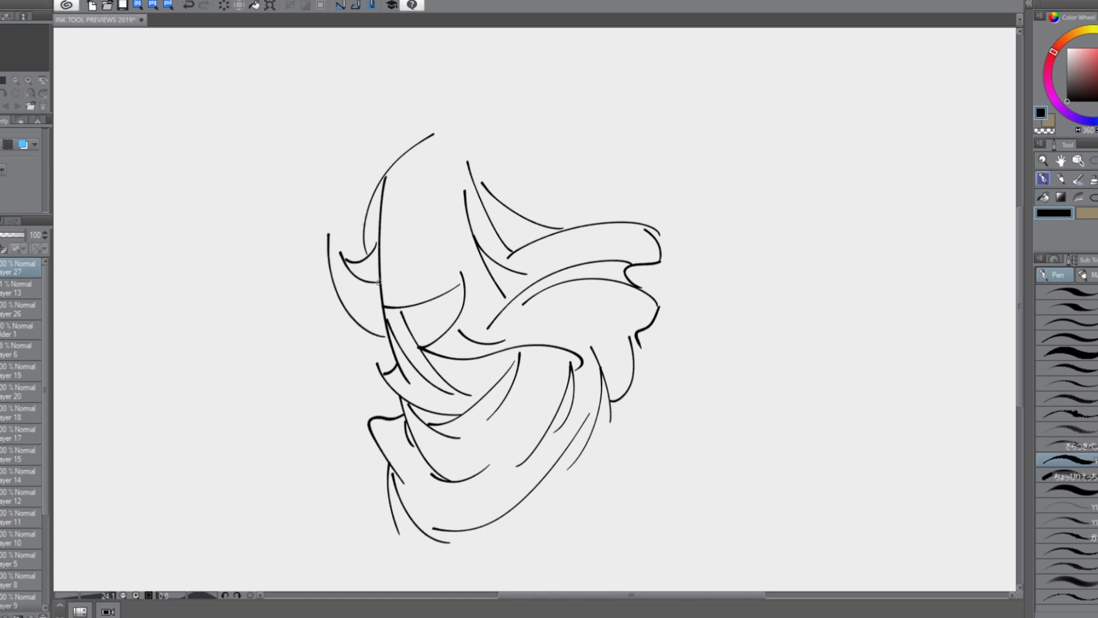
Step: Ink the long arc over the crown and the curl at its right end, undoing the misplaced strokes
{"action": "left_click_drag", "start_coordinate": [314, 266], "coordinate": [524, 132]}
{"action": "left_click_drag", "start_coordinate": [453, 128], "coordinate": [507, 197]}
{"action": "left_click_drag", "start_coordinate": [340, 302], "coordinate": [299, 424]}
{"action": "key", "text": "ctrl+z"}
{"action": "key", "text": "ctrl+z"}
Step: Ink the round knot beside the jaw at the left of the head, undoing failed strokes
{"action": "left_click_drag", "start_coordinate": [550, 362], "coordinate": [579, 324]}
{"action": "left_click_drag", "start_coordinate": [363, 266], "coordinate": [335, 358]}
{"action": "key", "text": "ctrl+z"}
{"action": "left_click_drag", "start_coordinate": [378, 290], "coordinate": [354, 323]}
{"action": "key", "text": "ctrl+z"}
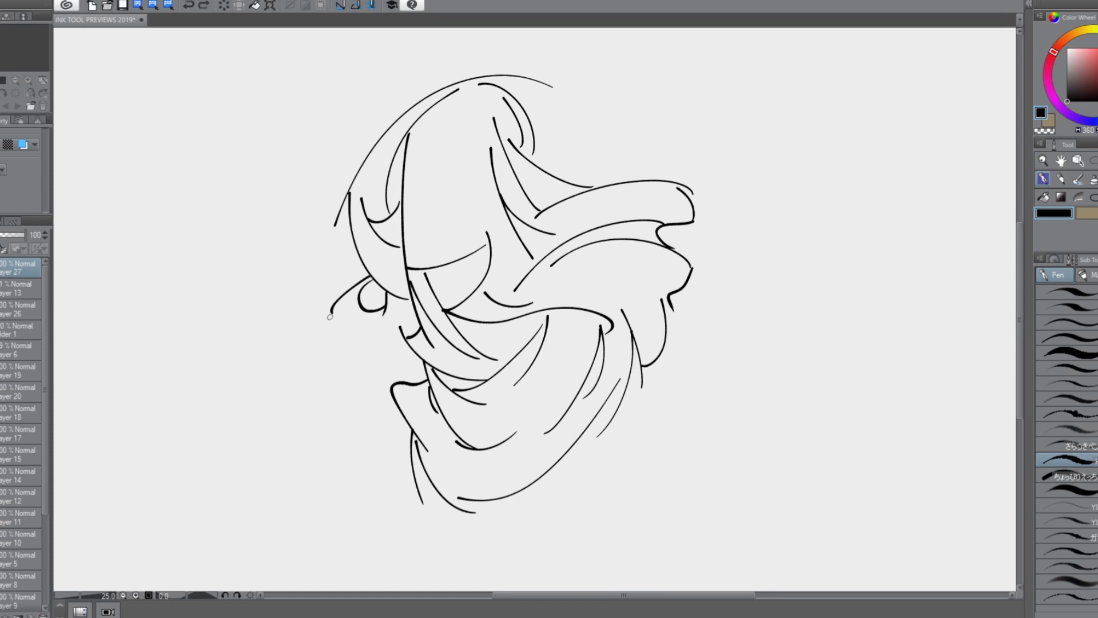
Step: Complete the knot's outer rings and ink the ragged cloth tails hanging from it, with inner fold lines
{"action": "left_click_drag", "start_coordinate": [335, 295], "coordinate": [320, 370]}
{"action": "key", "text": "ctrl+z"}
{"action": "mouse_move", "coordinate": [385, 323]}
{"action": "left_mouse_down"}
{"action": "mouse_move", "coordinate": [336, 354]}
{"action": "mouse_move", "coordinate": [296, 357]}
{"action": "mouse_move", "coordinate": [314, 417]}
{"action": "mouse_move", "coordinate": [374, 421]}
{"action": "mouse_move", "coordinate": [339, 432]}
{"action": "left_mouse_up"}
{"action": "key", "text": "ctrl+z"}
{"action": "left_click_drag", "start_coordinate": [340, 432], "coordinate": [414, 434]}
{"action": "key", "text": "ctrl+z"}
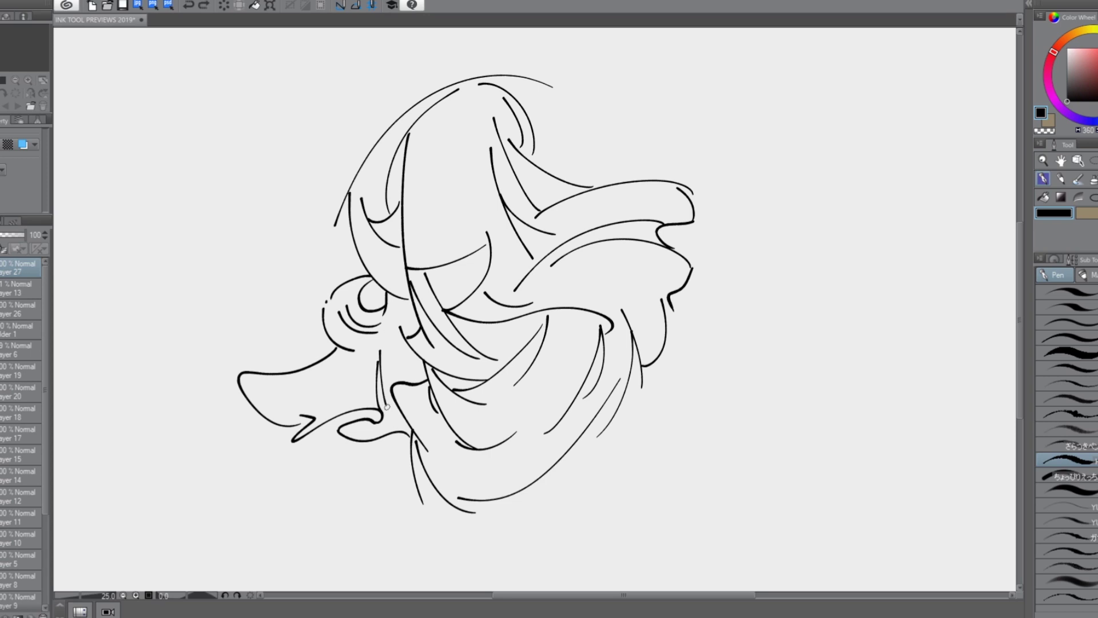
{"action": "left_click_drag", "start_coordinate": [350, 364], "coordinate": [298, 416]}
Step: Ink the outer contour lines on both sides of the scarf's lower part, undoing the first bottom curve
{"action": "left_click_drag", "start_coordinate": [430, 511], "coordinate": [592, 504]}
{"action": "key", "text": "ctrl+z"}
{"action": "left_click_drag", "start_coordinate": [404, 445], "coordinate": [410, 530]}
{"action": "left_click_drag", "start_coordinate": [640, 402], "coordinate": [584, 523]}
Step: Ink outer curves on the left and right of the headwear, retrying the strokes around the crown curl
{"action": "mouse_move", "coordinate": [354, 110]}
{"action": "left_mouse_down"}
{"action": "mouse_move", "coordinate": [345, 279]}
{"action": "mouse_move", "coordinate": [336, 264]}
{"action": "left_mouse_up"}
{"action": "key", "text": "ctrl+z"}
{"action": "key", "text": "ctrl+z"}
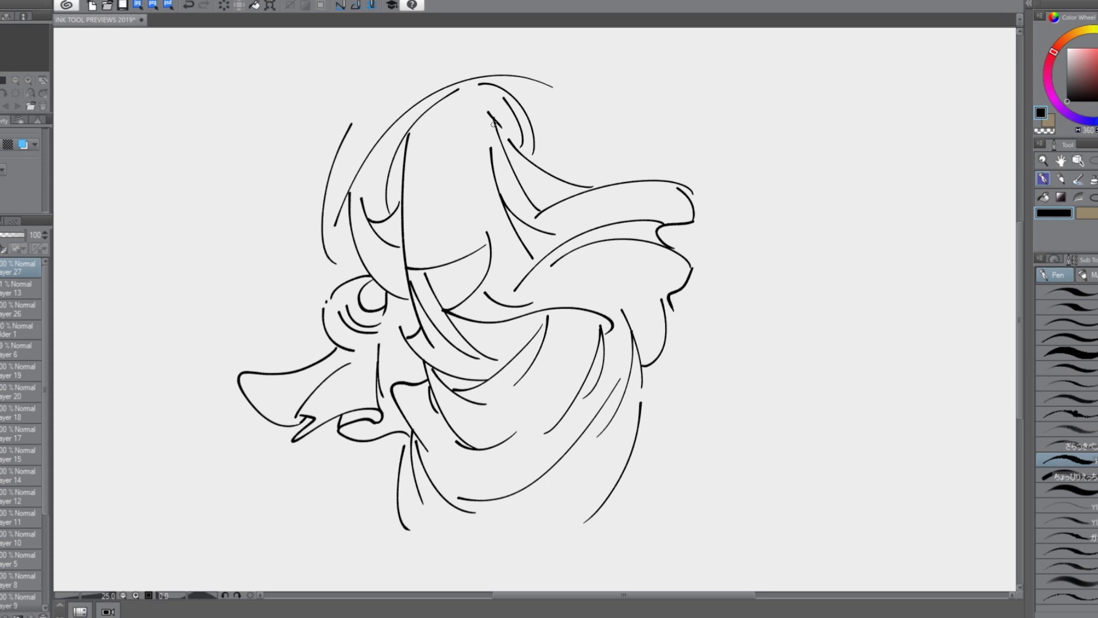
{"action": "key", "text": "ctrl+z"}
{"action": "left_click_drag", "start_coordinate": [539, 65], "coordinate": [565, 170]}
{"action": "left_click_drag", "start_coordinate": [534, 164], "coordinate": [552, 166]}
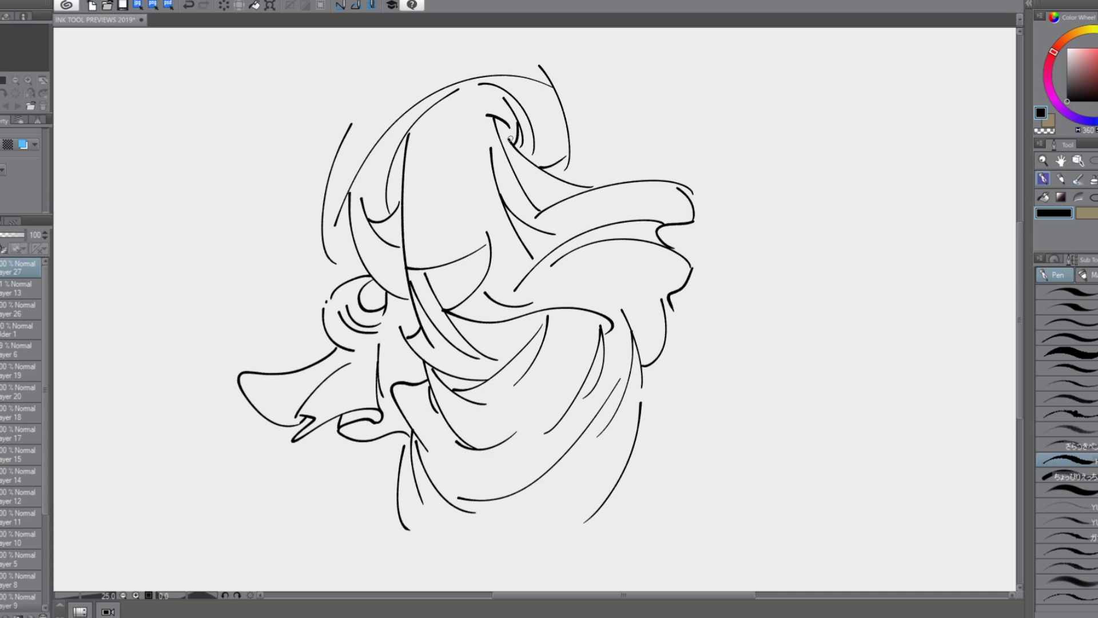
Step: Ink a thin strand below the right cloth end and curved contours on both sides of the headwear
{"action": "mouse_move", "coordinate": [670, 305]}
{"action": "left_mouse_down"}
{"action": "mouse_move", "coordinate": [686, 419]}
{"action": "mouse_move", "coordinate": [694, 382]}
{"action": "mouse_move", "coordinate": [684, 397]}
{"action": "left_mouse_up"}
{"action": "key", "text": "ctrl+z"}
{"action": "key", "text": "ctrl+z"}
{"action": "left_click_drag", "start_coordinate": [329, 156], "coordinate": [282, 253]}
{"action": "key", "text": "ctrl+z"}
{"action": "left_click_drag", "start_coordinate": [304, 214], "coordinate": [344, 270]}
{"action": "mouse_move", "coordinate": [578, 61]}
{"action": "left_mouse_down"}
{"action": "mouse_move", "coordinate": [580, 169]}
{"action": "mouse_move", "coordinate": [569, 178]}
{"action": "left_mouse_up"}
Step: Try large arcs across the top of the headwear, undoing and redrawing them for a better shape
{"action": "scroll", "coordinate": [478, 177], "scroll_direction": "down", "scroll_amount": 2}
{"action": "key", "text": "ctrl+z"}
{"action": "left_click_drag", "start_coordinate": [360, 207], "coordinate": [558, 145]}
{"action": "key", "text": "ctrl+z"}
{"action": "left_click_drag", "start_coordinate": [372, 125], "coordinate": [335, 309]}
{"action": "key", "text": "ctrl+z"}
{"action": "left_click_drag", "start_coordinate": [318, 192], "coordinate": [547, 112]}
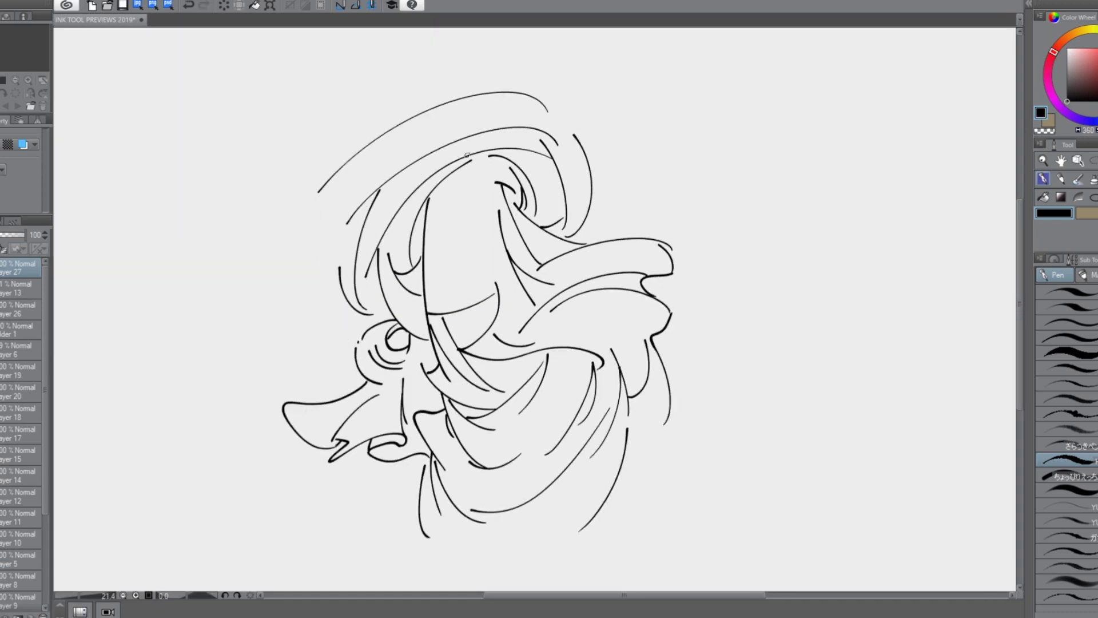
Step: Redraw the headwear's outer outline from its left side over the top to the right edge
{"action": "key", "text": "ctrl+z"}
{"action": "left_click_drag", "start_coordinate": [355, 146], "coordinate": [342, 313]}
{"action": "mouse_move", "coordinate": [403, 114]}
{"action": "left_mouse_down"}
{"action": "mouse_move", "coordinate": [572, 142]}
{"action": "mouse_move", "coordinate": [567, 124]}
{"action": "left_mouse_up"}
{"action": "key", "text": "ctrl+z"}
{"action": "left_click_drag", "start_coordinate": [366, 138], "coordinate": [409, 113]}
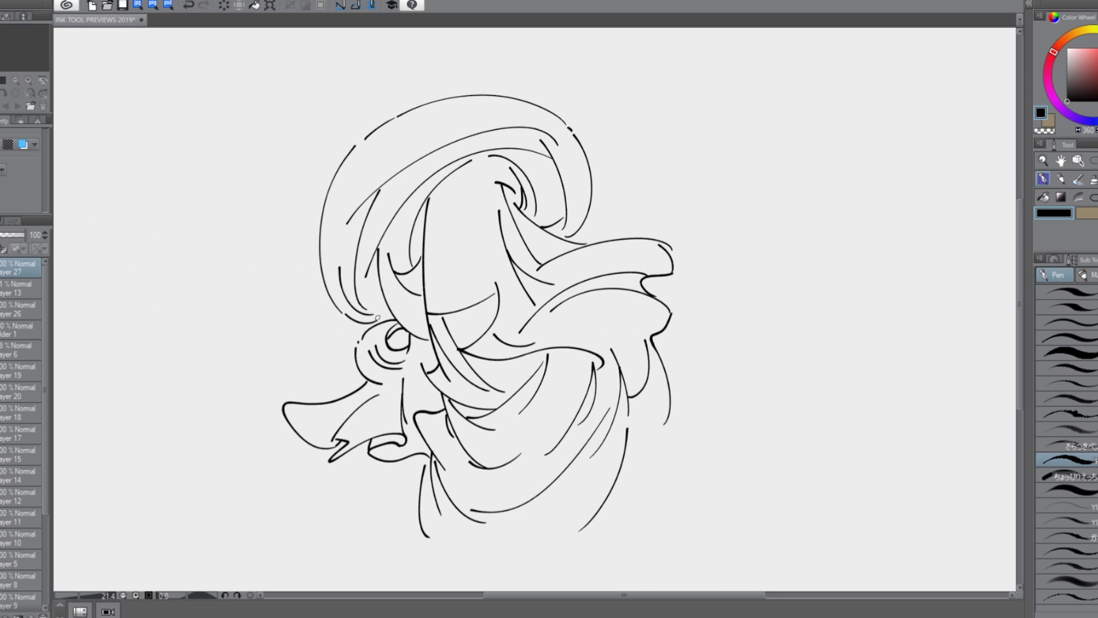
{"action": "key", "text": "ctrl+z"}
Step: Ink the eye's upper lid and iris curves on the face, and add a line along the crown's inner edge
{"action": "left_click_drag", "start_coordinate": [425, 286], "coordinate": [478, 224]}
{"action": "left_click_drag", "start_coordinate": [453, 241], "coordinate": [461, 269]}
{"action": "left_click_drag", "start_coordinate": [464, 253], "coordinate": [443, 278]}
{"action": "left_click_drag", "start_coordinate": [429, 222], "coordinate": [513, 162]}
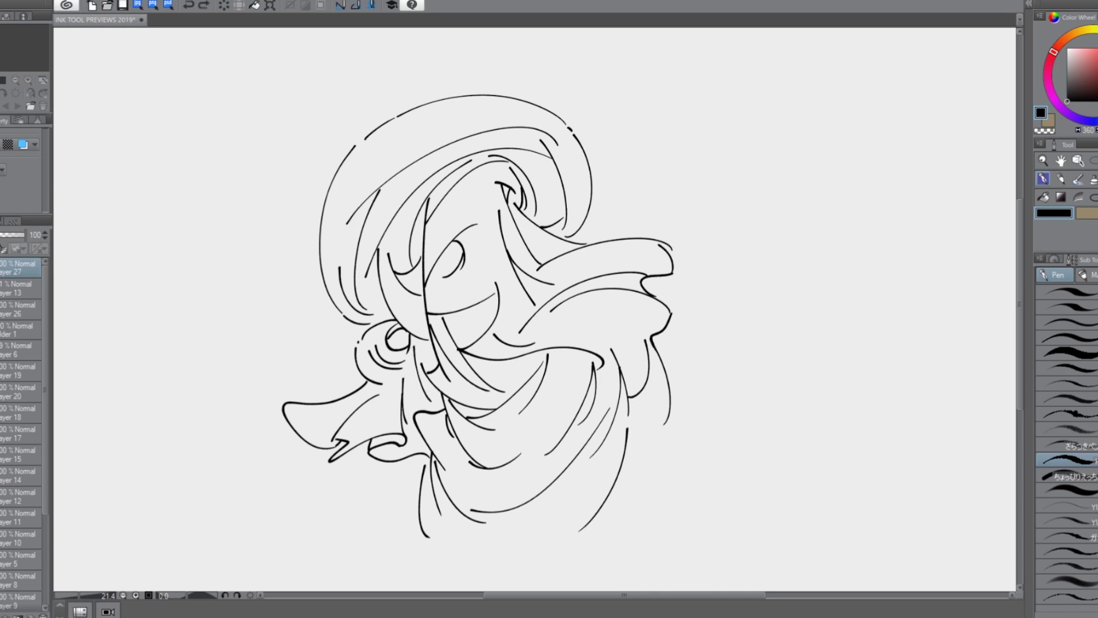
Step: Add a small fold by the knot and ink the scarf's bottom edge, undoing and repeating the curve
{"action": "left_click_drag", "start_coordinate": [429, 380], "coordinate": [432, 407]}
{"action": "key", "text": "ctrl+z"}
{"action": "left_click_drag", "start_coordinate": [441, 540], "coordinate": [578, 516]}
{"action": "key", "text": "ctrl+z"}
{"action": "mouse_move", "coordinate": [434, 542]}
{"action": "left_mouse_down"}
{"action": "mouse_move", "coordinate": [589, 485]}
{"action": "mouse_move", "coordinate": [581, 524]}
{"action": "left_mouse_up"}
{"action": "key", "text": "ctrl+z"}
{"action": "scroll", "coordinate": [572, 326], "scroll_direction": "down", "scroll_amount": 3}
{"action": "scroll", "coordinate": [527, 324], "scroll_direction": "up", "scroll_amount": 2}
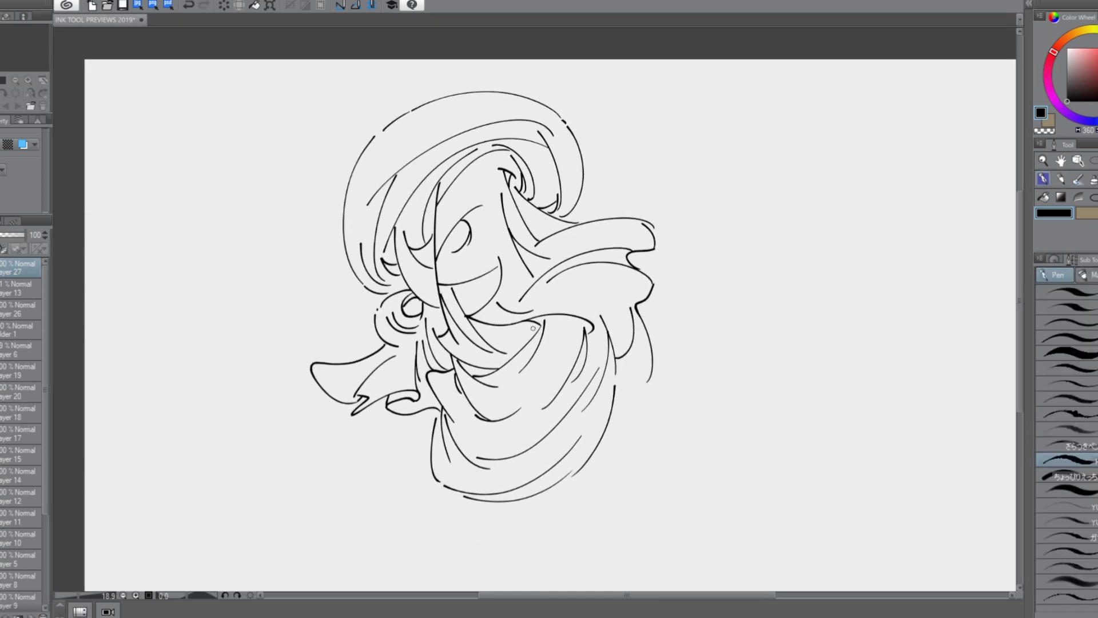
Step: Detail the iris with curved lines and ink a second, wavy cloth edge beneath the scarf's lower left
{"action": "scroll", "coordinate": [550, 272], "scroll_direction": "up", "scroll_amount": 2}
{"action": "left_click_drag", "start_coordinate": [417, 233], "coordinate": [444, 214]}
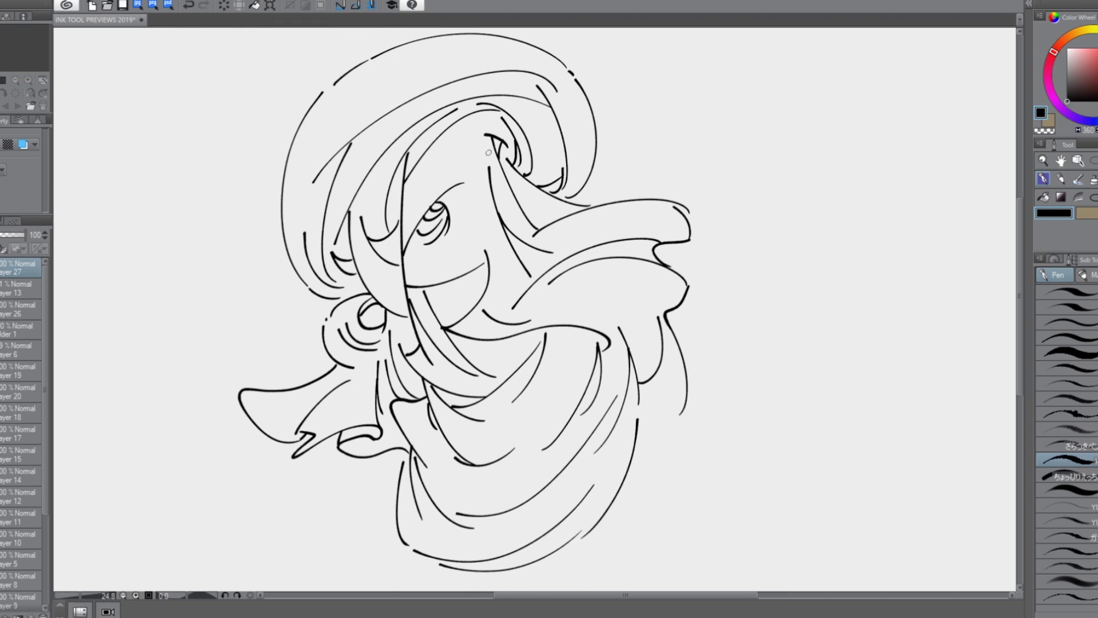
{"action": "scroll", "coordinate": [441, 230], "scroll_direction": "down", "scroll_amount": 1}
{"action": "left_click_drag", "start_coordinate": [395, 415], "coordinate": [347, 480]}
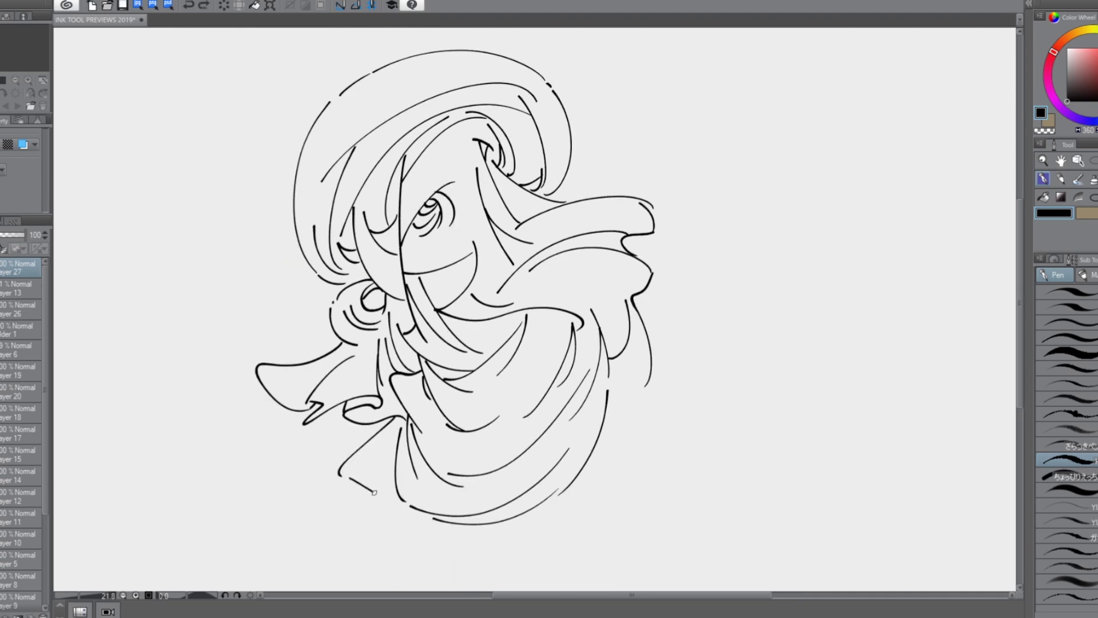
{"action": "left_click_drag", "start_coordinate": [388, 509], "coordinate": [486, 528]}
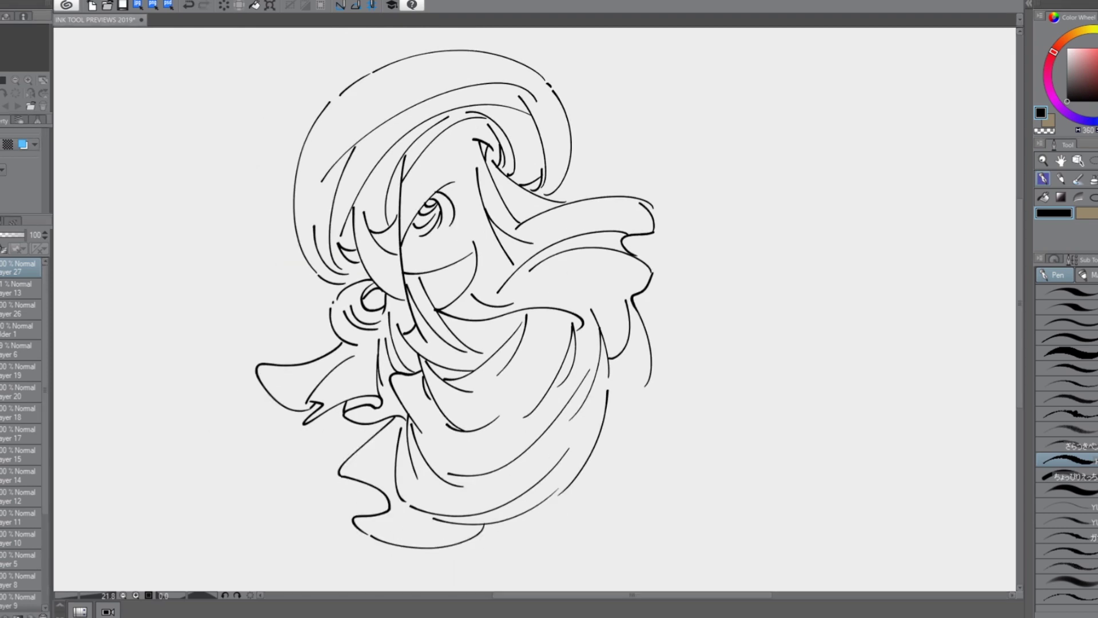
Step: Try an outer cloth contour along the scarf's lower right and undo the last stroke
{"action": "left_click_drag", "start_coordinate": [613, 365], "coordinate": [601, 527]}
{"action": "left_click_drag", "start_coordinate": [604, 506], "coordinate": [482, 546]}
{"action": "key", "text": "ctrl+z"}
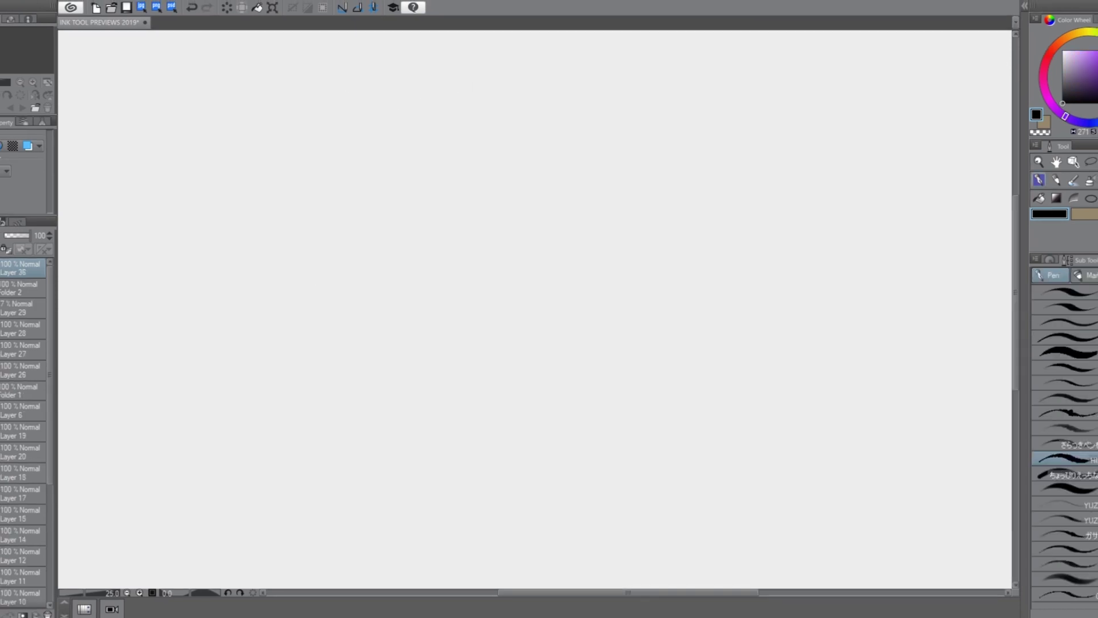
Step: Try short and long curved pen strokes on the empty layer 36, undoing attempts and clearing the layer
{"action": "mouse_move", "coordinate": [476, 304]}
{"action": "left_mouse_down"}
{"action": "mouse_move", "coordinate": [586, 288]}
{"action": "mouse_move", "coordinate": [508, 321]}
{"action": "left_mouse_up"}
{"action": "key", "text": "ctrl+z"}
{"action": "mouse_move", "coordinate": [446, 255]}
{"action": "left_mouse_down"}
{"action": "mouse_move", "coordinate": [669, 273]}
{"action": "mouse_move", "coordinate": [400, 312]}
{"action": "mouse_move", "coordinate": [486, 359]}
{"action": "left_mouse_up"}
{"action": "key", "text": "ctrl+z"}
{"action": "mouse_move", "coordinate": [449, 368]}
{"action": "left_mouse_down"}
{"action": "mouse_move", "coordinate": [426, 376]}
{"action": "mouse_move", "coordinate": [470, 402]}
{"action": "mouse_move", "coordinate": [483, 435]}
{"action": "mouse_move", "coordinate": [401, 507]}
{"action": "mouse_move", "coordinate": [588, 483]}
{"action": "left_mouse_up"}
{"action": "mouse_move", "coordinate": [623, 484]}
{"action": "left_mouse_down"}
{"action": "mouse_move", "coordinate": [763, 420]}
{"action": "mouse_move", "coordinate": [699, 437]}
{"action": "left_mouse_up"}
{"action": "key", "text": "ctrl+z"}
{"action": "left_click_drag", "start_coordinate": [471, 191], "coordinate": [662, 250]}
{"action": "key", "text": "ctrl+z"}
{"action": "mouse_move", "coordinate": [493, 153]}
{"action": "left_mouse_down"}
{"action": "mouse_move", "coordinate": [500, 236]}
{"action": "mouse_move", "coordinate": [571, 248]}
{"action": "mouse_move", "coordinate": [858, 367]}
{"action": "mouse_move", "coordinate": [600, 380]}
{"action": "mouse_move", "coordinate": [719, 360]}
{"action": "mouse_move", "coordinate": [389, 362]}
{"action": "mouse_move", "coordinate": [526, 393]}
{"action": "mouse_move", "coordinate": [756, 412]}
{"action": "mouse_move", "coordinate": [749, 454]}
{"action": "mouse_move", "coordinate": [219, 501]}
{"action": "mouse_move", "coordinate": [698, 520]}
{"action": "mouse_move", "coordinate": [928, 510]}
{"action": "mouse_move", "coordinate": [529, 485]}
{"action": "mouse_move", "coordinate": [349, 432]}
{"action": "mouse_move", "coordinate": [634, 456]}
{"action": "left_mouse_up"}
{"action": "key", "text": "Delete"}
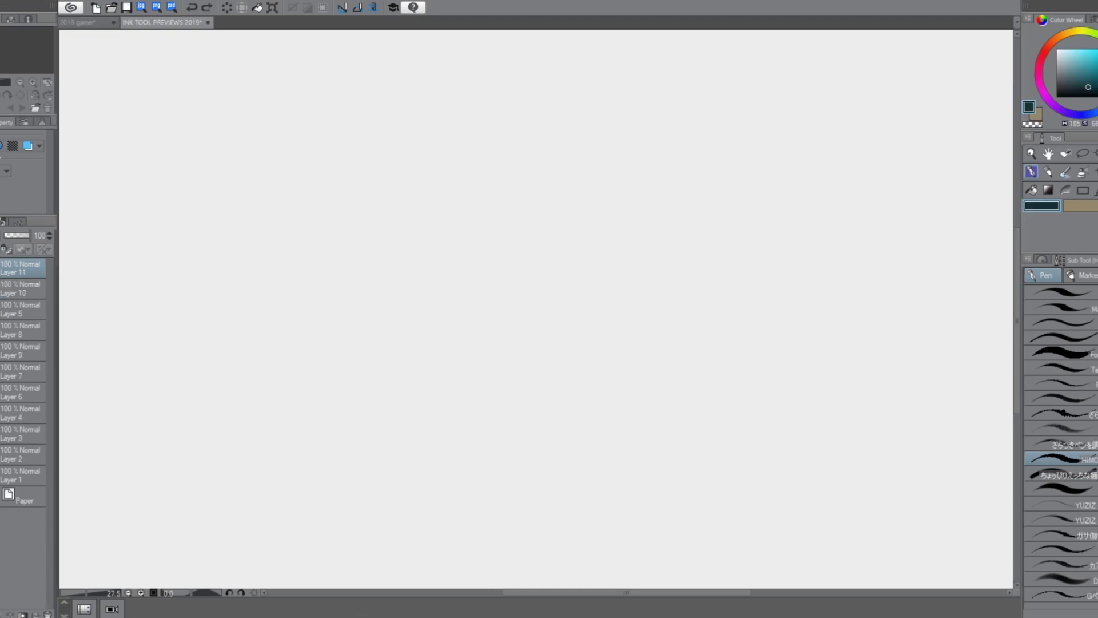
Step: Test long, sweeping dark teal pen curves in the middle of the empty layer 11, undoing and repeating strokes
{"action": "left_click_drag", "start_coordinate": [480, 328], "coordinate": [545, 212]}
{"action": "key", "text": "ctrl+z"}
{"action": "left_click_drag", "start_coordinate": [482, 277], "coordinate": [608, 301]}
{"action": "key", "text": "ctrl+z"}
{"action": "left_click_drag", "start_coordinate": [446, 291], "coordinate": [518, 324]}
{"action": "key", "text": "ctrl+z"}
{"action": "left_click_drag", "start_coordinate": [443, 233], "coordinate": [424, 259]}
{"action": "key", "text": "ctrl+z"}
Step: Ink a dense ground texture of short scribbles and long slanted strokes beneath the large curves, undoing some attempts
{"action": "left_click_drag", "start_coordinate": [419, 327], "coordinate": [518, 249]}
{"action": "key", "text": "ctrl+z"}
{"action": "mouse_move", "coordinate": [449, 317]}
{"action": "left_mouse_down"}
{"action": "mouse_move", "coordinate": [643, 346]}
{"action": "mouse_move", "coordinate": [511, 253]}
{"action": "mouse_move", "coordinate": [615, 319]}
{"action": "left_mouse_up"}
{"action": "key", "text": "ctrl+z"}
{"action": "key", "text": "ctrl+z"}
{"action": "key", "text": "ctrl+z"}
{"action": "left_click_drag", "start_coordinate": [498, 309], "coordinate": [446, 350]}
{"action": "key", "text": "ctrl+z"}
{"action": "left_click_drag", "start_coordinate": [380, 311], "coordinate": [571, 240]}
{"action": "key", "text": "ctrl+z"}
{"action": "mouse_move", "coordinate": [449, 326]}
{"action": "left_mouse_down"}
{"action": "mouse_move", "coordinate": [662, 238]}
{"action": "mouse_move", "coordinate": [530, 387]}
{"action": "mouse_move", "coordinate": [363, 385]}
{"action": "mouse_move", "coordinate": [354, 373]}
{"action": "mouse_move", "coordinate": [419, 307]}
{"action": "mouse_move", "coordinate": [498, 303]}
{"action": "mouse_move", "coordinate": [588, 346]}
{"action": "mouse_move", "coordinate": [615, 329]}
{"action": "mouse_move", "coordinate": [747, 351]}
{"action": "mouse_move", "coordinate": [774, 367]}
{"action": "mouse_move", "coordinate": [709, 306]}
{"action": "mouse_move", "coordinate": [647, 151]}
{"action": "mouse_move", "coordinate": [622, 134]}
{"action": "mouse_move", "coordinate": [602, 230]}
{"action": "mouse_move", "coordinate": [573, 270]}
{"action": "mouse_move", "coordinate": [658, 166]}
{"action": "mouse_move", "coordinate": [681, 286]}
{"action": "mouse_move", "coordinate": [744, 321]}
{"action": "left_mouse_up"}
{"action": "key", "text": "ctrl+z"}
{"action": "key", "text": "ctrl+z"}
Step: Draw a round eye with concentric rings and a dark pupil above the large curves
{"action": "left_click_drag", "start_coordinate": [597, 240], "coordinate": [617, 200]}
{"action": "key", "text": "ctrl+z"}
{"action": "left_click_drag", "start_coordinate": [637, 159], "coordinate": [628, 200]}
{"action": "mouse_move", "coordinate": [628, 200]}
{"action": "left_mouse_down"}
{"action": "mouse_move", "coordinate": [594, 181]}
{"action": "mouse_move", "coordinate": [573, 185]}
{"action": "mouse_move", "coordinate": [625, 184]}
{"action": "left_mouse_up"}
{"action": "key", "text": "ctrl+z"}
{"action": "key", "text": "ctrl+z"}
{"action": "key", "text": "ctrl+z"}
{"action": "left_click_drag", "start_coordinate": [608, 215], "coordinate": [666, 206]}
{"action": "key", "text": "ctrl+z"}
{"action": "left_click_drag", "start_coordinate": [636, 166], "coordinate": [662, 181]}
Step: Change the pen colour to bright red and accent the lower-right edge of the ground texture with short strokes
{"action": "left_click", "coordinate": [1054, 42]}
{"action": "left_click_drag", "start_coordinate": [1089, 80], "coordinate": [1091, 51]}
{"action": "left_click_drag", "start_coordinate": [587, 404], "coordinate": [663, 420]}
{"action": "key", "text": "ctrl+z"}
{"action": "left_click", "coordinate": [1046, 50]}
{"action": "left_click_drag", "start_coordinate": [572, 445], "coordinate": [620, 436]}
{"action": "left_click_drag", "start_coordinate": [639, 433], "coordinate": [672, 423]}
{"action": "left_click_drag", "start_coordinate": [679, 427], "coordinate": [697, 430]}
{"action": "left_click_drag", "start_coordinate": [730, 420], "coordinate": [779, 404]}
{"action": "left_click_drag", "start_coordinate": [712, 436], "coordinate": [763, 416]}
Step: Add short curved red accents around the pupil and inside the rings of the eye
{"action": "mouse_move", "coordinate": [647, 176]}
{"action": "left_mouse_down"}
{"action": "mouse_move", "coordinate": [668, 200]}
{"action": "mouse_move", "coordinate": [631, 206]}
{"action": "mouse_move", "coordinate": [660, 156]}
{"action": "left_mouse_up"}
{"action": "key", "text": "ctrl+z"}
{"action": "key", "text": "ctrl+z"}
{"action": "key", "text": "ctrl+z"}
{"action": "left_click_drag", "start_coordinate": [695, 169], "coordinate": [698, 181]}
Step: Accent the lower middle edge of the ground texture with short red strokes and dots
{"action": "mouse_move", "coordinate": [549, 414]}
{"action": "left_mouse_down"}
{"action": "mouse_move", "coordinate": [602, 410]}
{"action": "mouse_move", "coordinate": [589, 411]}
{"action": "left_mouse_up"}
{"action": "key", "text": "ctrl+z"}
{"action": "key", "text": "ctrl+z"}
{"action": "key", "text": "ctrl+z"}
{"action": "left_click", "coordinate": [595, 413]}
{"action": "left_click_drag", "start_coordinate": [423, 406], "coordinate": [484, 420]}
{"action": "key", "text": "ctrl+z"}
{"action": "mouse_move", "coordinate": [441, 445]}
{"action": "left_mouse_down"}
{"action": "mouse_move", "coordinate": [463, 437]}
{"action": "mouse_move", "coordinate": [429, 440]}
{"action": "mouse_move", "coordinate": [458, 436]}
{"action": "left_mouse_up"}
{"action": "key", "text": "ctrl+z"}
{"action": "left_click", "coordinate": [466, 439]}
{"action": "left_click", "coordinate": [477, 436]}
Step: Continue the red accents along the ground's left edge and up to the base of the large curves
{"action": "left_click_drag", "start_coordinate": [352, 395], "coordinate": [409, 387]}
{"action": "left_click", "coordinate": [301, 390]}
{"action": "left_click_drag", "start_coordinate": [268, 383], "coordinate": [307, 384]}
{"action": "key", "text": "ctrl+z"}
{"action": "key", "text": "ctrl+z"}
{"action": "left_click_drag", "start_coordinate": [310, 395], "coordinate": [354, 379]}
{"action": "key", "text": "ctrl+z"}
{"action": "left_click_drag", "start_coordinate": [367, 360], "coordinate": [465, 322]}
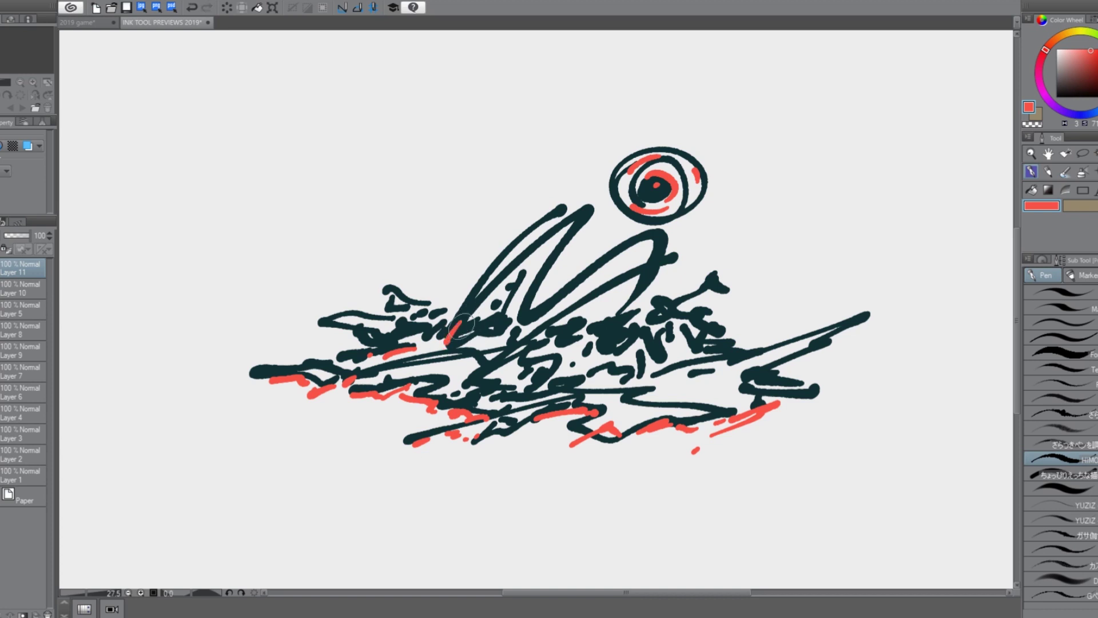
Step: Add red accents through the middle and right of the ground and inside the large curves
{"action": "left_click_drag", "start_coordinate": [472, 359], "coordinate": [480, 370]}
{"action": "mouse_move", "coordinate": [652, 378]}
{"action": "left_mouse_down"}
{"action": "mouse_move", "coordinate": [711, 375]}
{"action": "mouse_move", "coordinate": [809, 339]}
{"action": "left_mouse_up"}
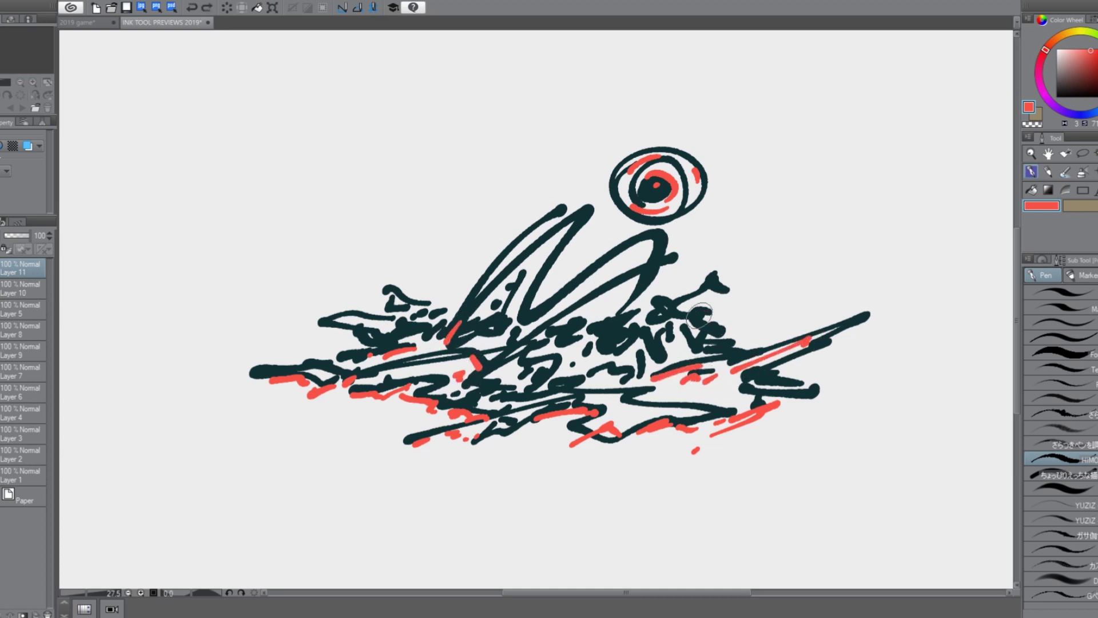
{"action": "mouse_move", "coordinate": [680, 257]}
{"action": "left_mouse_down"}
{"action": "mouse_move", "coordinate": [685, 290]}
{"action": "mouse_move", "coordinate": [648, 313]}
{"action": "left_mouse_up"}
{"action": "key", "text": "ctrl+z"}
{"action": "key", "text": "ctrl+z"}
{"action": "mouse_move", "coordinate": [555, 231]}
{"action": "left_mouse_down"}
{"action": "mouse_move", "coordinate": [505, 276]}
{"action": "mouse_move", "coordinate": [573, 213]}
{"action": "mouse_move", "coordinate": [554, 240]}
{"action": "left_mouse_up"}
{"action": "mouse_move", "coordinate": [559, 259]}
{"action": "left_mouse_down"}
{"action": "mouse_move", "coordinate": [558, 290]}
{"action": "mouse_move", "coordinate": [583, 262]}
{"action": "left_mouse_up"}
{"action": "key", "text": "ctrl+z"}
{"action": "key", "text": "ctrl+z"}
Step: Draw thin red spikes rising from the left and right of the ground, with small red marks at their bases
{"action": "mouse_move", "coordinate": [411, 301]}
{"action": "left_mouse_down"}
{"action": "mouse_move", "coordinate": [389, 205]}
{"action": "mouse_move", "coordinate": [423, 257]}
{"action": "left_mouse_up"}
{"action": "left_click_drag", "start_coordinate": [440, 294], "coordinate": [419, 231]}
{"action": "left_click_drag", "start_coordinate": [445, 299], "coordinate": [459, 301]}
{"action": "left_click_drag", "start_coordinate": [747, 347], "coordinate": [765, 276]}
{"action": "left_click_drag", "start_coordinate": [756, 323], "coordinate": [764, 342]}
{"action": "left_click_drag", "start_coordinate": [722, 399], "coordinate": [690, 402]}
Step: Outline a jagged red contour extending outward from the lower-left side of the ground, undoing and repeating strokes
{"action": "left_click_drag", "start_coordinate": [229, 395], "coordinate": [361, 461]}
{"action": "key", "text": "ctrl+z"}
{"action": "left_click_drag", "start_coordinate": [174, 392], "coordinate": [355, 437]}
{"action": "key", "text": "ctrl+z"}
{"action": "mouse_move", "coordinate": [249, 373]}
{"action": "left_mouse_down"}
{"action": "mouse_move", "coordinate": [189, 370]}
{"action": "mouse_move", "coordinate": [372, 422]}
{"action": "left_mouse_up"}
Step: Extend the red outer contour around the right side and along the bottom of the ground shape
{"action": "left_click_drag", "start_coordinate": [784, 358], "coordinate": [936, 380]}
{"action": "key", "text": "ctrl+z"}
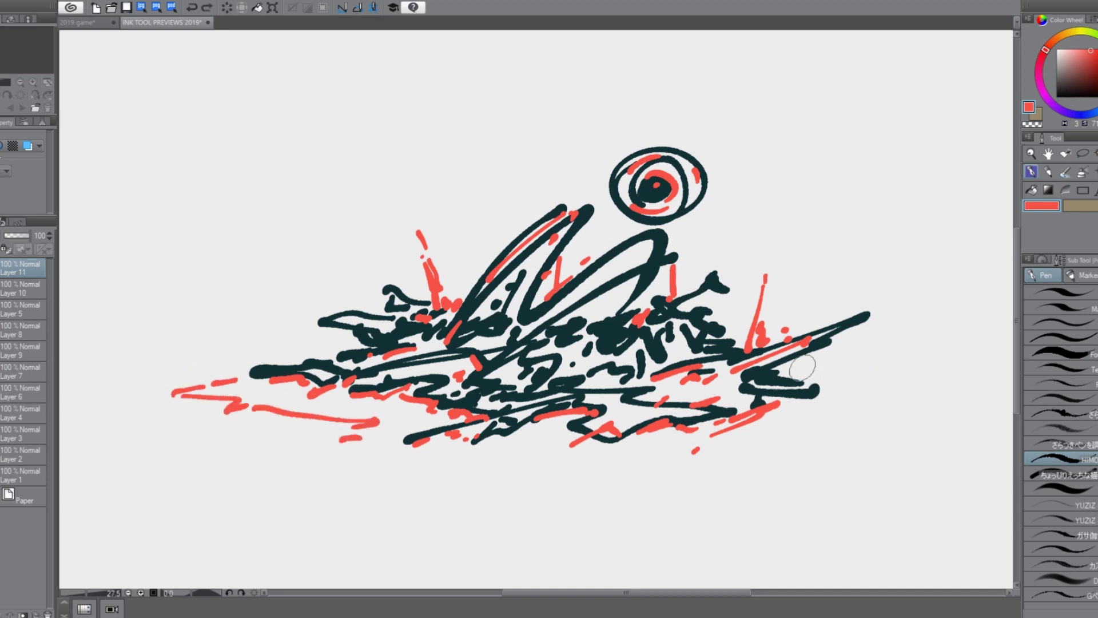
{"action": "mouse_move", "coordinate": [785, 366]}
{"action": "left_mouse_down"}
{"action": "mouse_move", "coordinate": [816, 431]}
{"action": "mouse_move", "coordinate": [368, 441]}
{"action": "mouse_move", "coordinate": [429, 480]}
{"action": "mouse_move", "coordinate": [783, 455]}
{"action": "left_mouse_up"}
{"action": "scroll", "coordinate": [475, 331], "scroll_direction": "down", "scroll_amount": 2}
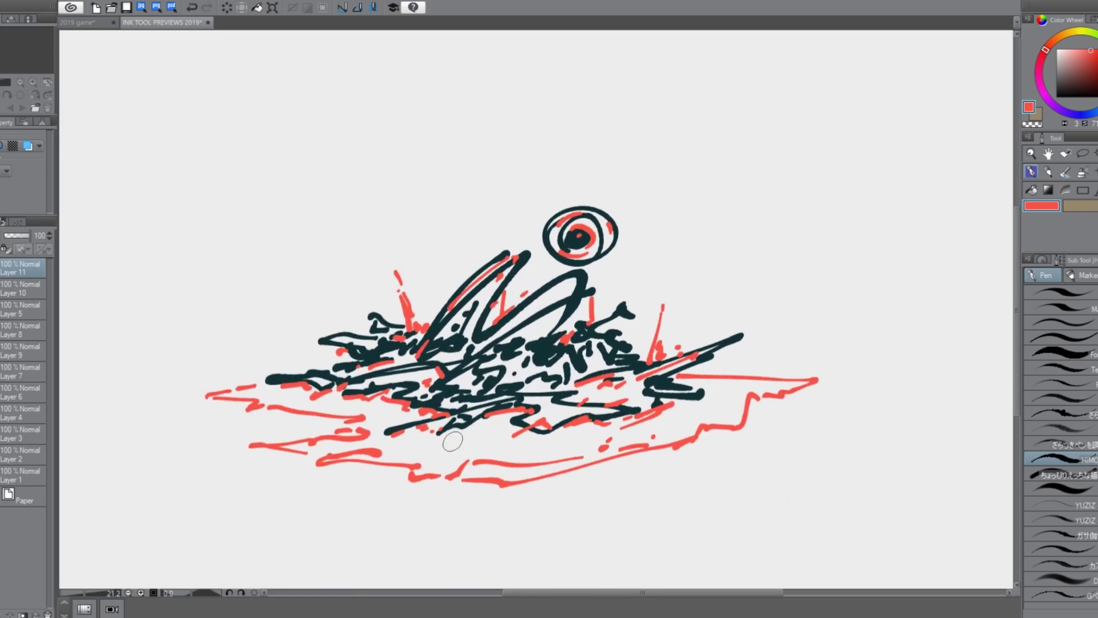
{"action": "key", "text": "ctrl+z"}
{"action": "key", "text": "ctrl+z"}
Step: Change the pen colour to blue and add short tapered spikes between the curves and at both sides of the ground
{"action": "left_click", "coordinate": [1088, 115]}
{"action": "left_click_drag", "start_coordinate": [450, 301], "coordinate": [456, 327]}
{"action": "left_click_drag", "start_coordinate": [467, 301], "coordinate": [468, 321]}
{"action": "left_click_drag", "start_coordinate": [277, 332], "coordinate": [295, 362]}
{"action": "left_click_drag", "start_coordinate": [267, 348], "coordinate": [283, 364]}
{"action": "key", "text": "ctrl+z"}
{"action": "key", "text": "ctrl+z"}
{"action": "key", "text": "ctrl+z"}
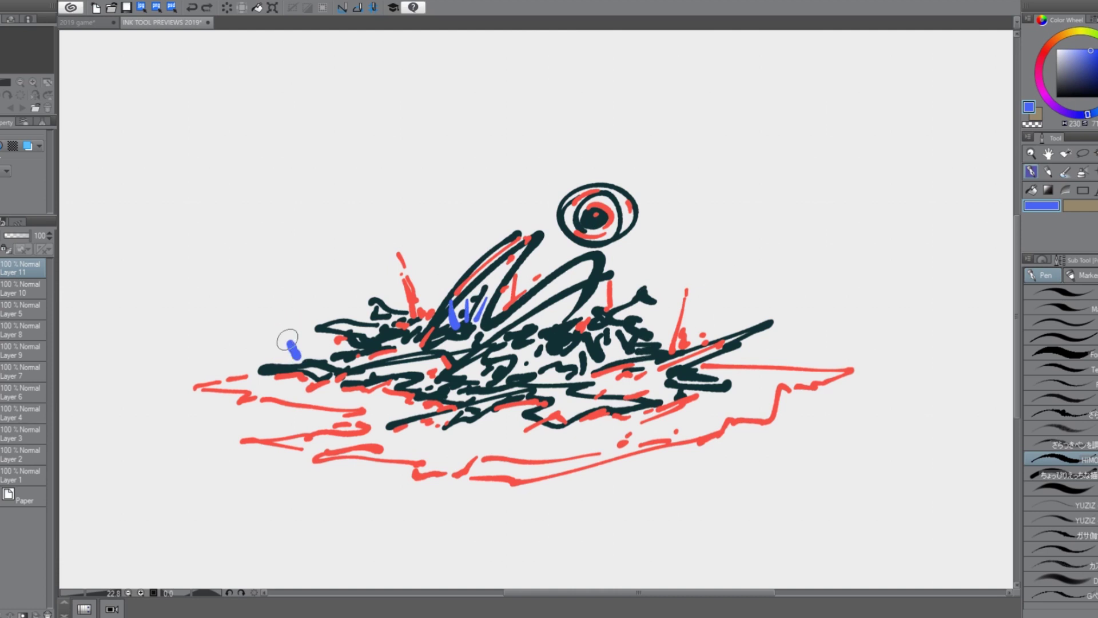
{"action": "key", "text": "ctrl+z"}
{"action": "left_click_drag", "start_coordinate": [664, 348], "coordinate": [665, 315]}
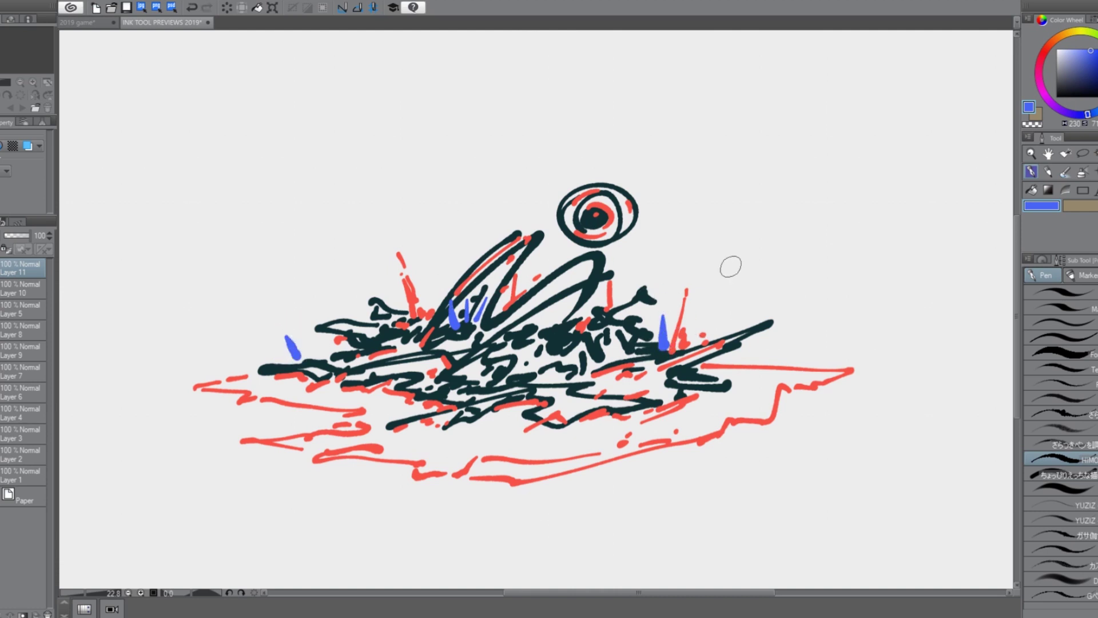
Step: Try short blue marks beneath the ground texture, undoing the longer strokes
{"action": "left_click_drag", "start_coordinate": [410, 437], "coordinate": [451, 436]}
{"action": "key", "text": "ctrl+z"}
{"action": "left_click_drag", "start_coordinate": [507, 413], "coordinate": [526, 427]}
{"action": "left_click_drag", "start_coordinate": [497, 459], "coordinate": [597, 444]}
{"action": "key", "text": "ctrl+z"}
{"action": "key", "text": "ctrl+z"}
{"action": "left_click_drag", "start_coordinate": [466, 427], "coordinate": [464, 428]}
Step: Draw two slanted blue lines across the upper right of the eye and a small blue accent by the pupil
{"action": "mouse_move", "coordinate": [608, 194]}
{"action": "left_mouse_down"}
{"action": "mouse_move", "coordinate": [619, 202]}
{"action": "mouse_move", "coordinate": [627, 165]}
{"action": "mouse_move", "coordinate": [642, 171]}
{"action": "mouse_move", "coordinate": [628, 163]}
{"action": "mouse_move", "coordinate": [638, 171]}
{"action": "left_mouse_up"}
{"action": "key", "text": "ctrl+z"}
{"action": "key", "text": "ctrl+z"}
{"action": "key", "text": "ctrl+z"}
{"action": "key", "text": "ctrl+z"}
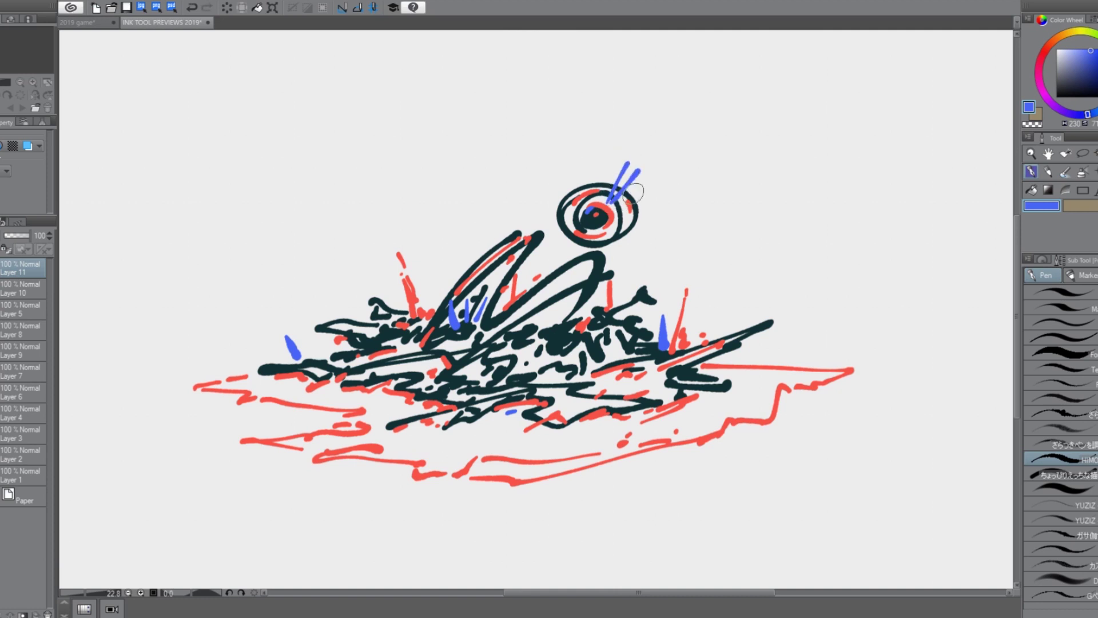
Step: Hatch the area between the ground and the red contour with short blue dashes, undoing and redoing the first strokes
{"action": "mouse_move", "coordinate": [374, 427]}
{"action": "left_mouse_down"}
{"action": "mouse_move", "coordinate": [414, 443]}
{"action": "mouse_move", "coordinate": [486, 429]}
{"action": "left_mouse_up"}
{"action": "left_click_drag", "start_coordinate": [490, 446], "coordinate": [512, 444]}
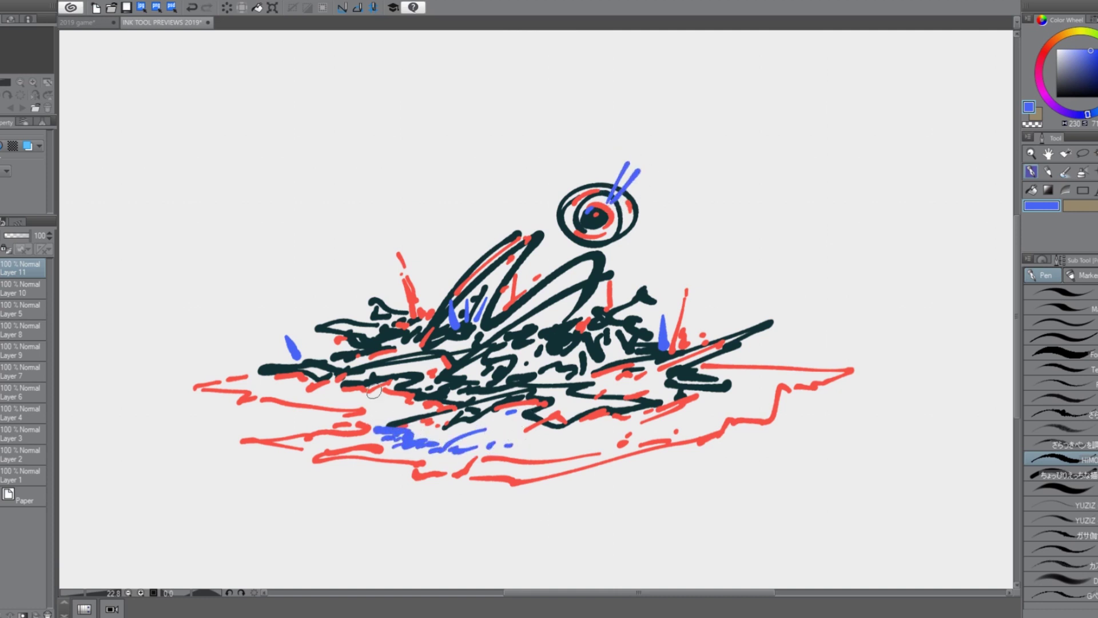
{"action": "key", "text": "ctrl+z"}
{"action": "key", "text": "ctrl+z"}
{"action": "key", "text": "ctrl+z"}
{"action": "key", "text": "ctrl+z"}
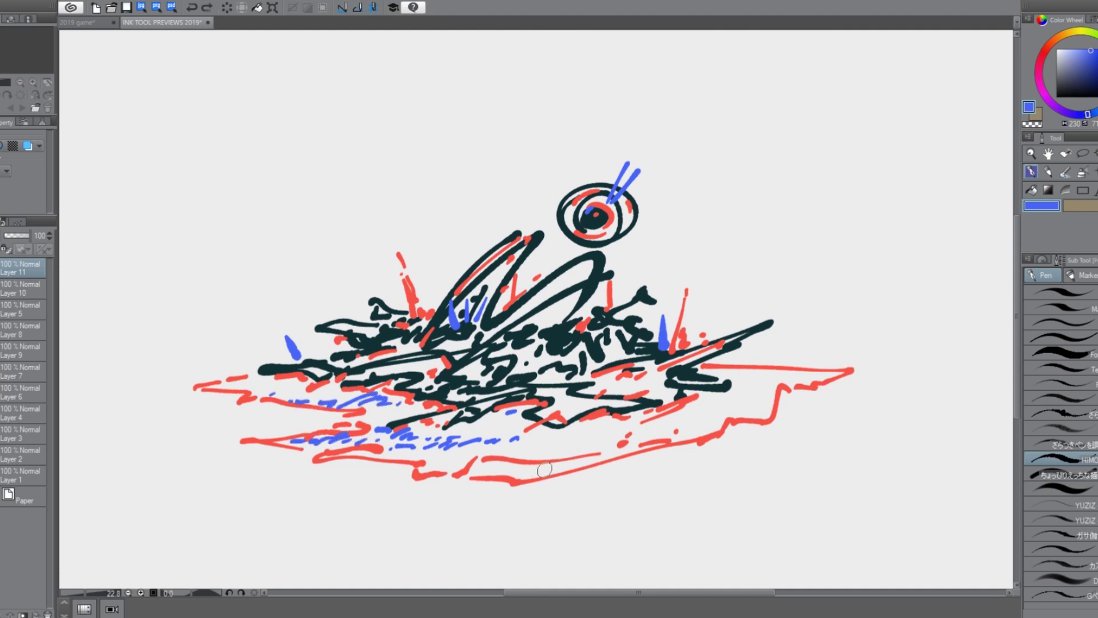
{"action": "left_click_drag", "start_coordinate": [621, 440], "coordinate": [522, 470]}
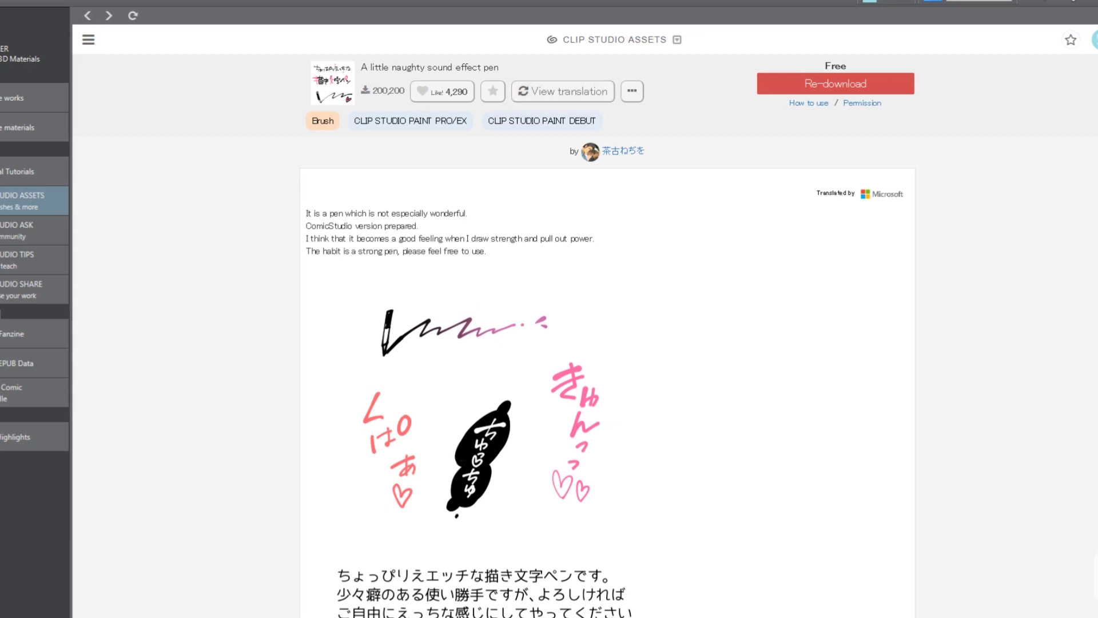
Step: Switch to Clip Studio Assets and examine the sample images, description and tags of the sound effect pen
{"action": "scroll", "coordinate": [608, 364], "scroll_direction": "down", "scroll_amount": 8}
{"action": "scroll", "coordinate": [607, 365], "scroll_direction": "up", "scroll_amount": 2}
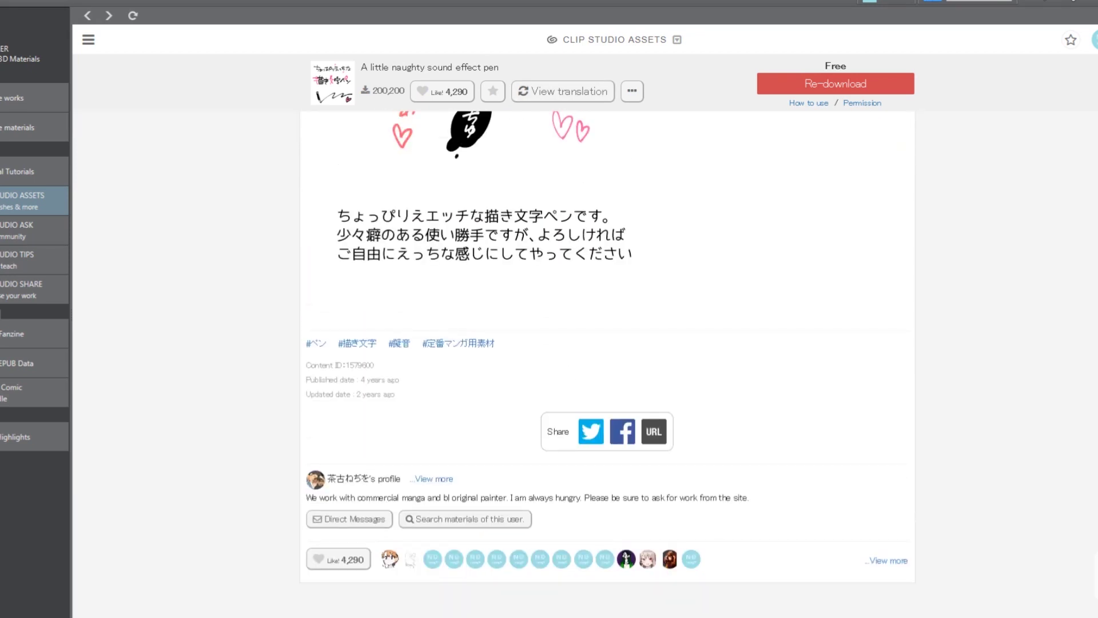
{"action": "scroll", "coordinate": [608, 365], "scroll_direction": "down", "scroll_amount": 2}
{"action": "scroll", "coordinate": [607, 364], "scroll_direction": "up", "scroll_amount": 8}
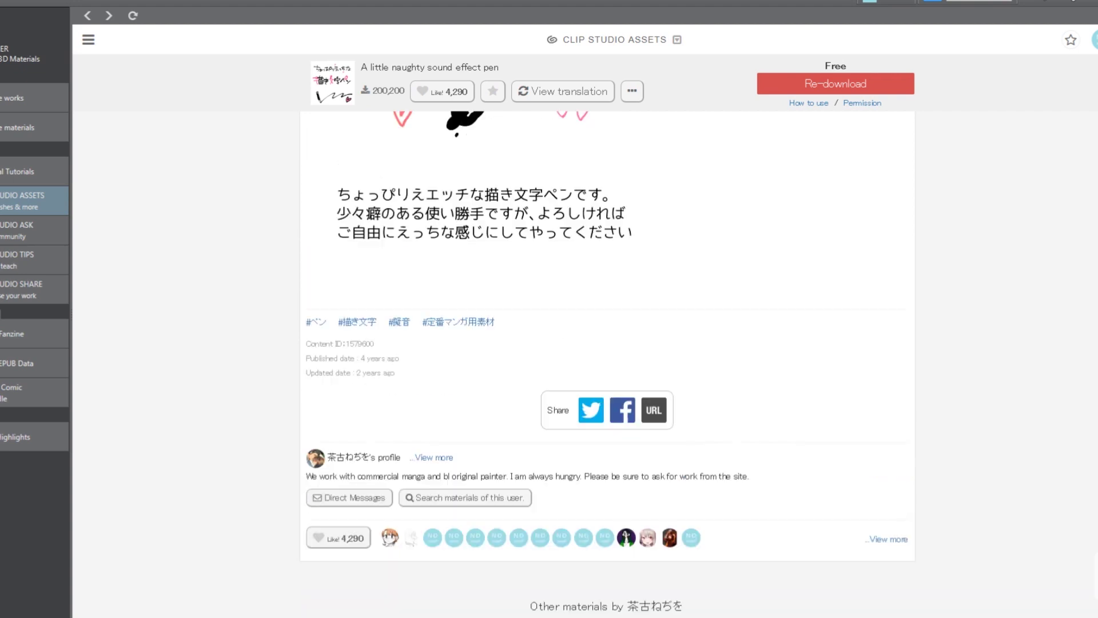
{"action": "left_click", "coordinate": [563, 91]}
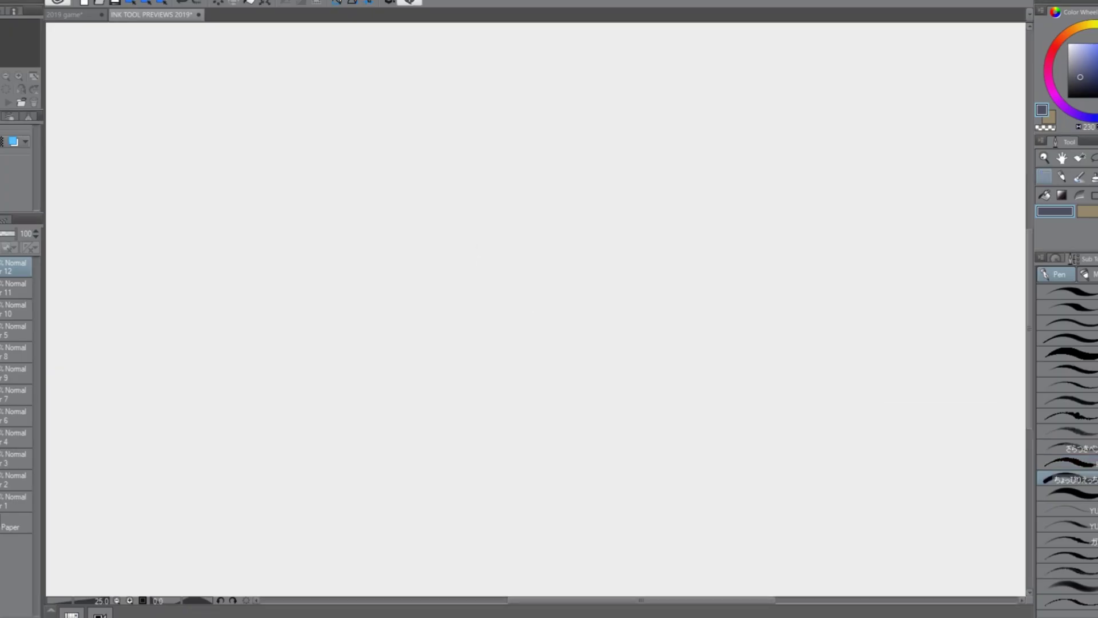
Step: Return to the canvas and ink thick looping curves on the empty layer 12 with the sound effect pen
{"action": "left_click_drag", "start_coordinate": [461, 221], "coordinate": [361, 372]}
{"action": "key", "text": "ctrl+z"}
{"action": "mouse_move", "coordinate": [545, 236]}
{"action": "left_mouse_down"}
{"action": "mouse_move", "coordinate": [571, 273]}
{"action": "mouse_move", "coordinate": [550, 396]}
{"action": "left_mouse_up"}
{"action": "left_click_drag", "start_coordinate": [531, 311], "coordinate": [473, 382]}
{"action": "scroll", "coordinate": [509, 270], "scroll_direction": "up", "scroll_amount": 1}
Step: Add a long diagonal stroke, an S-shaped curve and heavy curved strokes to the left half of the black form
{"action": "left_click_drag", "start_coordinate": [446, 339], "coordinate": [445, 195]}
{"action": "left_click_drag", "start_coordinate": [455, 241], "coordinate": [484, 302]}
{"action": "mouse_move", "coordinate": [387, 195]}
{"action": "left_mouse_down"}
{"action": "mouse_move", "coordinate": [393, 269]}
{"action": "mouse_move", "coordinate": [344, 284]}
{"action": "left_mouse_up"}
{"action": "mouse_move", "coordinate": [335, 210]}
{"action": "left_mouse_down"}
{"action": "mouse_move", "coordinate": [325, 307]}
{"action": "mouse_move", "coordinate": [378, 304]}
{"action": "left_mouse_up"}
Step: Surround the form's lower left and upper left with short, broken black contour strokes, redoing the lower stroke
{"action": "left_click_drag", "start_coordinate": [402, 375], "coordinate": [458, 362]}
{"action": "key", "text": "ctrl+z"}
{"action": "key", "text": "ctrl+z"}
{"action": "left_click_drag", "start_coordinate": [387, 377], "coordinate": [456, 362]}
{"action": "mouse_move", "coordinate": [307, 193]}
{"action": "left_mouse_down"}
{"action": "mouse_move", "coordinate": [302, 236]}
{"action": "mouse_move", "coordinate": [346, 187]}
{"action": "left_mouse_up"}
{"action": "left_click_drag", "start_coordinate": [341, 166], "coordinate": [375, 164]}
Step: Add a second row of broken strokes beneath the form and jagged marks beside the upper diagonal stroke
{"action": "left_click_drag", "start_coordinate": [377, 391], "coordinate": [464, 416]}
{"action": "left_click_drag", "start_coordinate": [478, 410], "coordinate": [506, 397]}
{"action": "left_click", "coordinate": [531, 405]}
{"action": "left_click_drag", "start_coordinate": [469, 153], "coordinate": [471, 184]}
{"action": "left_click_drag", "start_coordinate": [483, 132], "coordinate": [444, 223]}
{"action": "left_click_drag", "start_coordinate": [473, 227], "coordinate": [504, 250]}
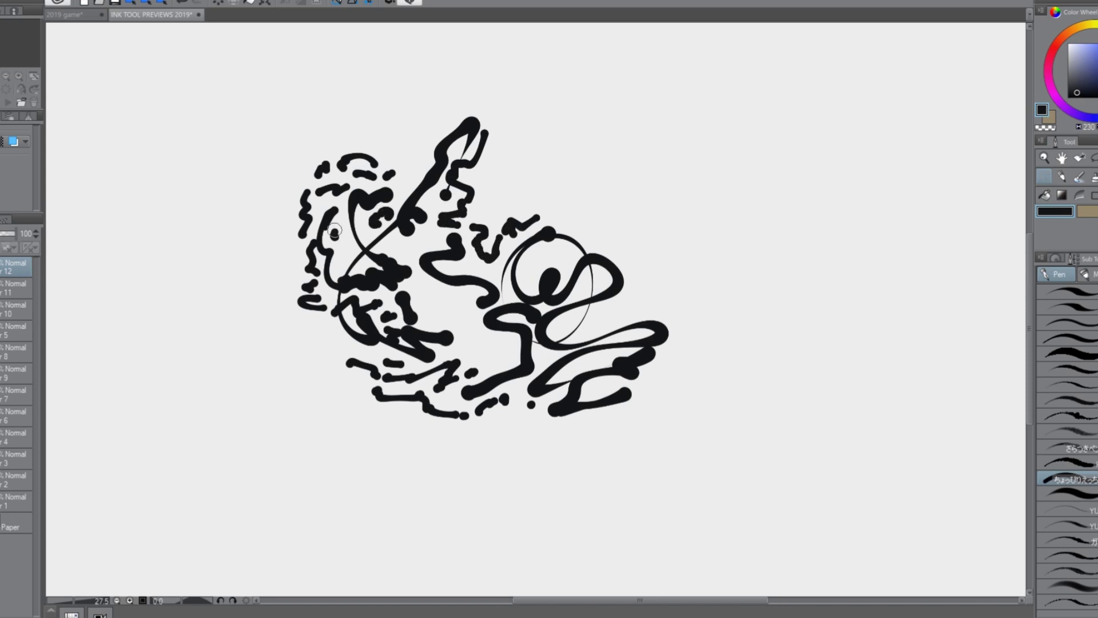
Step: Add short curved marks around the black form's central strokes and longer strokes between its lower curves
{"action": "left_click_drag", "start_coordinate": [503, 194], "coordinate": [485, 219]}
{"action": "left_click_drag", "start_coordinate": [496, 185], "coordinate": [522, 191]}
{"action": "left_click_drag", "start_coordinate": [531, 197], "coordinate": [538, 205]}
{"action": "left_click_drag", "start_coordinate": [445, 339], "coordinate": [464, 355]}
{"action": "mouse_move", "coordinate": [470, 331]}
{"action": "left_mouse_down"}
{"action": "mouse_move", "coordinate": [518, 343]}
{"action": "mouse_move", "coordinate": [452, 322]}
{"action": "left_mouse_up"}
{"action": "mouse_move", "coordinate": [504, 366]}
{"action": "left_mouse_down"}
{"action": "mouse_move", "coordinate": [541, 389]}
{"action": "mouse_move", "coordinate": [626, 349]}
{"action": "left_mouse_up"}
{"action": "mouse_move", "coordinate": [535, 357]}
{"action": "left_mouse_down"}
{"action": "mouse_move", "coordinate": [607, 326]}
{"action": "mouse_move", "coordinate": [574, 339]}
{"action": "left_mouse_up"}
{"action": "left_click_drag", "start_coordinate": [475, 292], "coordinate": [440, 308]}
Step: Clear the layer and ink a ringed black eye with curved strokes beneath it and jagged strokes on its left side
{"action": "key", "text": "Delete"}
{"action": "mouse_move", "coordinate": [505, 238]}
{"action": "left_mouse_down"}
{"action": "mouse_move", "coordinate": [527, 280]}
{"action": "mouse_move", "coordinate": [514, 268]}
{"action": "left_mouse_up"}
{"action": "mouse_move", "coordinate": [420, 278]}
{"action": "left_mouse_down"}
{"action": "mouse_move", "coordinate": [433, 302]}
{"action": "mouse_move", "coordinate": [475, 326]}
{"action": "left_mouse_up"}
{"action": "left_click_drag", "start_coordinate": [447, 345], "coordinate": [532, 314]}
{"action": "left_click_drag", "start_coordinate": [466, 277], "coordinate": [583, 326]}
{"action": "mouse_move", "coordinate": [423, 263]}
{"action": "left_mouse_down"}
{"action": "mouse_move", "coordinate": [382, 202]}
{"action": "mouse_move", "coordinate": [394, 215]}
{"action": "left_mouse_up"}
{"action": "left_click_drag", "start_coordinate": [375, 217], "coordinate": [357, 266]}
{"action": "left_click_drag", "start_coordinate": [492, 255], "coordinate": [514, 269]}
Step: Ink jagged strokes and two tall pointed spikes on the right side of the eye
{"action": "left_click_drag", "start_coordinate": [538, 291], "coordinate": [589, 263]}
{"action": "left_click_drag", "start_coordinate": [560, 146], "coordinate": [612, 235]}
{"action": "left_click_drag", "start_coordinate": [563, 240], "coordinate": [541, 274]}
{"action": "left_click_drag", "start_coordinate": [606, 326], "coordinate": [687, 206]}
{"action": "left_click_drag", "start_coordinate": [687, 206], "coordinate": [622, 268]}
{"action": "left_click_drag", "start_coordinate": [623, 311], "coordinate": [589, 346]}
Step: Outline the form's base with wavy black contours and add a low spike on each side
{"action": "left_click_drag", "start_coordinate": [423, 354], "coordinate": [350, 369]}
{"action": "left_click_drag", "start_coordinate": [451, 366], "coordinate": [601, 369]}
{"action": "left_click_drag", "start_coordinate": [661, 346], "coordinate": [577, 350]}
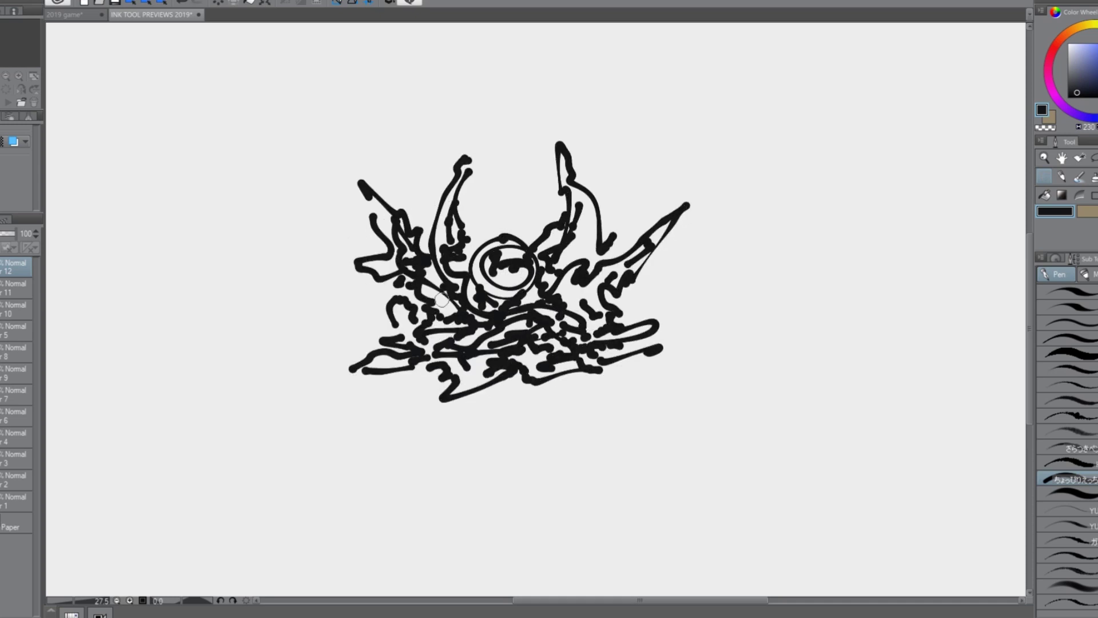
{"action": "left_click_drag", "start_coordinate": [314, 317], "coordinate": [393, 331]}
{"action": "left_click_drag", "start_coordinate": [680, 284], "coordinate": [626, 319]}
Step: Hand-write the word "Write" beneath the form and finish it with a looping flourish
{"action": "left_click_drag", "start_coordinate": [429, 426], "coordinate": [447, 430]}
{"action": "left_click_drag", "start_coordinate": [451, 453], "coordinate": [472, 470]}
{"action": "mouse_move", "coordinate": [485, 450]}
{"action": "left_mouse_down"}
{"action": "mouse_move", "coordinate": [487, 471]}
{"action": "mouse_move", "coordinate": [573, 471]}
{"action": "mouse_move", "coordinate": [635, 510]}
{"action": "left_mouse_up"}
{"action": "left_click", "coordinate": [485, 426]}
{"action": "left_click_drag", "start_coordinate": [590, 482], "coordinate": [577, 502]}
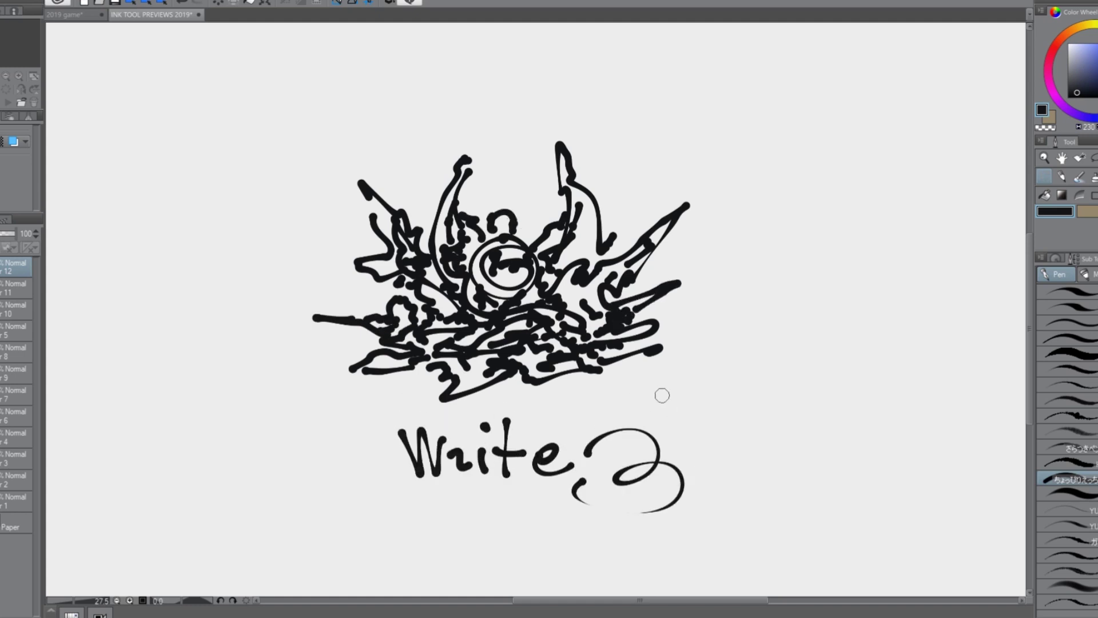
{"action": "left_click_drag", "start_coordinate": [375, 314], "coordinate": [271, 483]}
{"action": "key", "text": "ctrl+z"}
{"action": "left_click_drag", "start_coordinate": [664, 358], "coordinate": [669, 437]}
{"action": "left_click_drag", "start_coordinate": [615, 409], "coordinate": [791, 416]}
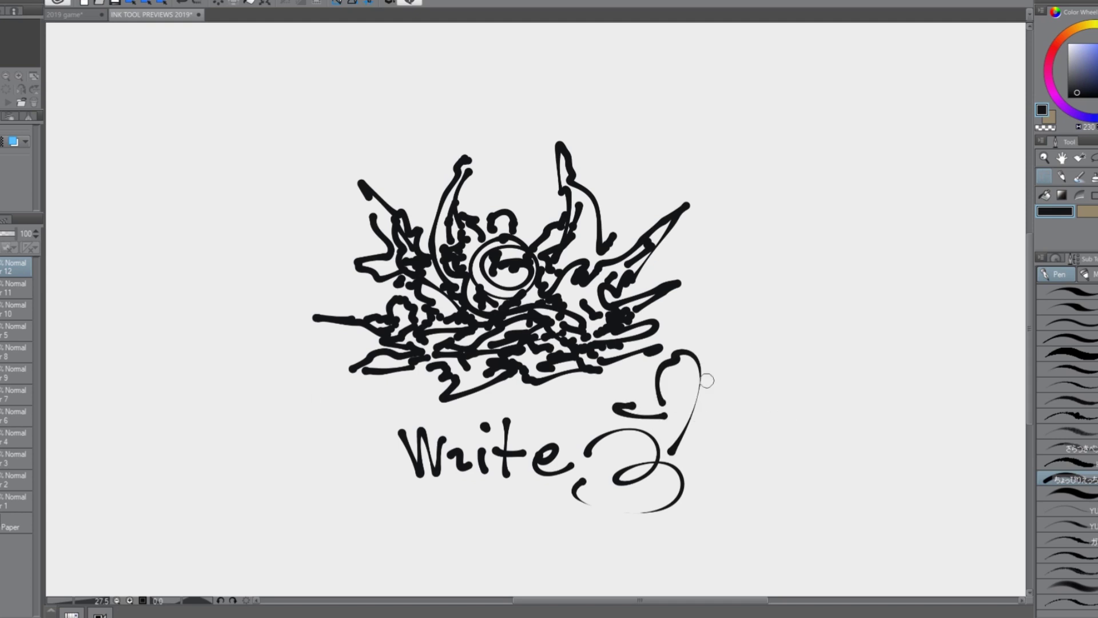
{"action": "key", "text": "ctrl+z"}
{"action": "key", "text": "ctrl+z"}
{"action": "key", "text": "ctrl+z"}
Step: Ink winding, pointed contours with short inner marks around and above the flourish beside the black form
{"action": "left_click_drag", "start_coordinate": [713, 291], "coordinate": [667, 451]}
{"action": "left_click_drag", "start_coordinate": [688, 391], "coordinate": [625, 391]}
{"action": "left_click_drag", "start_coordinate": [678, 317], "coordinate": [743, 280]}
{"action": "left_click_drag", "start_coordinate": [695, 320], "coordinate": [738, 401]}
{"action": "left_click_drag", "start_coordinate": [626, 394], "coordinate": [807, 435]}
{"action": "left_click_drag", "start_coordinate": [681, 452], "coordinate": [841, 484]}
{"action": "left_click_drag", "start_coordinate": [718, 472], "coordinate": [752, 481]}
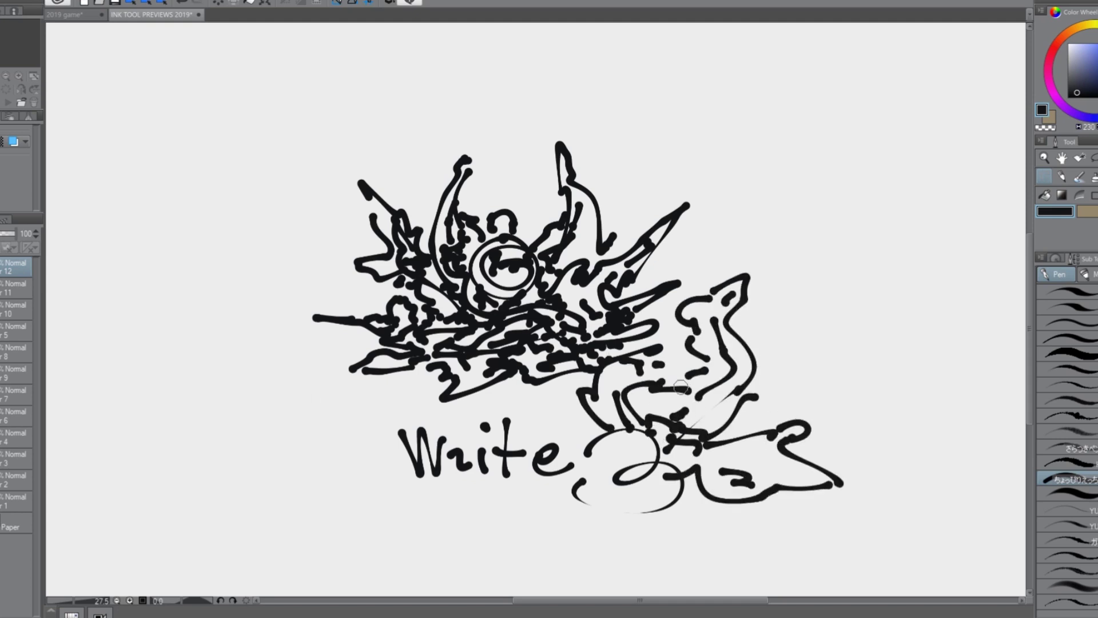
Step: Clear the layer and ink a new form from a central mark with long curved strokes spreading to both sides
{"action": "key", "text": "Delete"}
{"action": "left_click_drag", "start_coordinate": [489, 270], "coordinate": [524, 284]}
{"action": "left_click_drag", "start_coordinate": [317, 269], "coordinate": [452, 280]}
{"action": "left_click_drag", "start_coordinate": [377, 312], "coordinate": [506, 297]}
{"action": "left_click_drag", "start_coordinate": [218, 313], "coordinate": [309, 283]}
{"action": "left_click_drag", "start_coordinate": [237, 336], "coordinate": [281, 349]}
{"action": "left_click_drag", "start_coordinate": [283, 350], "coordinate": [456, 342]}
{"action": "left_click_drag", "start_coordinate": [343, 349], "coordinate": [697, 333]}
{"action": "left_click_drag", "start_coordinate": [411, 366], "coordinate": [698, 334]}
Step: Add upper spikes and side strokes to the form, and contour its lower left edge
{"action": "left_click_drag", "start_coordinate": [541, 262], "coordinate": [699, 263]}
{"action": "left_click_drag", "start_coordinate": [511, 192], "coordinate": [515, 274]}
{"action": "left_click_drag", "start_coordinate": [405, 157], "coordinate": [409, 263]}
{"action": "left_click_drag", "start_coordinate": [346, 231], "coordinate": [349, 254]}
{"action": "left_click_drag", "start_coordinate": [309, 298], "coordinate": [282, 326]}
{"action": "left_click_drag", "start_coordinate": [221, 343], "coordinate": [392, 401]}
Step: Clear the layer and ink a black burst with radiating centre strokes and long pointed shapes on its left
{"action": "key", "text": "Delete"}
{"action": "left_click_drag", "start_coordinate": [515, 297], "coordinate": [549, 344]}
{"action": "left_click_drag", "start_coordinate": [511, 254], "coordinate": [498, 333]}
{"action": "left_click_drag", "start_coordinate": [358, 359], "coordinate": [486, 318]}
{"action": "left_click_drag", "start_coordinate": [401, 253], "coordinate": [441, 260]}
{"action": "left_click_drag", "start_coordinate": [423, 272], "coordinate": [486, 312]}
{"action": "left_click_drag", "start_coordinate": [301, 293], "coordinate": [452, 292]}
{"action": "mouse_move", "coordinate": [386, 315]}
{"action": "left_mouse_down"}
{"action": "mouse_move", "coordinate": [475, 318]}
{"action": "mouse_move", "coordinate": [464, 308]}
{"action": "left_mouse_up"}
Step: Ink a tall diagonal spike at the burst's upper right, a long right-hand point and a wavy lower contour
{"action": "mouse_move", "coordinate": [615, 195]}
{"action": "left_mouse_down"}
{"action": "mouse_move", "coordinate": [507, 299]}
{"action": "mouse_move", "coordinate": [616, 196]}
{"action": "left_mouse_up"}
{"action": "key", "text": "ctrl+z"}
{"action": "key", "text": "ctrl+z"}
{"action": "left_click_drag", "start_coordinate": [499, 305], "coordinate": [631, 167]}
{"action": "mouse_move", "coordinate": [635, 173]}
{"action": "left_mouse_down"}
{"action": "mouse_move", "coordinate": [550, 300]}
{"action": "mouse_move", "coordinate": [702, 314]}
{"action": "left_mouse_up"}
{"action": "left_click_drag", "start_coordinate": [659, 324], "coordinate": [371, 384]}
{"action": "key", "text": "ctrl+z"}
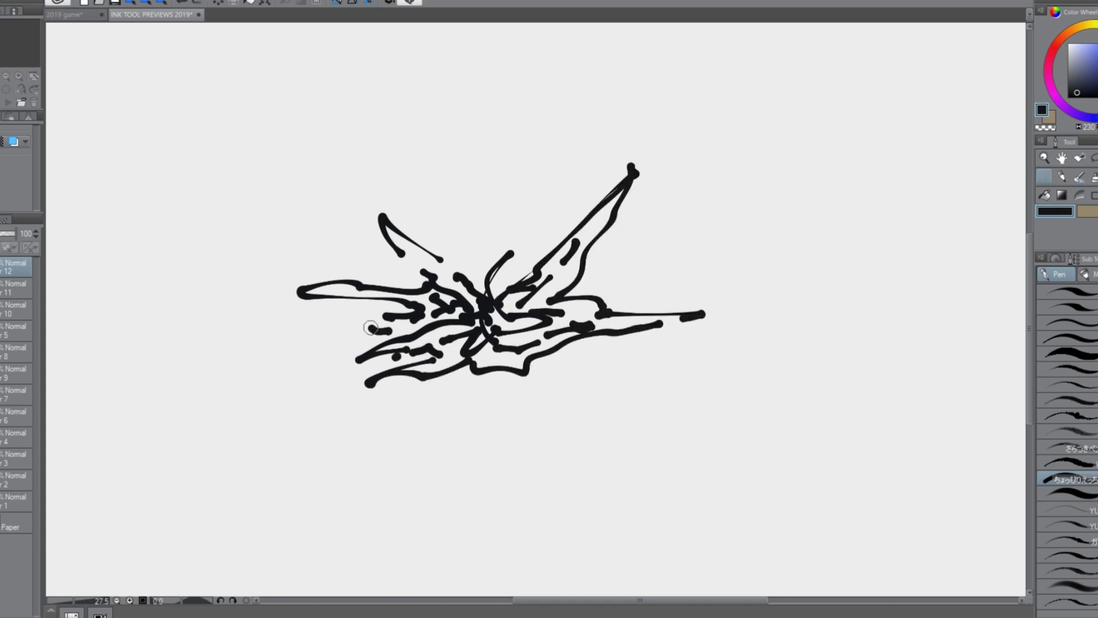
Step: Add more pointed spikes to the left side, top and right side of the burst
{"action": "left_click_drag", "start_coordinate": [280, 337], "coordinate": [418, 320]}
{"action": "left_click_drag", "start_coordinate": [449, 220], "coordinate": [475, 269]}
{"action": "left_click_drag", "start_coordinate": [540, 228], "coordinate": [510, 275]}
{"action": "left_click_drag", "start_coordinate": [675, 246], "coordinate": [578, 269]}
Step: Extend the burst's base with jagged lower contours and fill it with short black strokes
{"action": "left_click_drag", "start_coordinate": [420, 406], "coordinate": [537, 400]}
{"action": "left_click_drag", "start_coordinate": [550, 377], "coordinate": [681, 360]}
{"action": "left_click_drag", "start_coordinate": [269, 377], "coordinate": [400, 358]}
{"action": "mouse_move", "coordinate": [343, 372]}
{"action": "left_mouse_down"}
{"action": "mouse_move", "coordinate": [409, 378]}
{"action": "mouse_move", "coordinate": [472, 351]}
{"action": "mouse_move", "coordinate": [616, 341]}
{"action": "mouse_move", "coordinate": [649, 318]}
{"action": "left_mouse_up"}
{"action": "left_click_drag", "start_coordinate": [561, 343], "coordinate": [606, 355]}
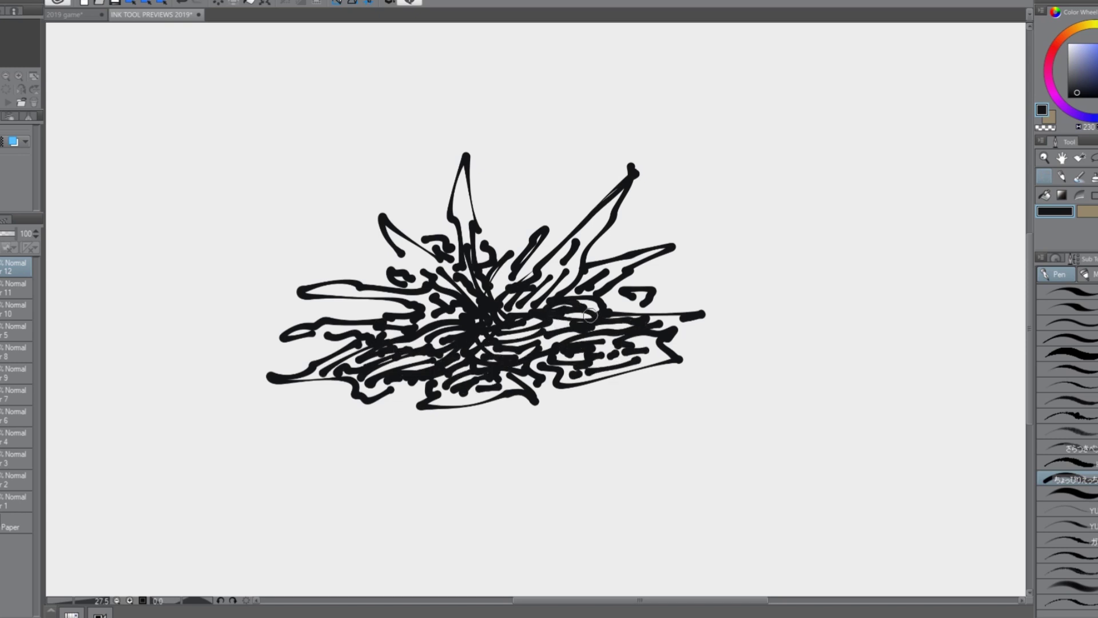
Step: Add inner strokes along the burst's spikes, redoing the one in the upper right spikes
{"action": "left_click_drag", "start_coordinate": [327, 287], "coordinate": [395, 294]}
{"action": "left_click_drag", "start_coordinate": [393, 233], "coordinate": [445, 275]}
{"action": "left_click_drag", "start_coordinate": [412, 266], "coordinate": [443, 283]}
{"action": "left_click_drag", "start_coordinate": [464, 174], "coordinate": [462, 243]}
{"action": "left_click_drag", "start_coordinate": [608, 207], "coordinate": [538, 283]}
{"action": "key", "text": "ctrl+z"}
{"action": "left_click_drag", "start_coordinate": [595, 234], "coordinate": [546, 293]}
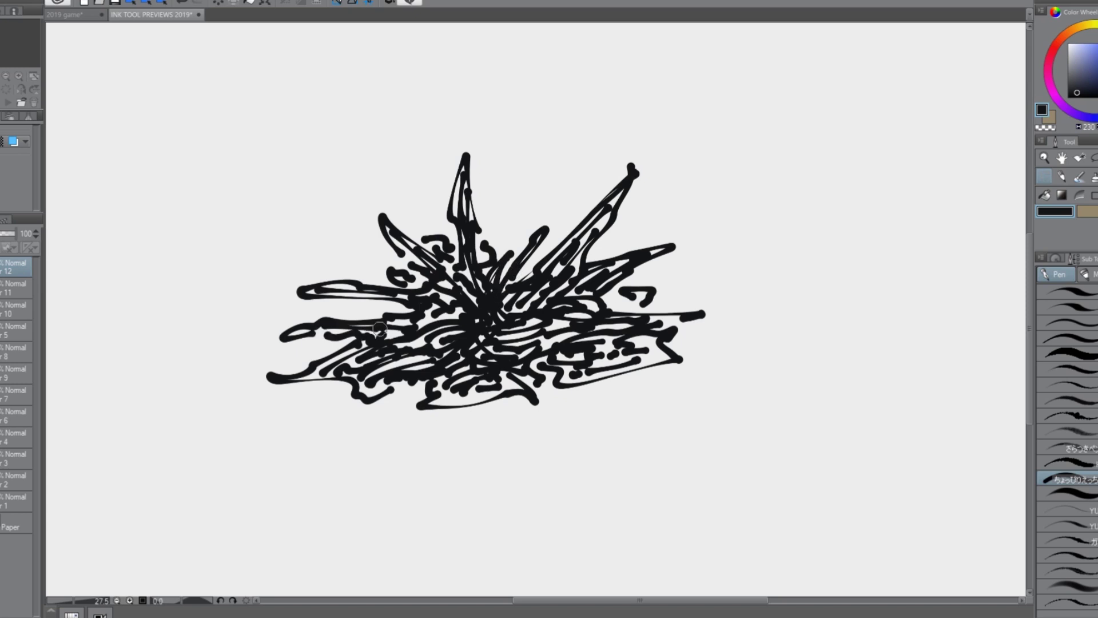
{"action": "key", "text": "ctrl+z"}
{"action": "left_click_drag", "start_coordinate": [301, 213], "coordinate": [321, 250]}
{"action": "left_click_drag", "start_coordinate": [298, 243], "coordinate": [322, 222]}
{"action": "key", "text": "ctrl+z"}
{"action": "key", "text": "ctrl+z"}
{"action": "key", "text": "ctrl+z"}
{"action": "key", "text": "ctrl+z"}
{"action": "mouse_move", "coordinate": [689, 346]}
{"action": "left_mouse_down"}
{"action": "mouse_move", "coordinate": [746, 348]}
{"action": "mouse_move", "coordinate": [566, 412]}
{"action": "left_mouse_up"}
{"action": "left_click_drag", "start_coordinate": [347, 446], "coordinate": [611, 451]}
{"action": "left_click_drag", "start_coordinate": [468, 443], "coordinate": [580, 440]}
{"action": "key", "text": "ctrl+z"}
{"action": "key", "text": "ctrl+z"}
{"action": "key", "text": "ctrl+z"}
{"action": "key", "text": "ctrl+z"}
{"action": "left_click_drag", "start_coordinate": [690, 337], "coordinate": [761, 375]}
{"action": "mouse_move", "coordinate": [706, 382]}
{"action": "left_mouse_down"}
{"action": "mouse_move", "coordinate": [762, 399]}
{"action": "mouse_move", "coordinate": [695, 432]}
{"action": "left_mouse_up"}
{"action": "left_click_drag", "start_coordinate": [649, 448], "coordinate": [615, 448]}
{"action": "left_click_drag", "start_coordinate": [585, 437], "coordinate": [540, 448]}
{"action": "left_click_drag", "start_coordinate": [611, 418], "coordinate": [572, 429]}
{"action": "left_click_drag", "start_coordinate": [326, 390], "coordinate": [179, 402]}
{"action": "left_click_drag", "start_coordinate": [179, 402], "coordinate": [321, 422]}
{"action": "mouse_move", "coordinate": [319, 442]}
{"action": "left_mouse_down"}
{"action": "mouse_move", "coordinate": [472, 430]}
{"action": "mouse_move", "coordinate": [502, 479]}
{"action": "left_mouse_up"}
{"action": "key", "text": "ctrl+z"}
{"action": "key", "text": "ctrl+z"}
{"action": "key", "text": "ctrl+z"}
{"action": "key", "text": "ctrl+z"}
{"action": "key", "text": "ctrl+z"}
{"action": "key", "text": "ctrl+z"}
{"action": "key", "text": "ctrl+z"}
{"action": "key", "text": "ctrl+z"}
{"action": "key", "text": "ctrl+z"}
{"action": "key", "text": "ctrl+z"}
{"action": "key", "text": "ctrl+z"}
{"action": "key", "text": "ctrl+z"}
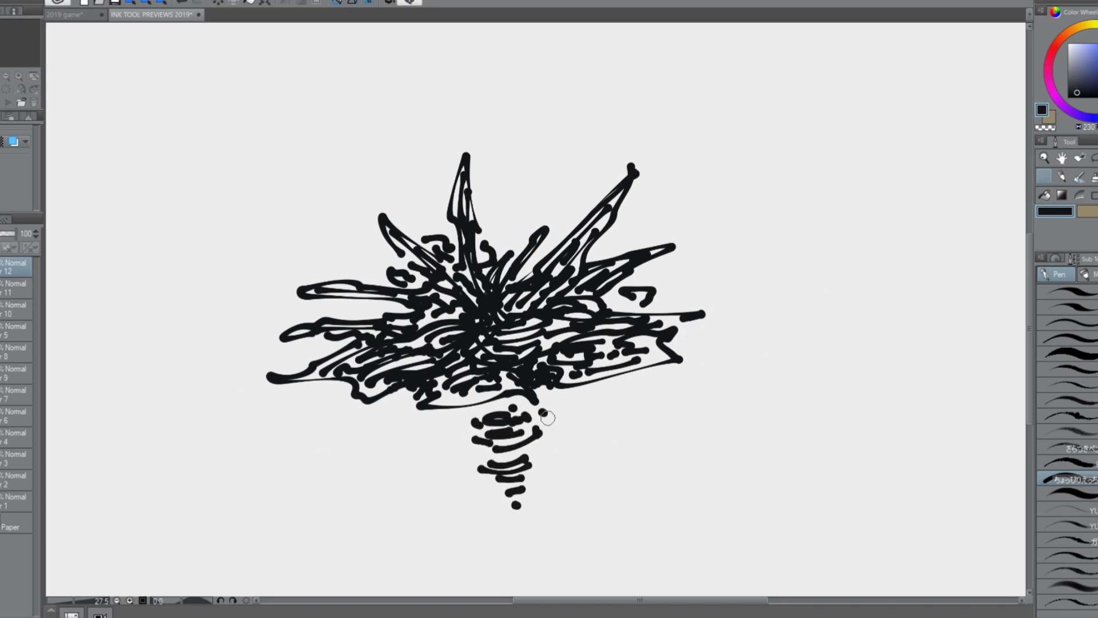
Step: Add short strokes around the lower end of the column of curved marks beneath the burst
{"action": "left_click_drag", "start_coordinate": [424, 512], "coordinate": [492, 507]}
{"action": "mouse_move", "coordinate": [543, 500]}
{"action": "left_mouse_down"}
{"action": "mouse_move", "coordinate": [606, 486]}
{"action": "mouse_move", "coordinate": [549, 521]}
{"action": "left_mouse_up"}
{"action": "left_click_drag", "start_coordinate": [479, 490], "coordinate": [442, 476]}
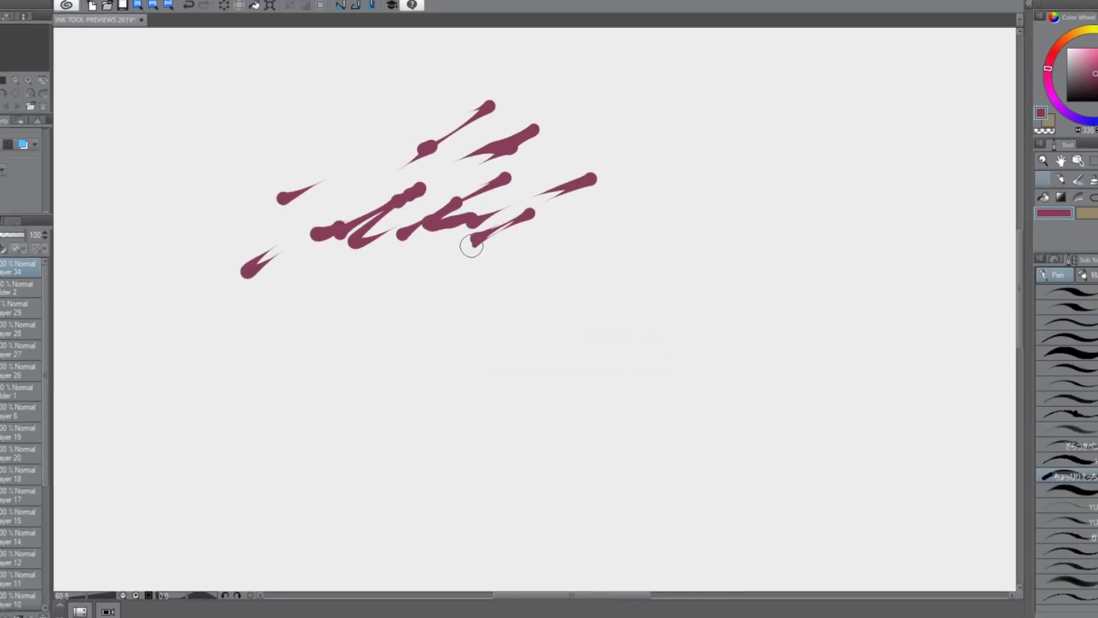
Step: Build up the slanted form with tapered diagonal strokes in maroon and pink shades
{"action": "left_click_drag", "start_coordinate": [664, 213], "coordinate": [506, 309]}
{"action": "left_click_drag", "start_coordinate": [472, 321], "coordinate": [385, 357]}
{"action": "left_click_drag", "start_coordinate": [346, 267], "coordinate": [143, 314]}
{"action": "left_click_drag", "start_coordinate": [574, 103], "coordinate": [499, 109]}
{"action": "left_click_drag", "start_coordinate": [553, 207], "coordinate": [373, 309]}
{"action": "left_click_drag", "start_coordinate": [681, 207], "coordinate": [691, 260]}
Step: Outline the slanted form with a dark maroon contour that ends in a jagged tip at the upper right
{"action": "left_click_drag", "start_coordinate": [159, 297], "coordinate": [306, 365]}
{"action": "mouse_move", "coordinate": [174, 280]}
{"action": "left_mouse_down"}
{"action": "mouse_move", "coordinate": [319, 158]}
{"action": "mouse_move", "coordinate": [598, 103]}
{"action": "left_mouse_up"}
{"action": "left_click_drag", "start_coordinate": [911, 67], "coordinate": [723, 159]}
{"action": "left_click_drag", "start_coordinate": [792, 181], "coordinate": [617, 208]}
Step: Switch to red and hand-write "Subscribe" beneath the form, with a heart after it and a boxed play symbol before it
{"action": "left_click", "coordinate": [1051, 54]}
{"action": "scroll", "coordinate": [355, 468], "scroll_direction": "up", "scroll_amount": 1}
{"action": "scroll", "coordinate": [346, 469], "scroll_direction": "down", "scroll_amount": 2}
{"action": "left_click_drag", "start_coordinate": [363, 450], "coordinate": [332, 489]}
{"action": "mouse_move", "coordinate": [387, 473]}
{"action": "left_mouse_down"}
{"action": "mouse_move", "coordinate": [415, 491]}
{"action": "mouse_move", "coordinate": [721, 481]}
{"action": "left_mouse_up"}
{"action": "left_click_drag", "start_coordinate": [777, 492], "coordinate": [806, 452]}
{"action": "mouse_move", "coordinate": [235, 443]}
{"action": "left_mouse_down"}
{"action": "mouse_move", "coordinate": [240, 498]}
{"action": "mouse_move", "coordinate": [309, 495]}
{"action": "left_mouse_up"}
{"action": "left_click_drag", "start_coordinate": [254, 454], "coordinate": [289, 475]}
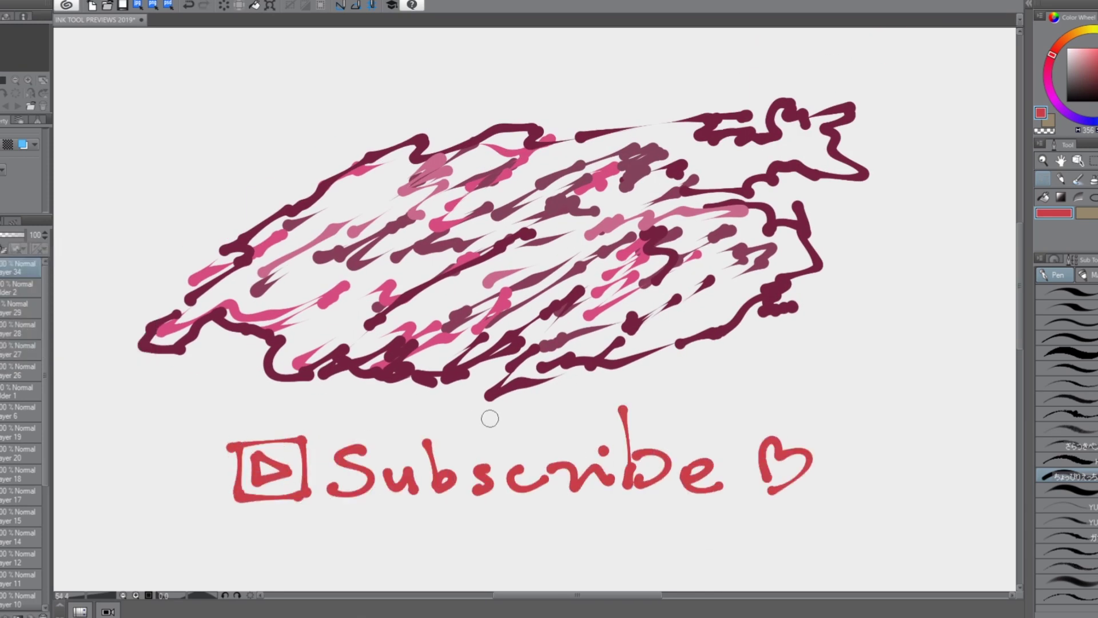
Step: Undo the strokes tried beneath the red lettering and change the drawing colour to cyan blue
{"action": "left_click_drag", "start_coordinate": [366, 525], "coordinate": [460, 529]}
{"action": "key", "text": "ctrl+z"}
{"action": "key", "text": "ctrl+z"}
{"action": "key", "text": "ctrl+z"}
{"action": "key", "text": "ctrl+z"}
{"action": "left_click", "coordinate": [1097, 104]}
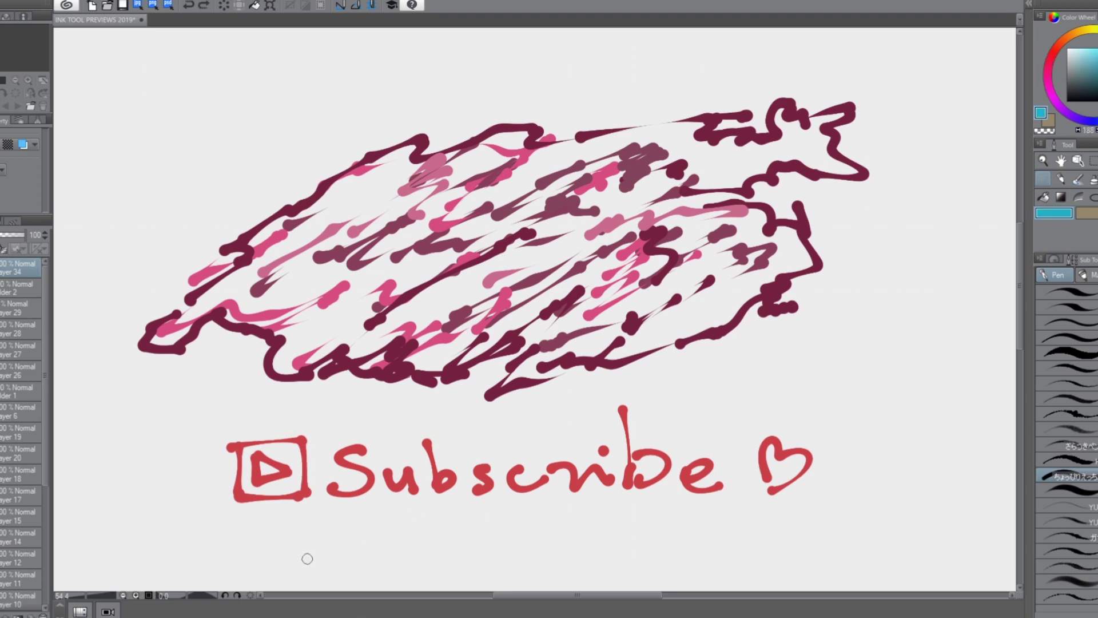